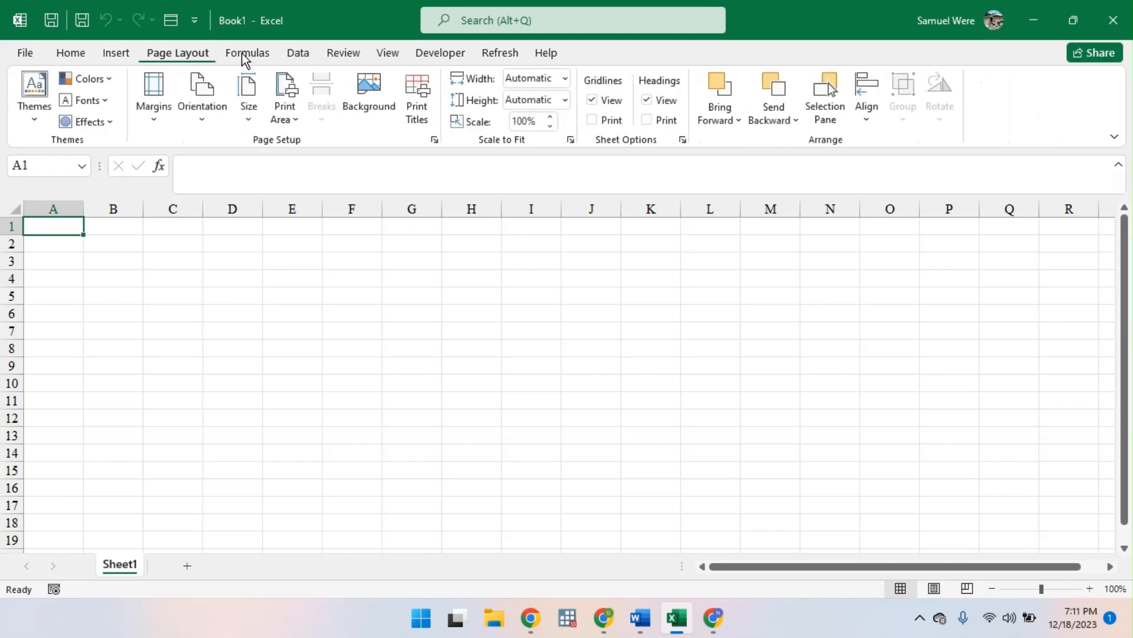
drag(81, 236, 133, 262)
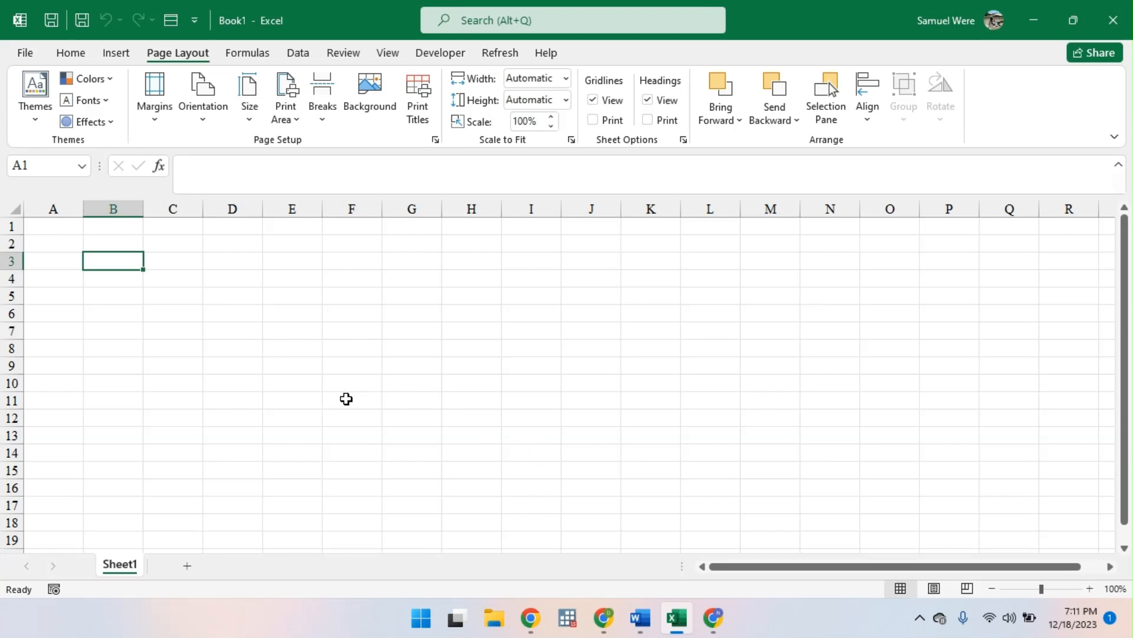
mouse_move(681, 635)
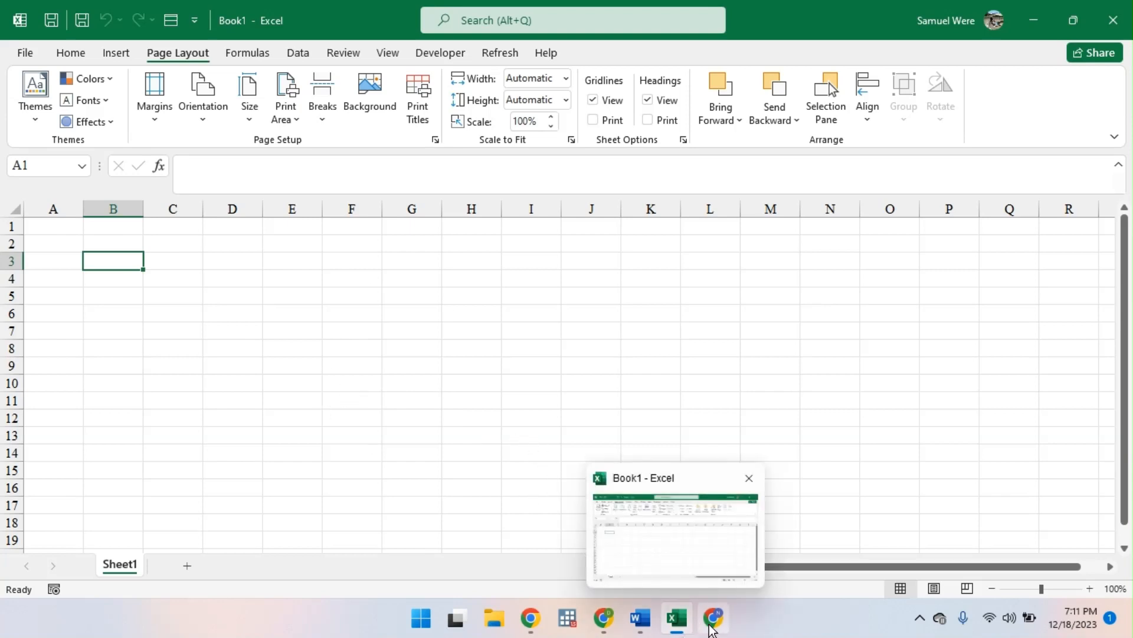
click(603, 617)
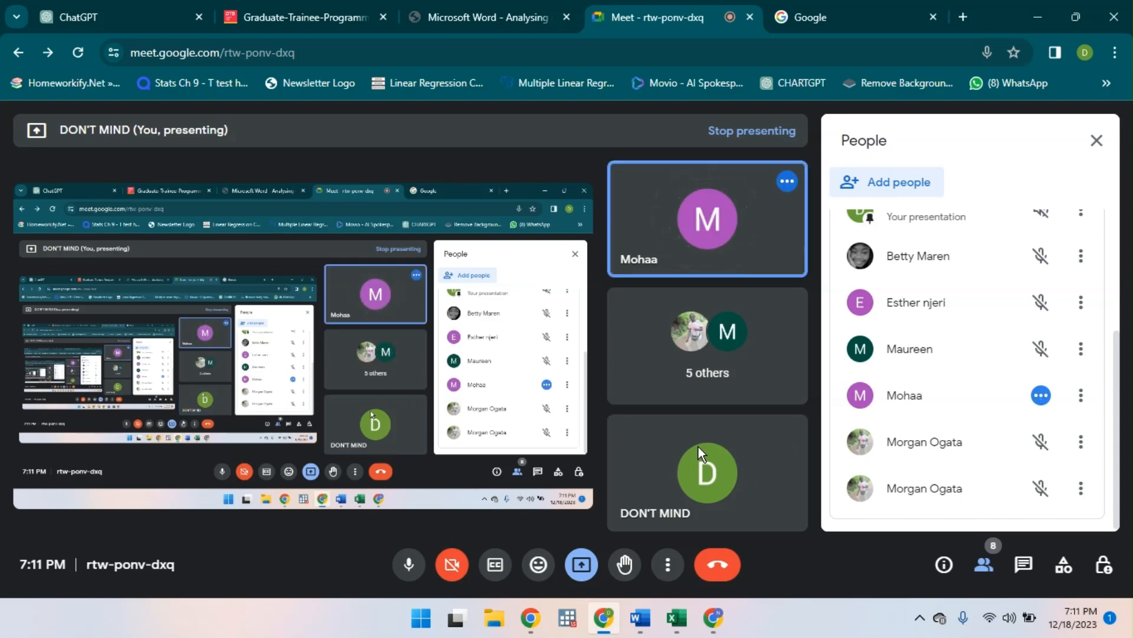
click(677, 617)
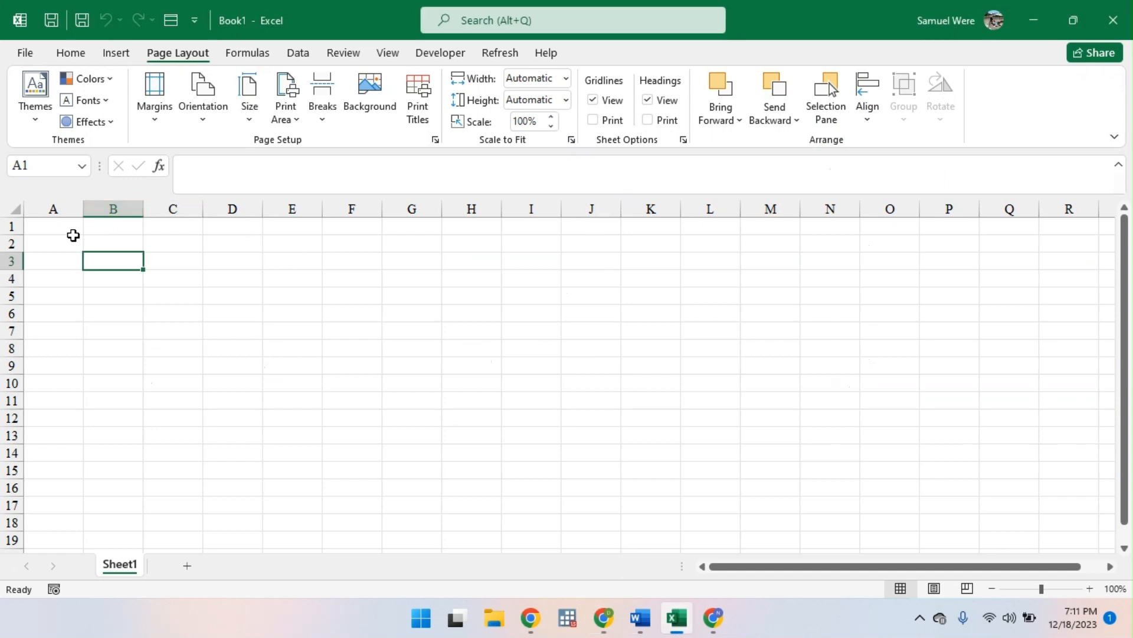
- Add a second worksheet to the workbook
click(71, 52)
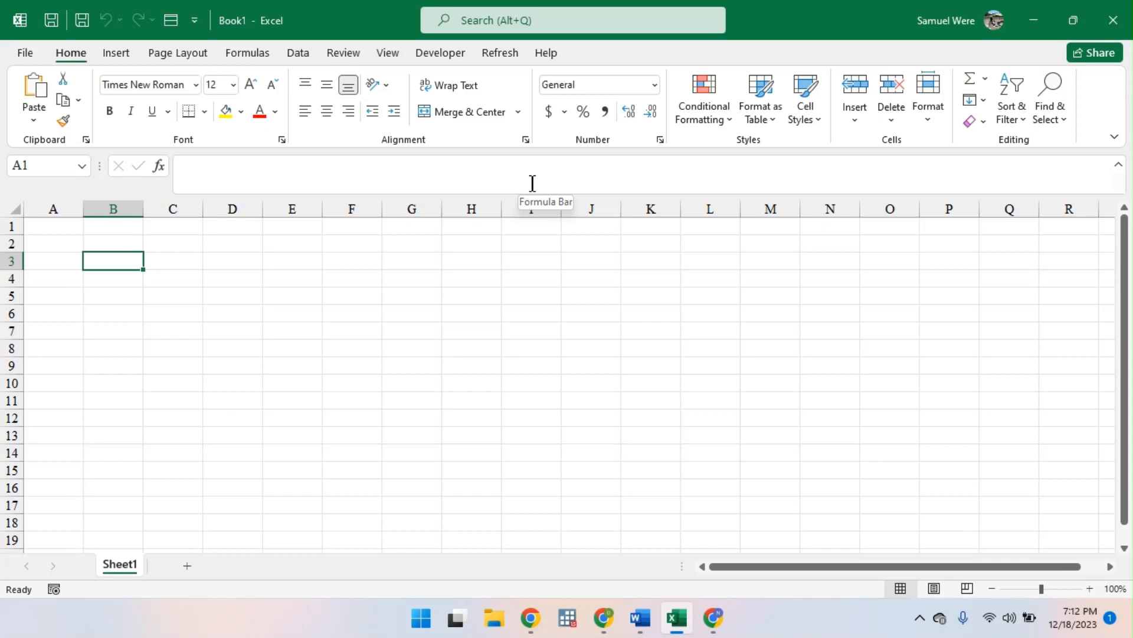
click(187, 566)
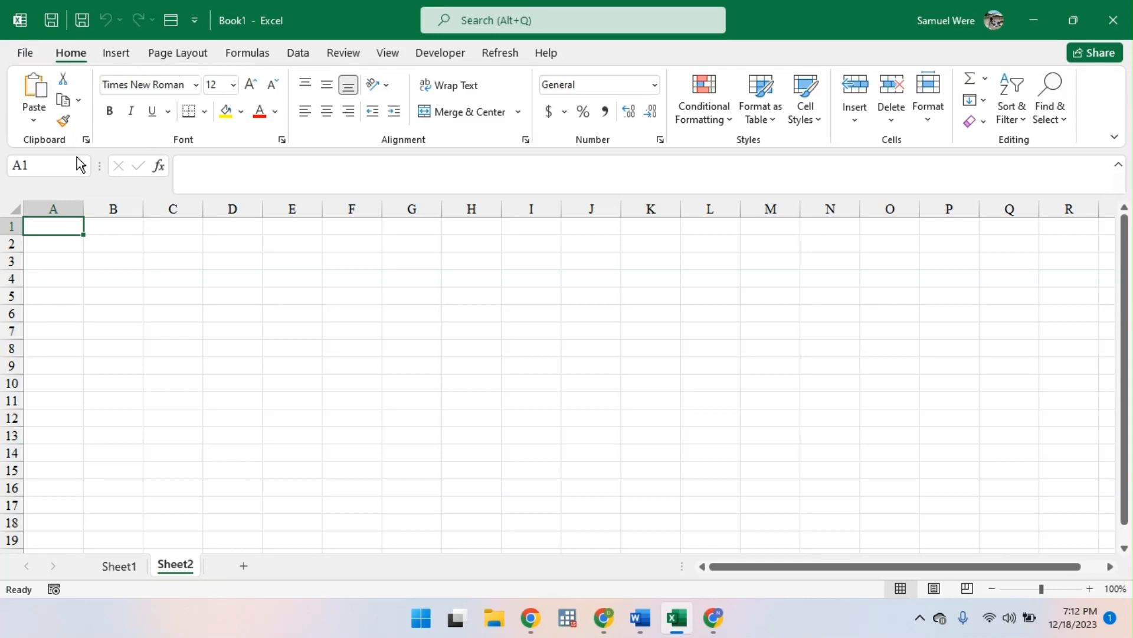
- Encrypt the workbook with a password, enter the same password again to confirm it, and return to the worksheet
click(25, 52)
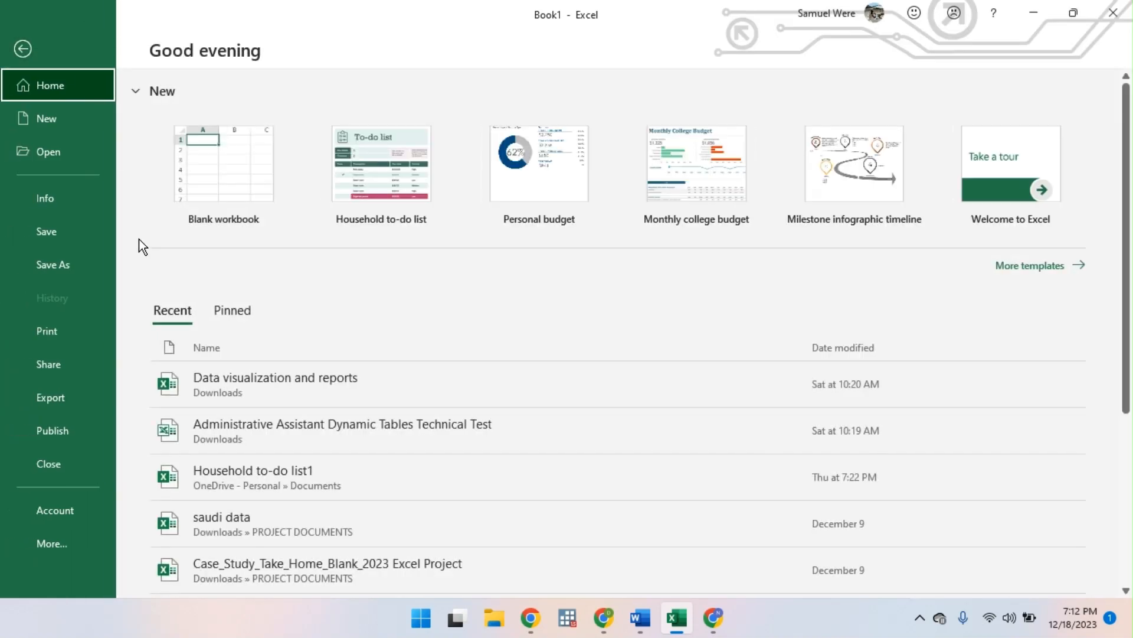
click(62, 198)
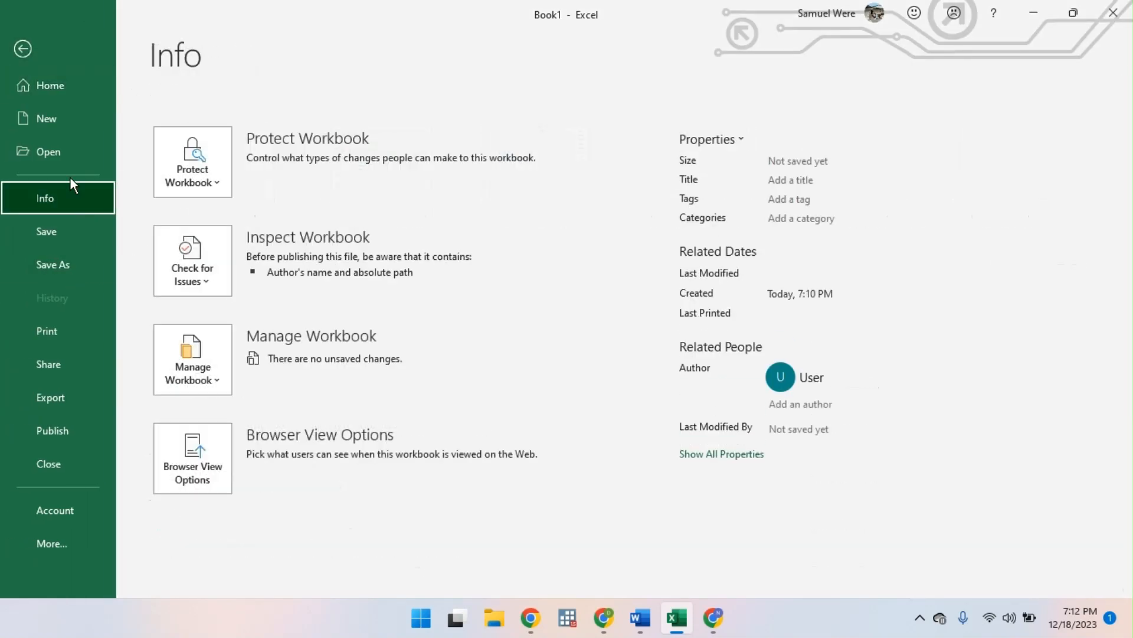
click(22, 48)
click(24, 55)
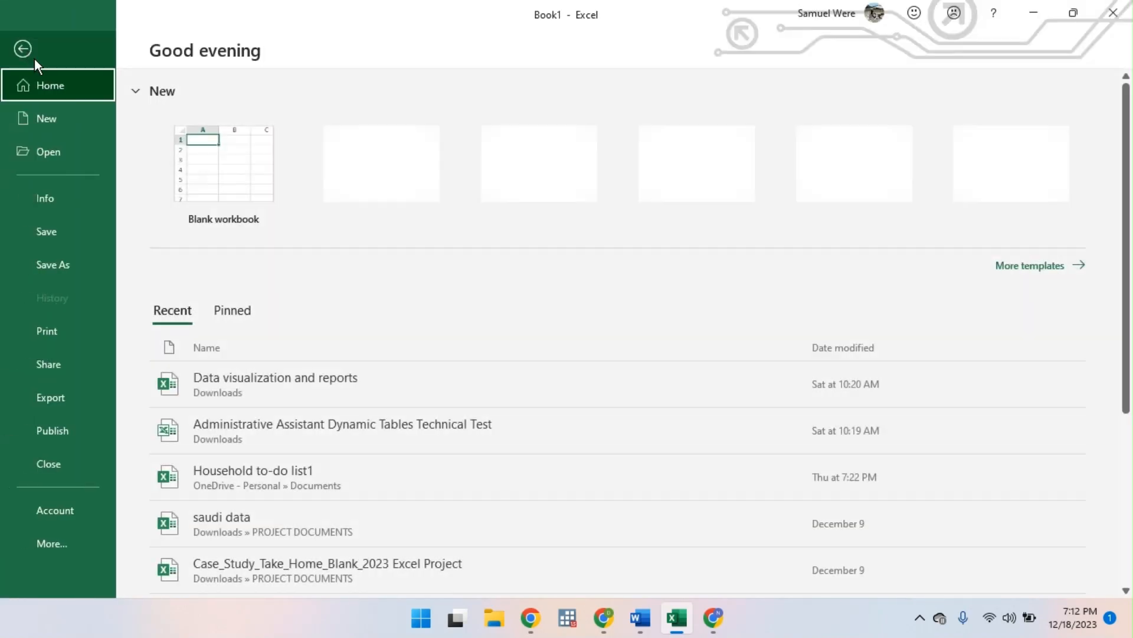
click(69, 207)
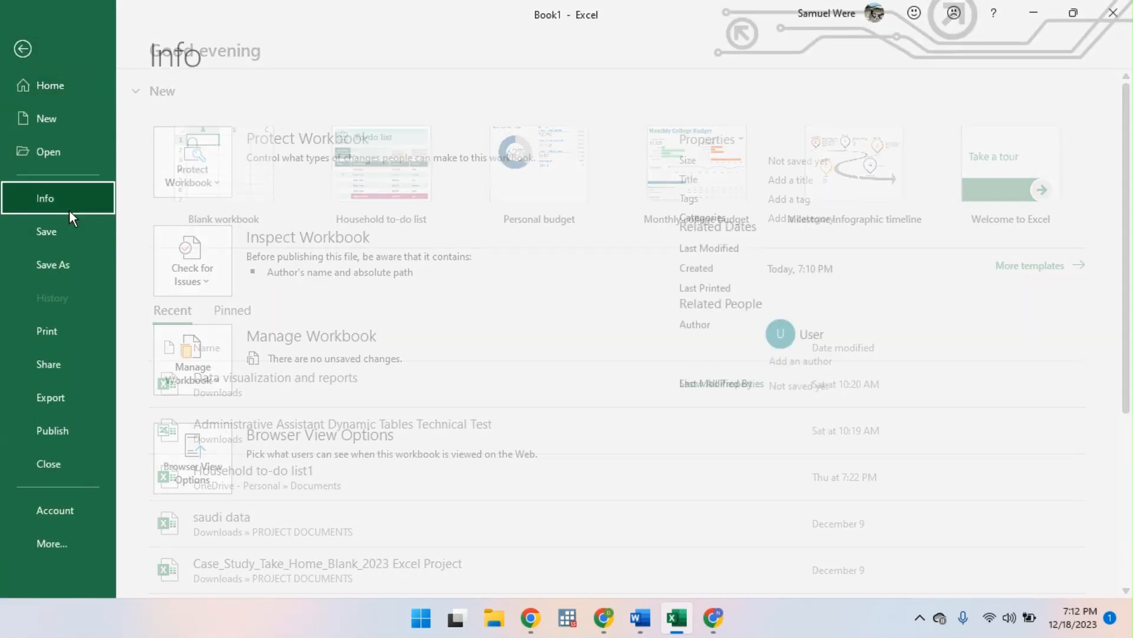
click(214, 175)
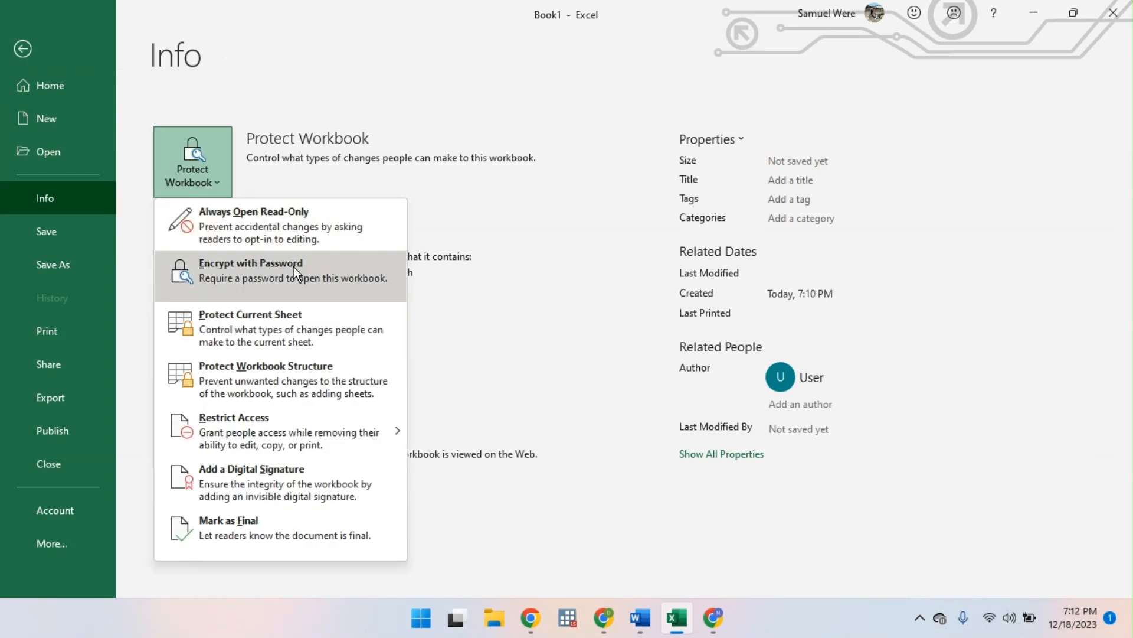
click(274, 277)
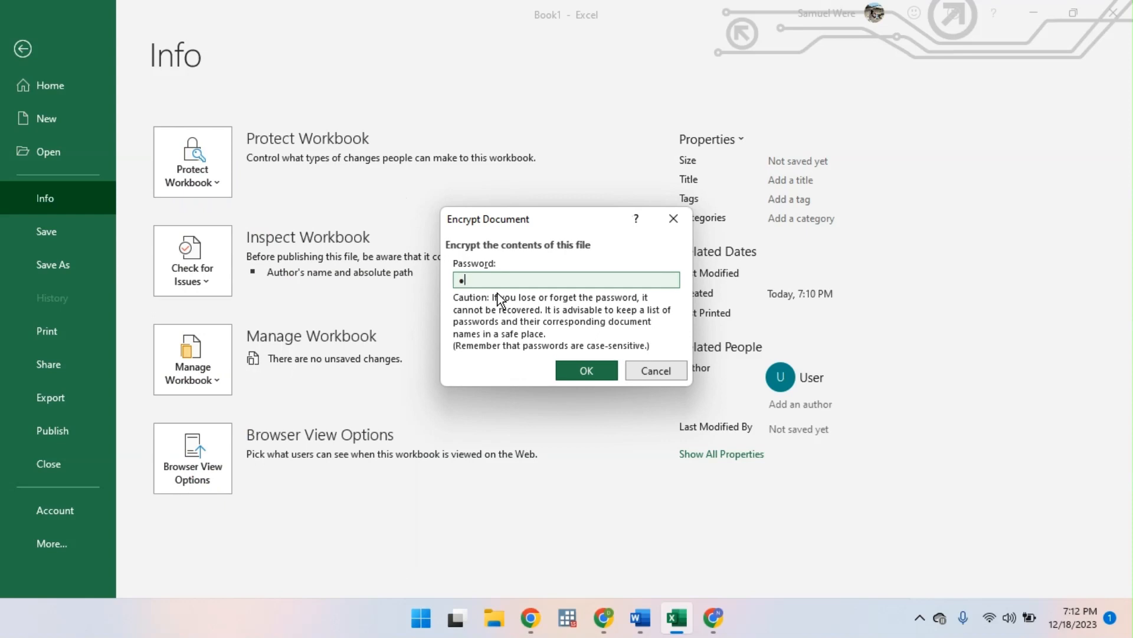
key(Return)
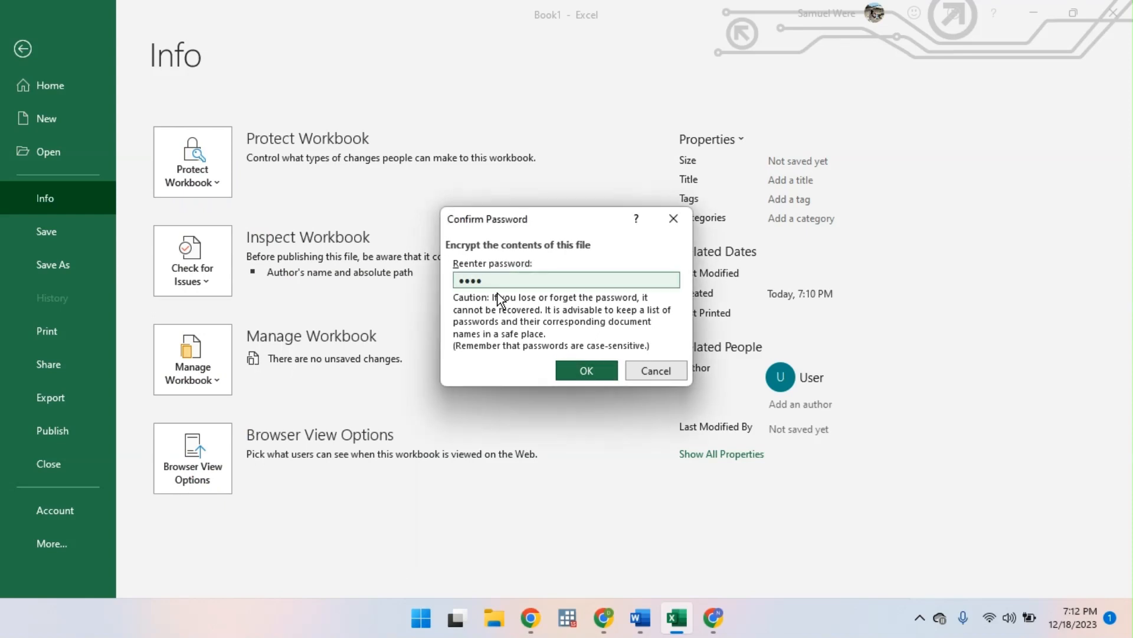
click(590, 372)
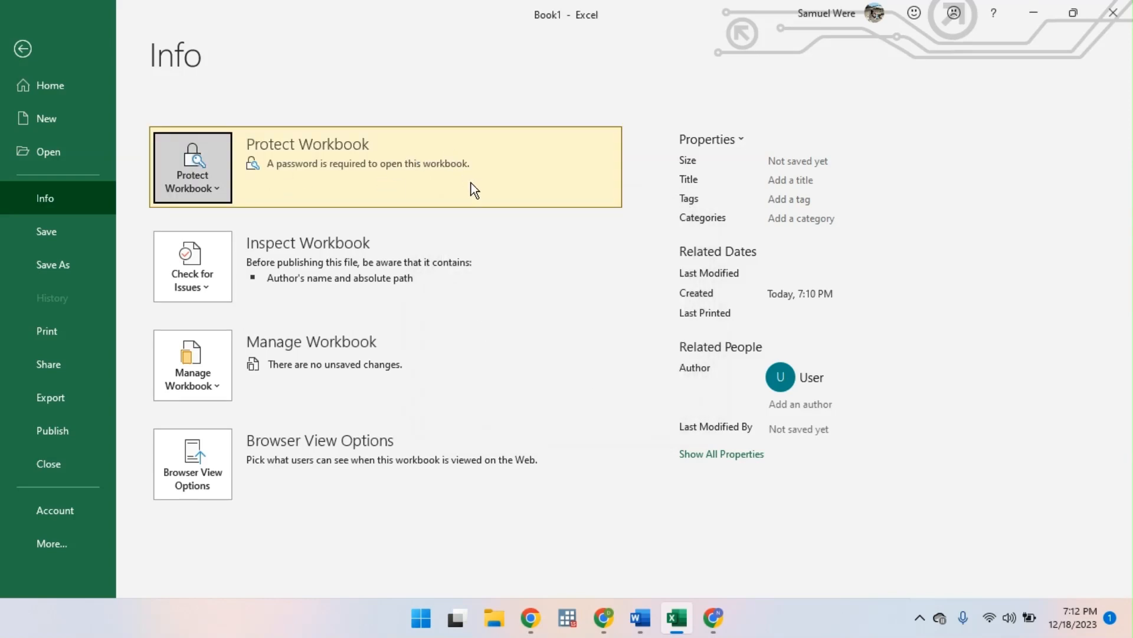
click(22, 47)
- Save the workbook as ADVANCED_EXLXS in the OneDrive Documents folder and close it
key(ctrl+s)
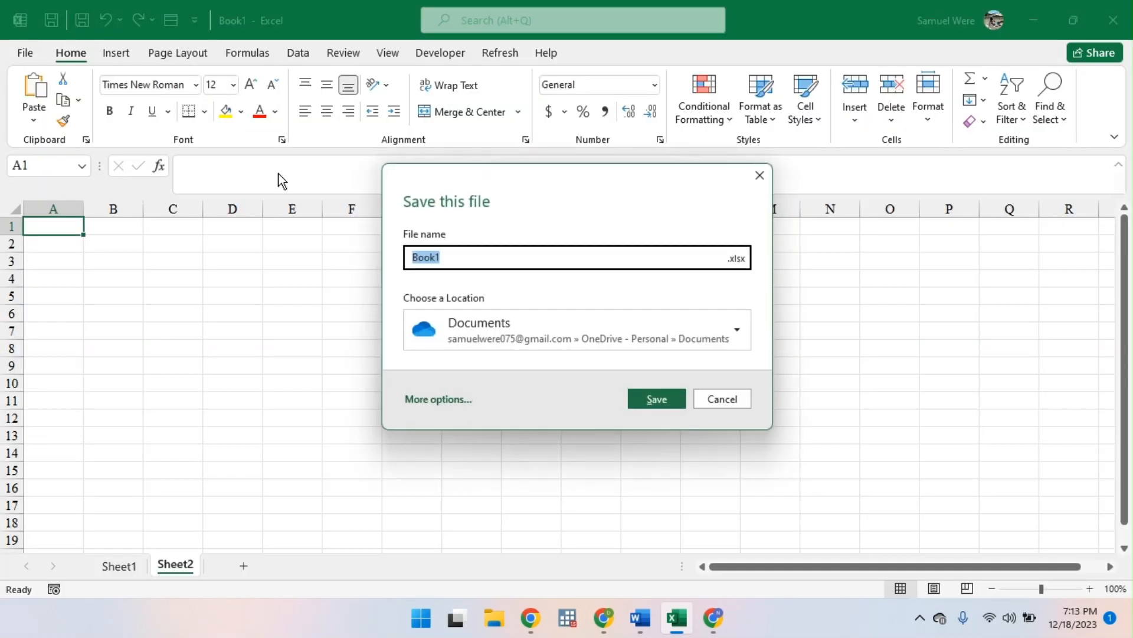
text(se)
key(BackSpace)
key(BackSpace)
text(se)
key(BackSpace)
key(BackSpace)
text(s)
key(BackSpace)
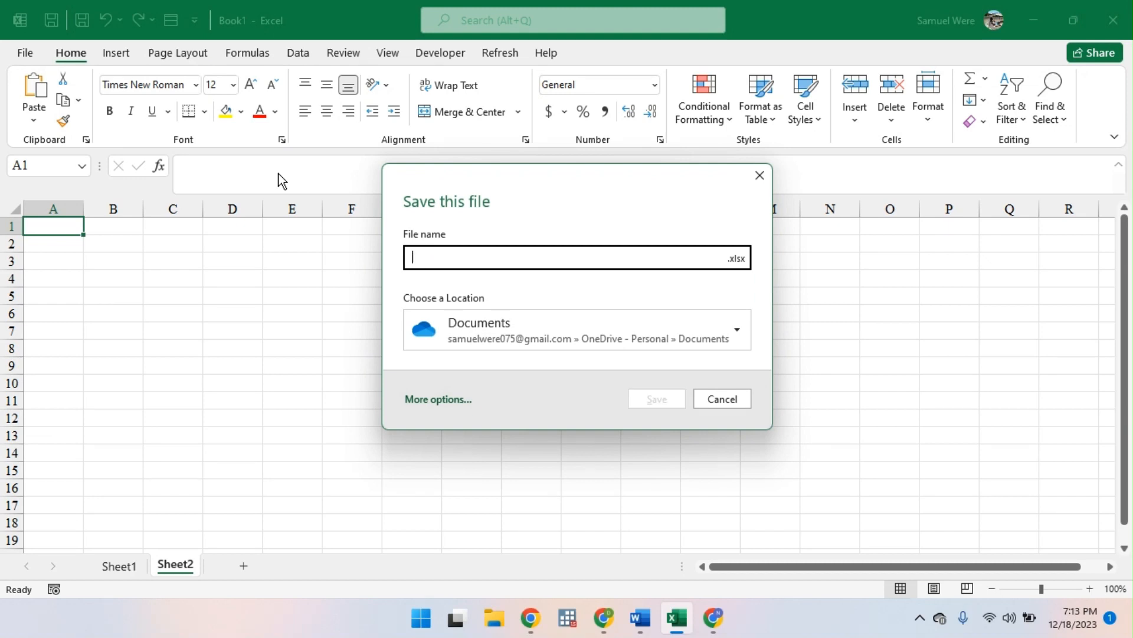
text(ADVA)
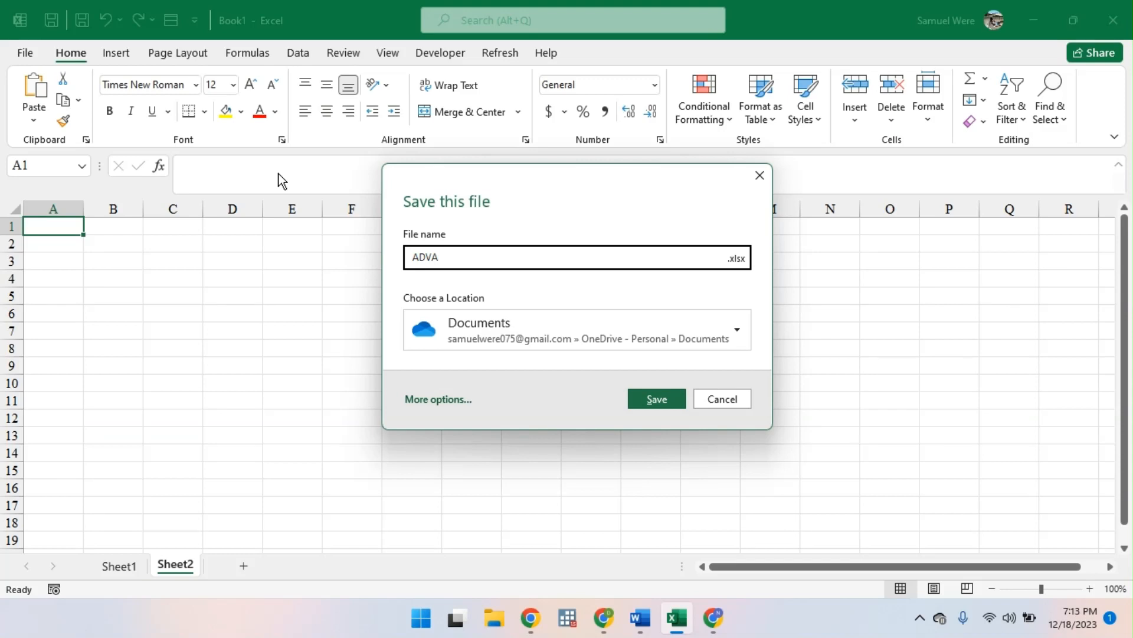
text(NC)
text(EL)
key(Return)
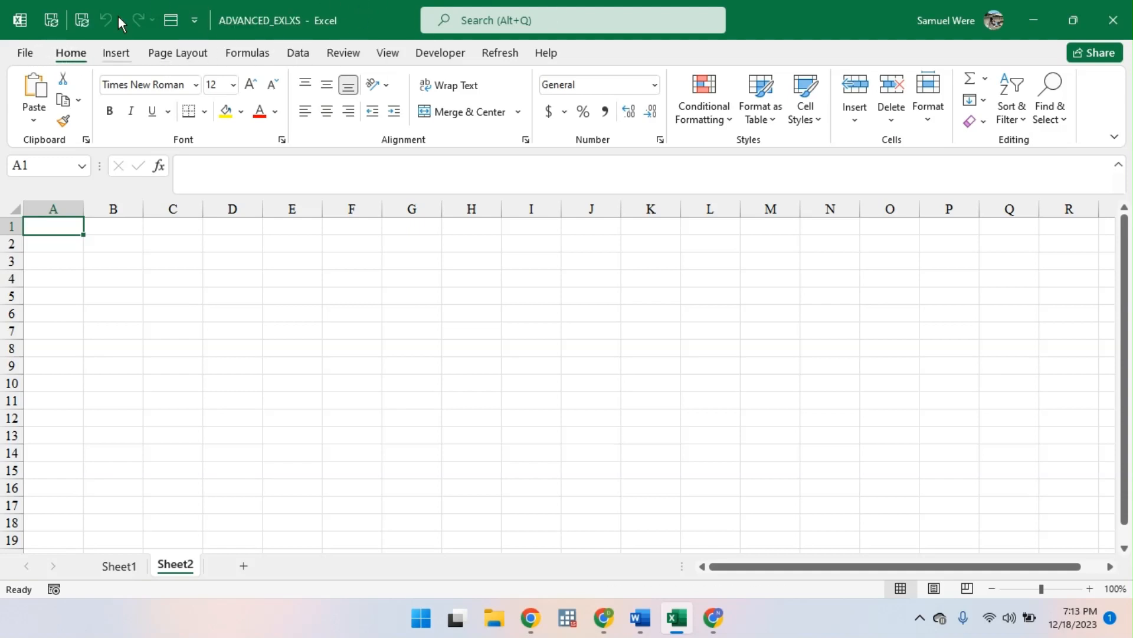
click(1119, 26)
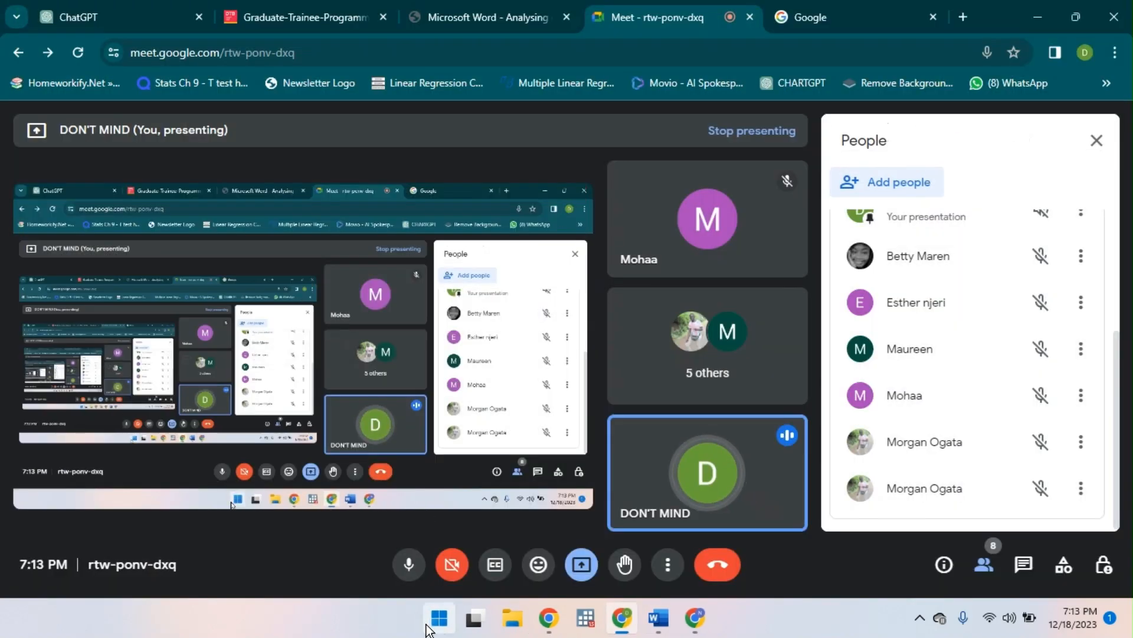
- Look for the saved workbook among the recommended Windows files and in the This PC Documents folder in File Explorer
click(428, 624)
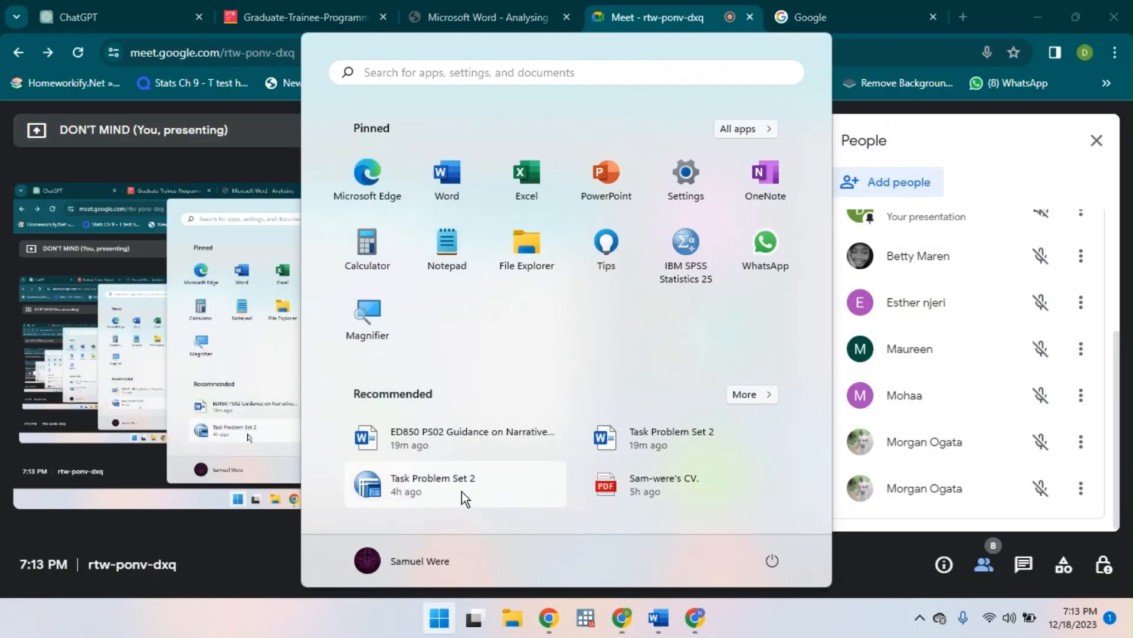
click(747, 396)
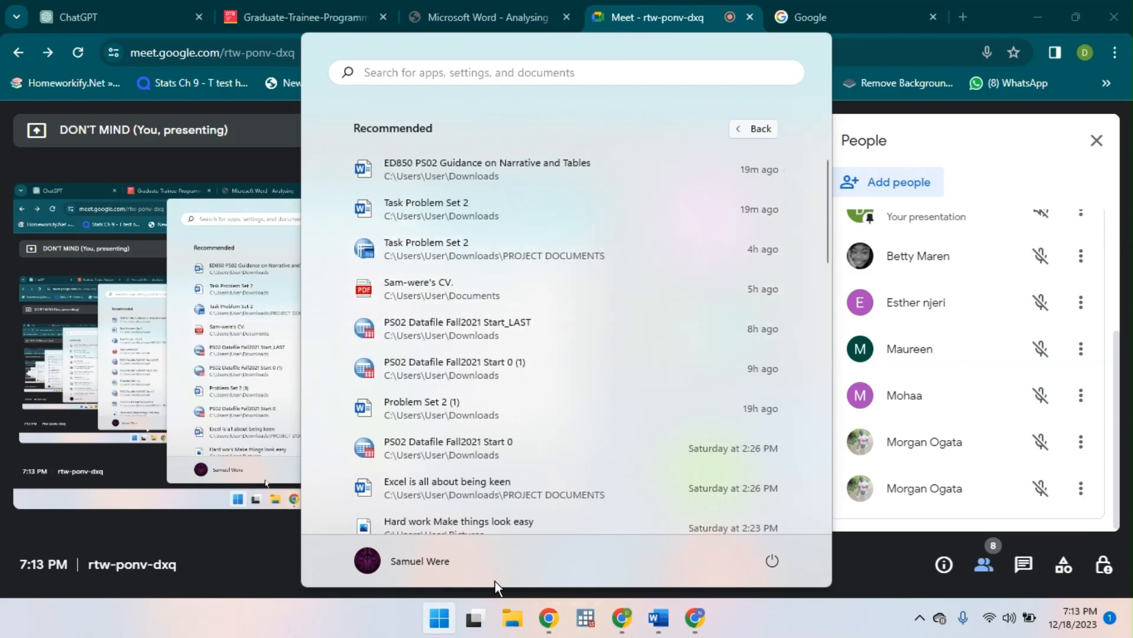
click(513, 618)
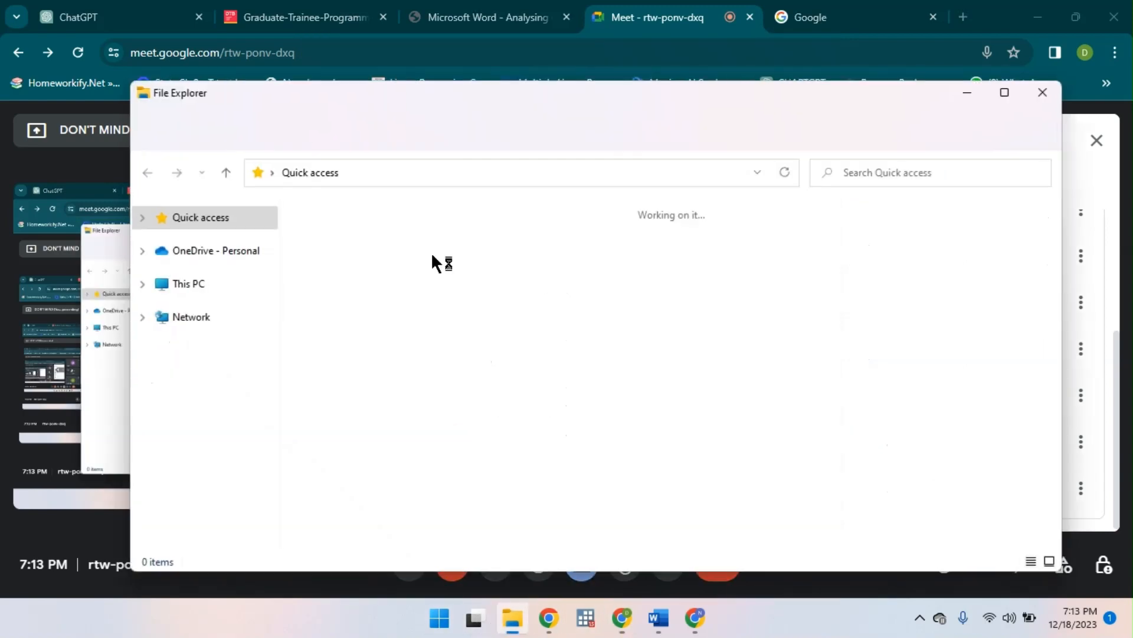
click(226, 283)
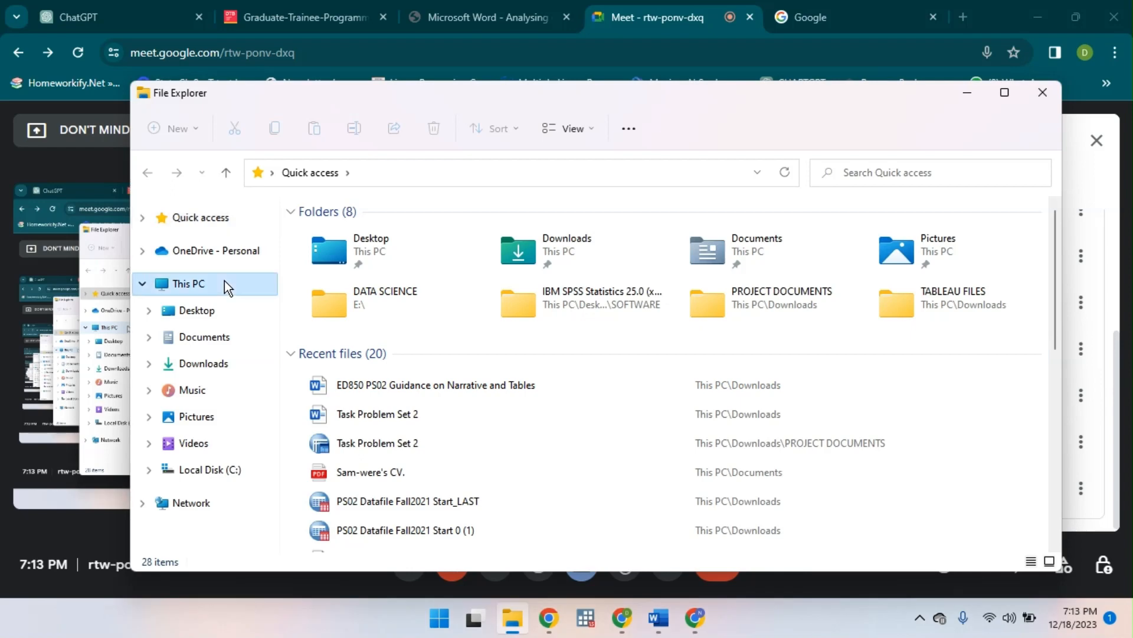
click(203, 363)
click(218, 348)
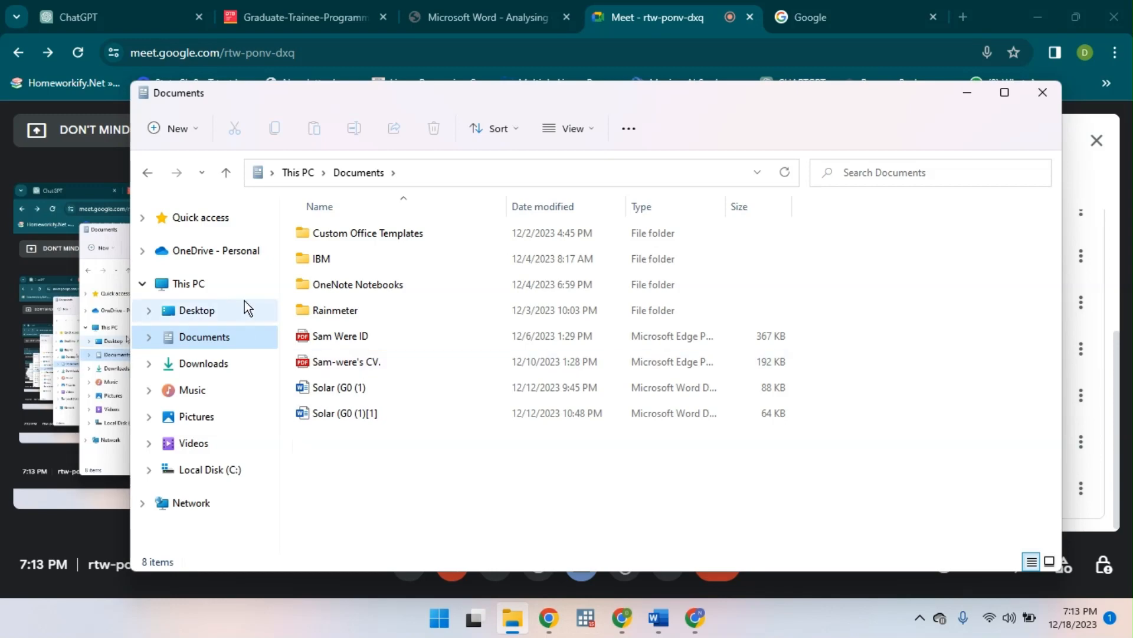
- Search Windows for "ADVA" and limit the results to documents
click(426, 625)
text(A)
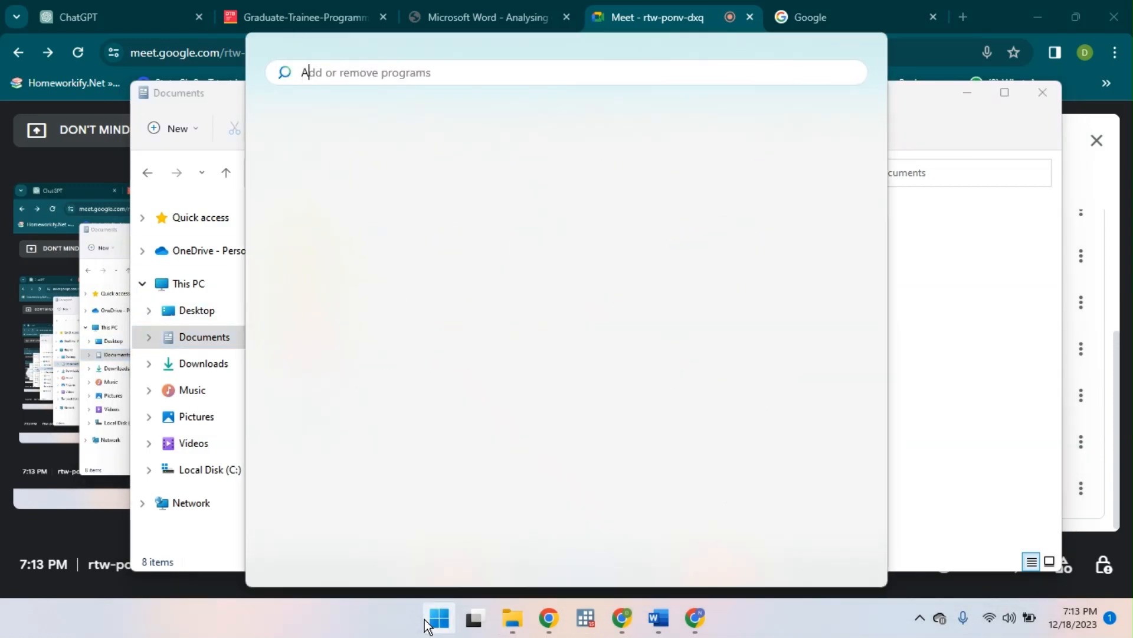
text(DB)
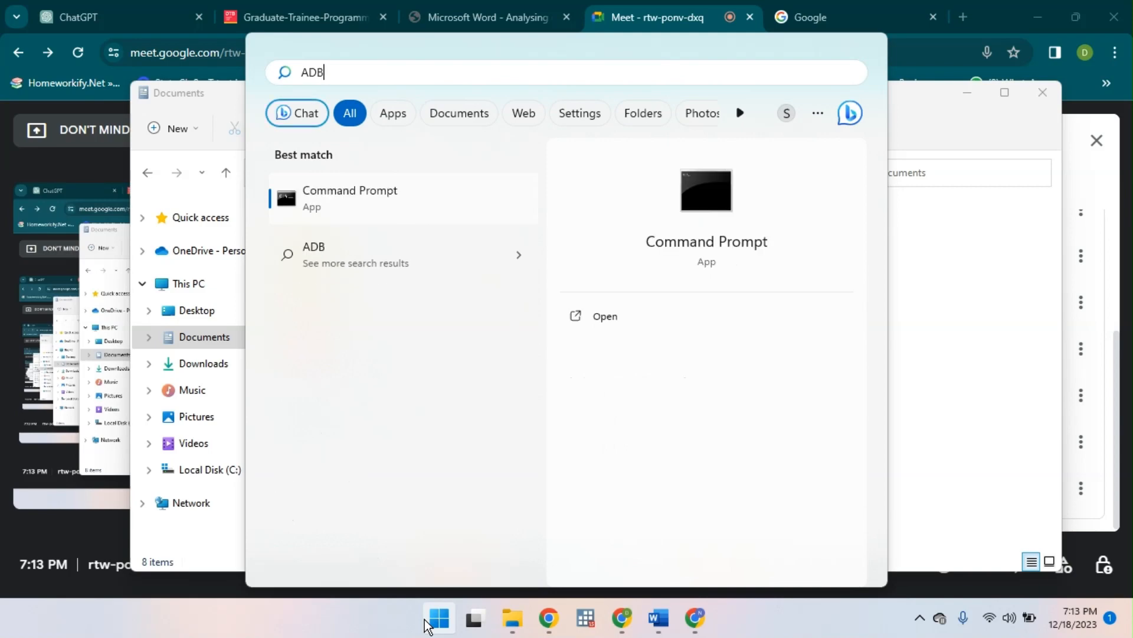
key(BackSpace)
text(V)
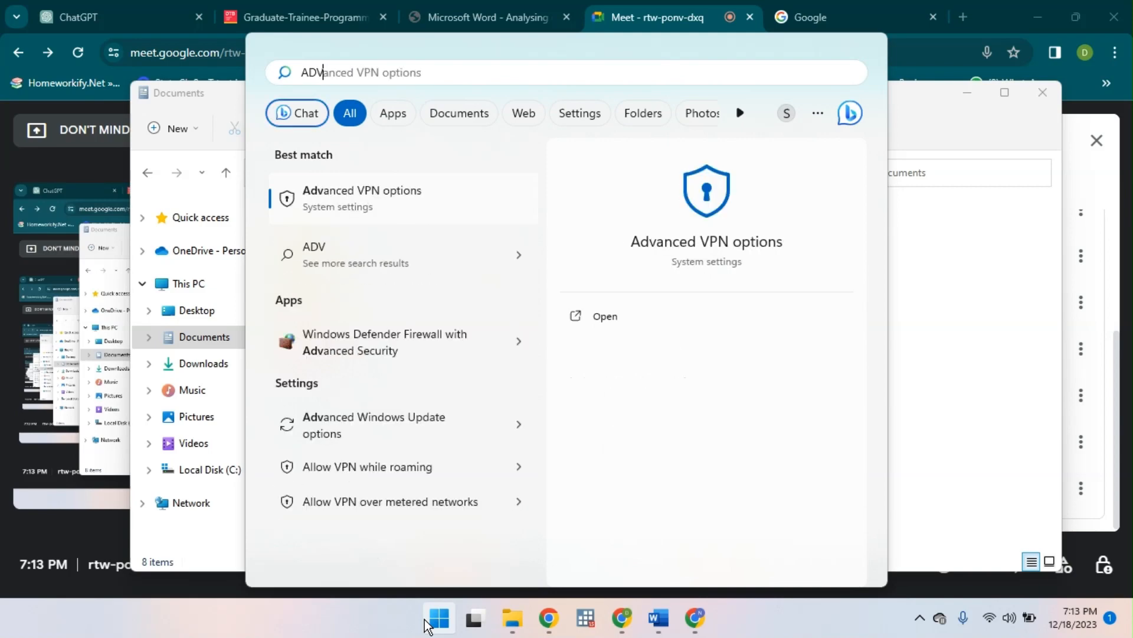
text(ANCED EXCEL)
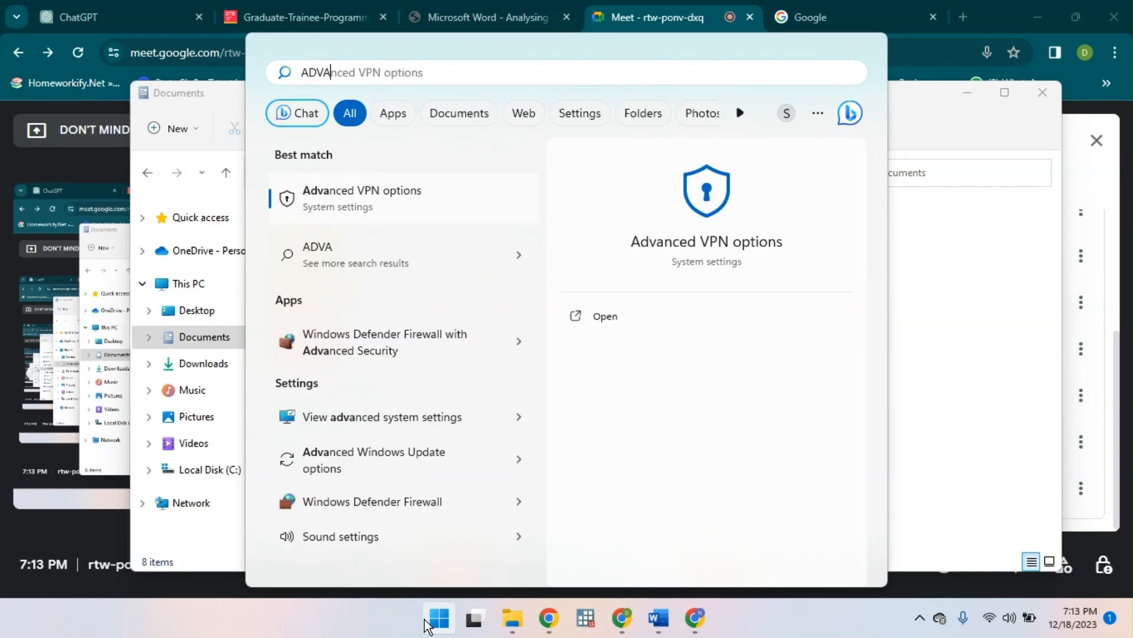
click(457, 125)
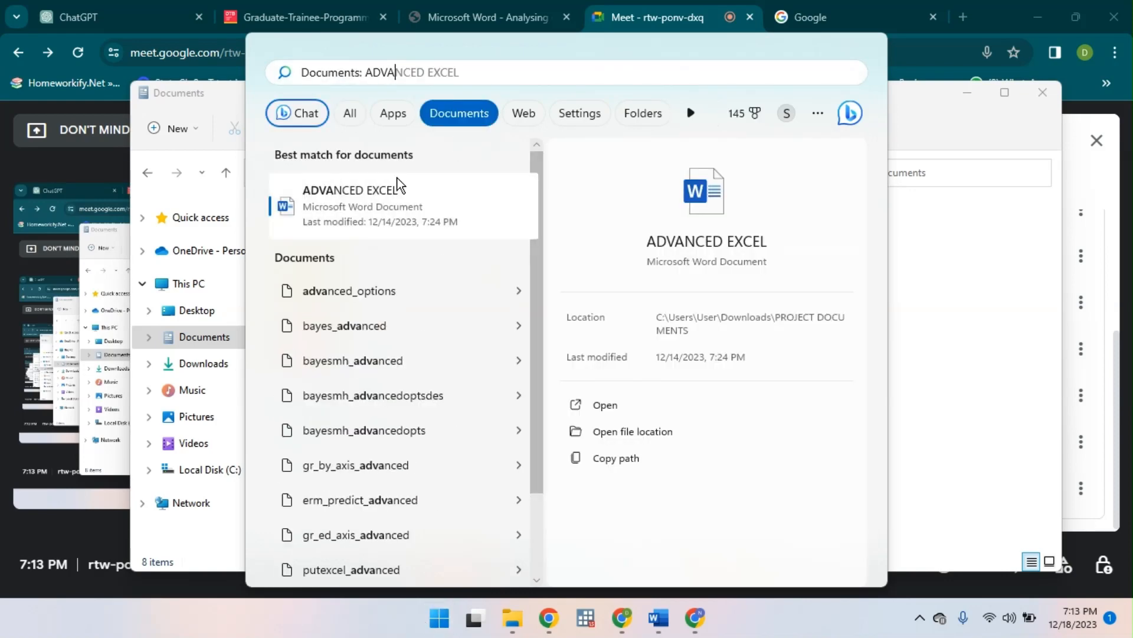
- Start Excel, open the recent ADVANCED_EXLXS workbook by entering its password, and switch to Sheet1
click(440, 618)
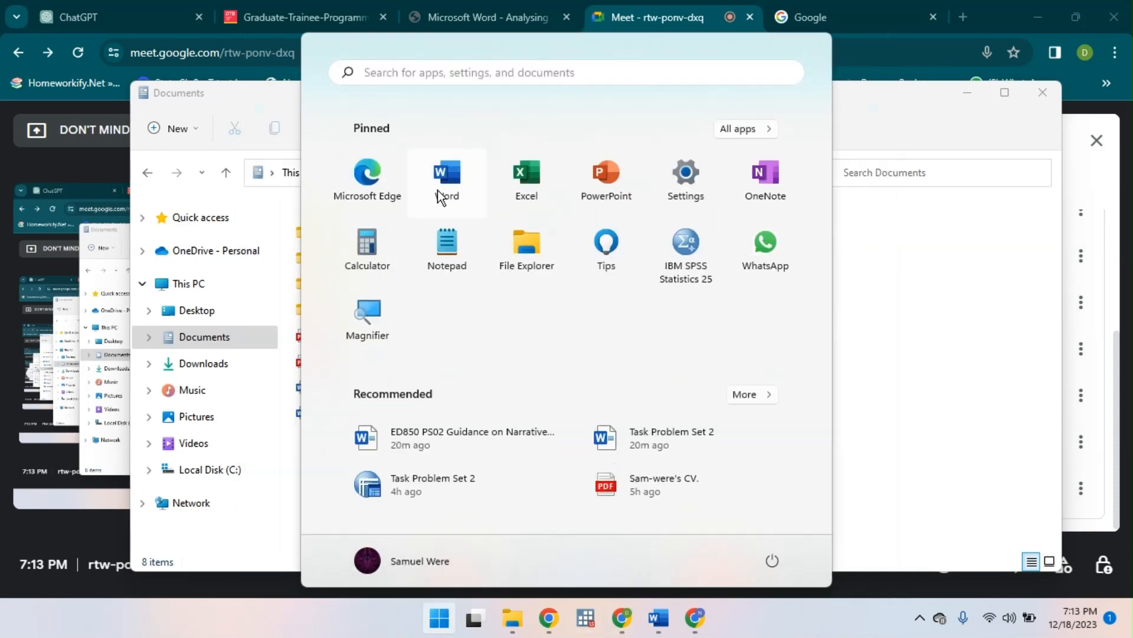
click(512, 186)
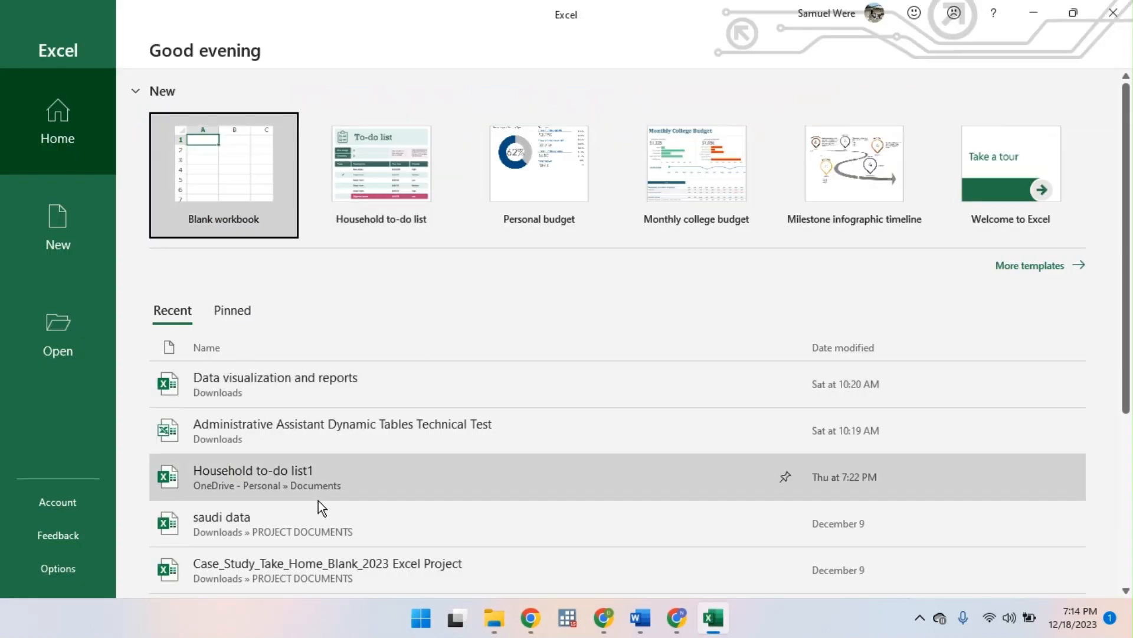
scroll(317, 501, down, 1)
click(49, 341)
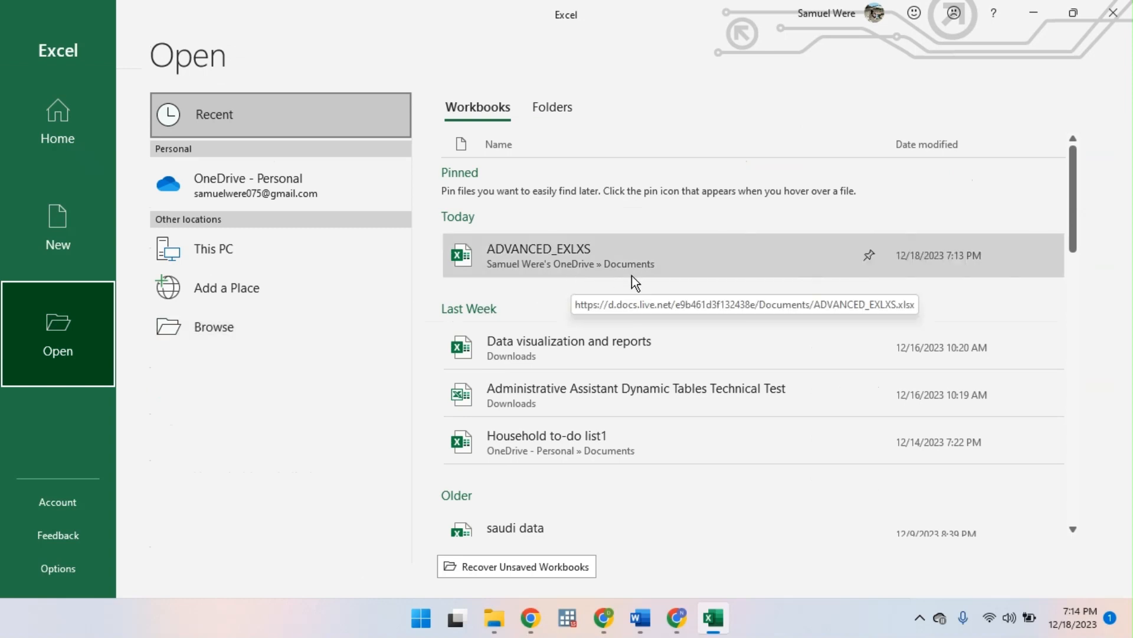
click(576, 260)
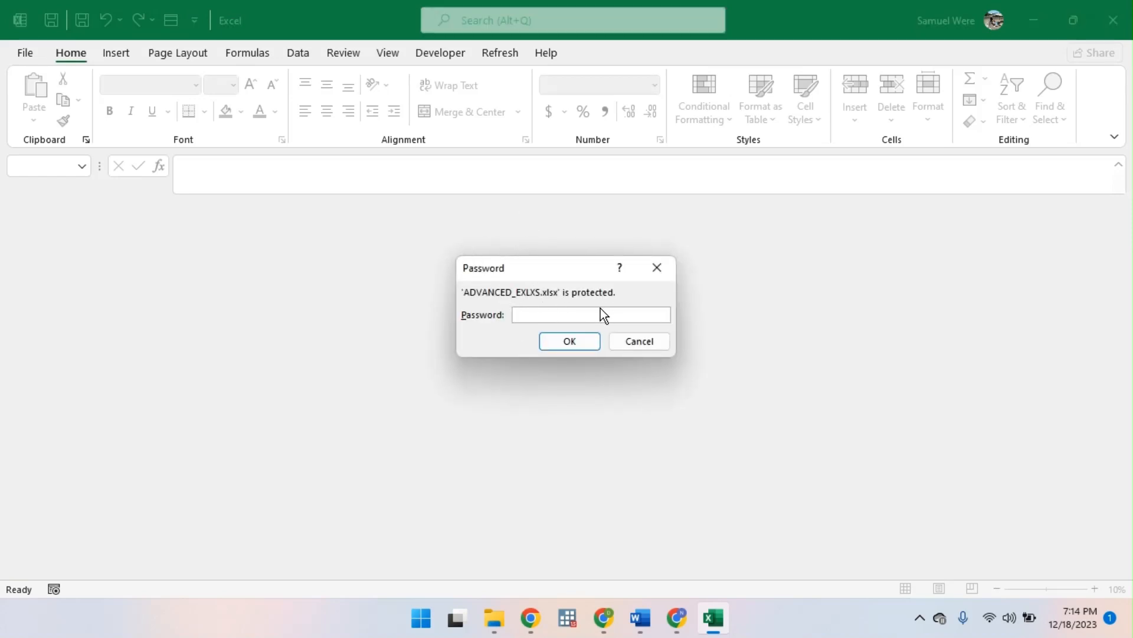
text(••••)
key(Return)
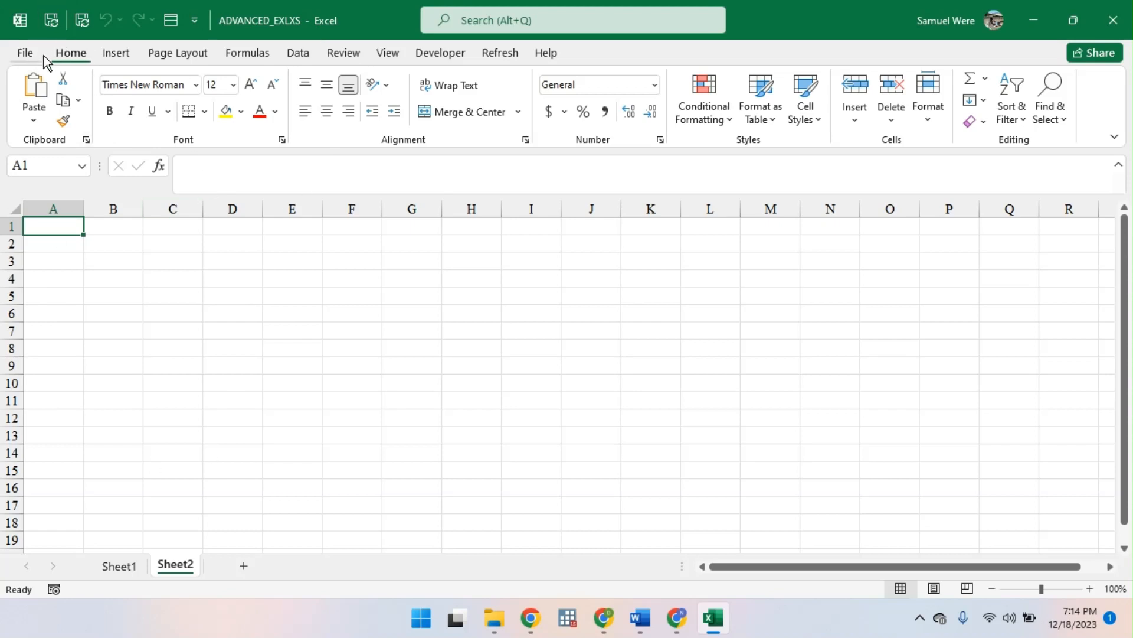
click(137, 565)
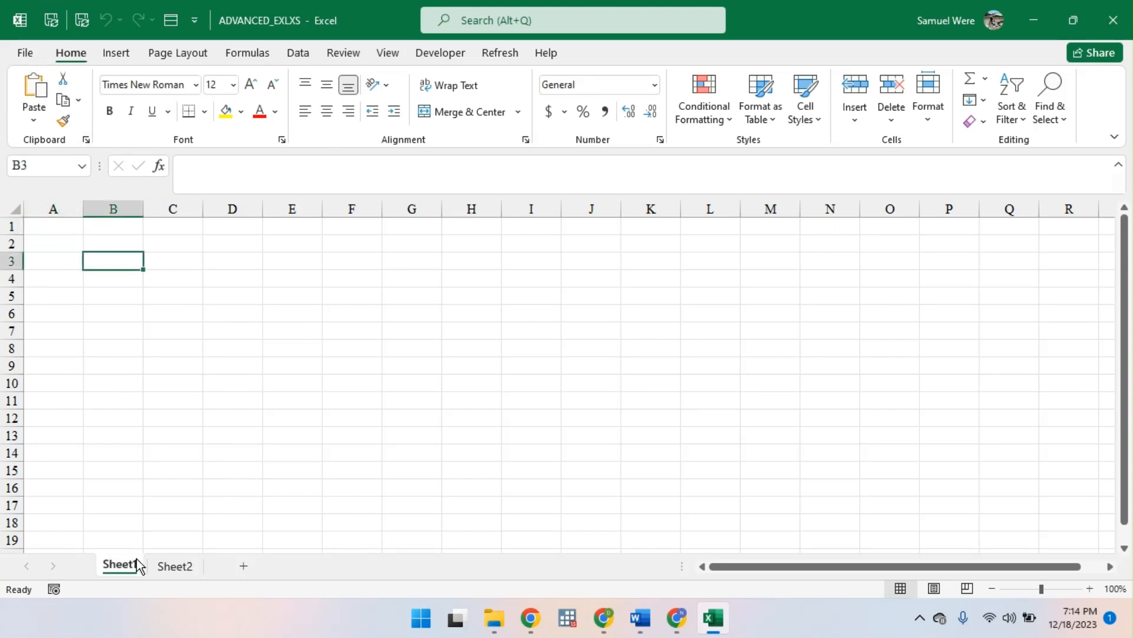
- Add a third worksheet after Sheet2 and examine the sheet options available for Sheet1
click(177, 565)
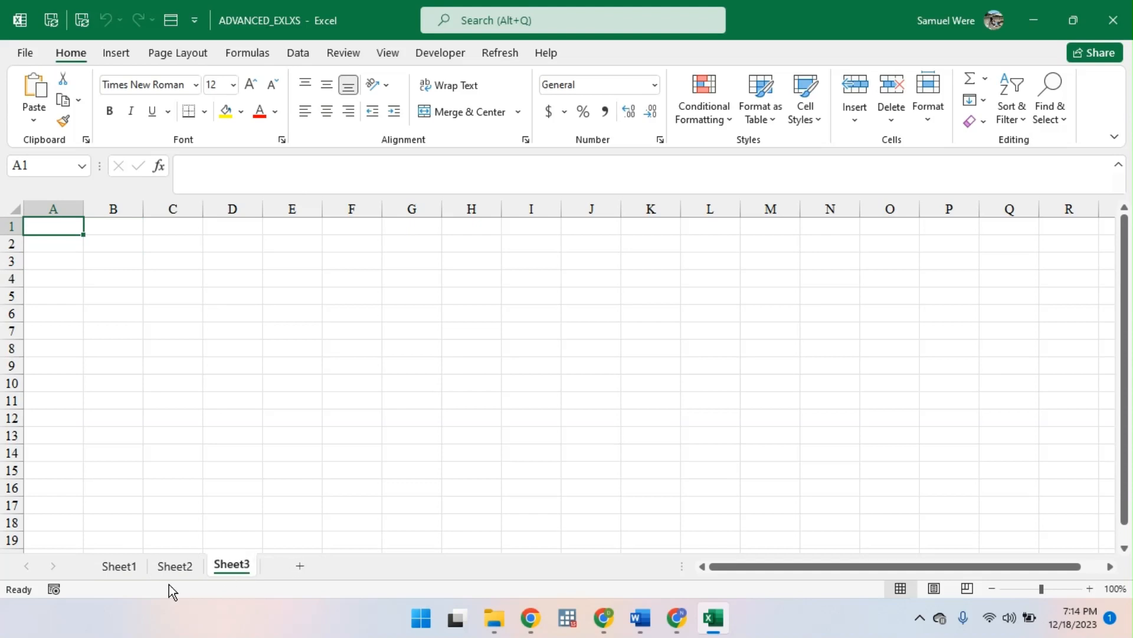
click(137, 567)
right_click(137, 571)
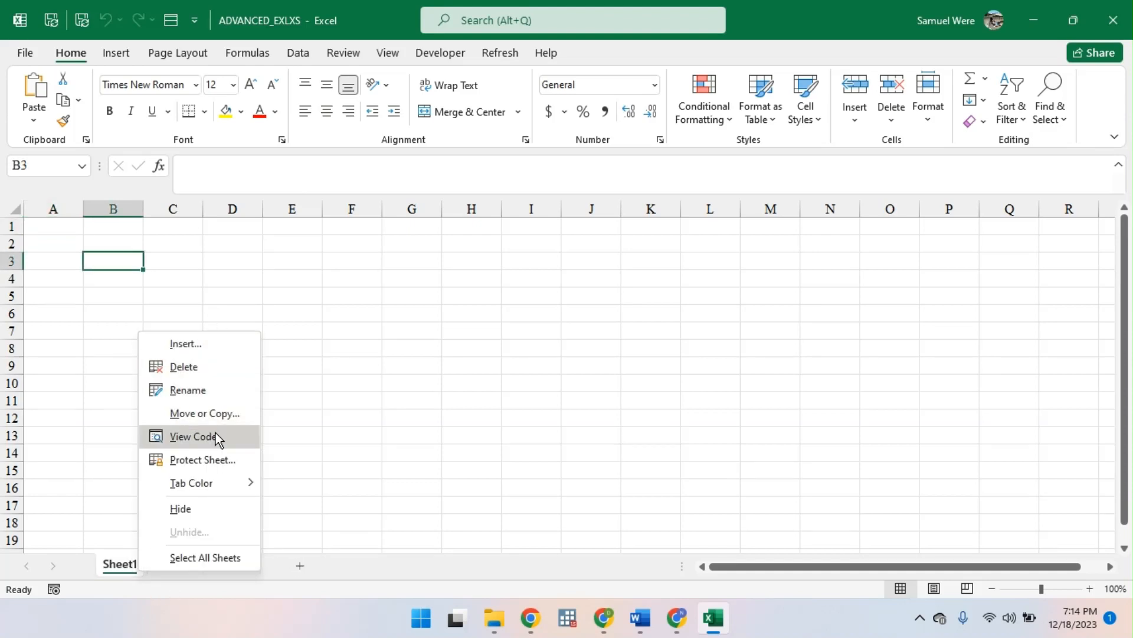
mouse_move(242, 482)
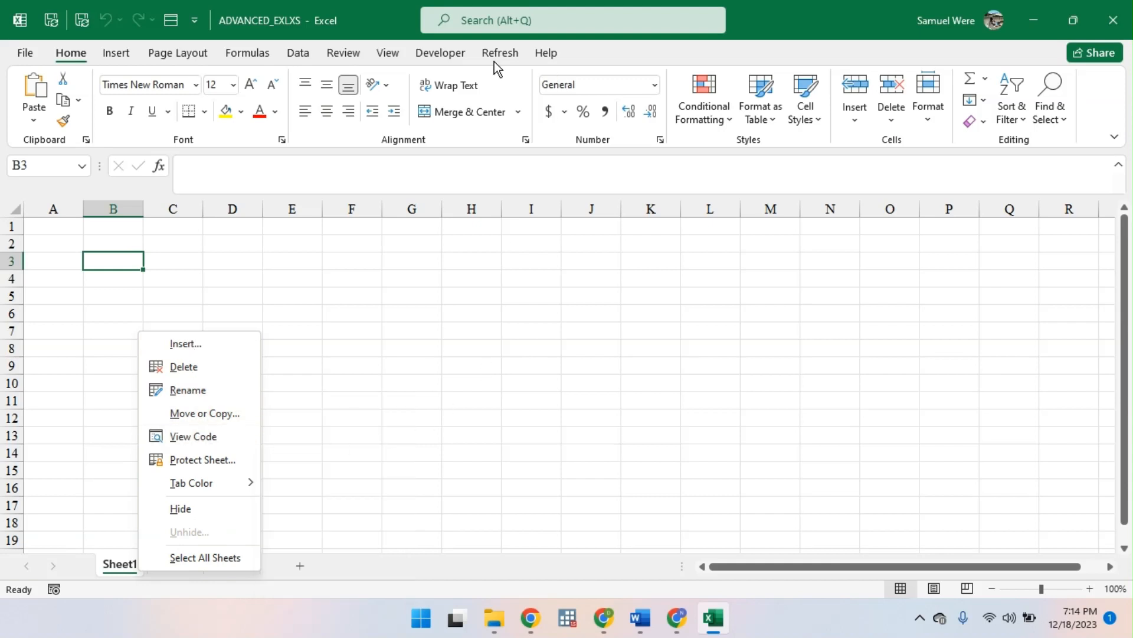
click(287, 344)
- Look through Sheet1, Sheet2 and Sheet3 and review the available workbook protection commands
click(363, 52)
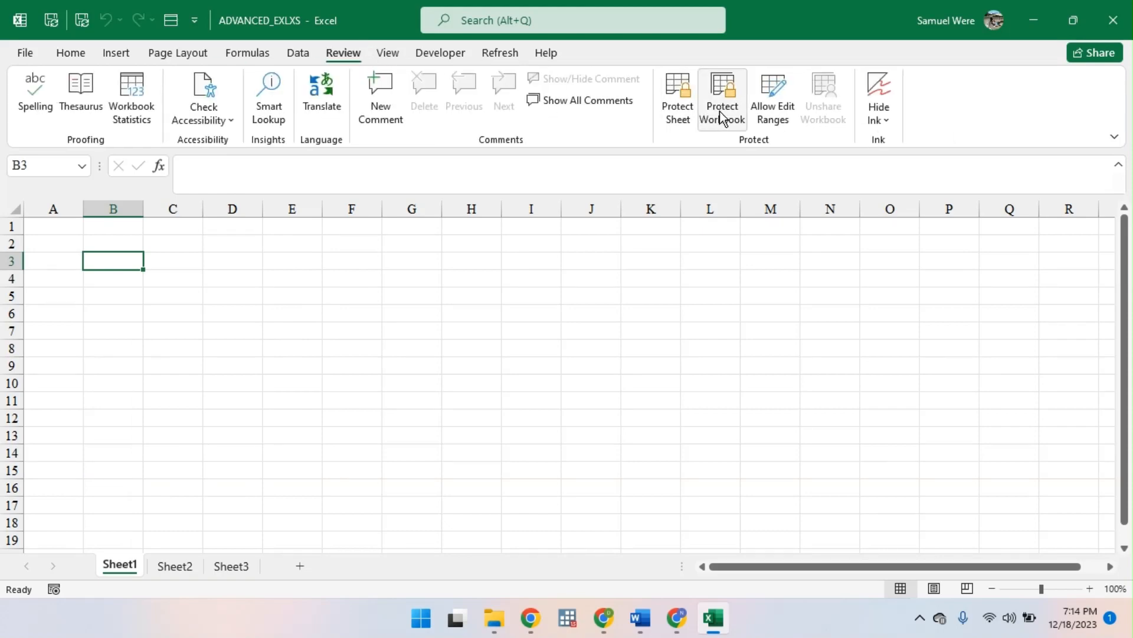
click(178, 570)
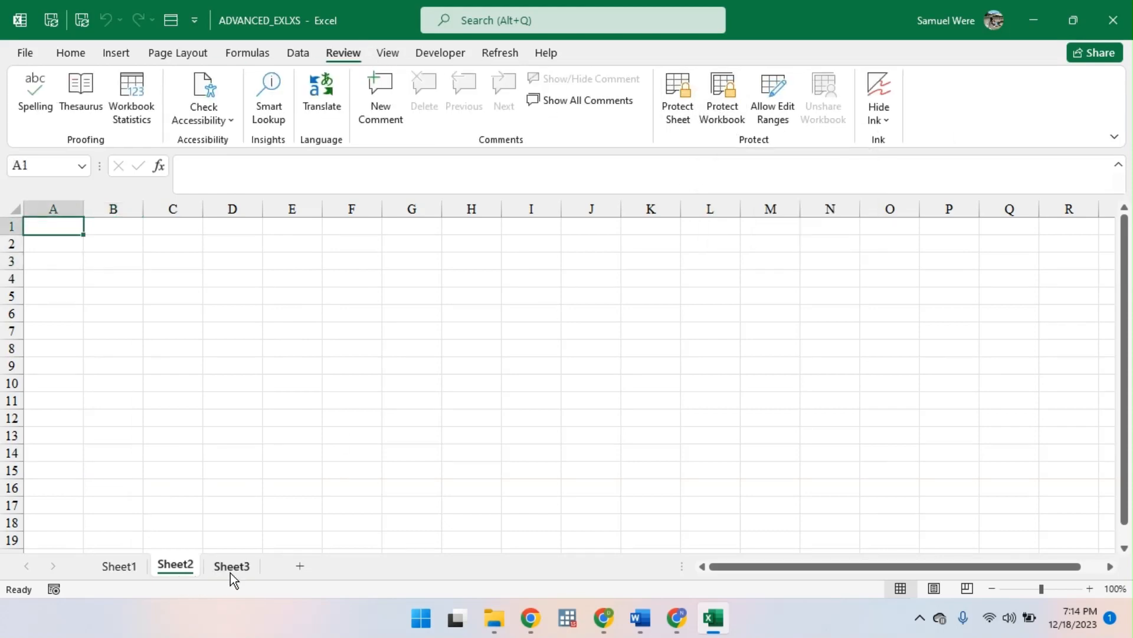
click(230, 570)
click(144, 568)
click(168, 568)
click(227, 567)
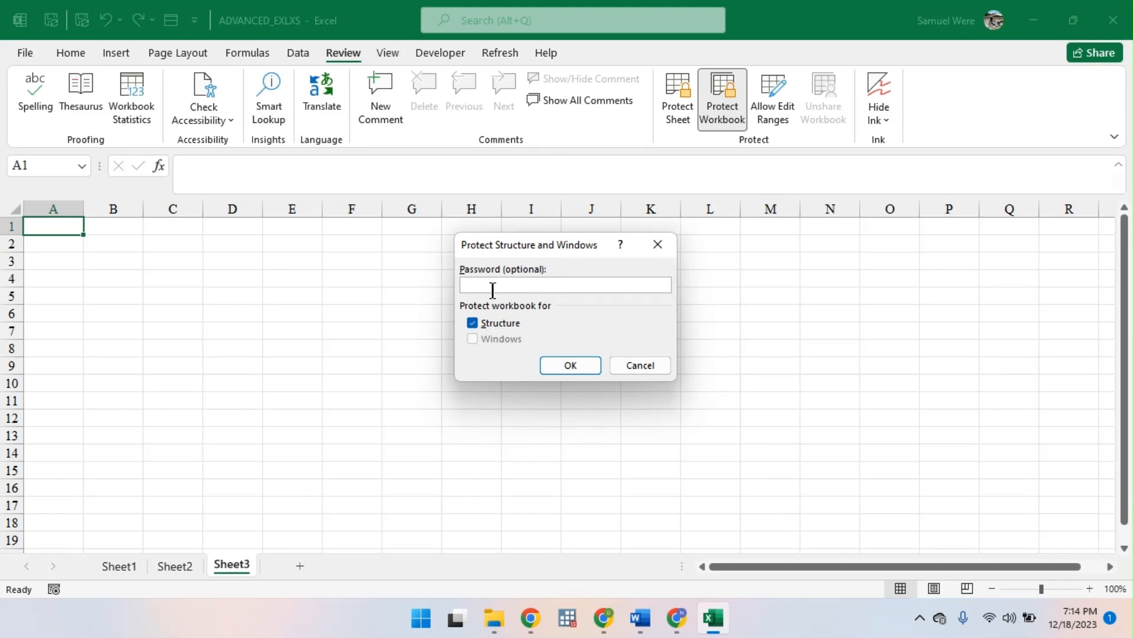
- Protect the workbook structure with a password and re-enter the same password to confirm it
text(•)
key(BackSpace)
key(BackSpace)
key(BackSpace)
text(•••)
key(Return)
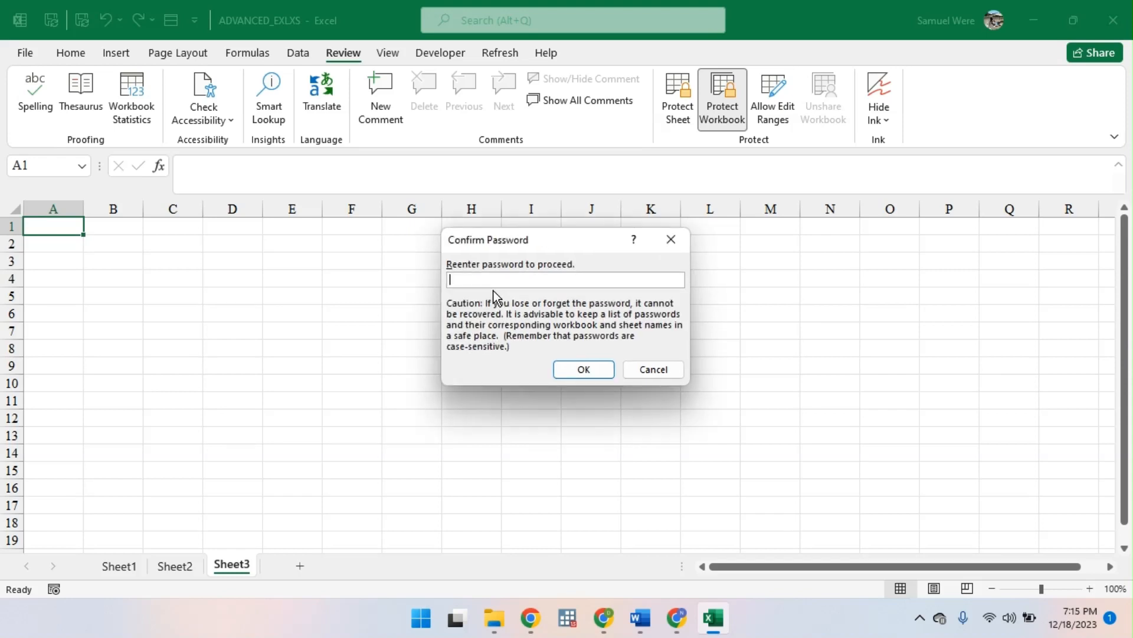
text(••••)
key(Return)
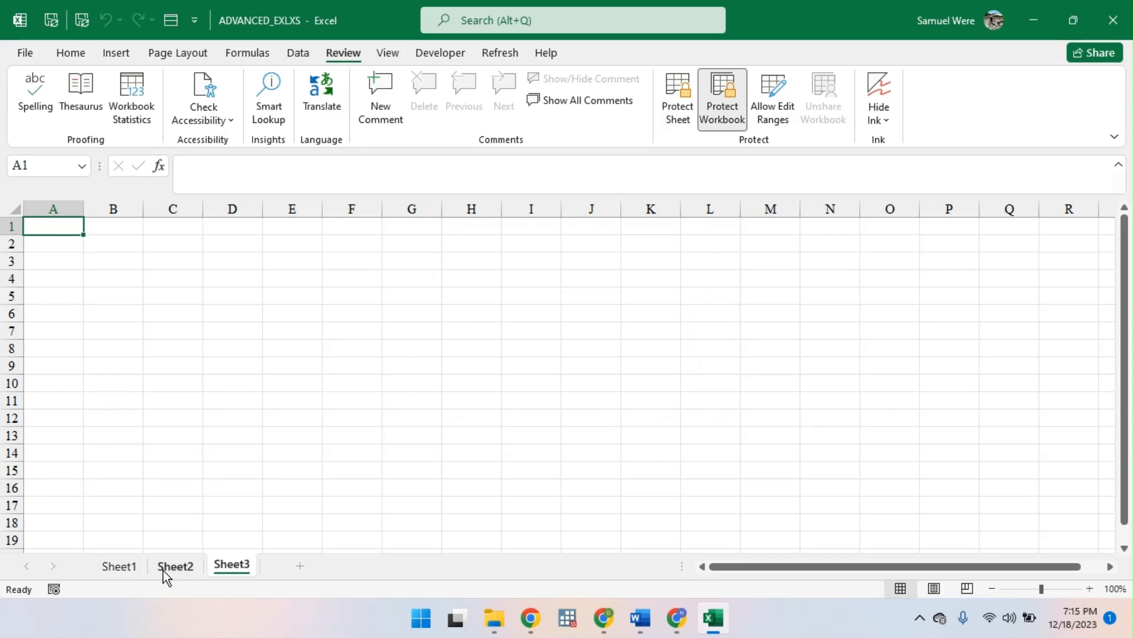
- Examine Sheet1's sheet options and its Protect Sheet settings, leaving them without applying anything
click(121, 568)
right_click(123, 569)
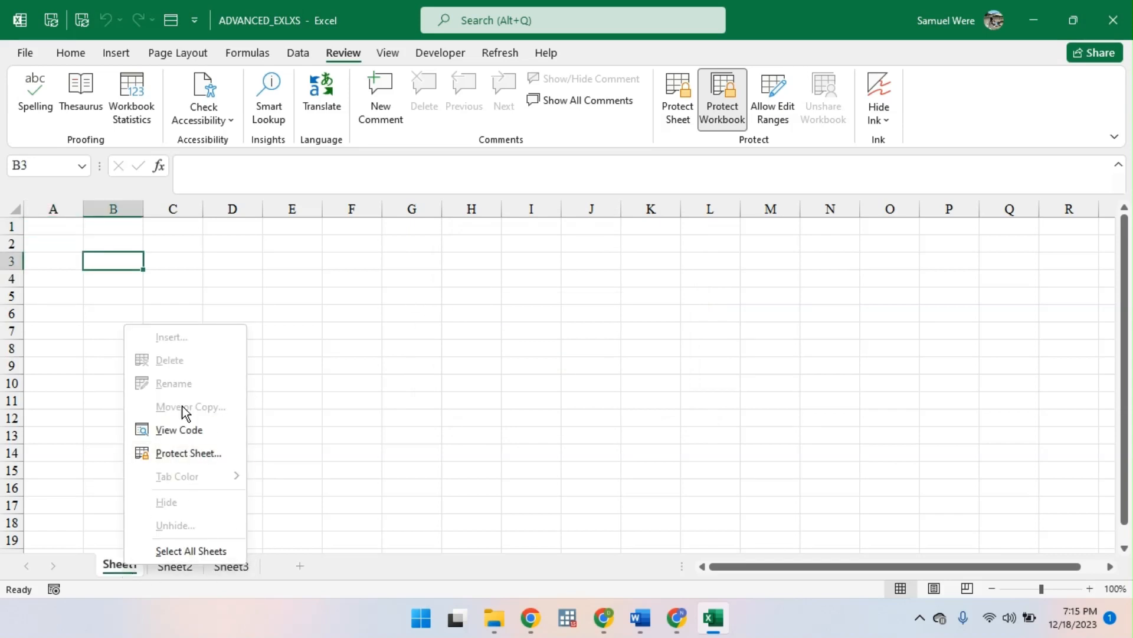
click(184, 464)
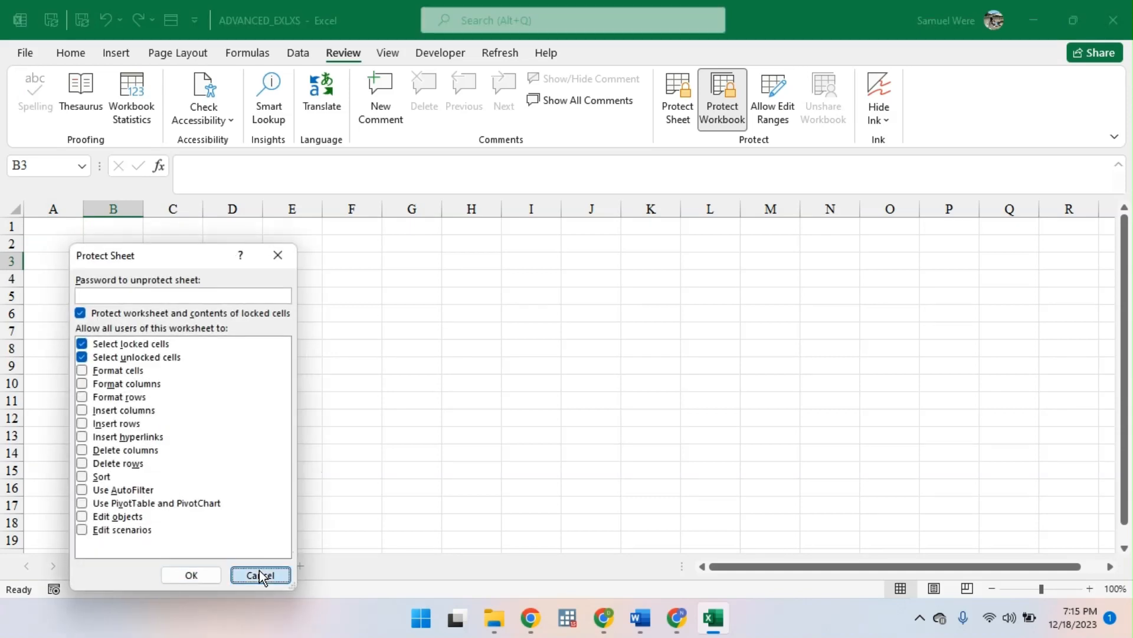
click(258, 574)
- Try entering text in cell A6 of Sheet1, clear it, and check the sheet options again
click(319, 313)
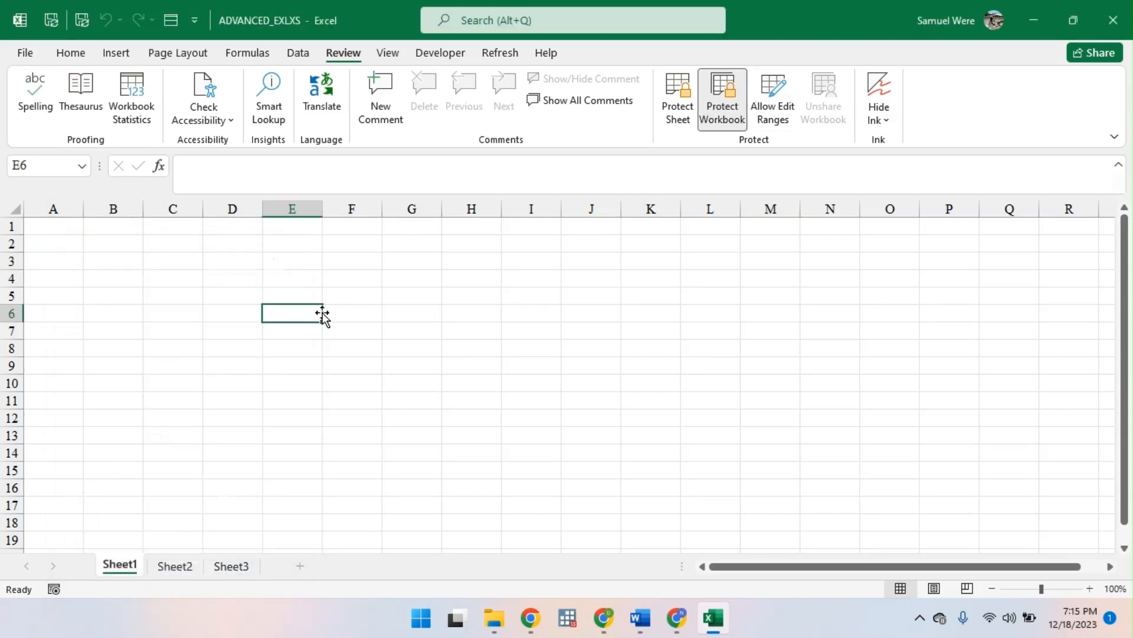
click(45, 314)
text(HDSS)
key(BackSpace)
key(BackSpace)
key(BackSpace)
key(BackSpace)
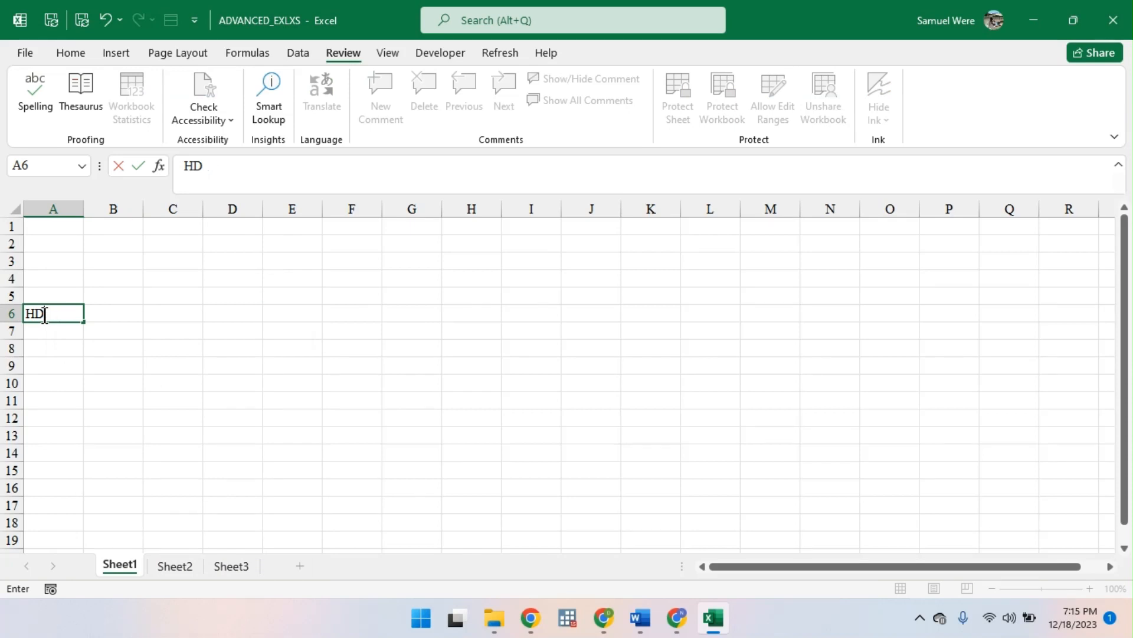
right_click(125, 564)
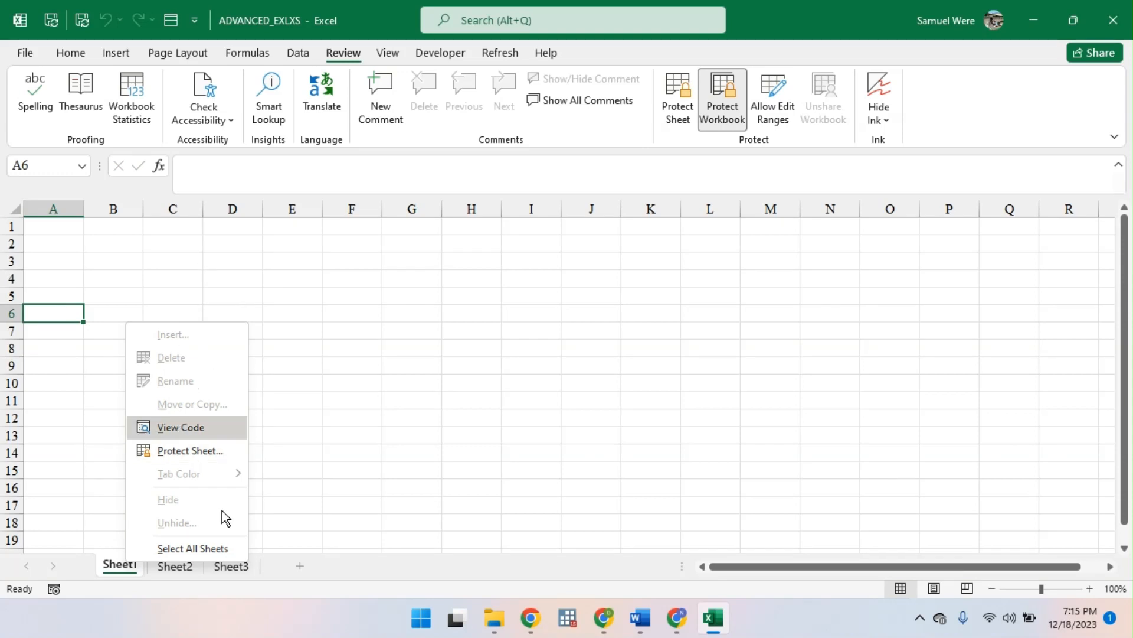
key(Escape)
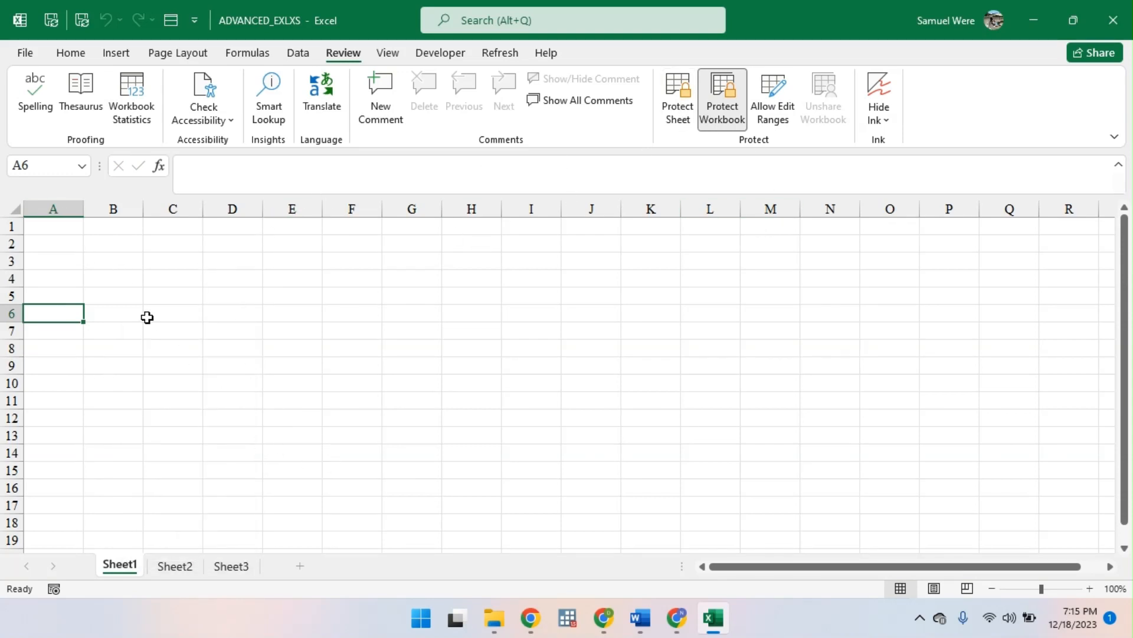
- Select all cells of Sheet1 and protect the sheet without a password, disallowing selection of locked and unlocked cells
click(58, 230)
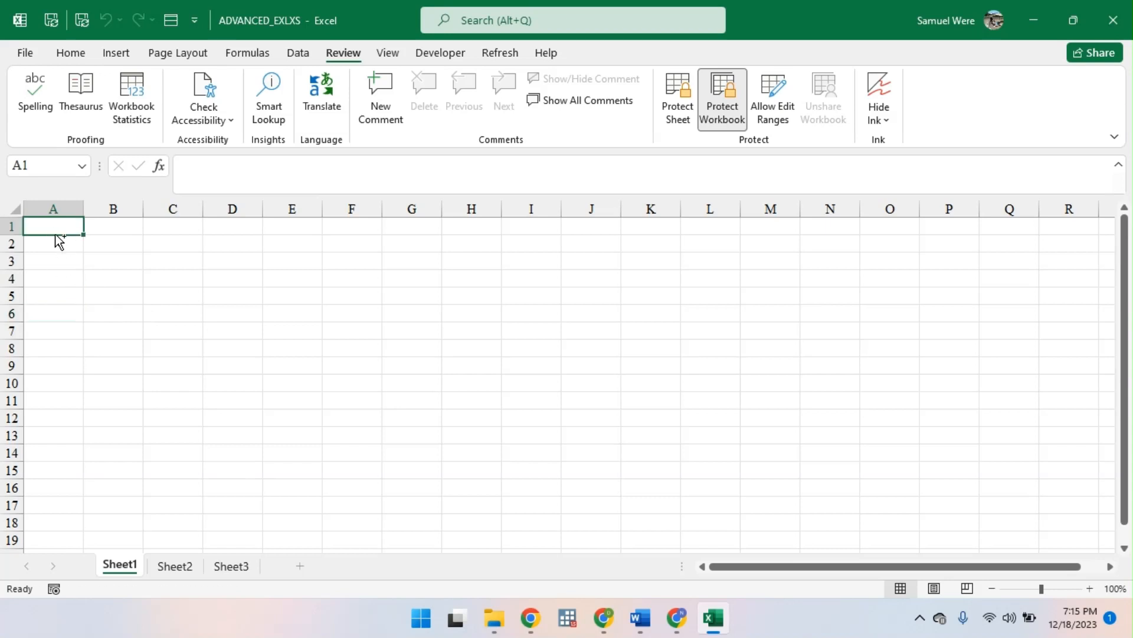
click(116, 298)
key(ctrl+a)
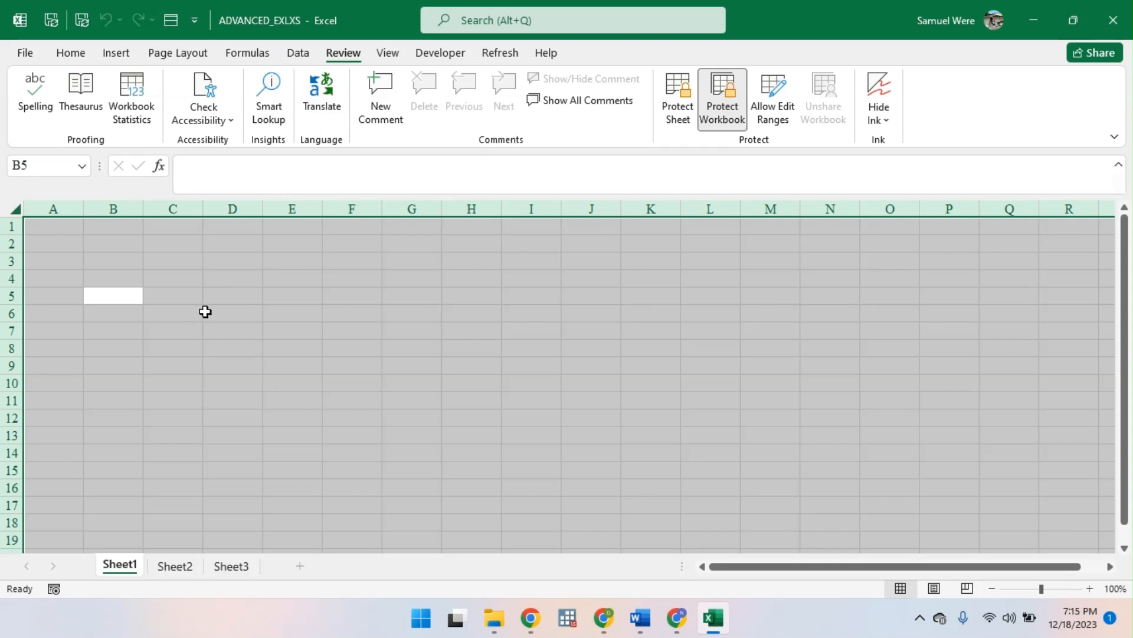
click(679, 110)
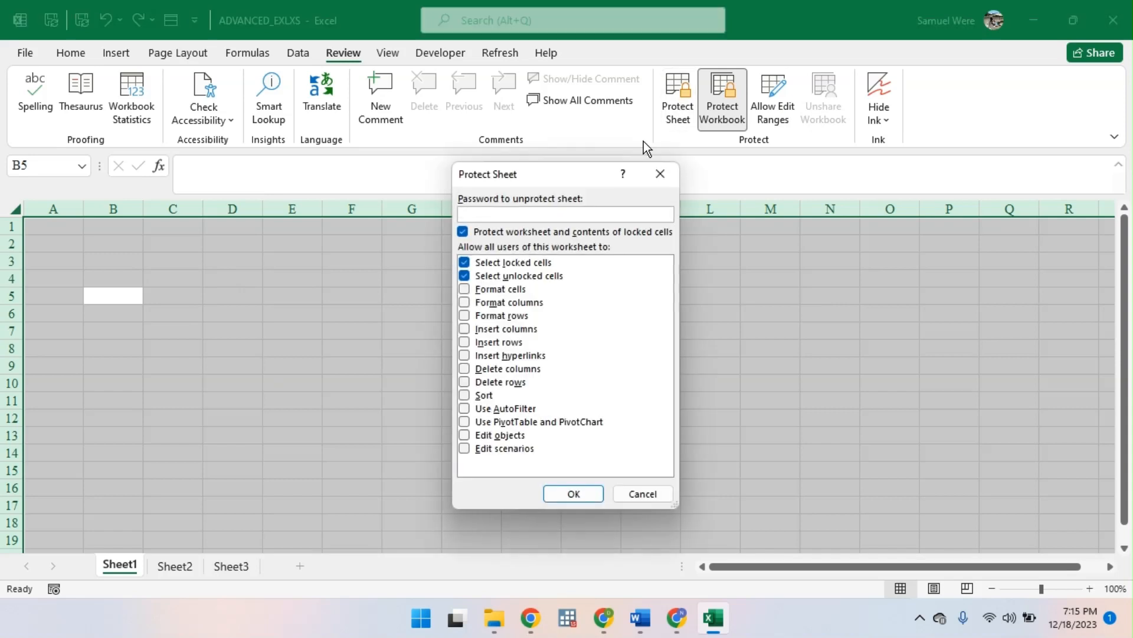
click(465, 263)
click(464, 276)
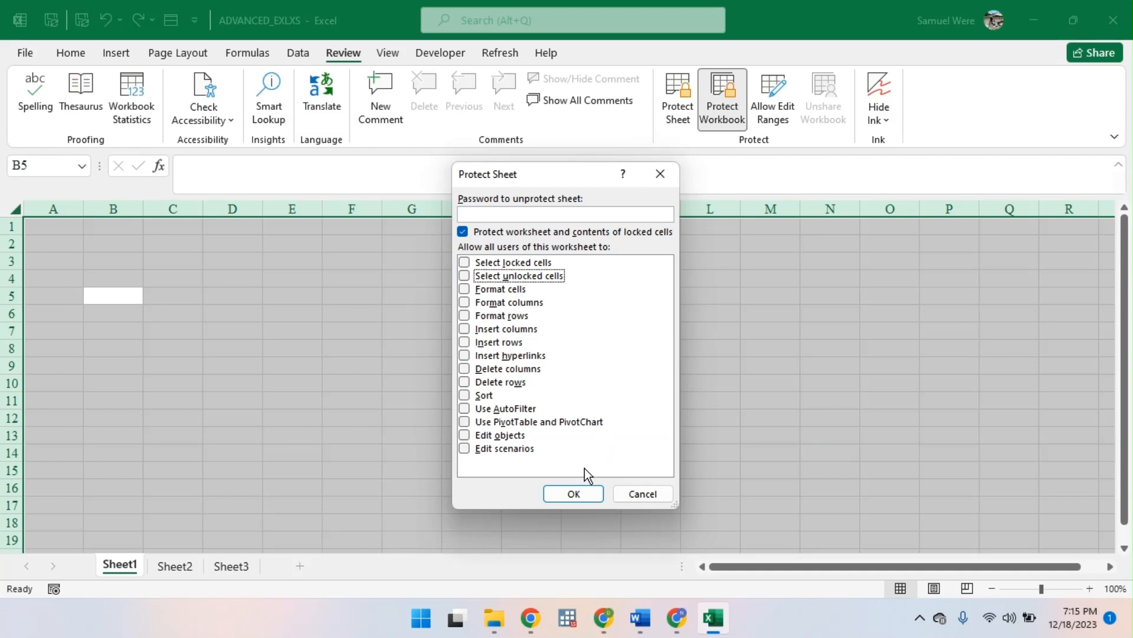
click(573, 494)
- Try editing cells C2 and E6 on the protected Sheet1 and check which formatting commands are available
double_click(181, 247)
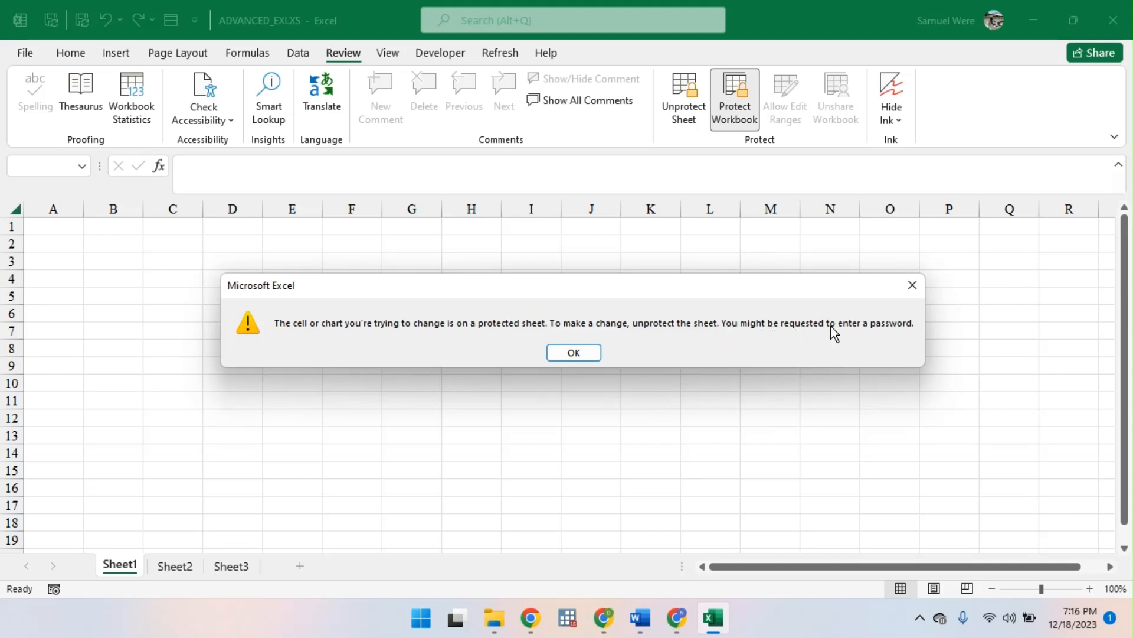
click(587, 350)
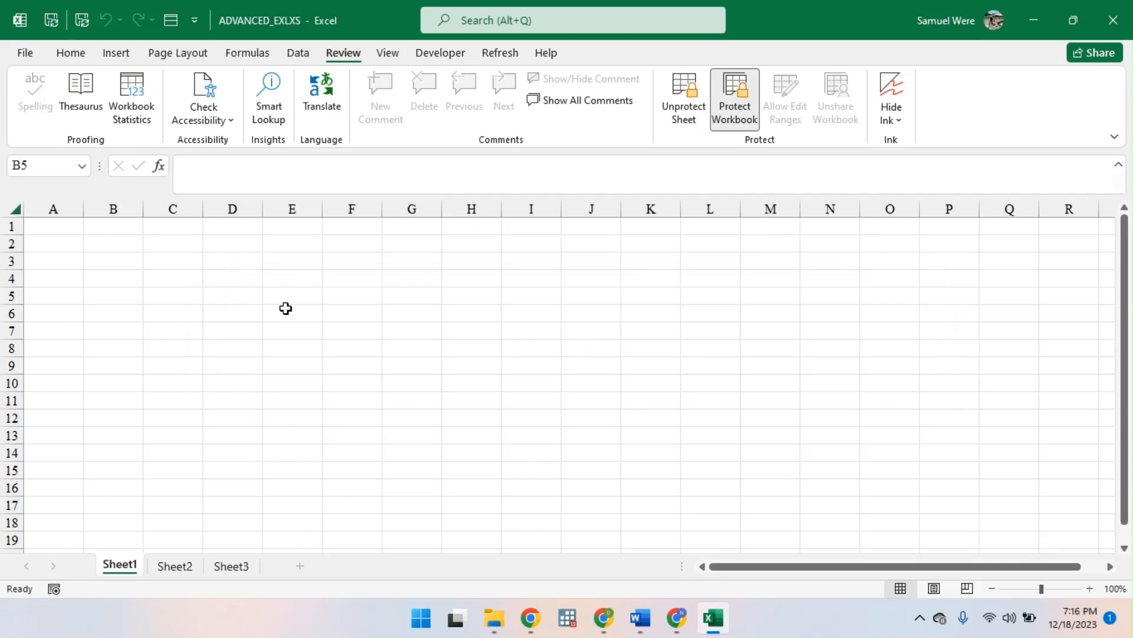
double_click(286, 307)
key(Return)
click(81, 52)
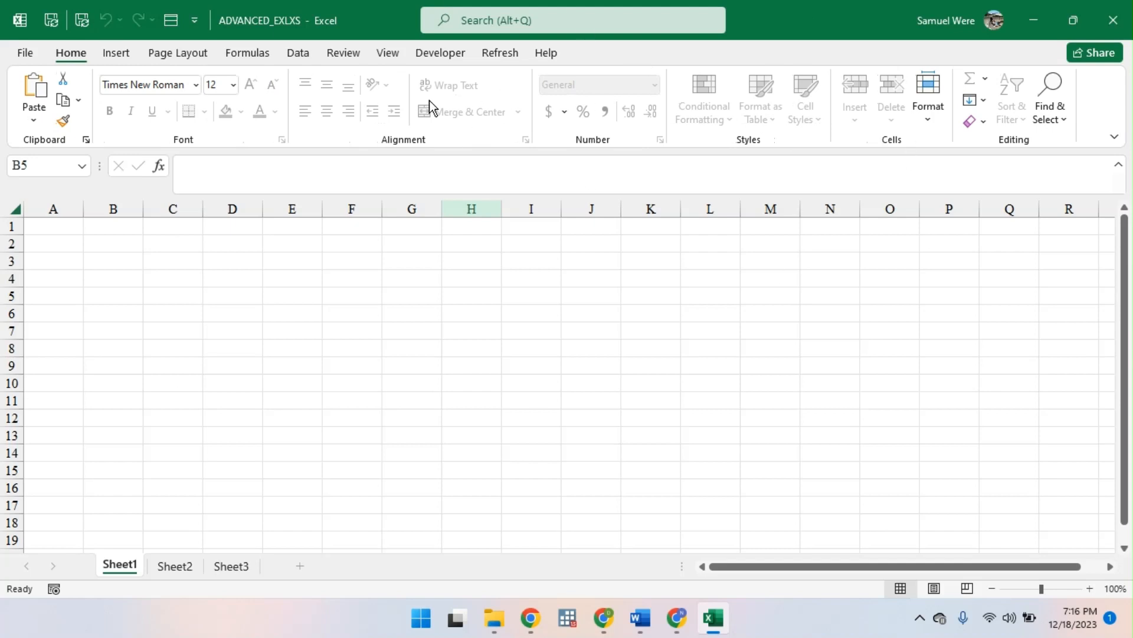
- Unprotect Sheet1 and remove the workbook structure protection by entering the workbook password
click(334, 55)
click(686, 101)
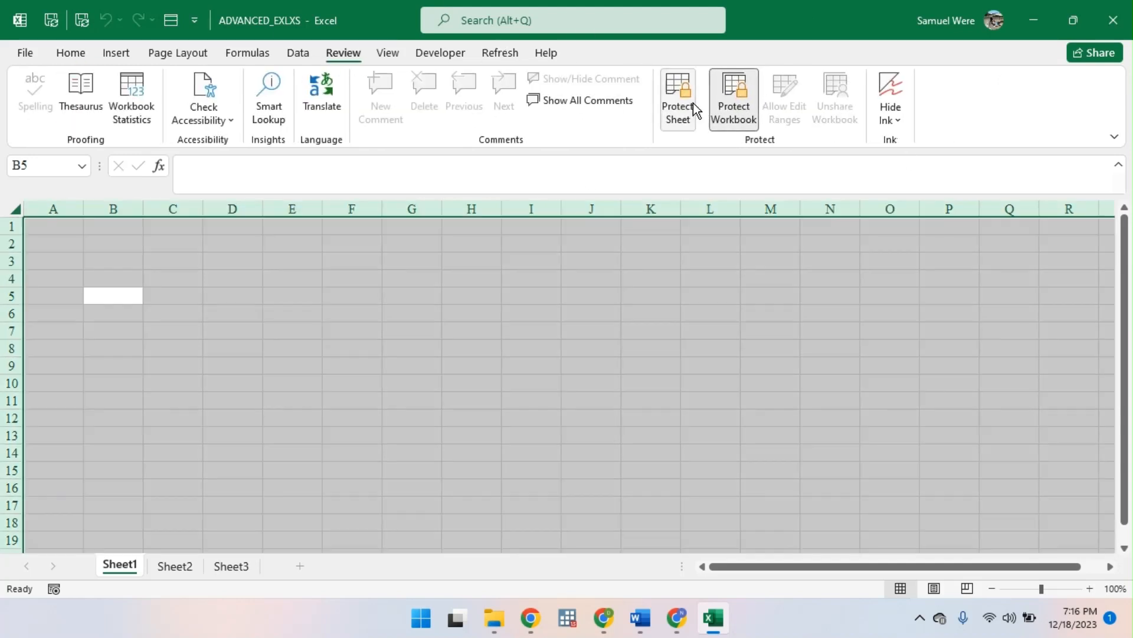
click(722, 87)
text(12345)
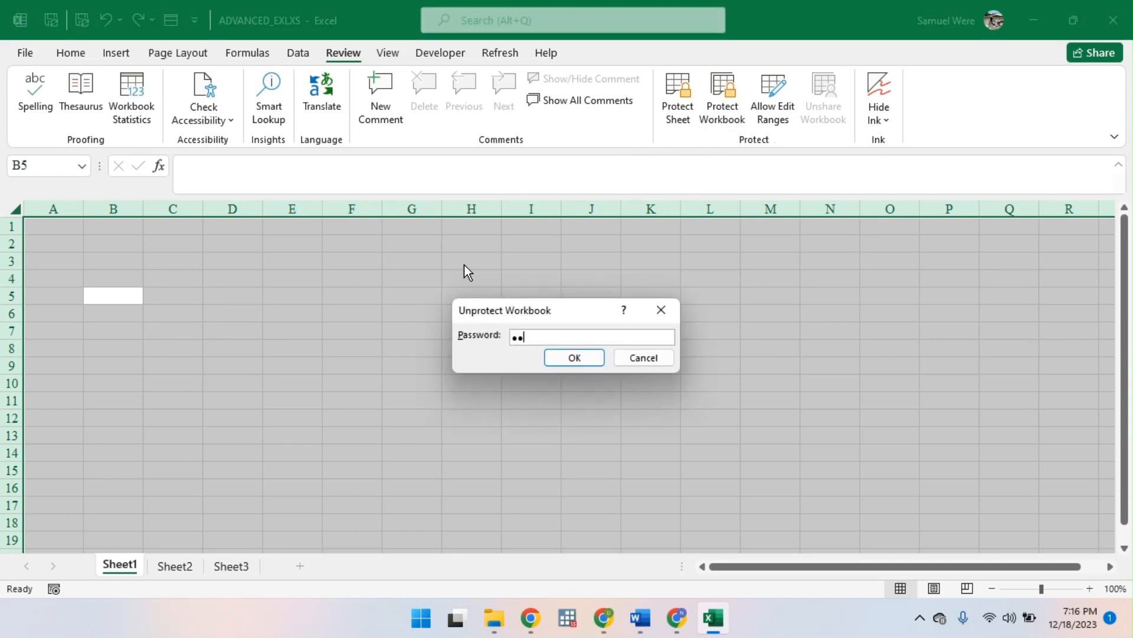
key(Return)
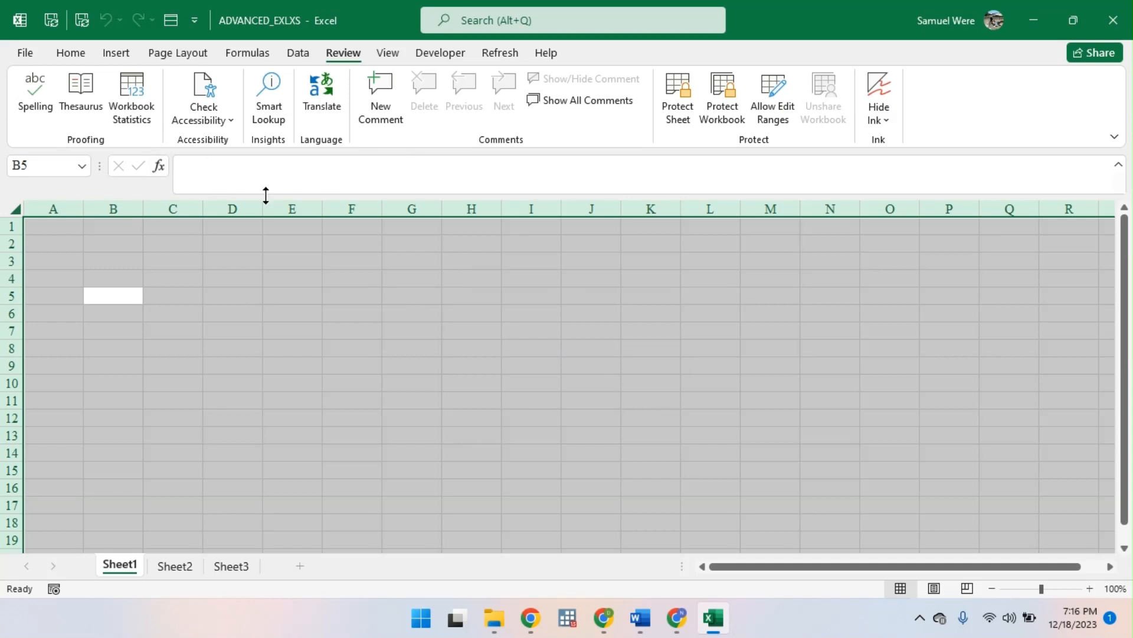
- Protect the workbook structure without a password and check the sheet options of Sheet1
click(77, 60)
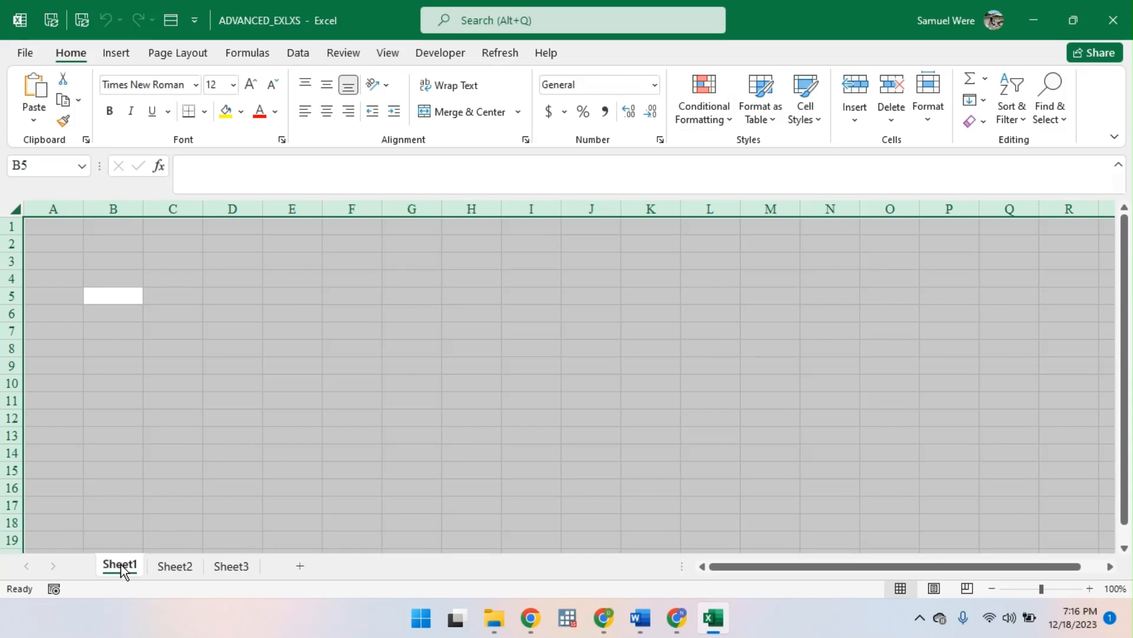
click(398, 53)
click(358, 55)
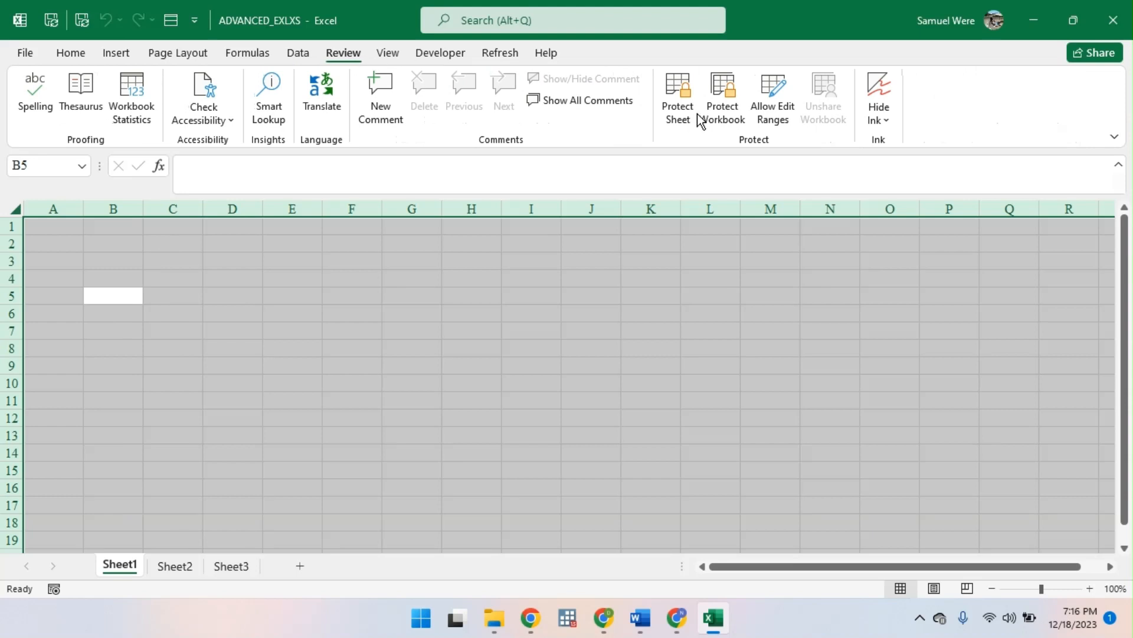
click(722, 115)
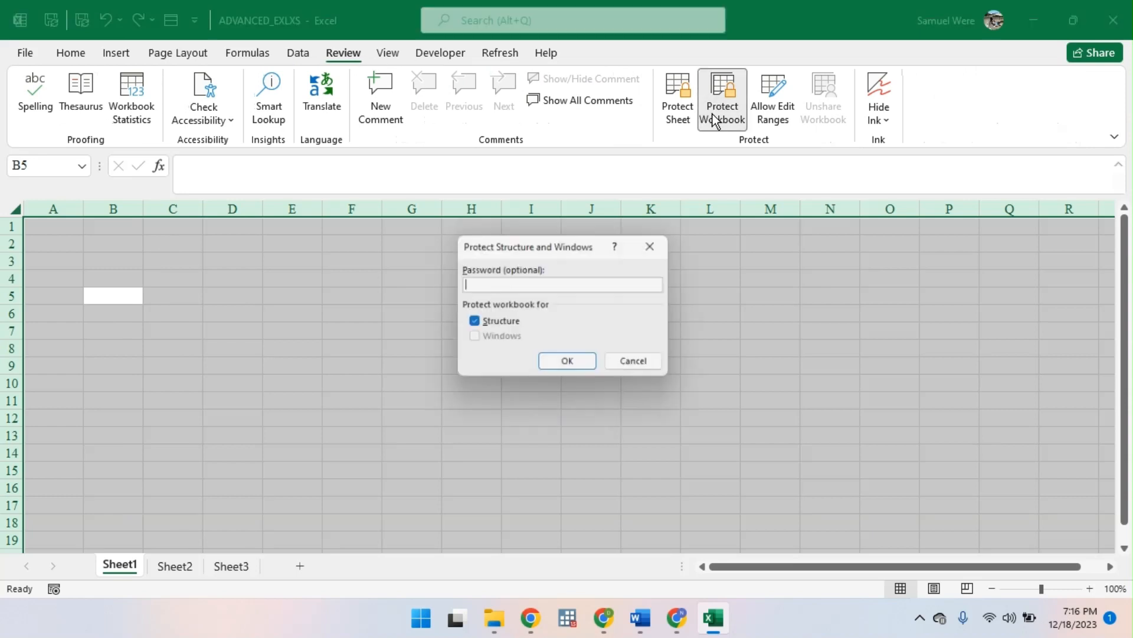
click(472, 322)
click(485, 324)
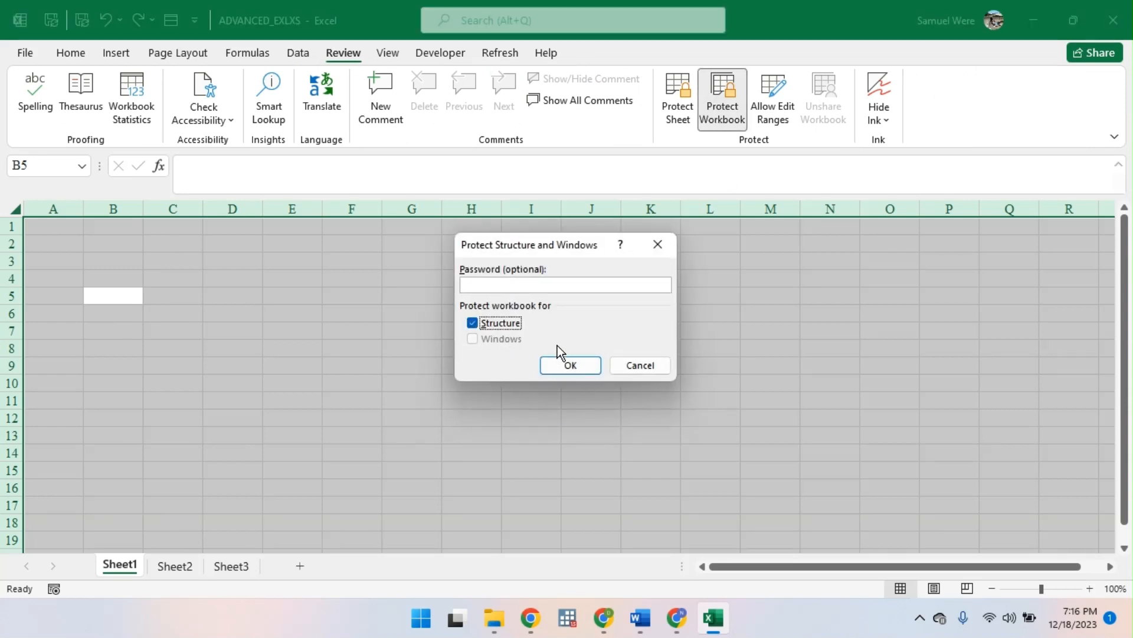
click(564, 365)
right_click(112, 569)
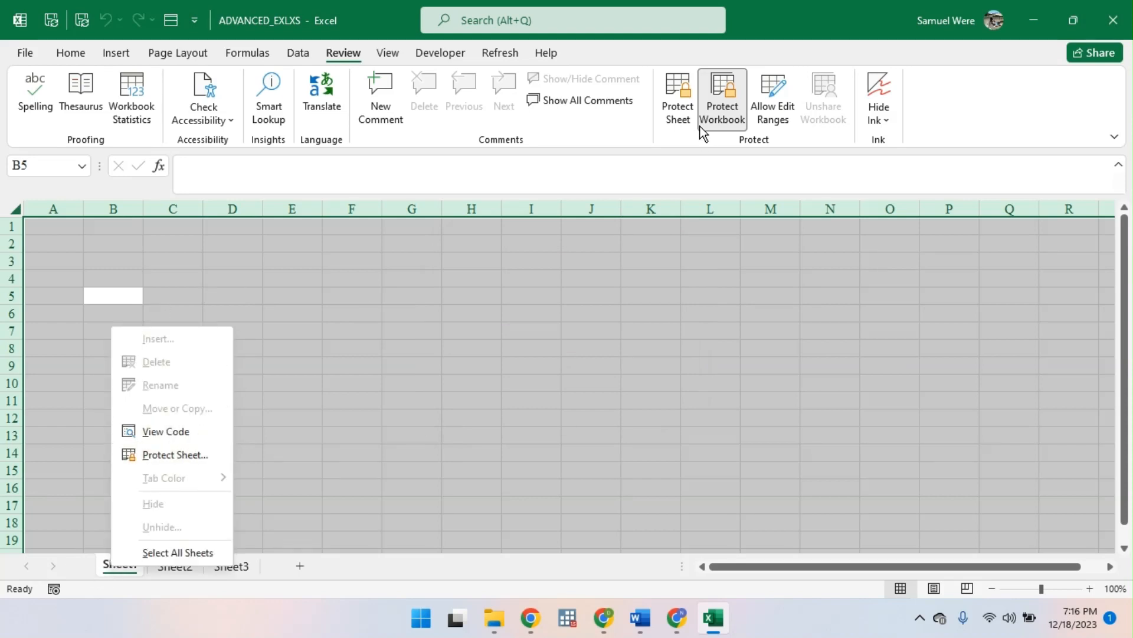
- Remove and reapply the password-free structure protection, group all sheets, and check the sheet options of Sheet2
click(723, 109)
click(732, 112)
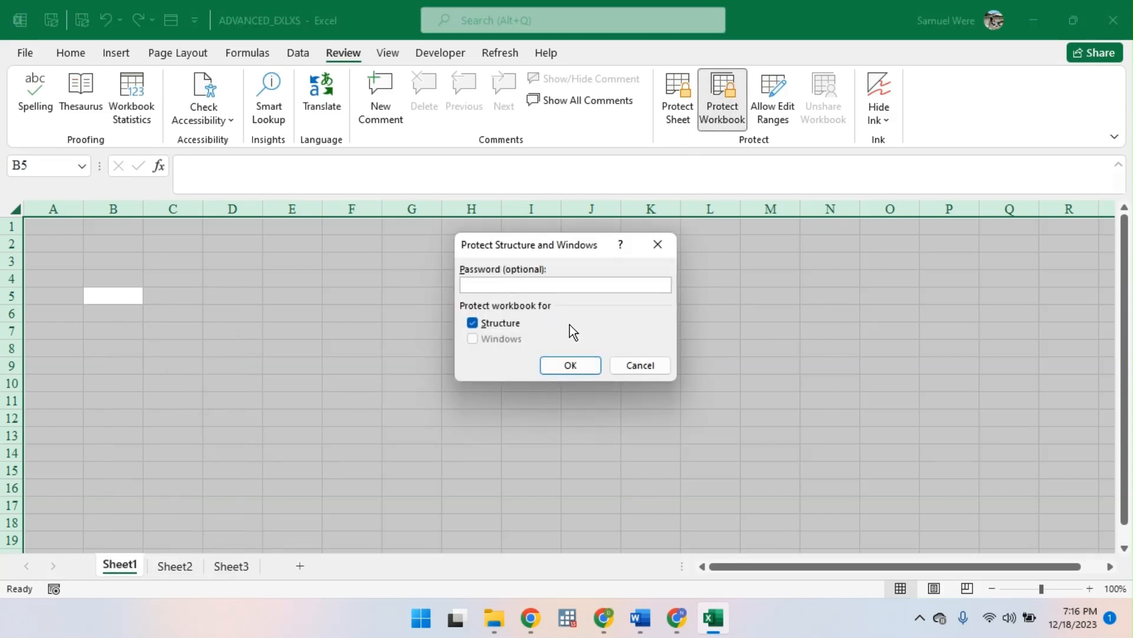
click(570, 366)
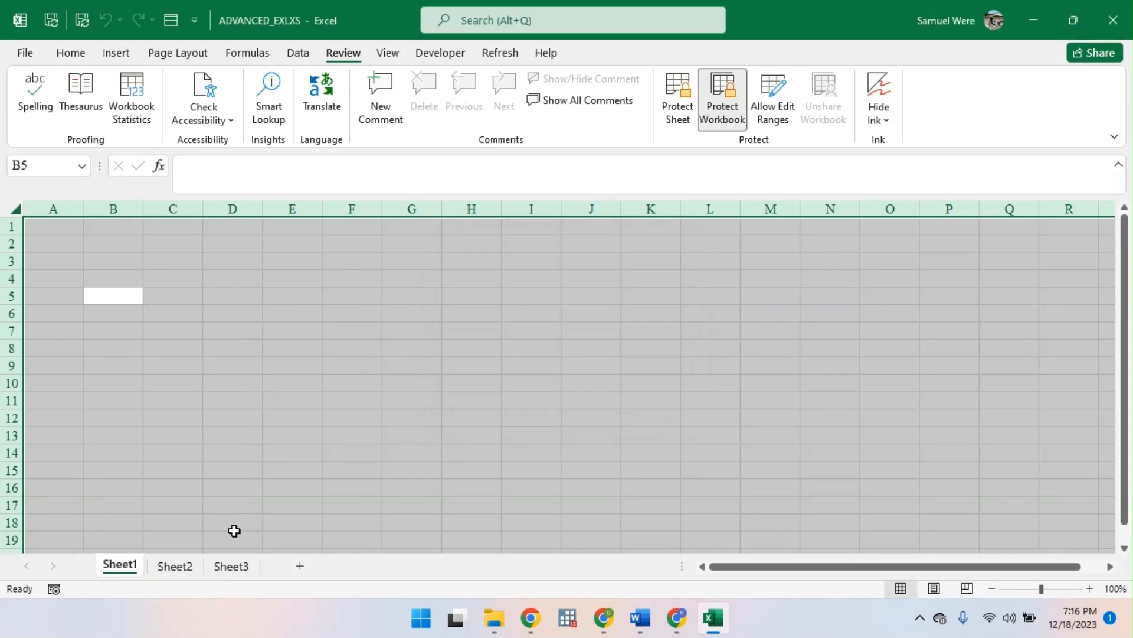
right_click(116, 564)
click(239, 586)
shift+click(219, 567)
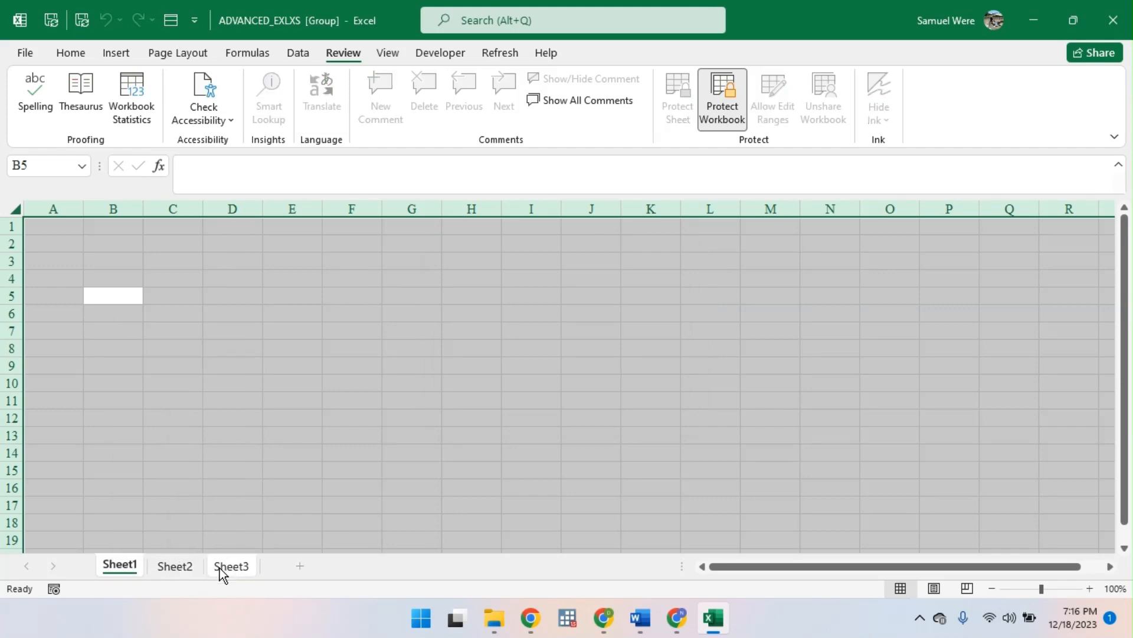
right_click(182, 571)
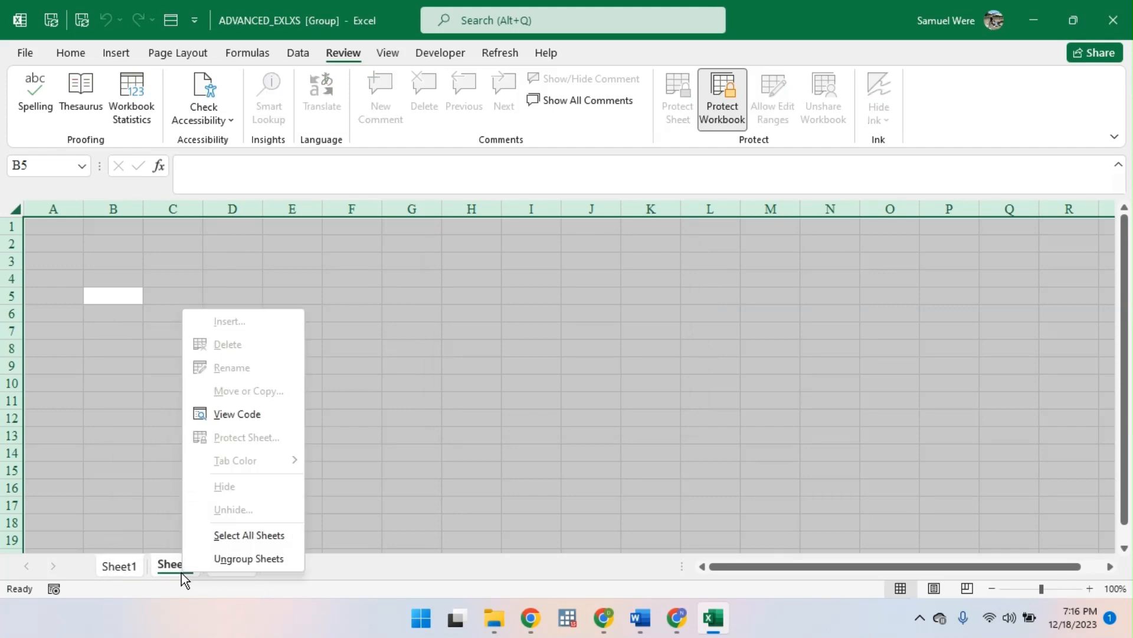
- Try to protect the workbook structure with a password, and cancel before re-entering the workbook password
click(723, 110)
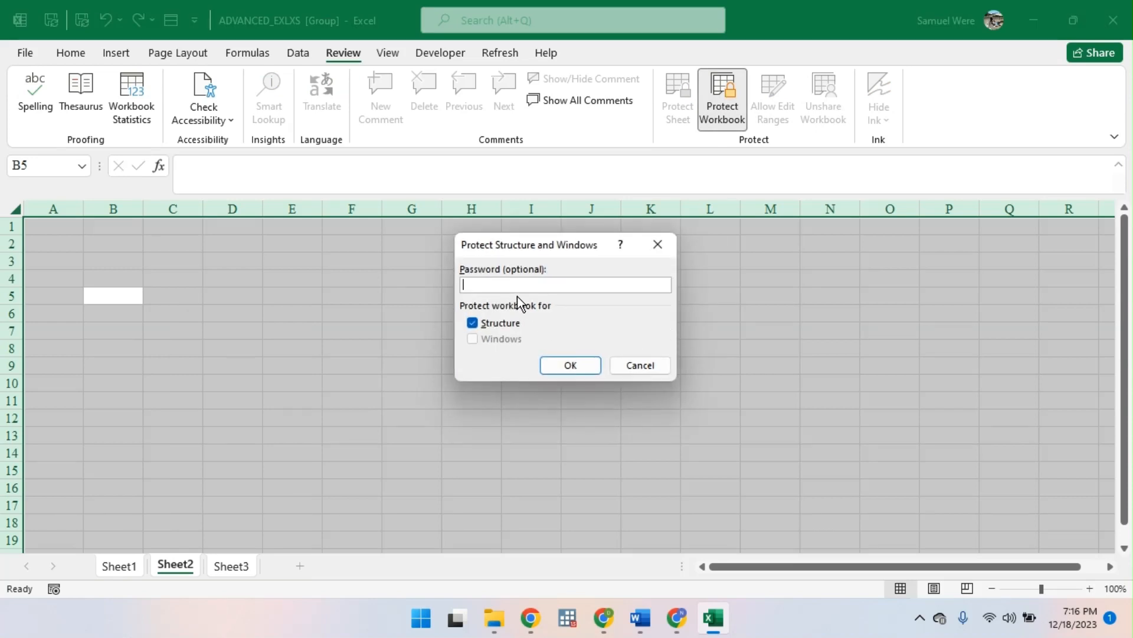
text(123)
key(Return)
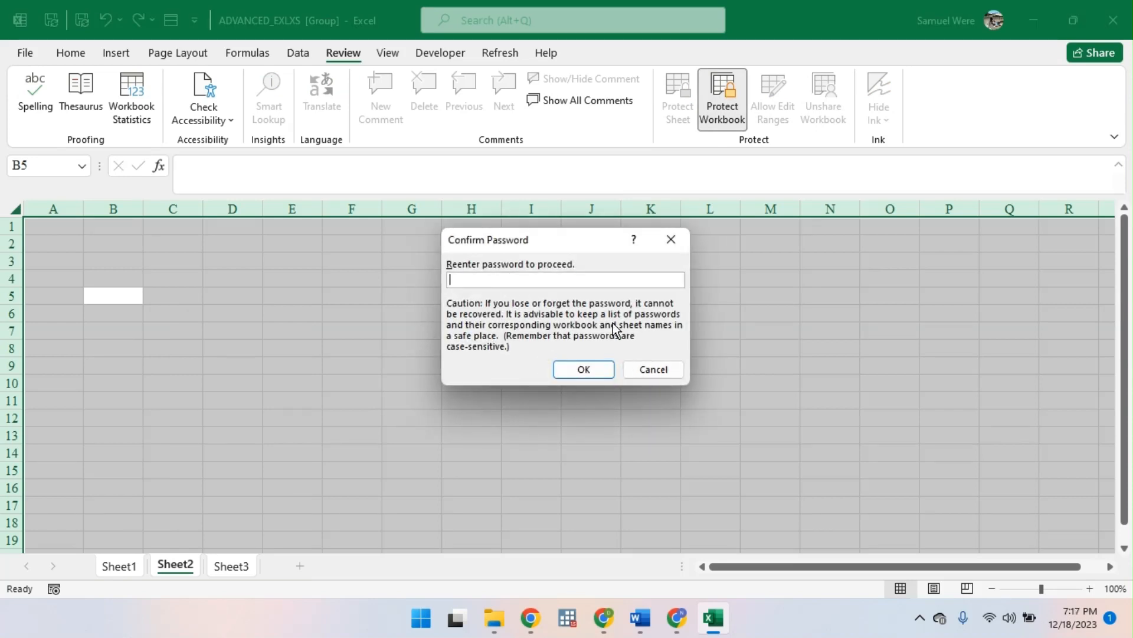
click(649, 370)
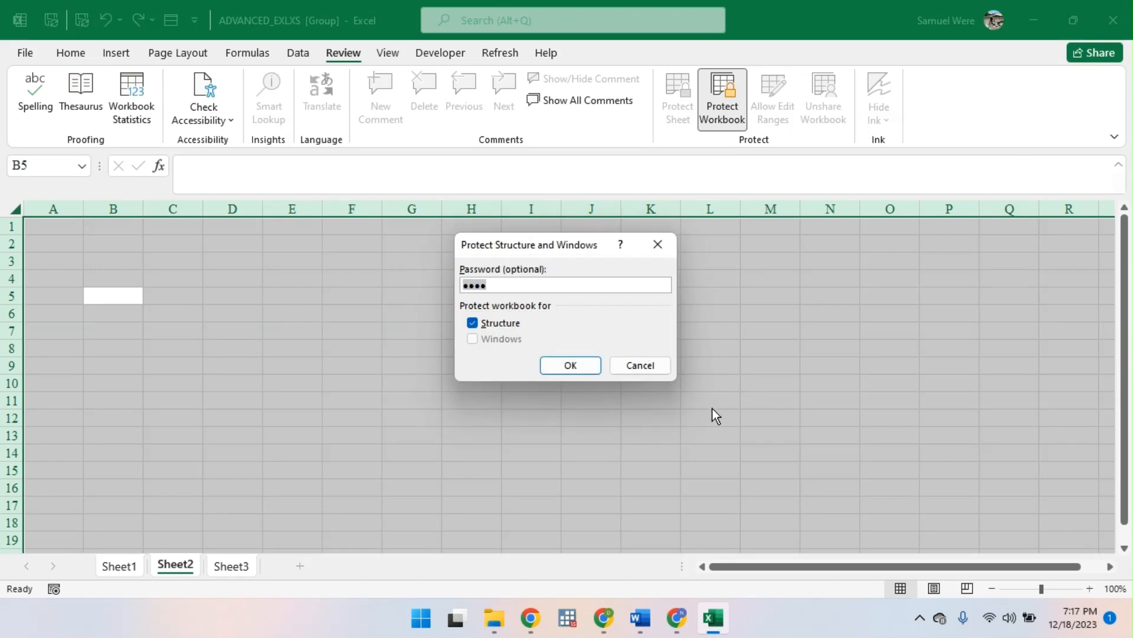
click(630, 369)
- Create a new blank workbook and enter the title SCHOOL MANAGEMENT SYSTEM in cell A1
key(ctrl+n)
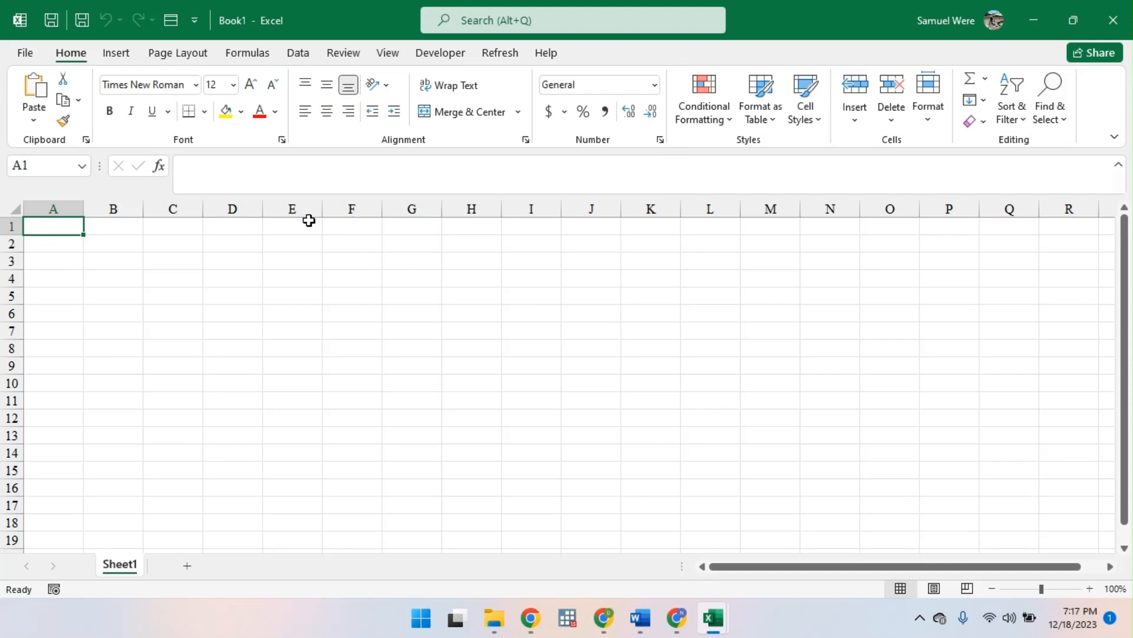
click(125, 240)
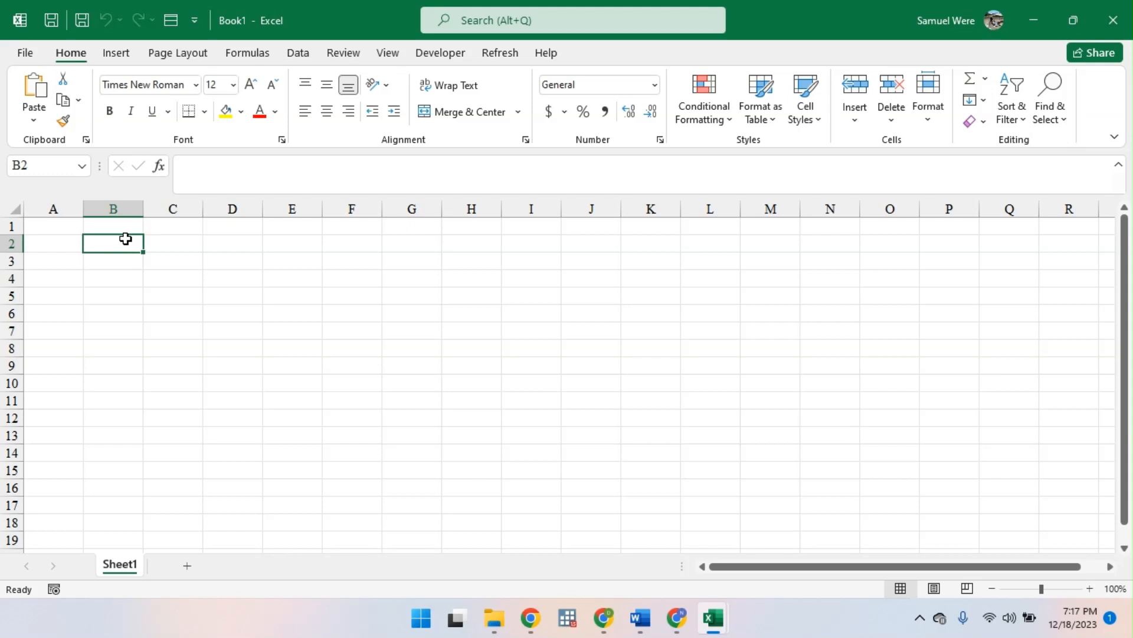
click(70, 225)
text(SCHOOL ,AM)
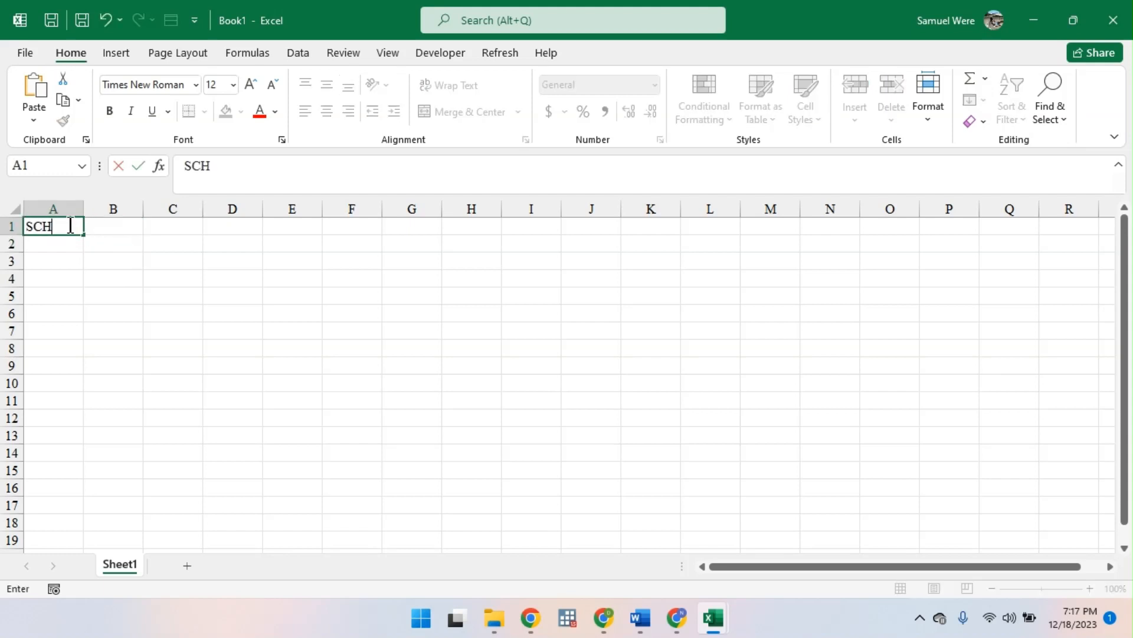
key(BackSpace)
key(BackSpace)
key(BackSpace)
text(MANAE)
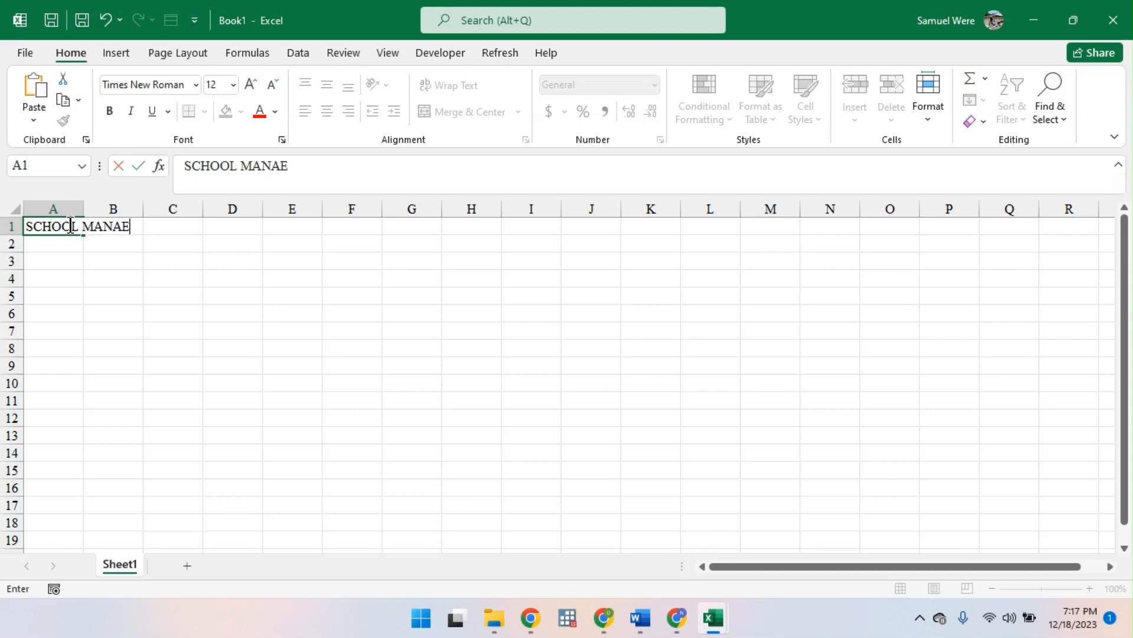
key(BackSpace)
text(GEMENT )
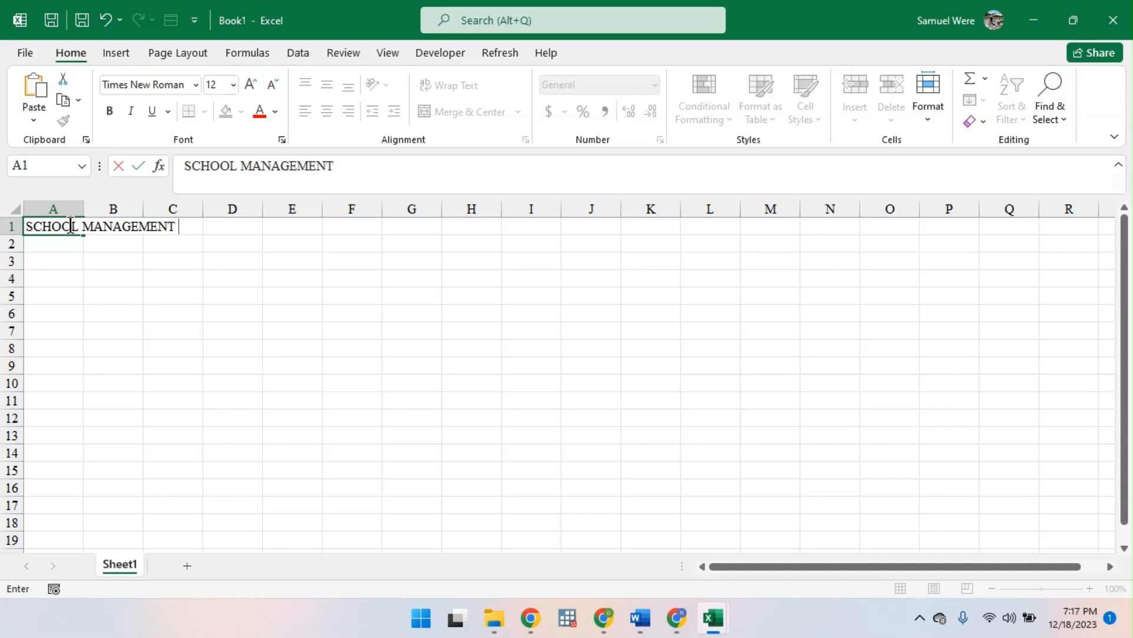
text(SYST)
key(BackSpace)
text(YSTEM)
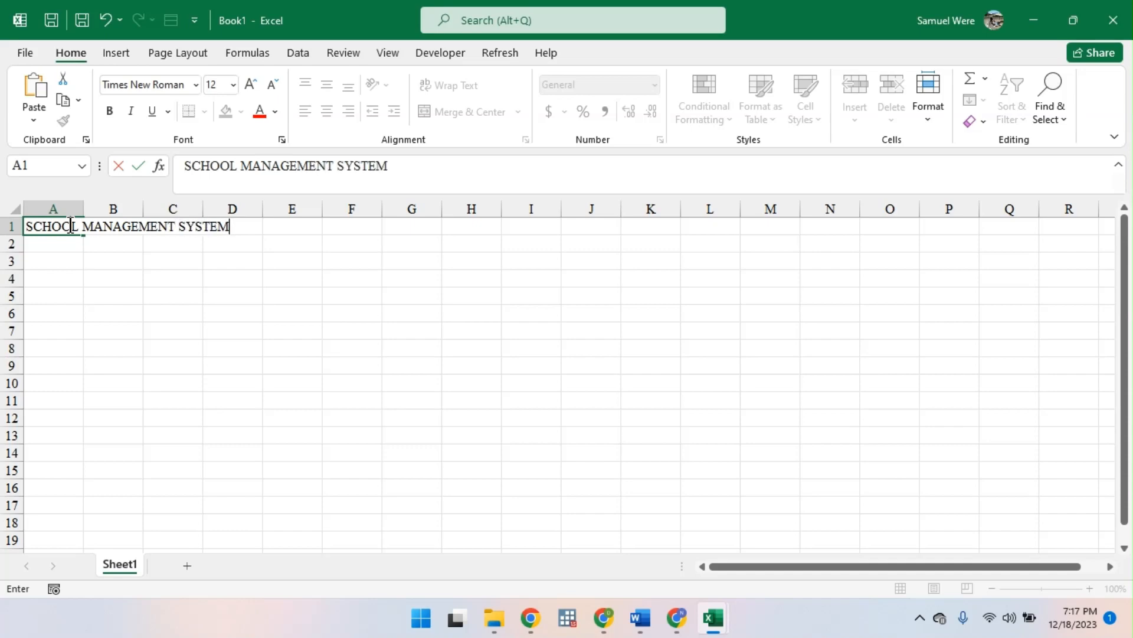
key(Return)
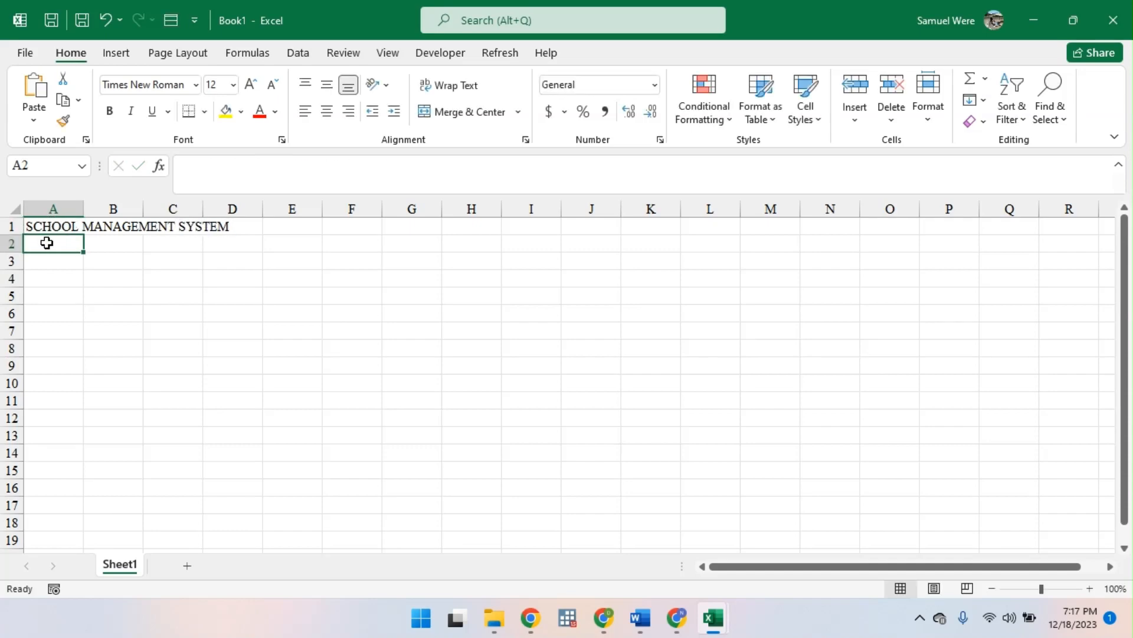
text(reg.)
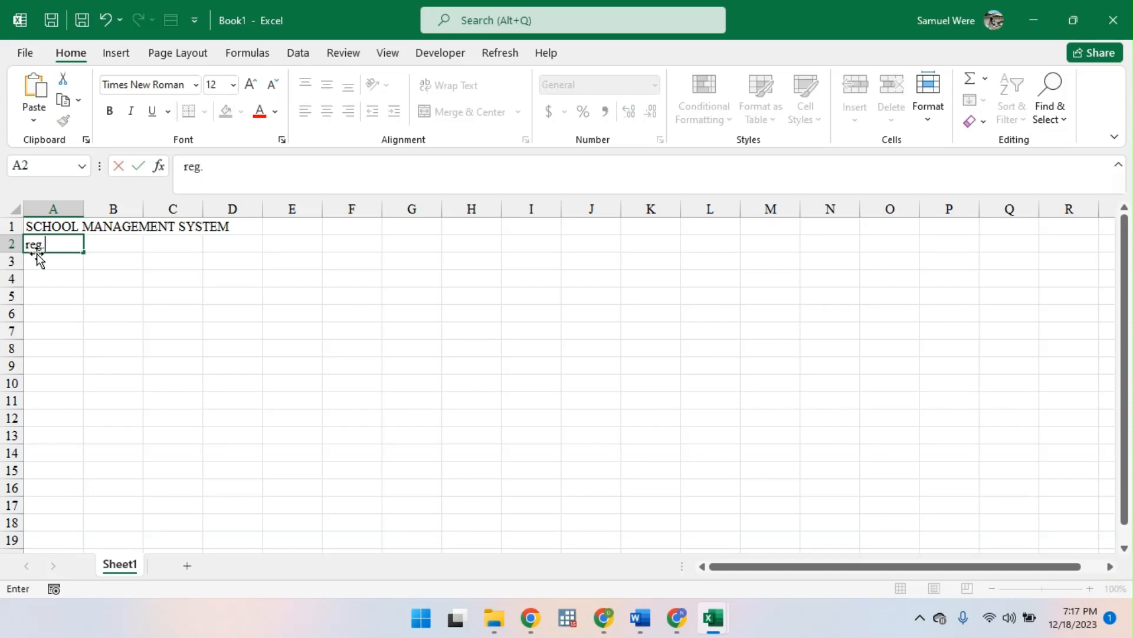
text(_no)
key(BackSpace)
key(BackSpace)
key(BackSpace)
key(BackSpace)
key(BackSpace)
key(BackSpace)
- Insert a new blank column before column A, which holds the title
click(62, 223)
click(66, 209)
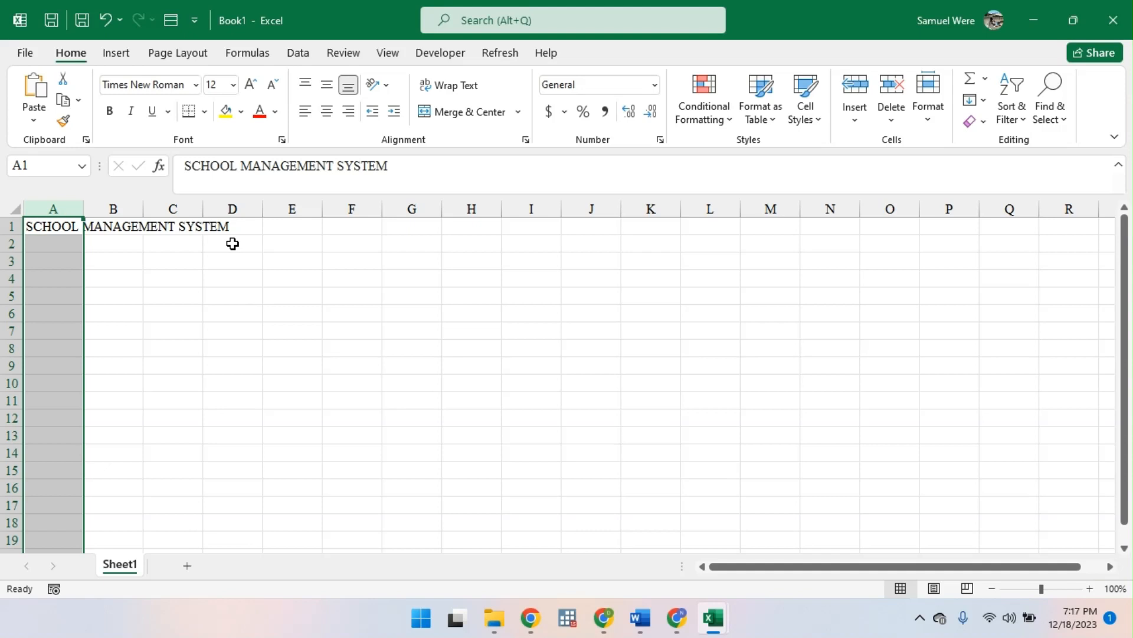
key(ctrl+shift+equal)
- Enter the column heading No in cell A2
click(71, 248)
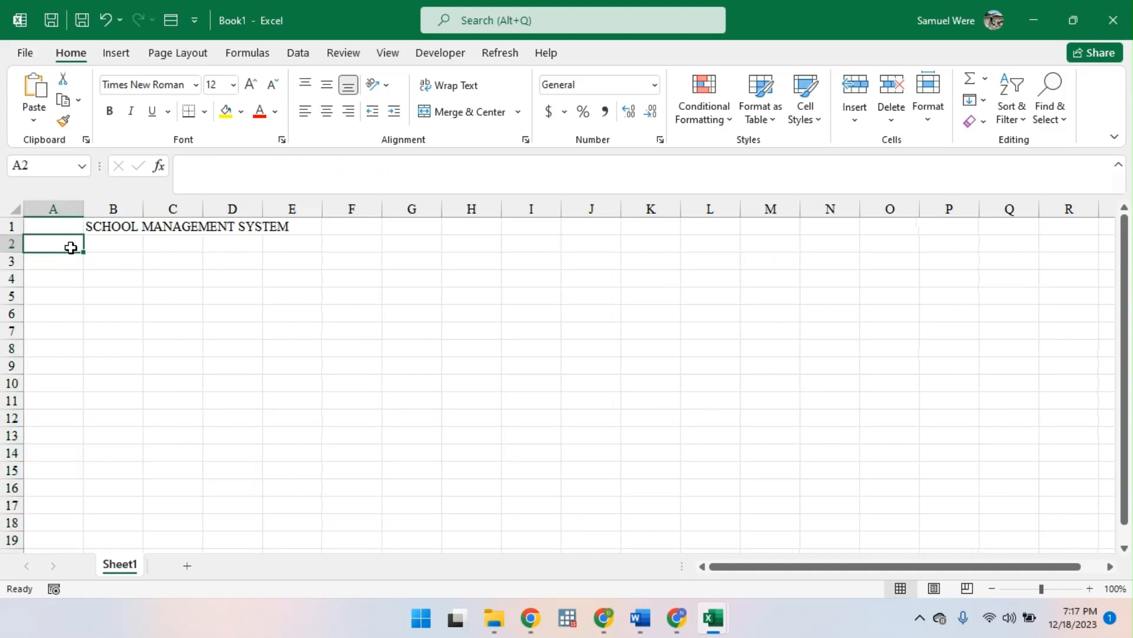
text(no)
key(BackSpace)
key(BackSpace)
text(N)
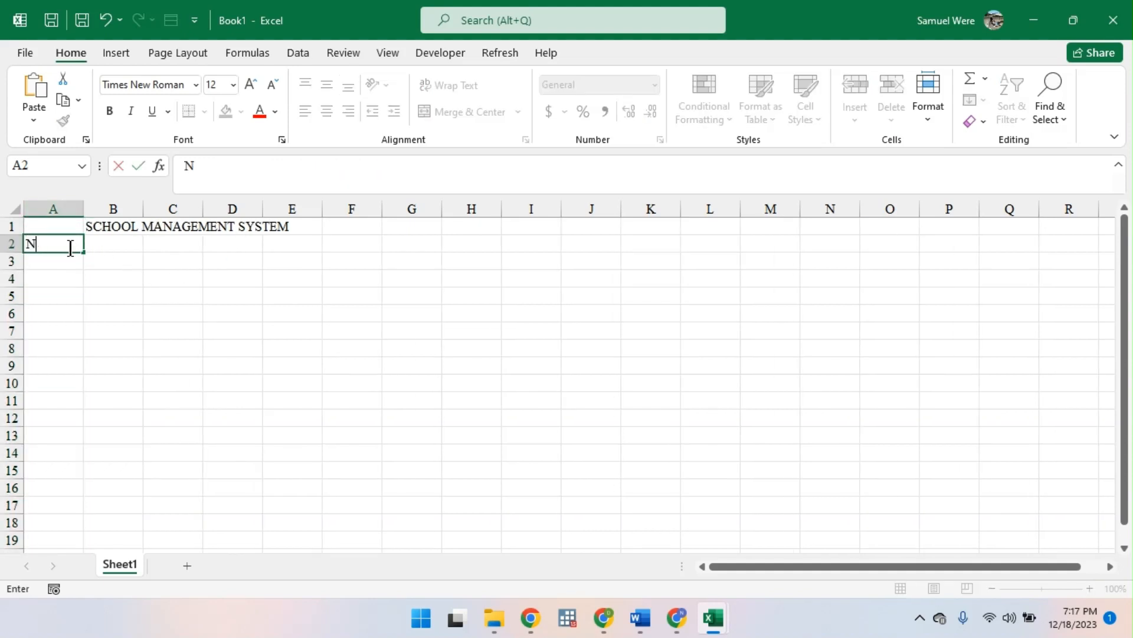
text(o)
key(Tab)
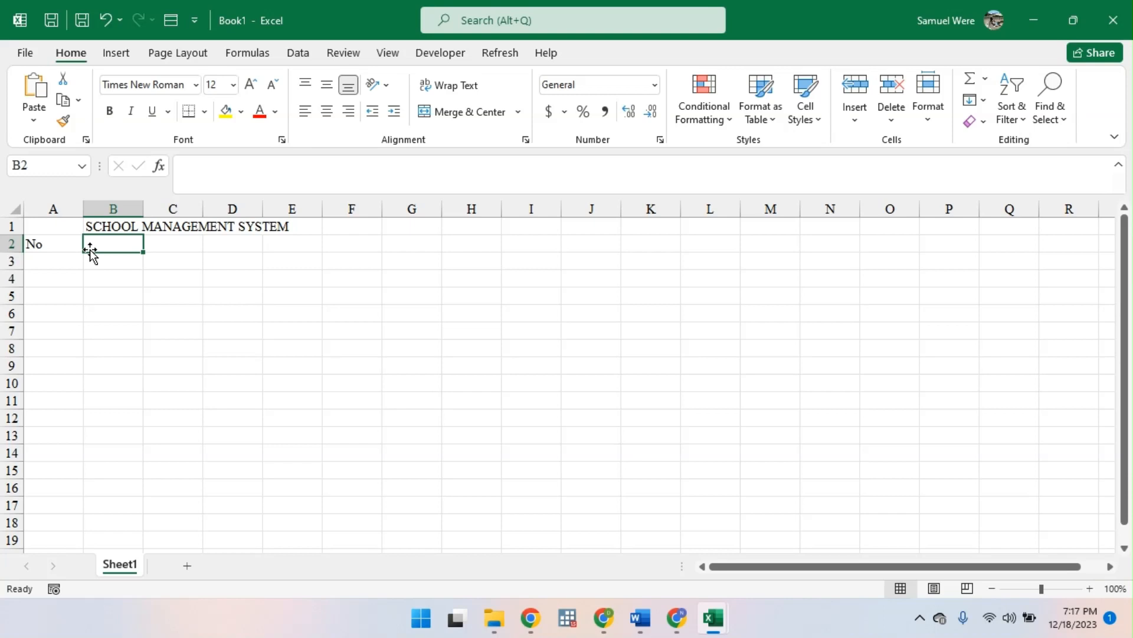
- Enter the column headings NAMES in cell B2 and GENDER in cell C2
text(stude)
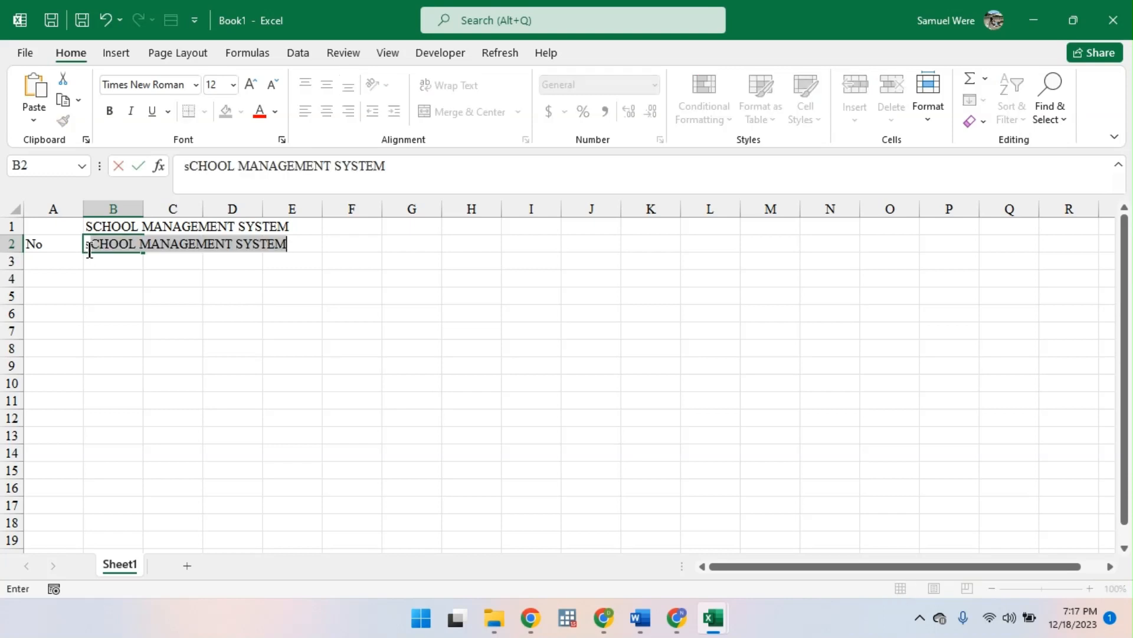
key(BackSpace)
key(BackSpace)
key(BackSpace)
key(BackSpace)
key(BackSpace)
text(STUDNE)
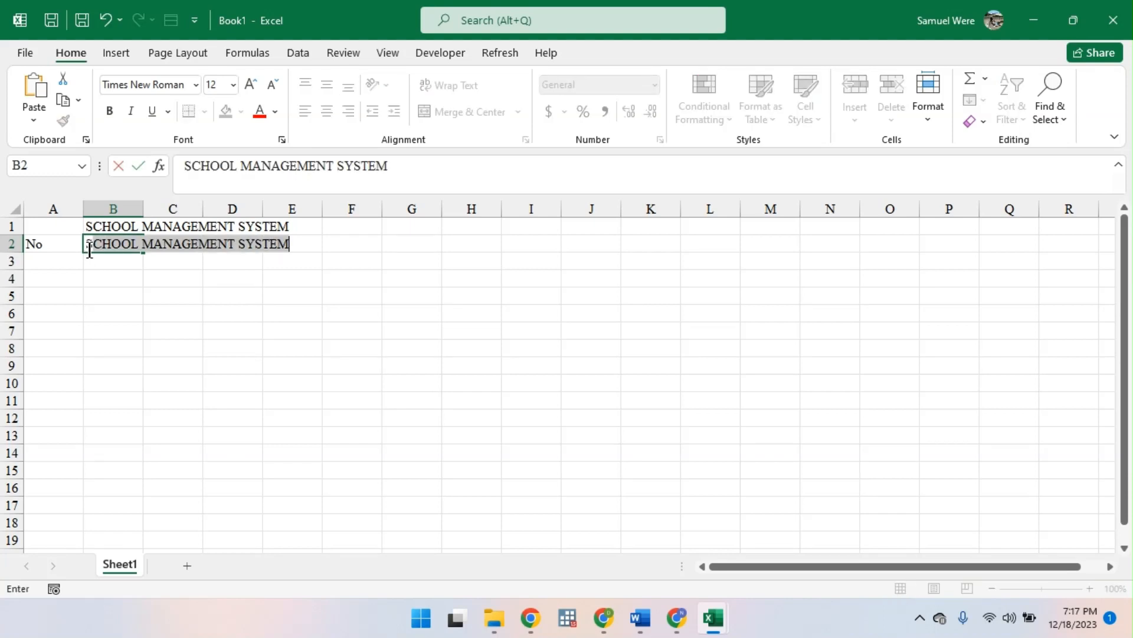
key(BackSpace)
key(BackSpace)
text(EN)
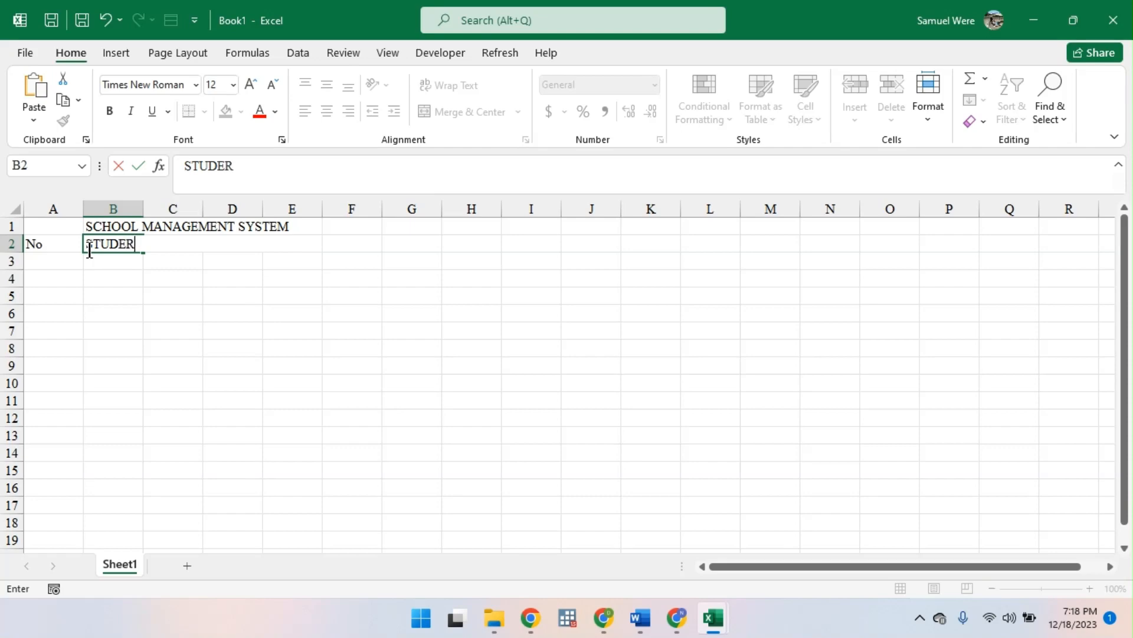
key(BackSpace)
key(BackSpace)
key(BackSpace)
key(BackSpace)
key(BackSpace)
key(BackSpace)
text(NAMES)
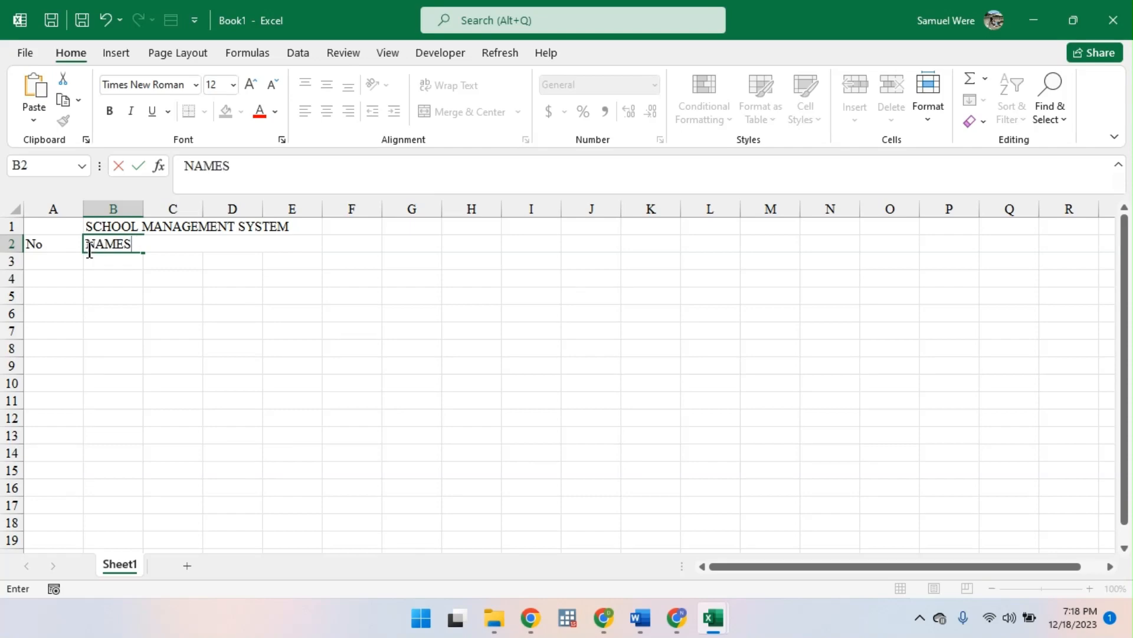
key(Tab)
text(GENDER)
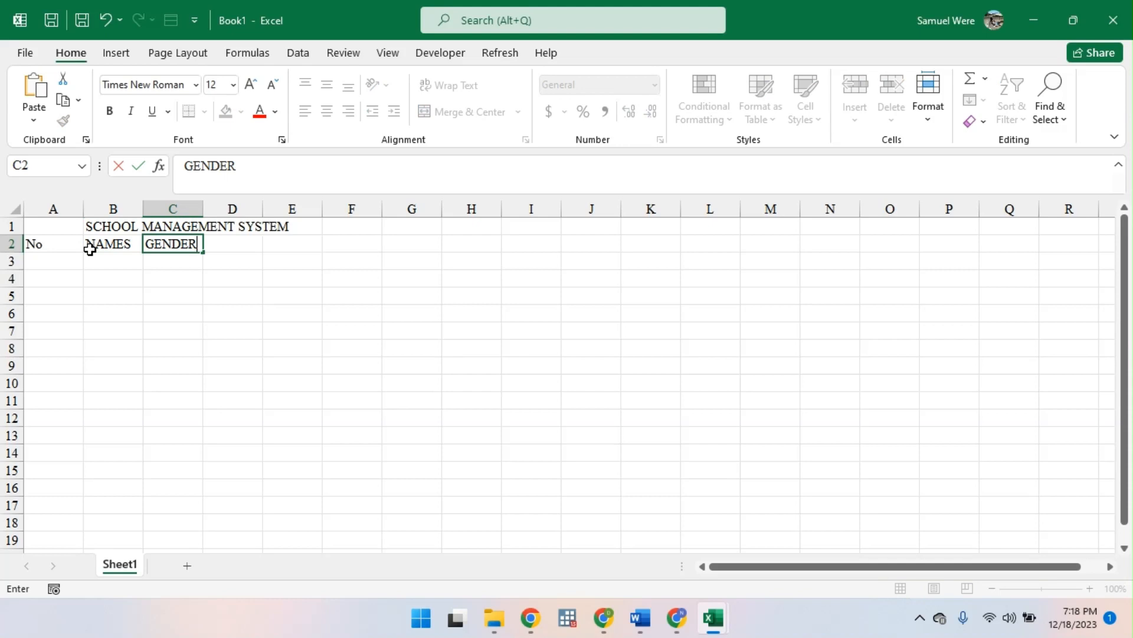
key(Tab)
- Enter the subject headings MATHS in cell D2 and KISWAHILI in cell E2
text(COU)
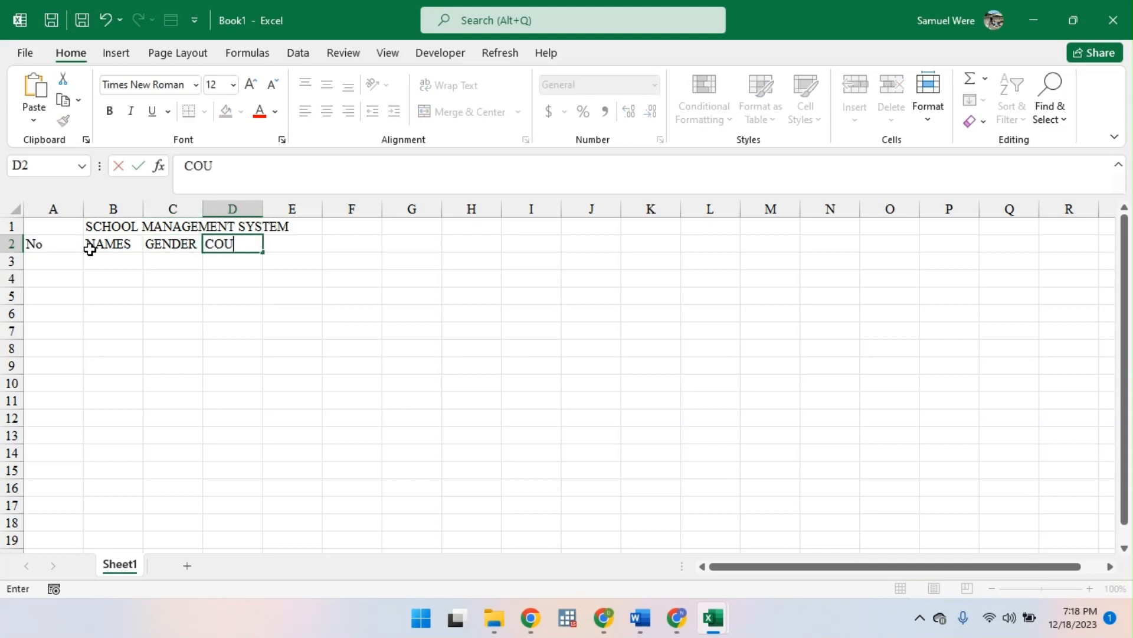
key(BackSpace)
key(BackSpace)
key(BackSpace)
text(MATHS)
key(Tab)
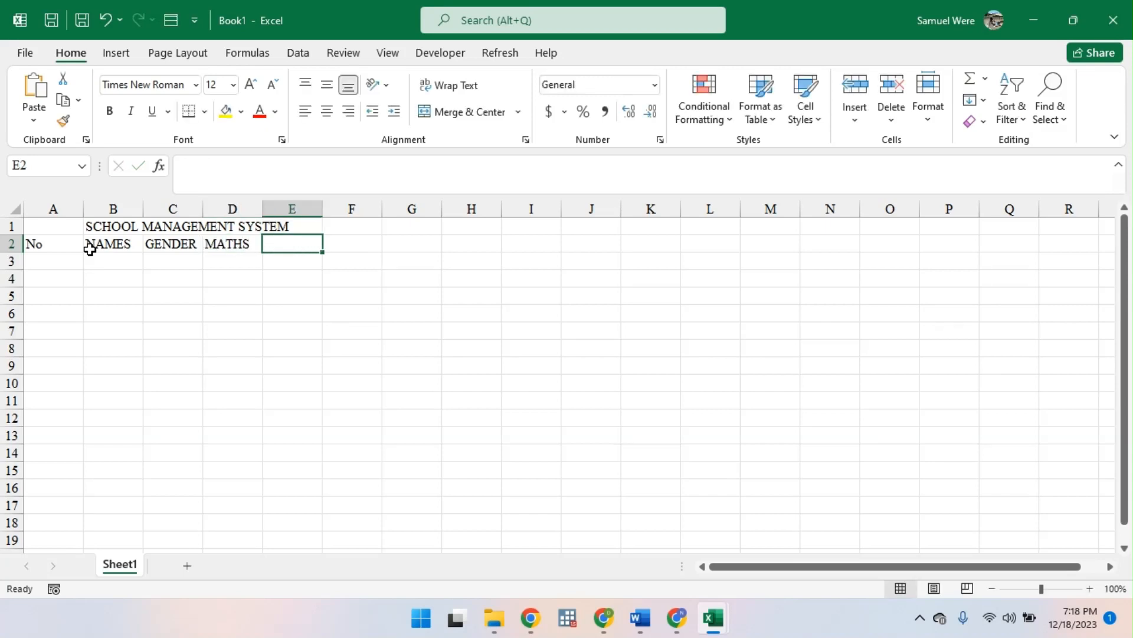
text(KISWAJ)
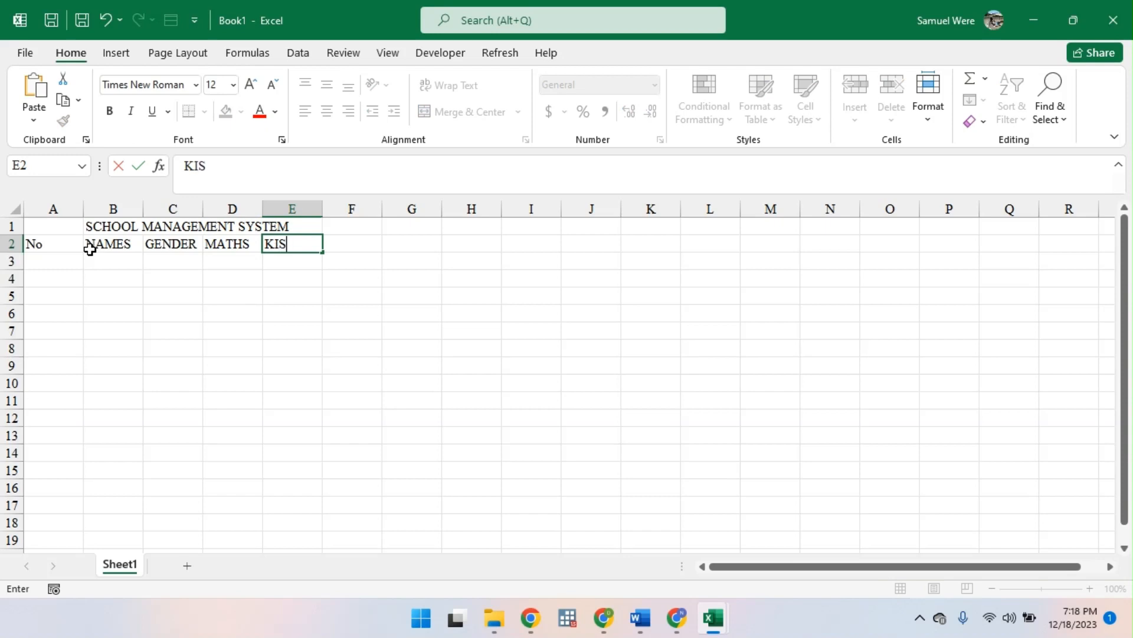
key(BackSpace)
text(HOL)
key(BackSpace)
key(BackSpace)
text(ILI)
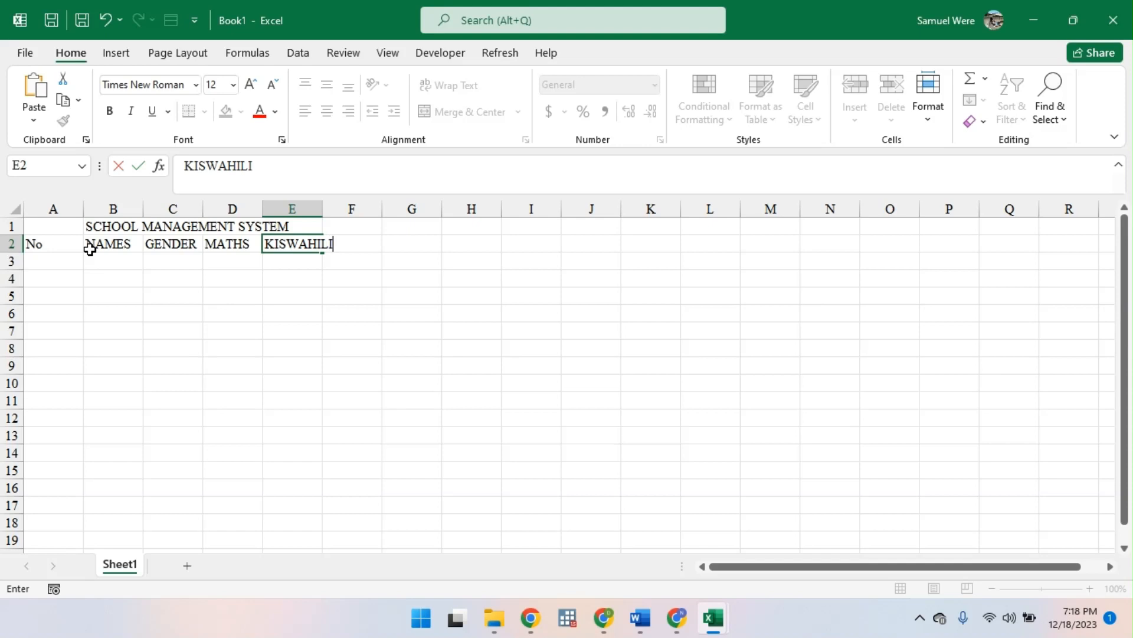
key(Tab)
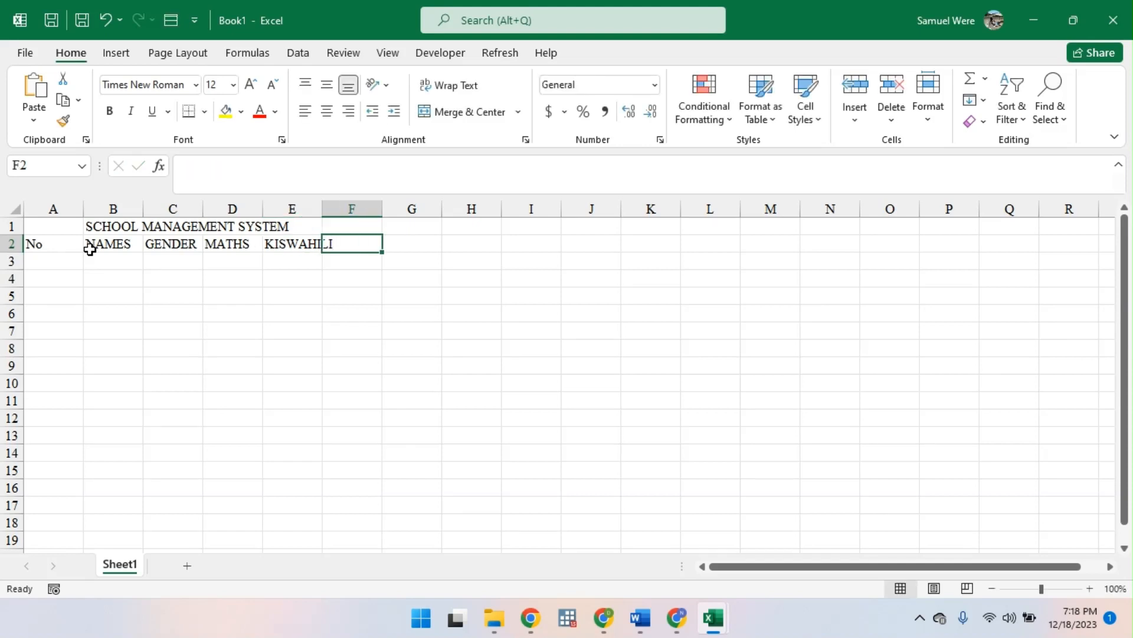
- Enter the subject heading GEORGRAPHY in cell F2
text(GEORG)
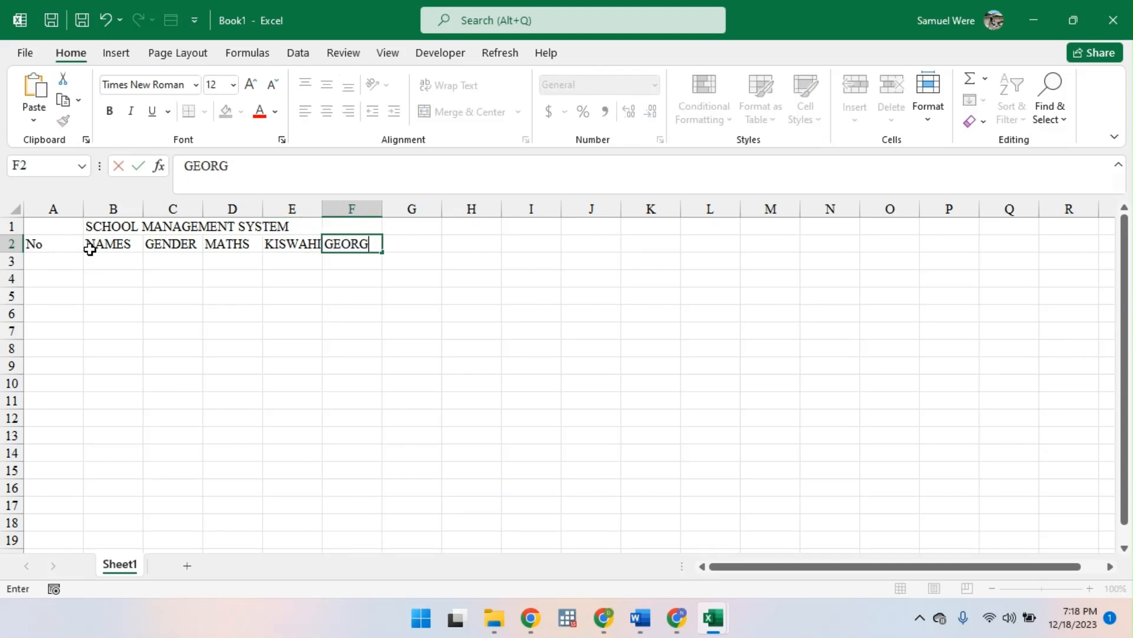
key(BackSpace)
key(BackSpace)
text(RGRAPHY)
key(Tab)
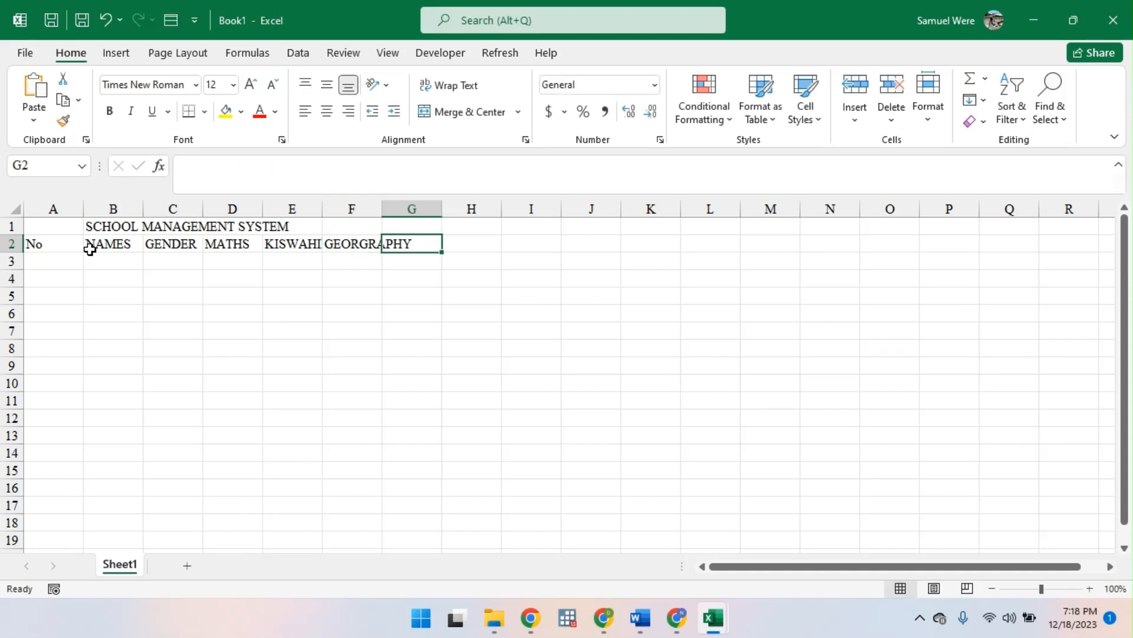
- Enter the subject headings PHYSICS in cell G2 and ENGLISH in cell H2
text(PHY)
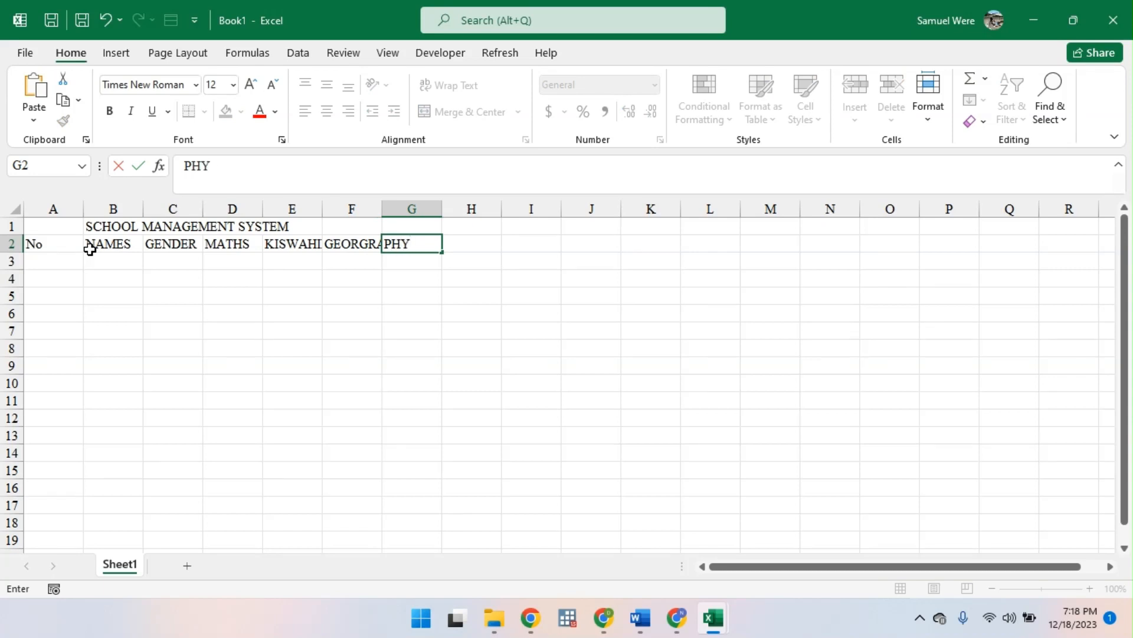
text(SIC)
key(BackSpace)
text(ICS)
key(Tab)
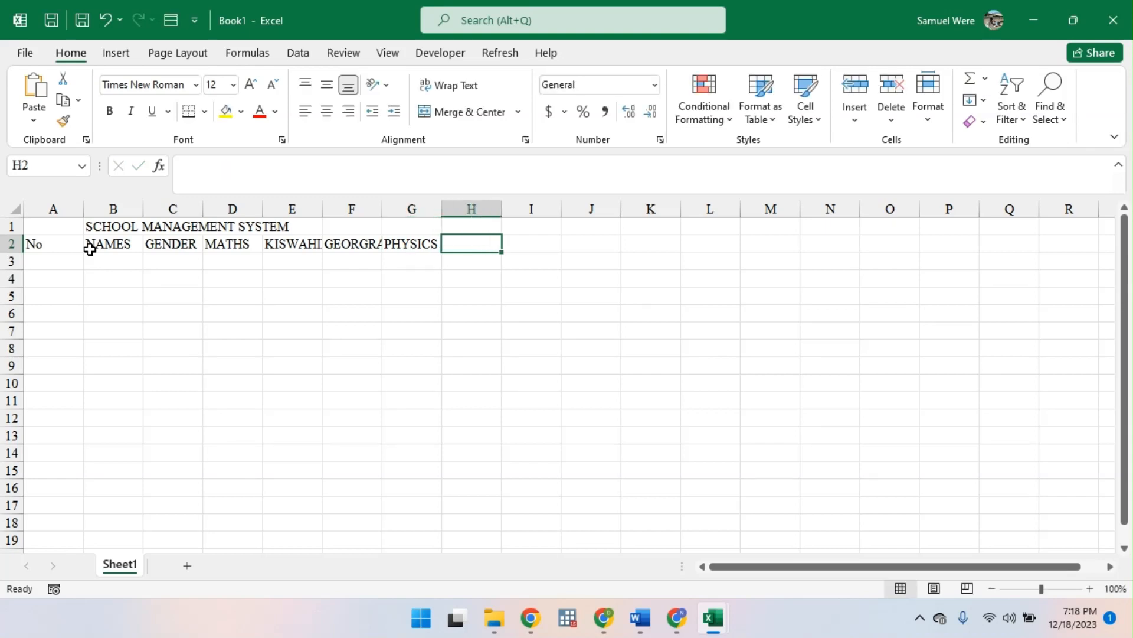
text(ENGLIS)
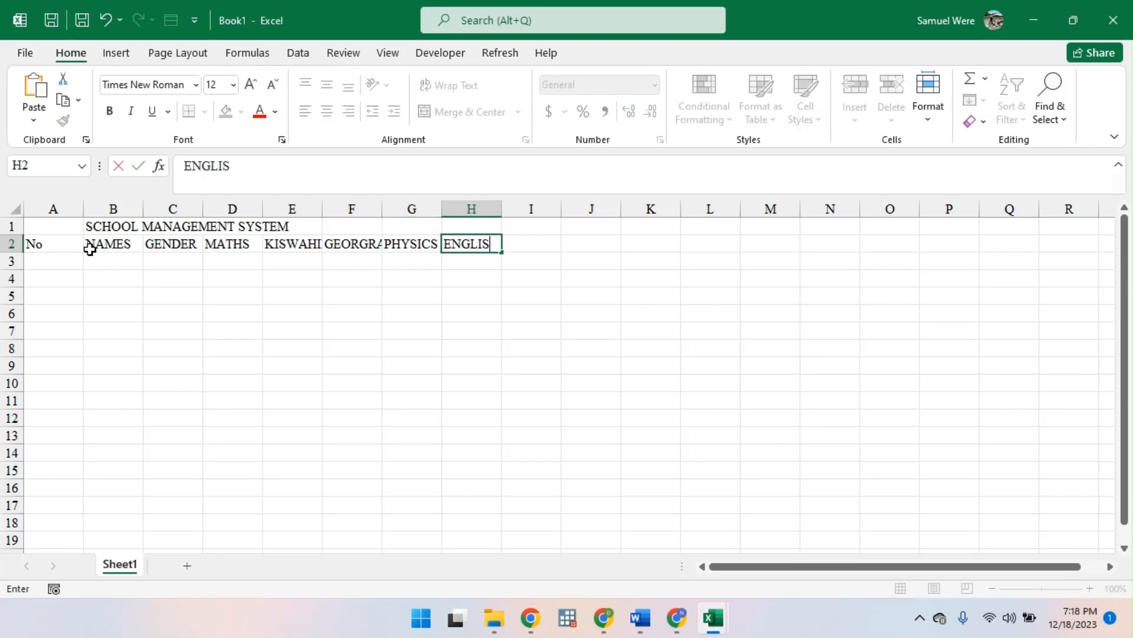
text(H)
click(96, 242)
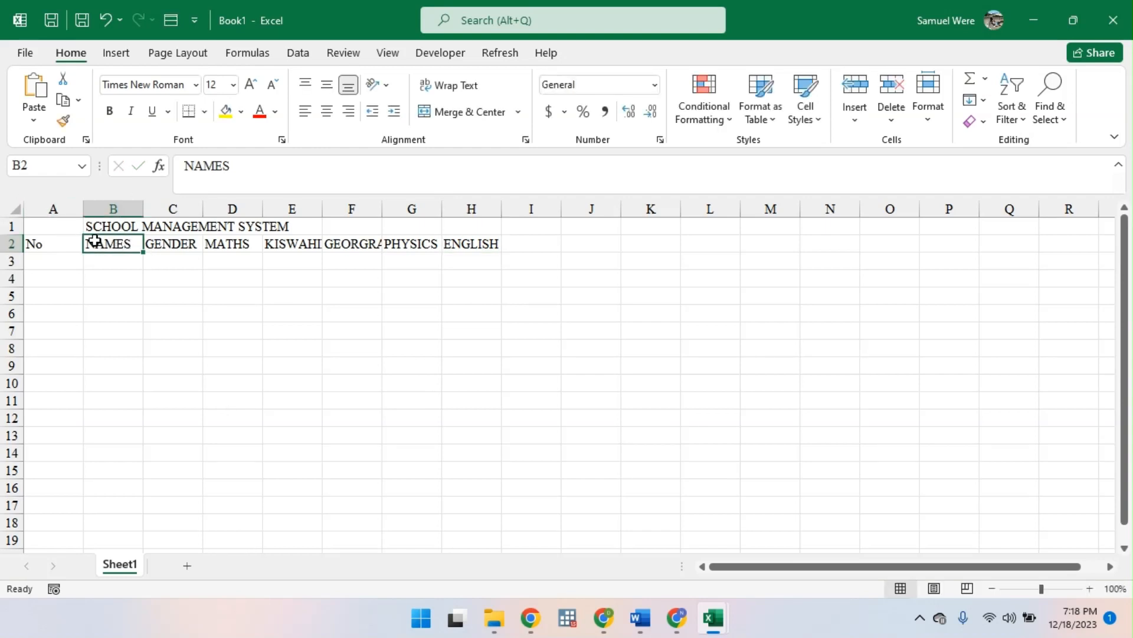
- Move the SCHOOL MANAGEMENT SYSTEM title from cell B1 to cell A1
click(48, 223)
click(95, 223)
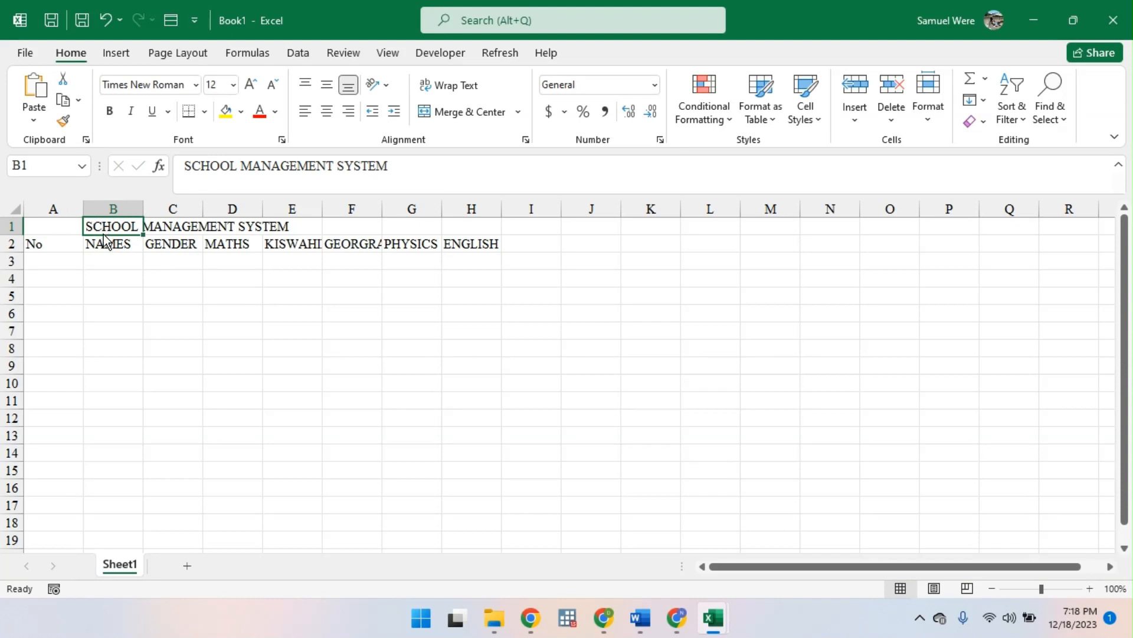
drag(99, 236, 502, 232)
click(232, 244)
click(113, 244)
click(48, 259)
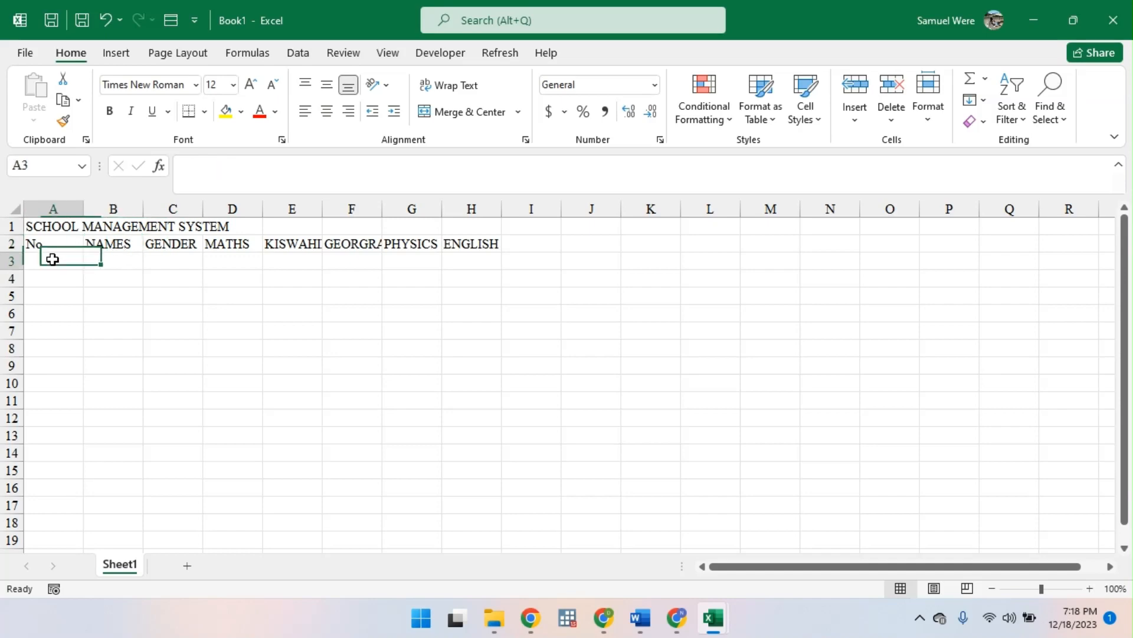
text(=)
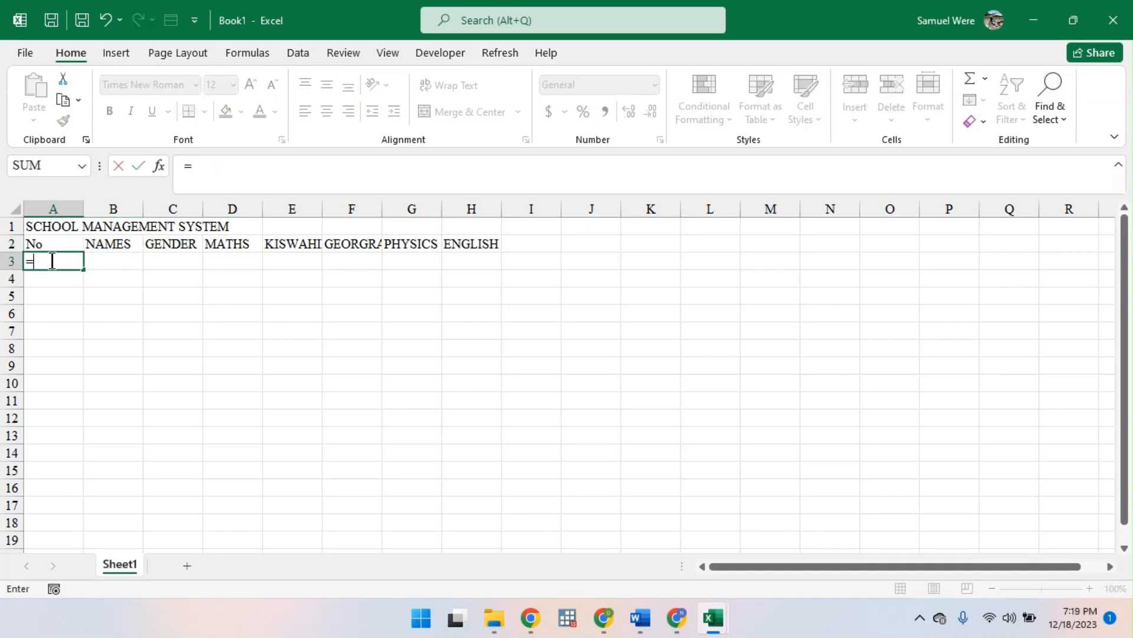
text(E)
key(BackSpace)
text(SE)
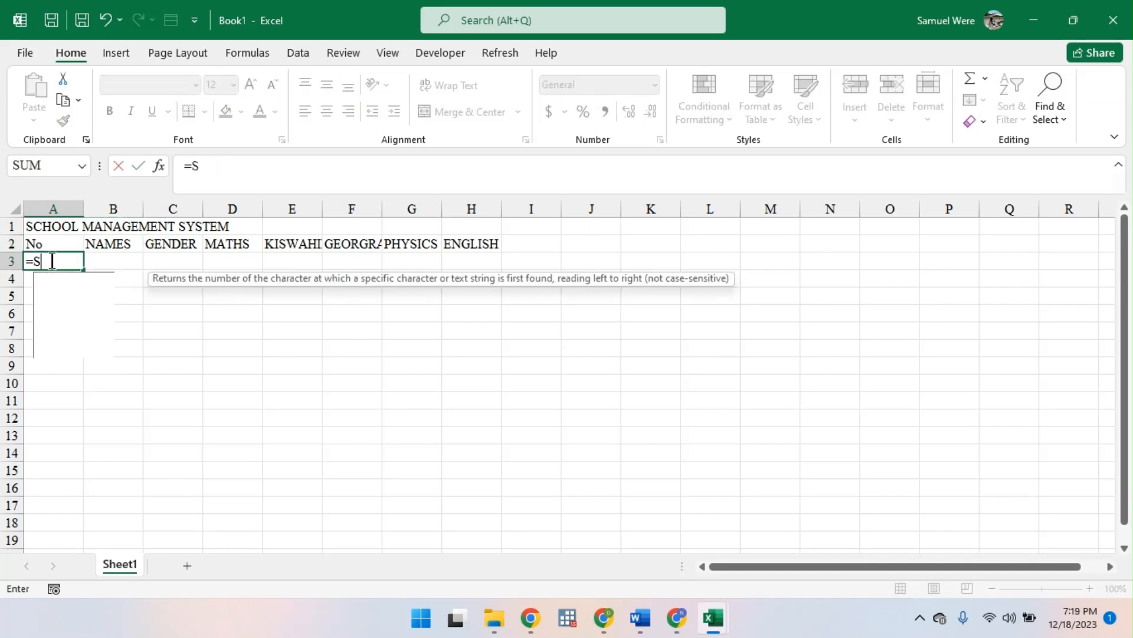
key(Down)
key(Down)
key(Down)
key(Down)
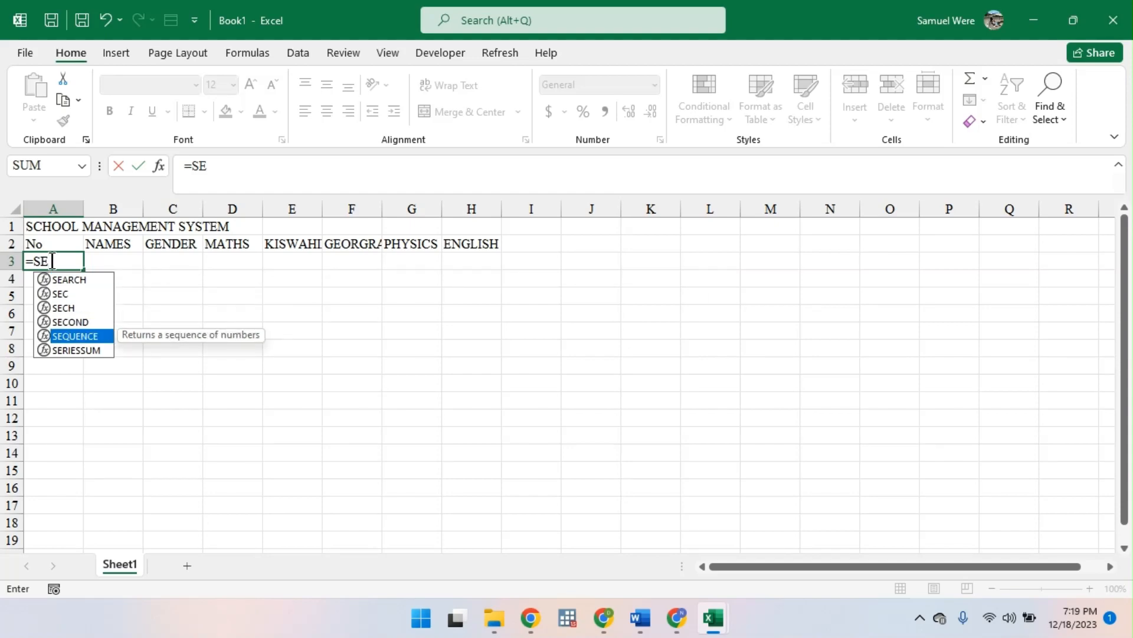
key(Tab)
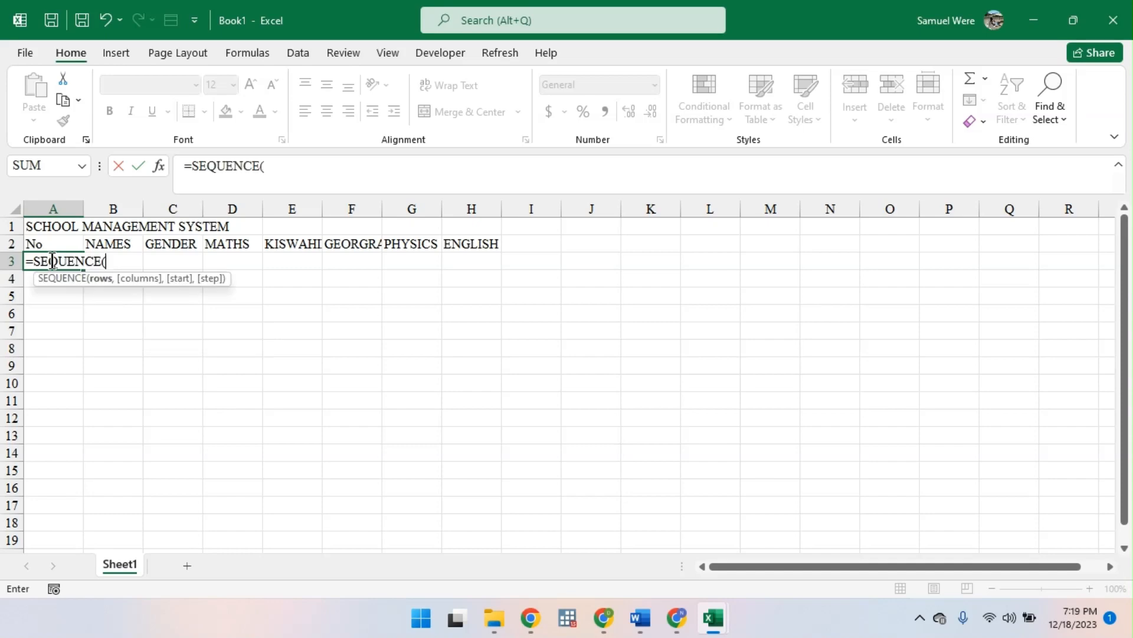
key(BackSpace)
key(BackSpace)
key(BackSpace)
key(BackSpace)
key(BackSpace)
key(BackSpace)
key(BackSpace)
key(BackSpace)
key(BackSpace)
key(BackSpace)
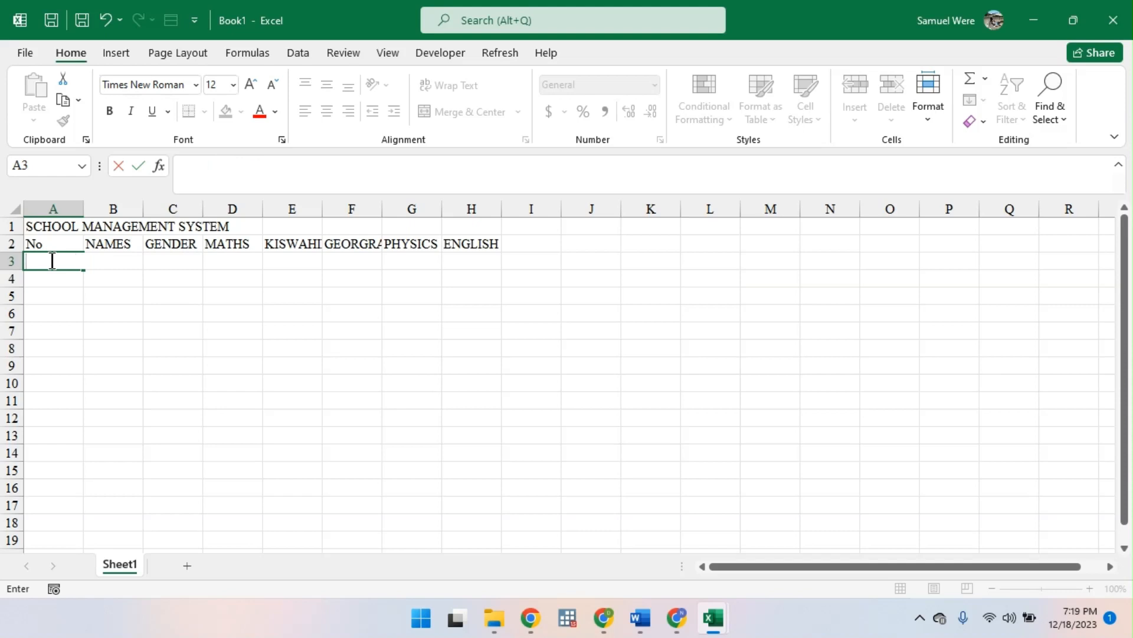
key(Return)
- Number the students by entering 1 in A3 and 2 in A4 and filling the series down to A12
click(47, 264)
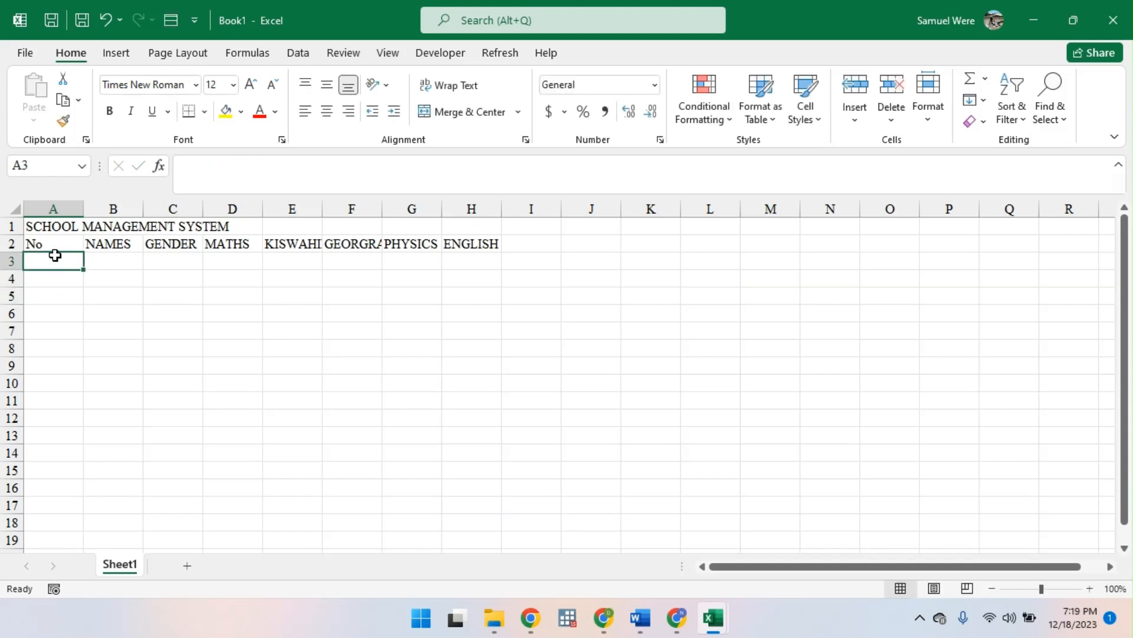
text(1)
key(Return)
text(1)
key(Return)
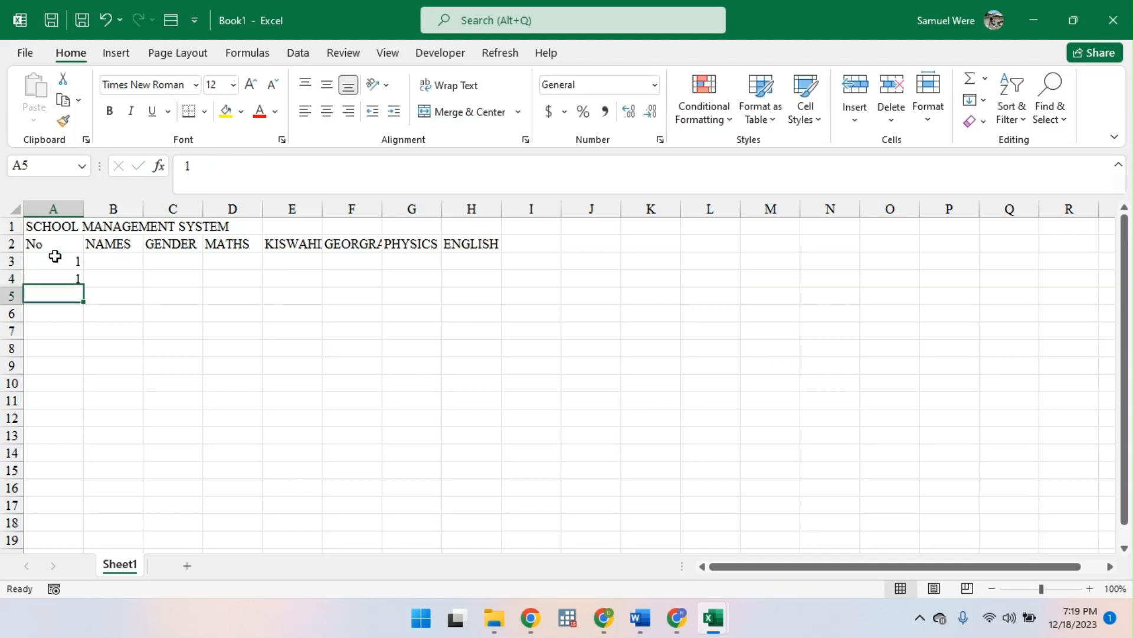
key(Up)
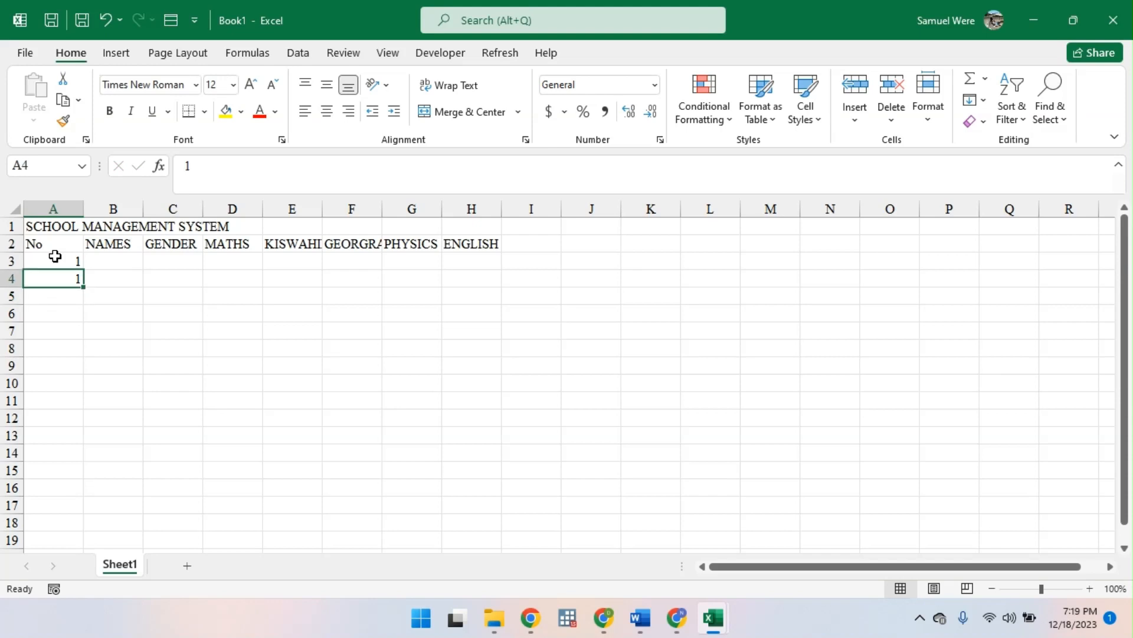
text(2)
key(Return)
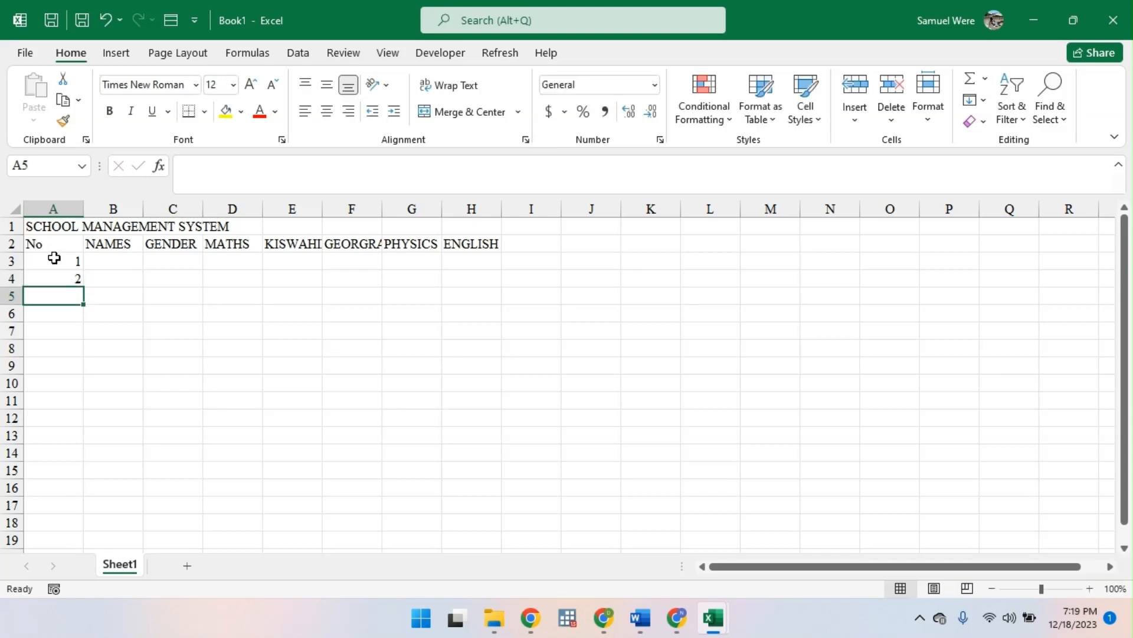
click(56, 258)
drag(61, 259, 94, 416)
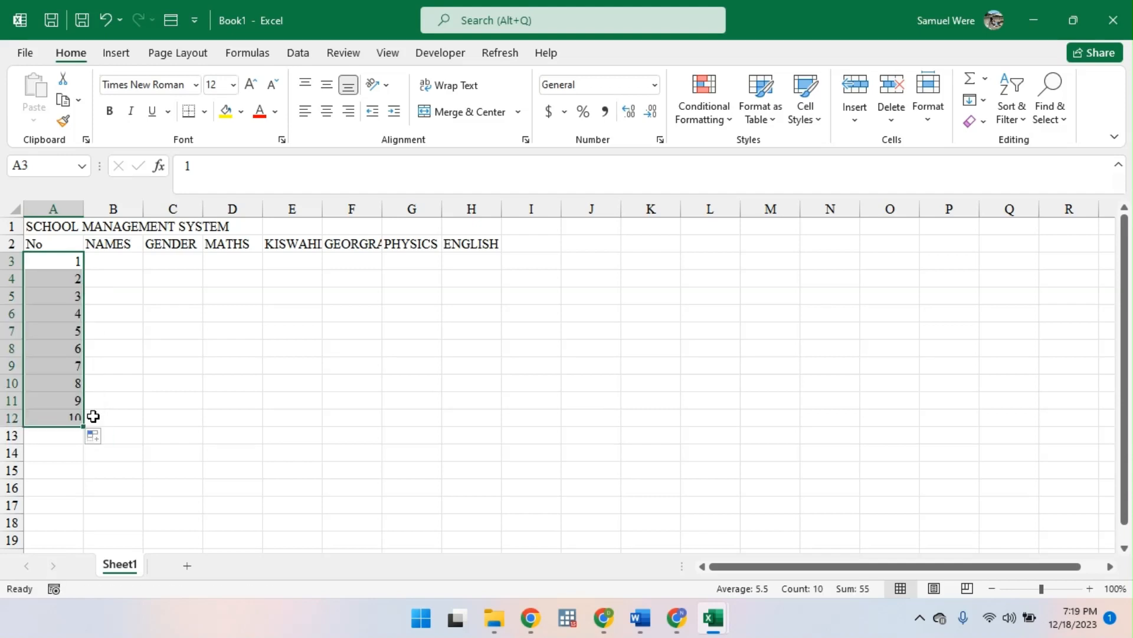
- Insert a column before NAMES, enter 1 in B3 and fill it down to B12 with the Fill Series option
click(114, 208)
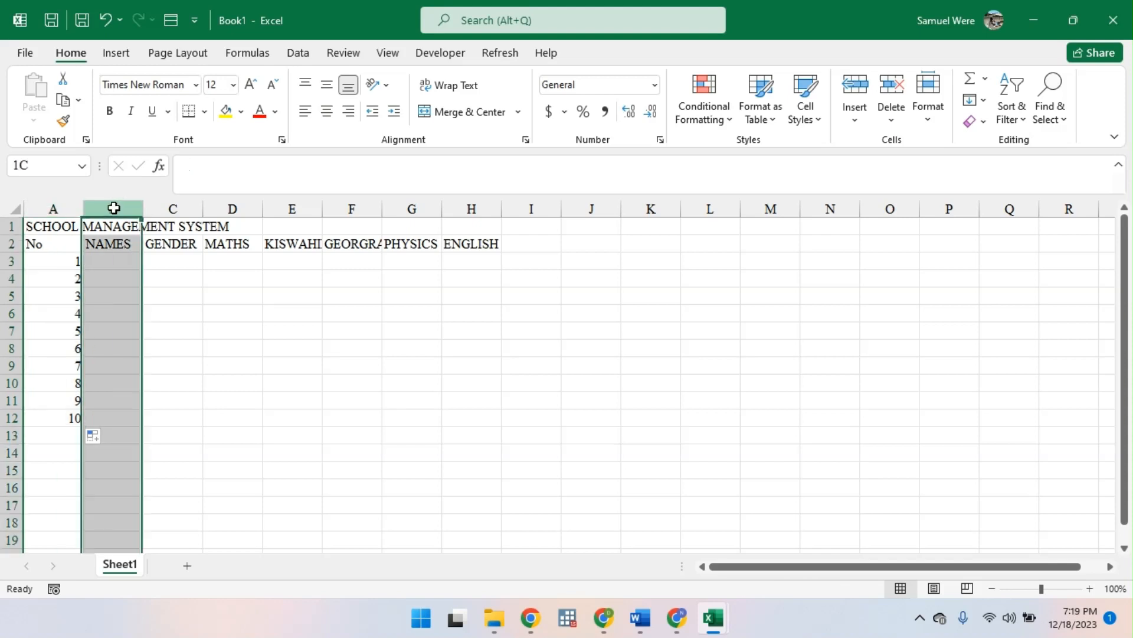
key(ctrl+shift+plus)
click(102, 260)
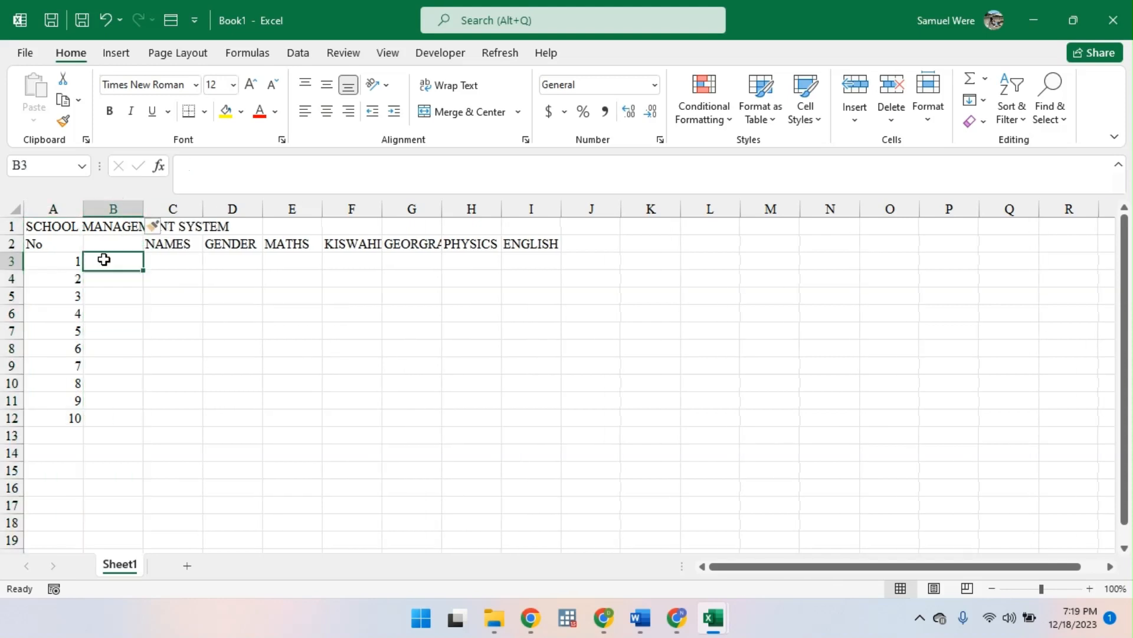
text(1)
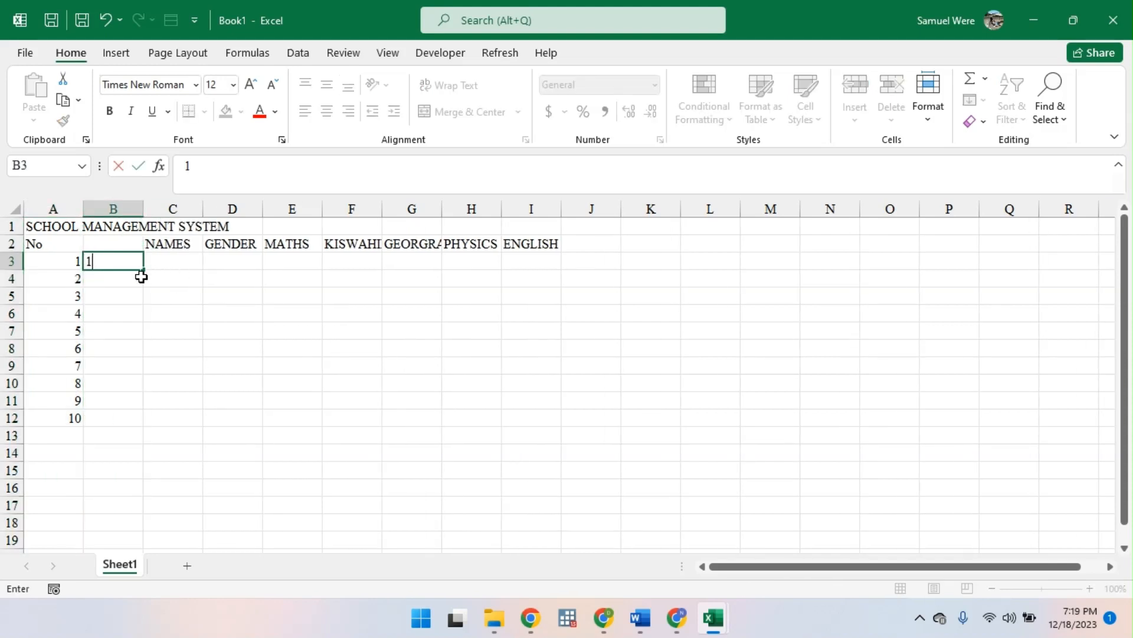
drag(144, 270, 152, 422)
click(154, 437)
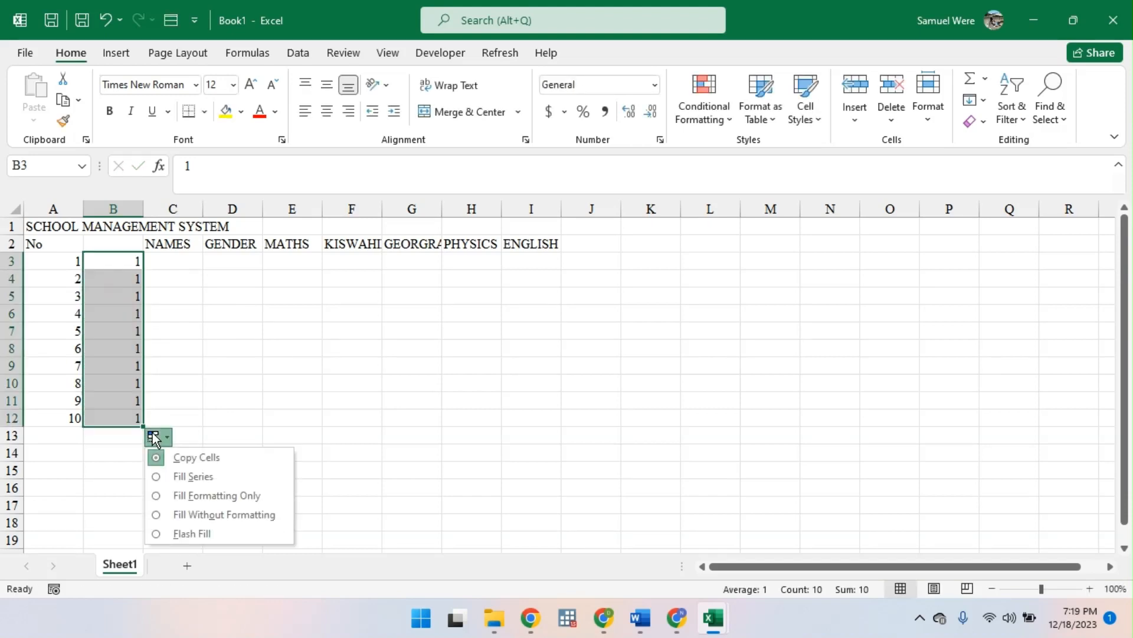
click(183, 477)
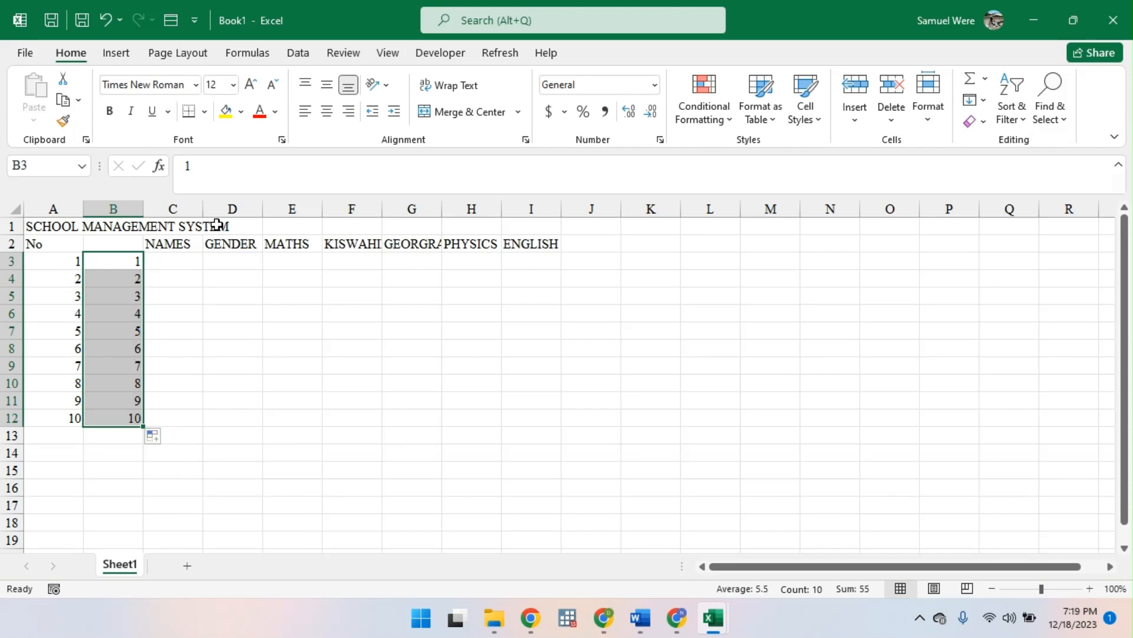
- Insert another column before NAMES and generate its numbering with =SEQUENCE(10,1,1,1) in C3
click(196, 210)
key(ctrl+shift+plus)
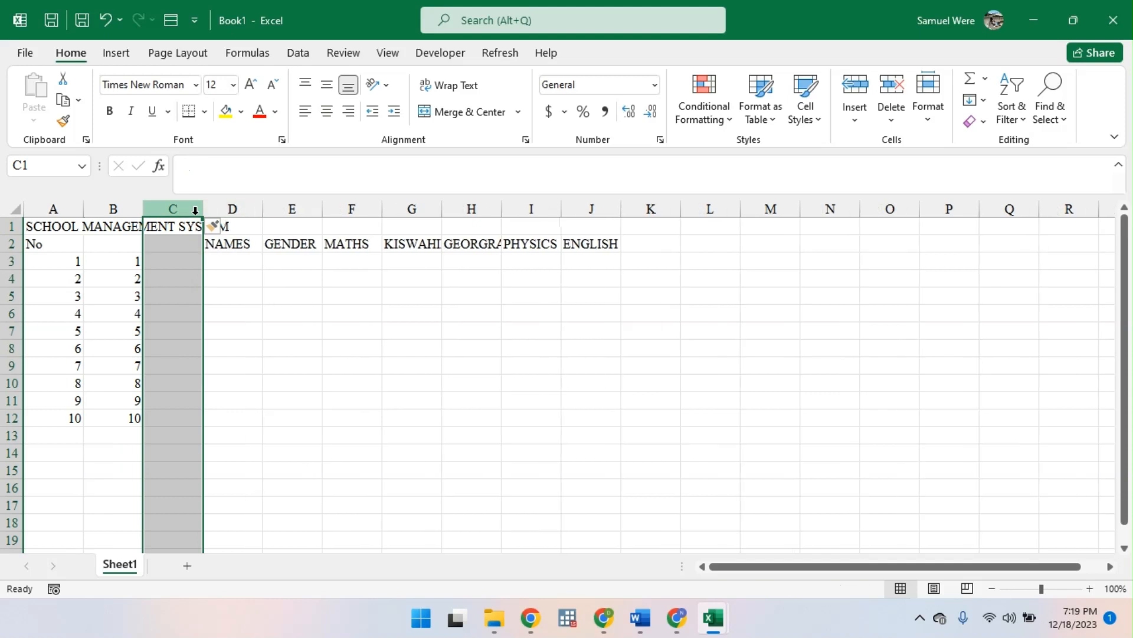
click(178, 260)
text(=)
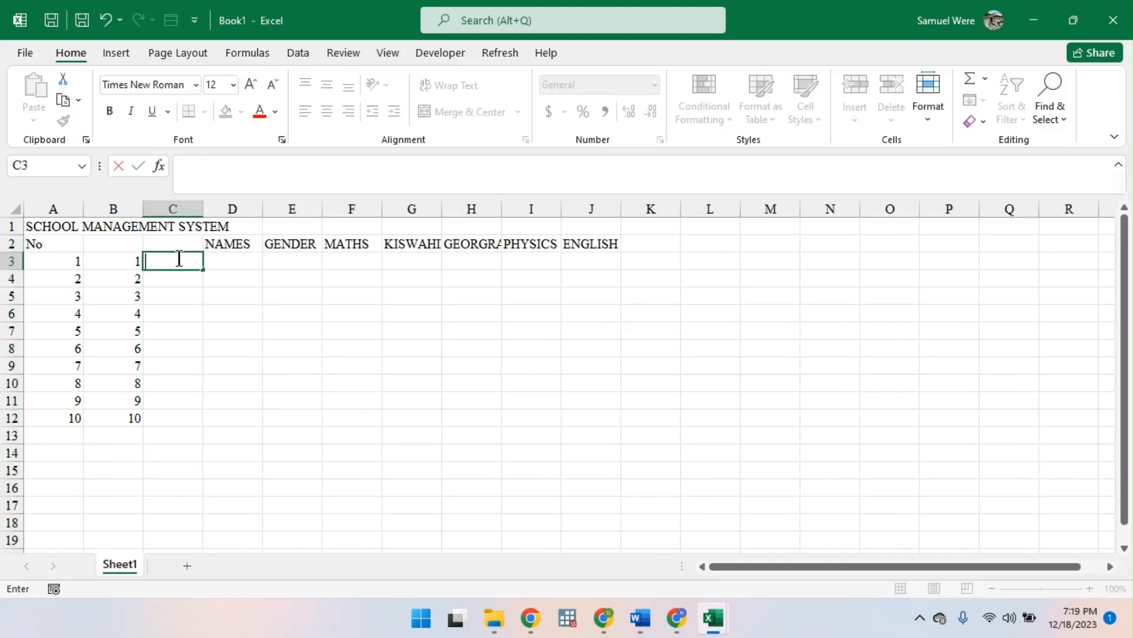
text(SE)
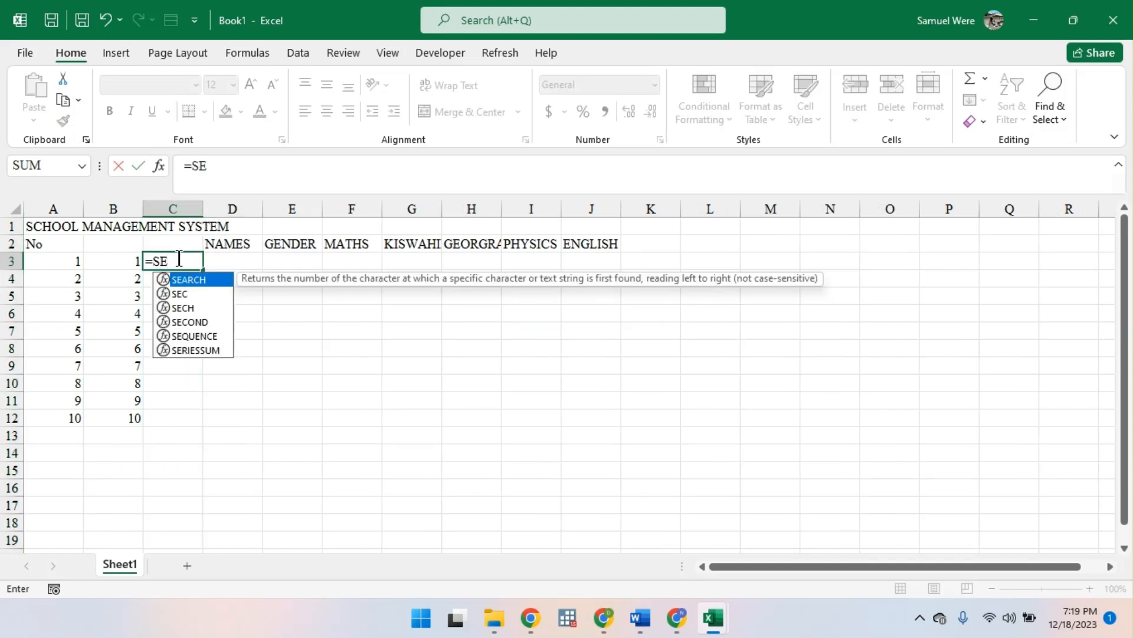
key(Down)
key(Down)
key(Down)
key(Down)
key(Tab)
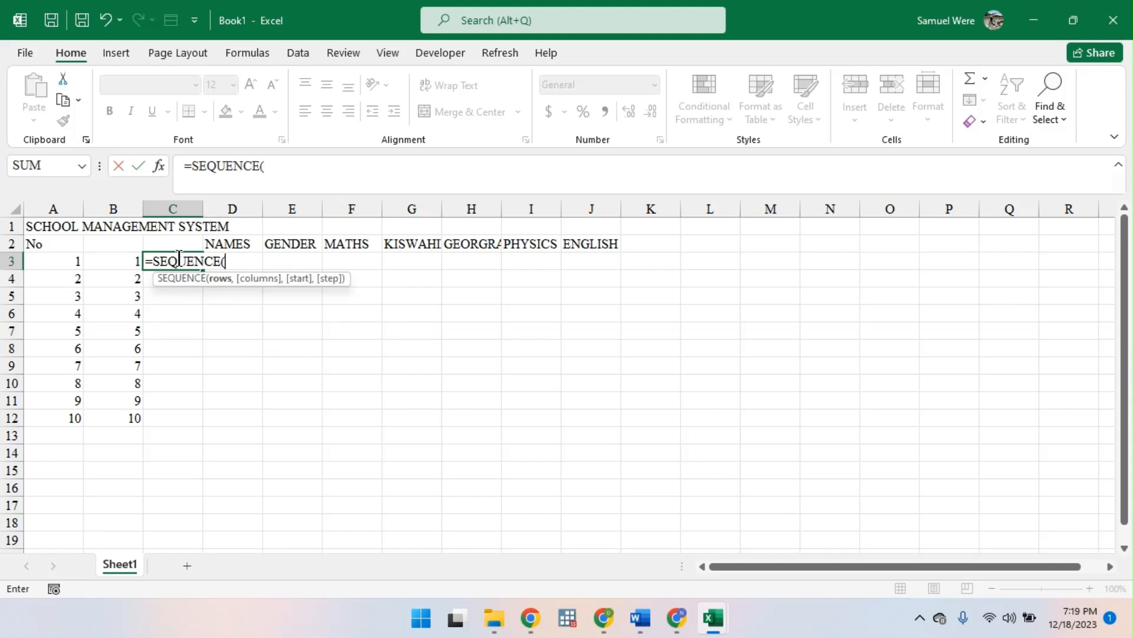
text(10,)
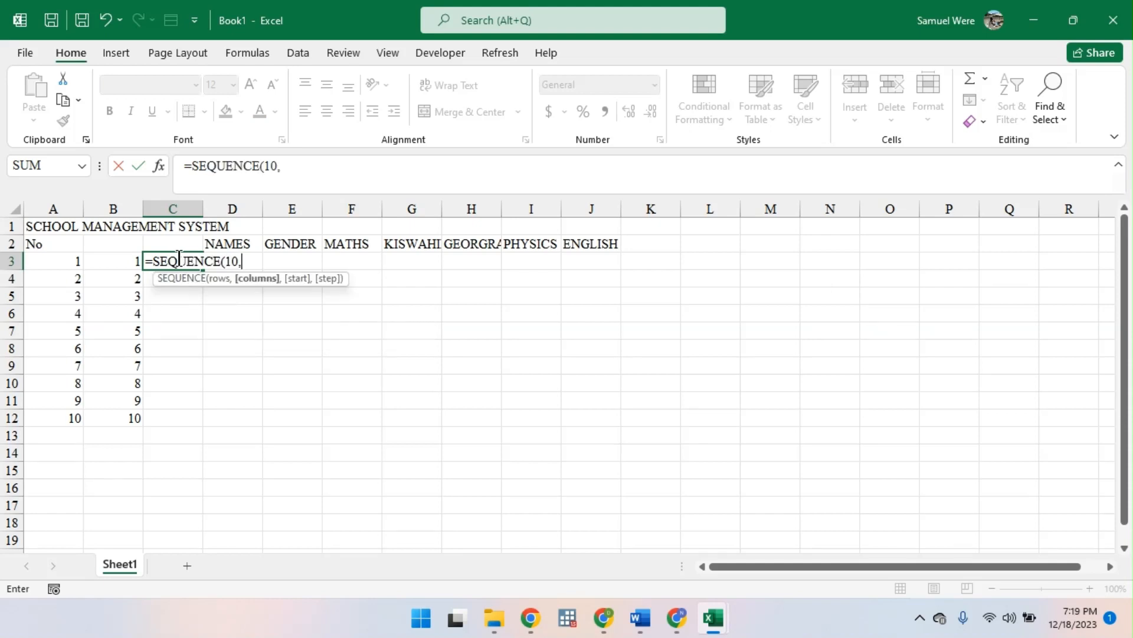
text(1)
text(,1,)
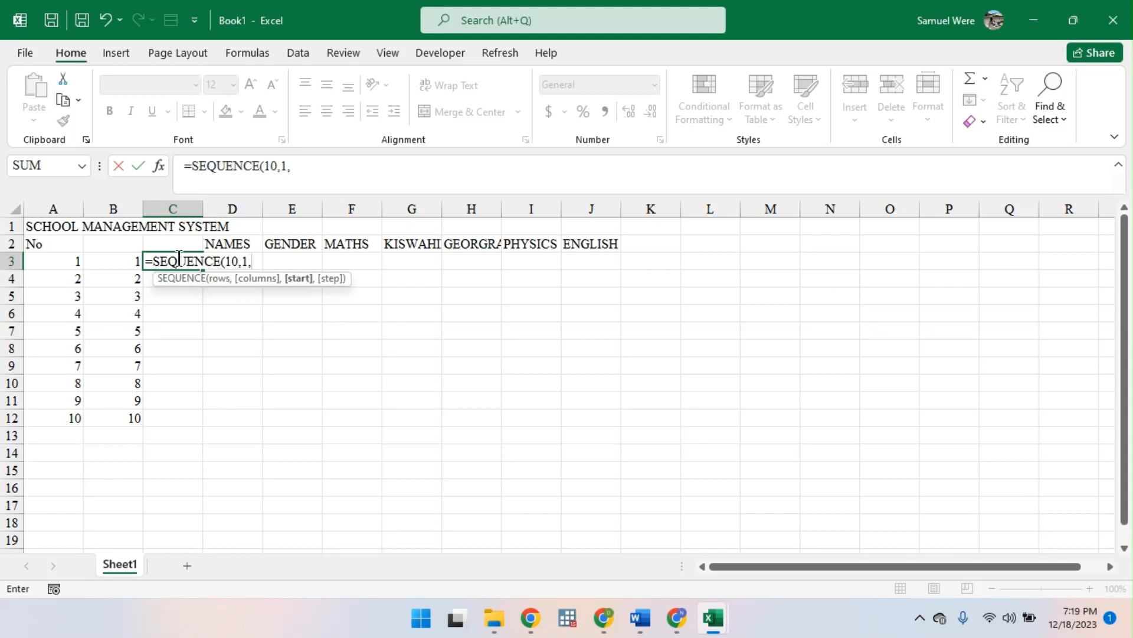
text(1))
key(Return)
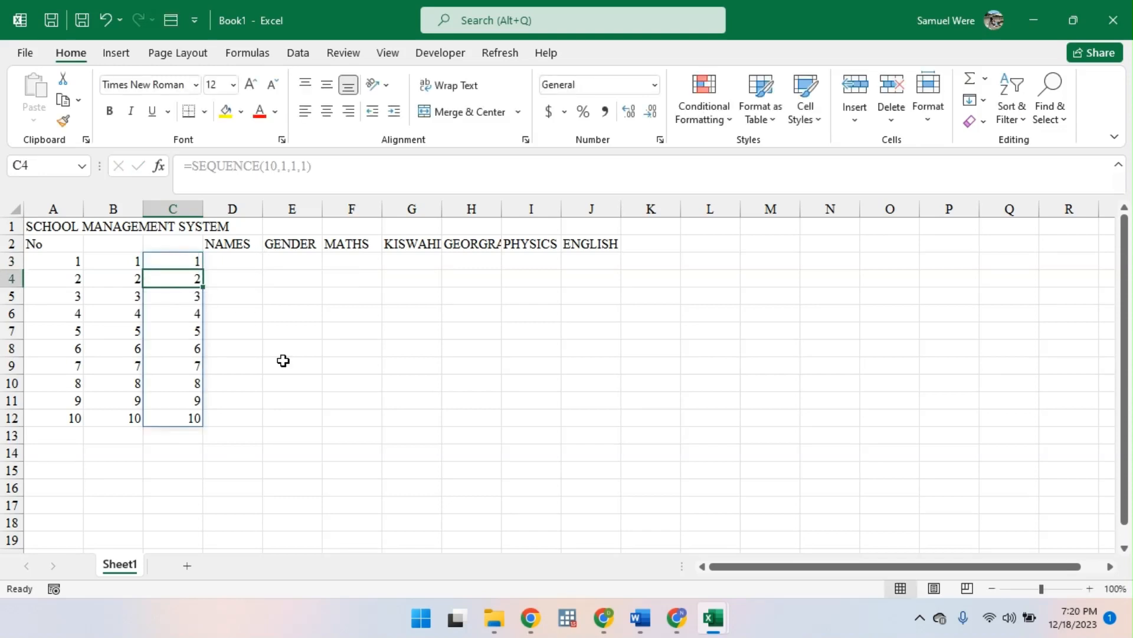
- Compare the number series in columns A to C by checking the contents of their first cells
drag(287, 378, 279, 369)
drag(72, 256, 194, 411)
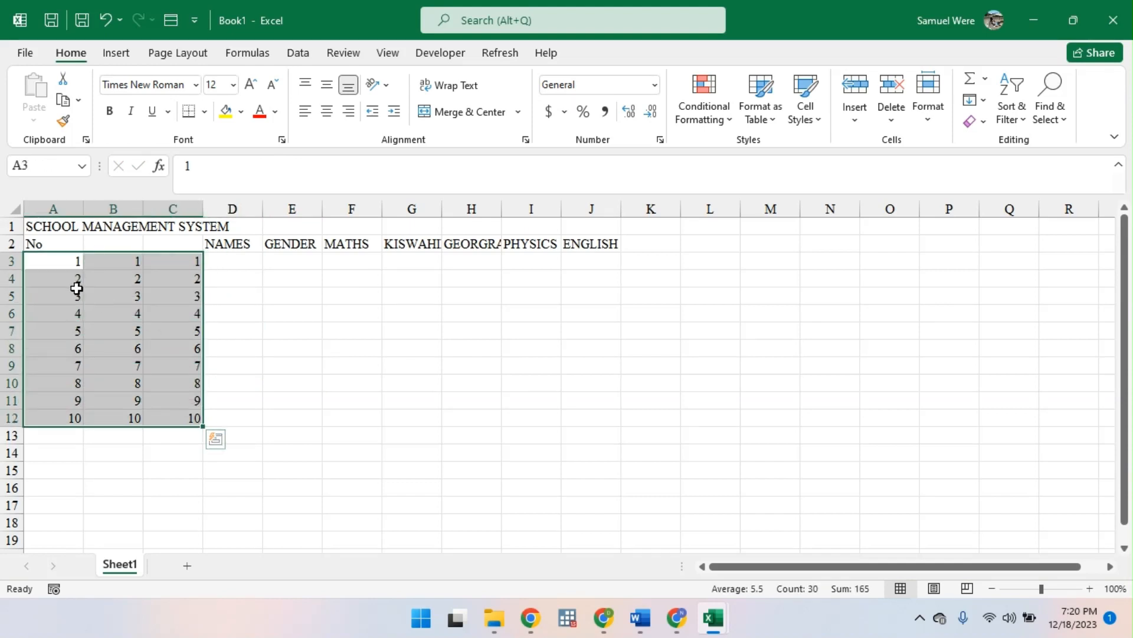
click(195, 274)
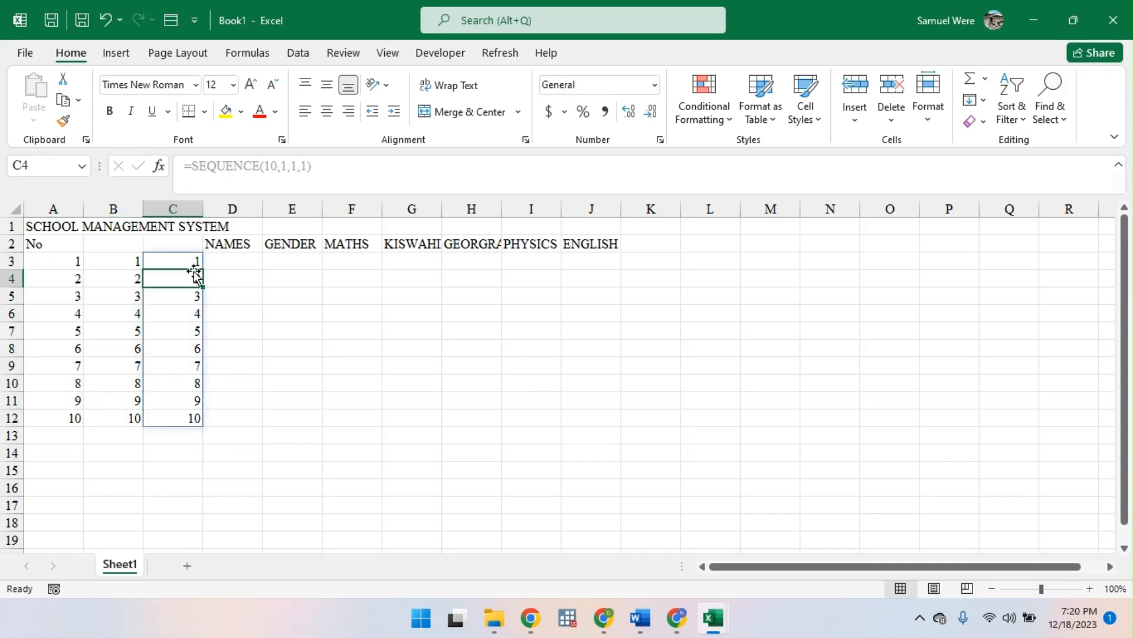
click(195, 258)
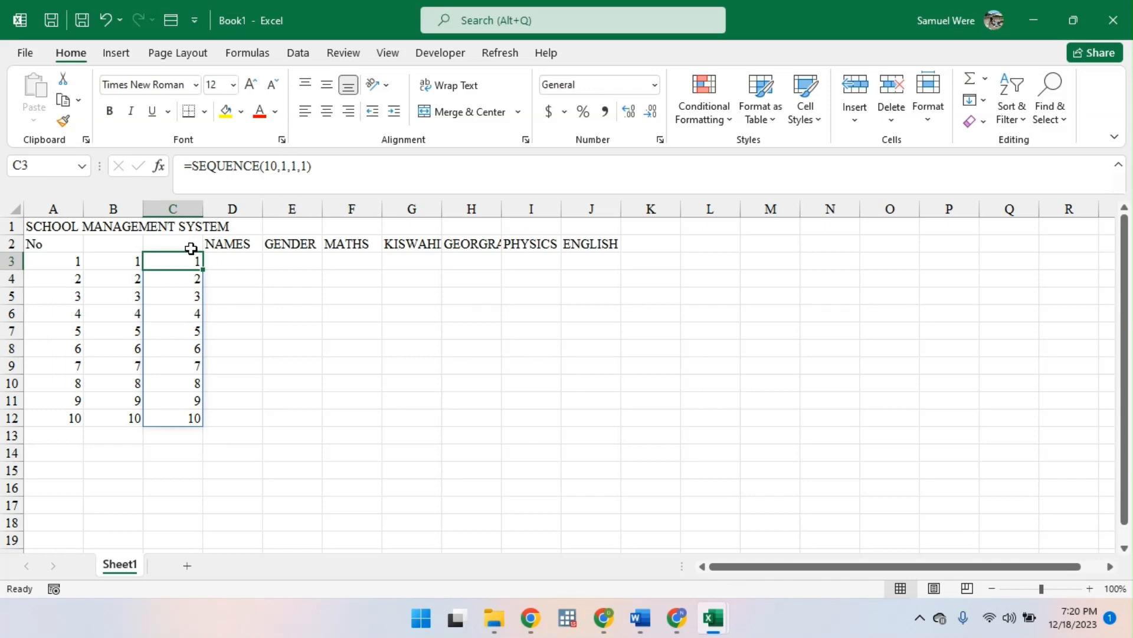
click(113, 262)
click(79, 261)
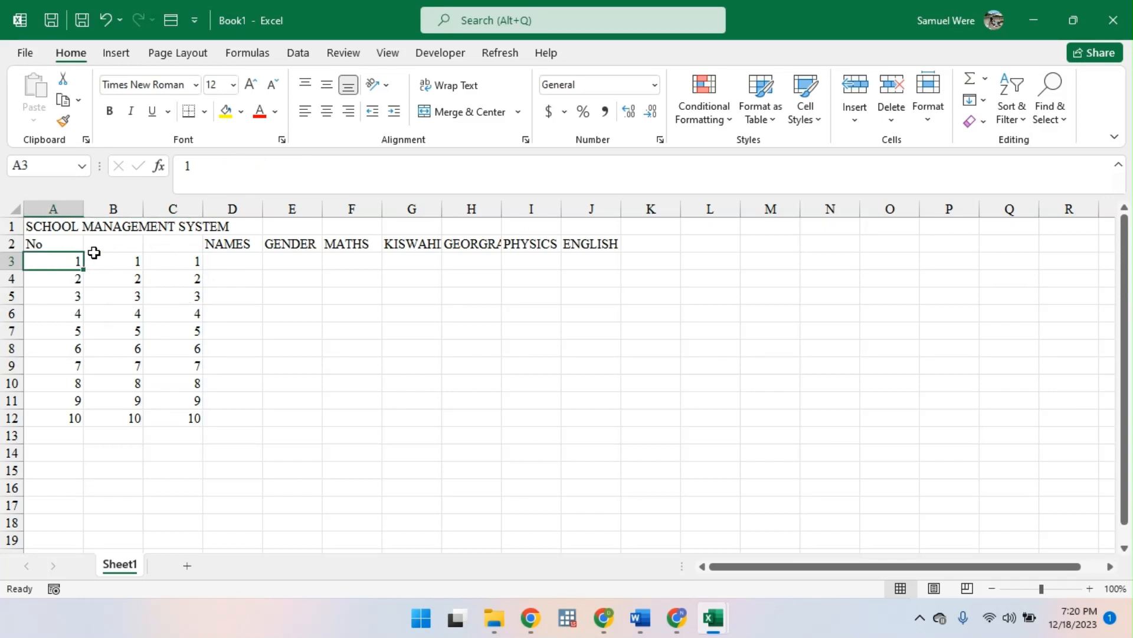
- Delete the inserted columns B and C with their number series
drag(101, 205, 165, 208)
key(ctrl+minus)
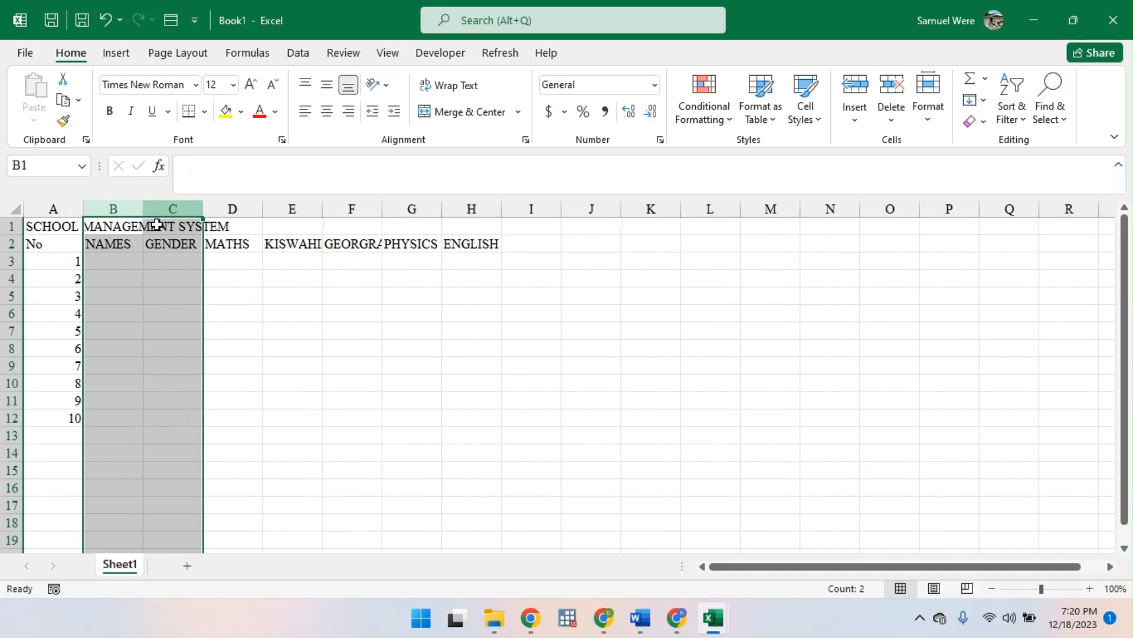
click(48, 239)
click(47, 255)
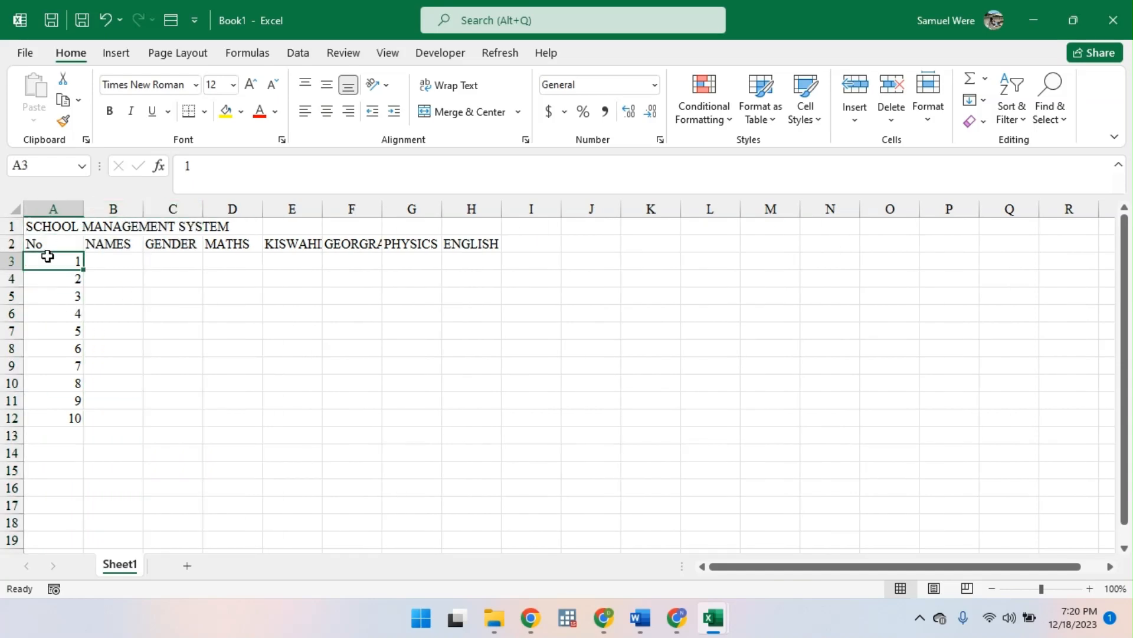
text(=SE)
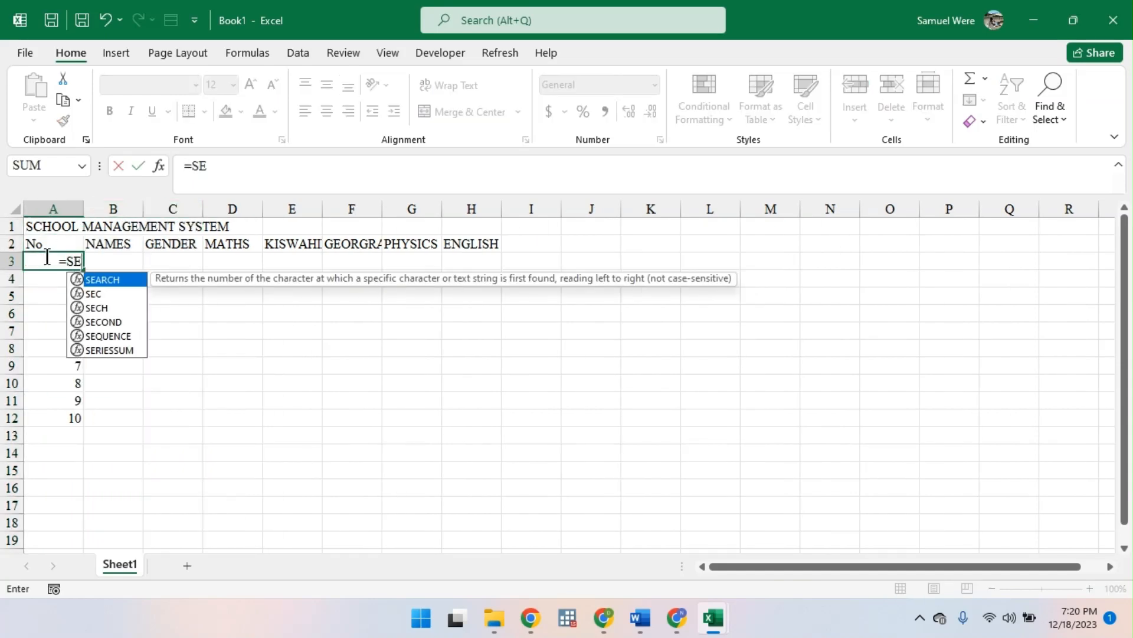
key(Down)
key(Down)
key(BackSpace)
key(BackSpace)
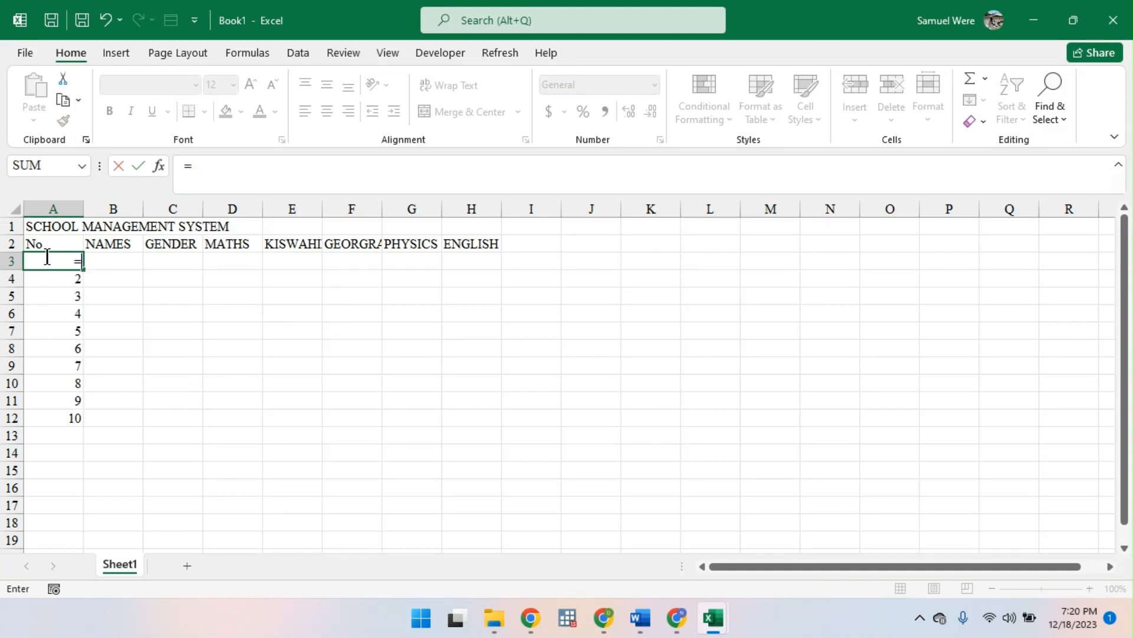
text(X)
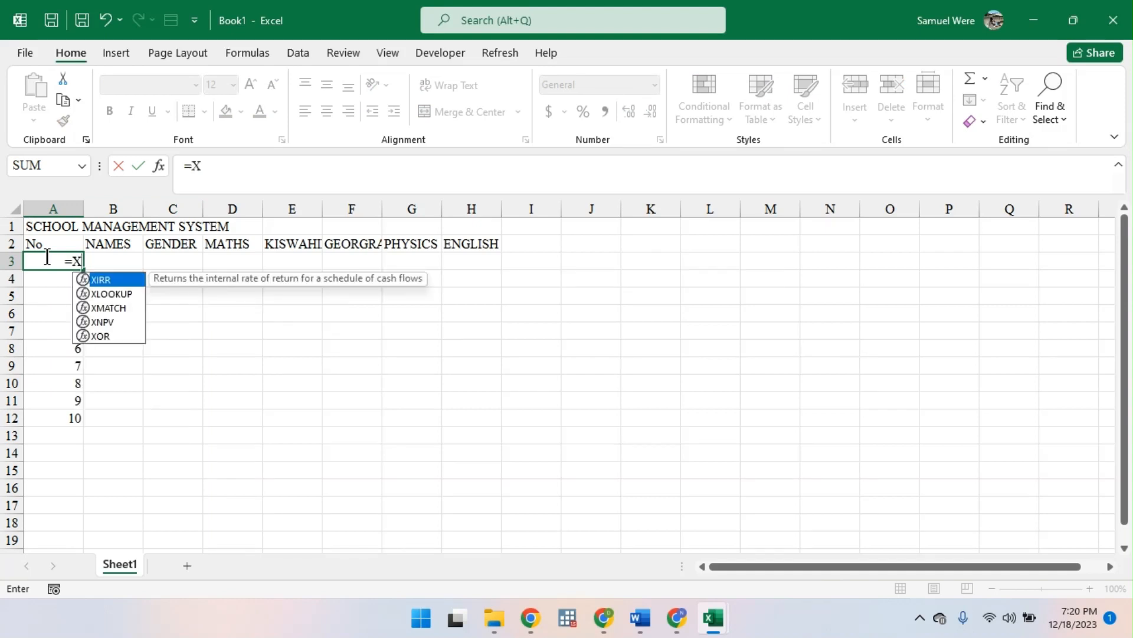
key(Escape)
key(BackSpace)
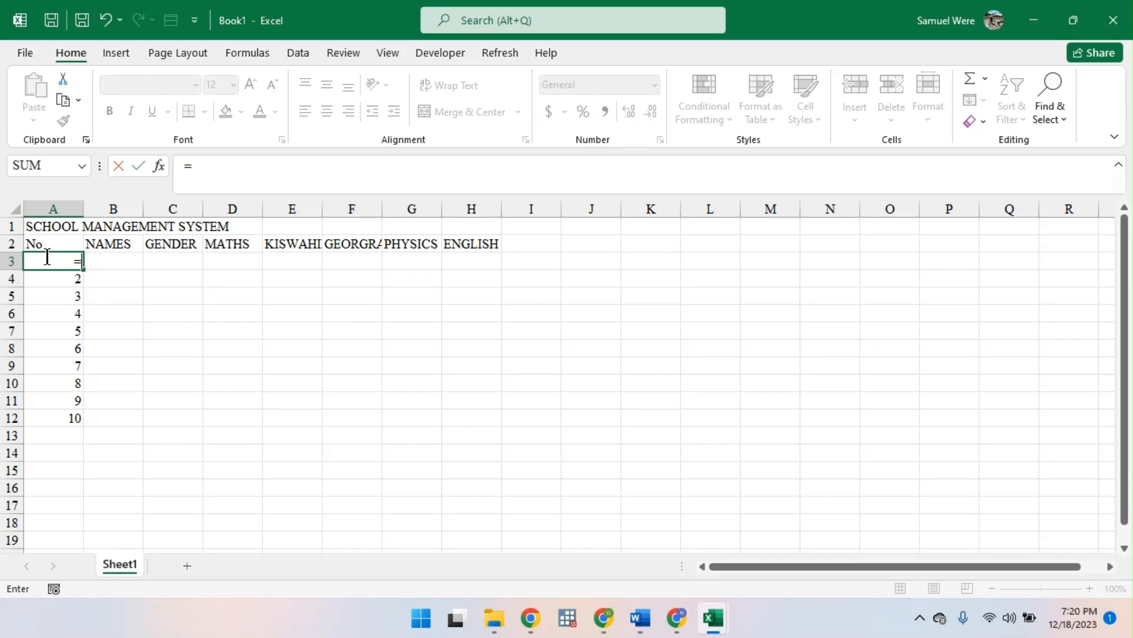
text(X)
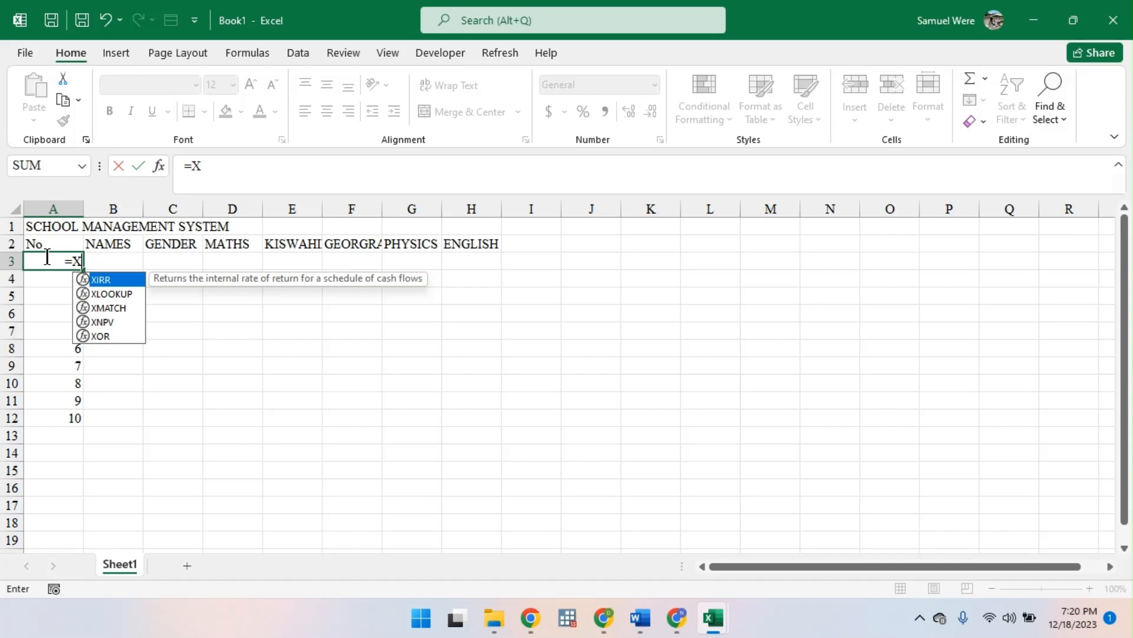
key(BackSpace)
- Begin the formula in A3 with the text prefix "X74/2023/
text("X)
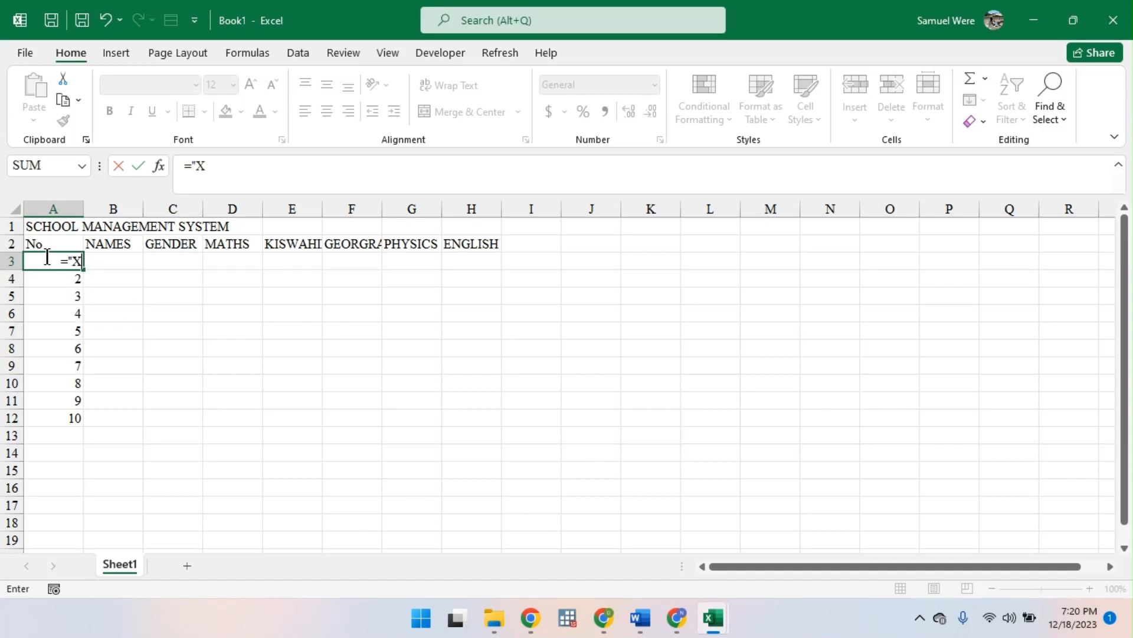
text(74/2023/)
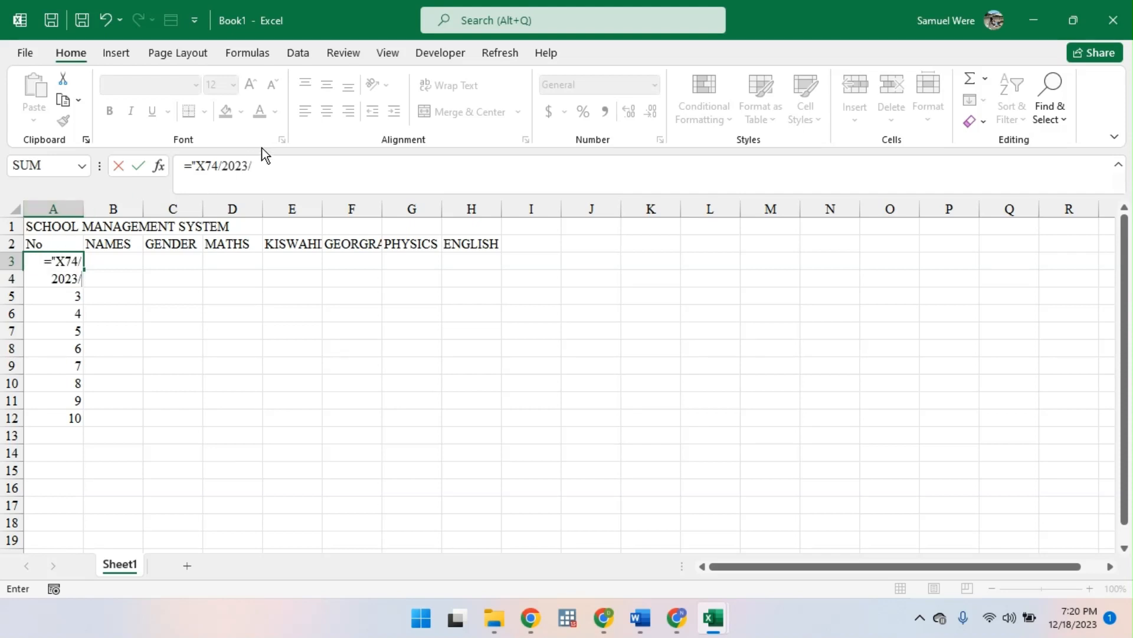
- Extend the text prefix in the A3 formula with 00, close its quotation and add the & operator
drag(264, 165, 184, 167)
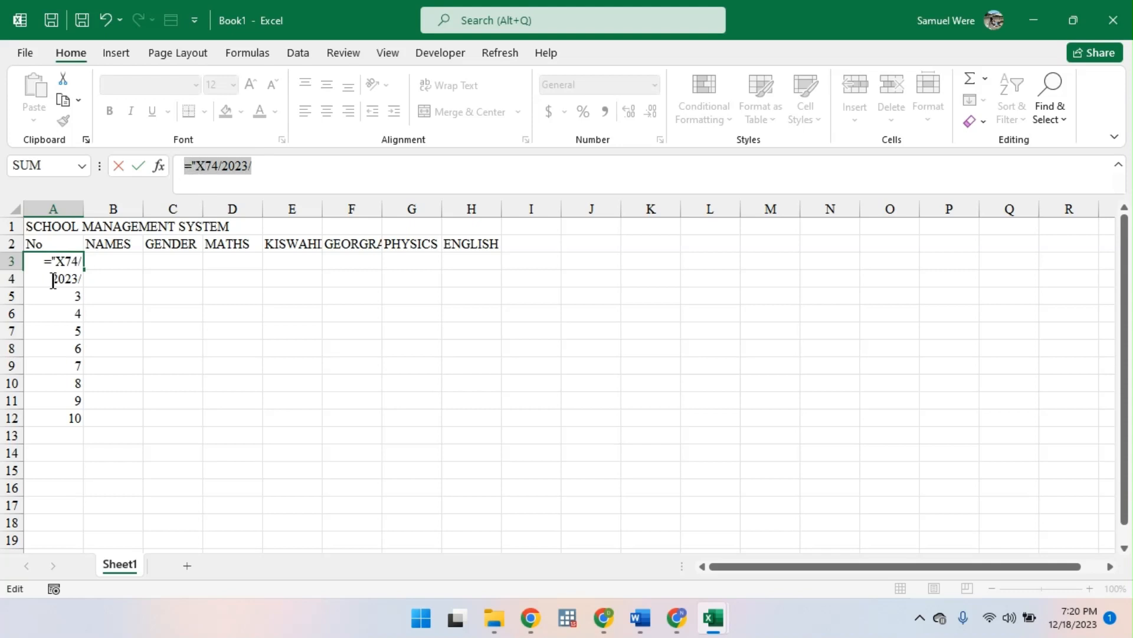
click(274, 165)
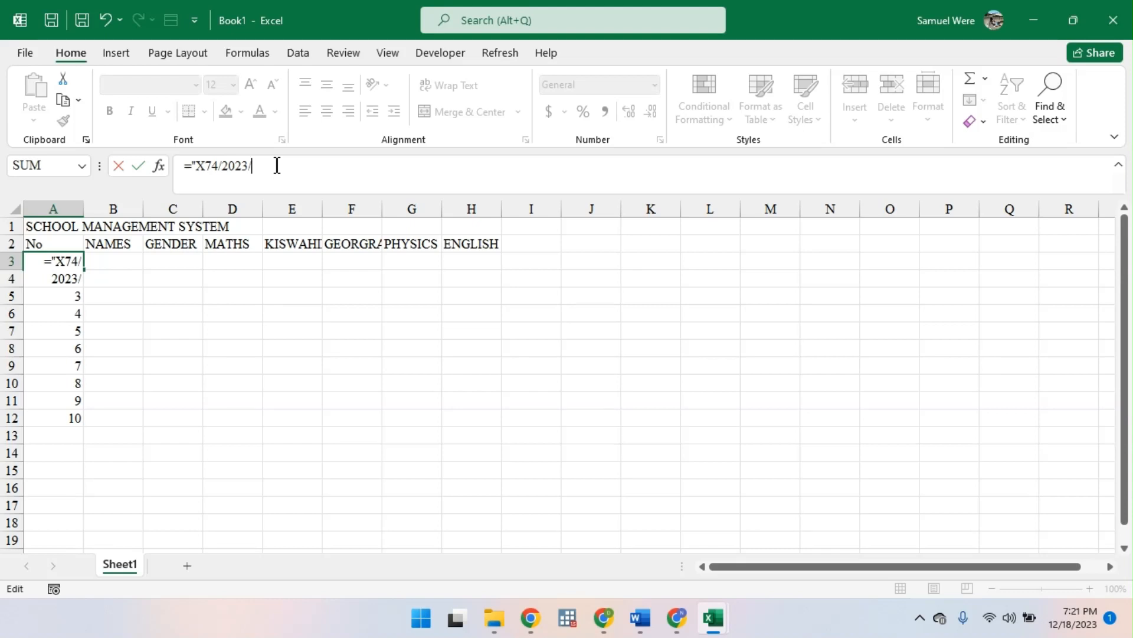
text(00")
text(,)
key(BackSpace)
text(& S)
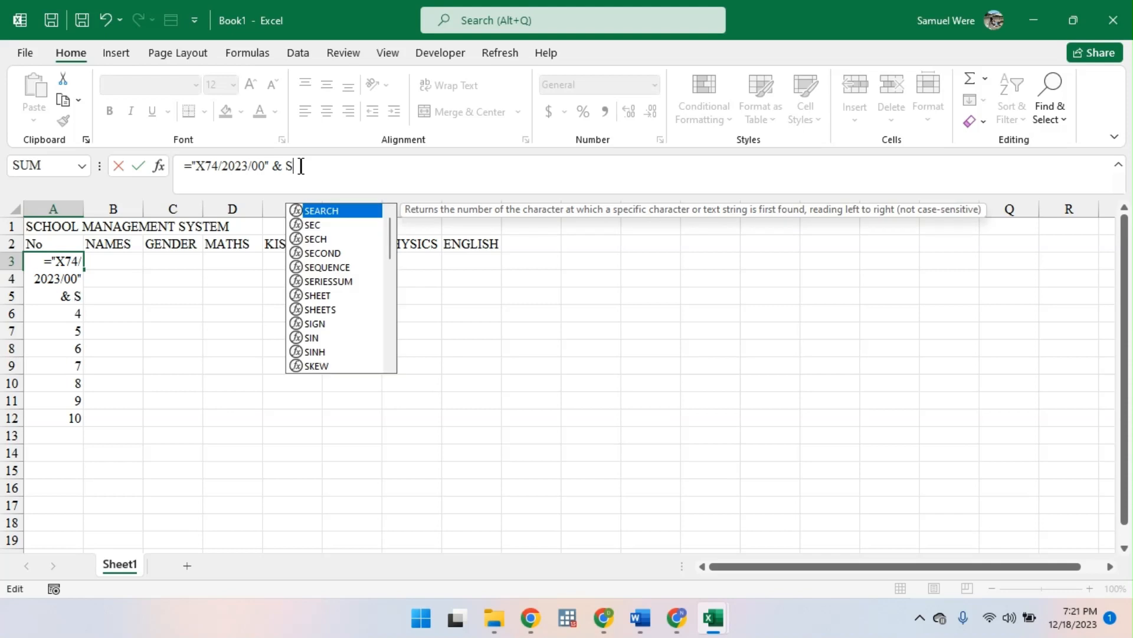
text(E)
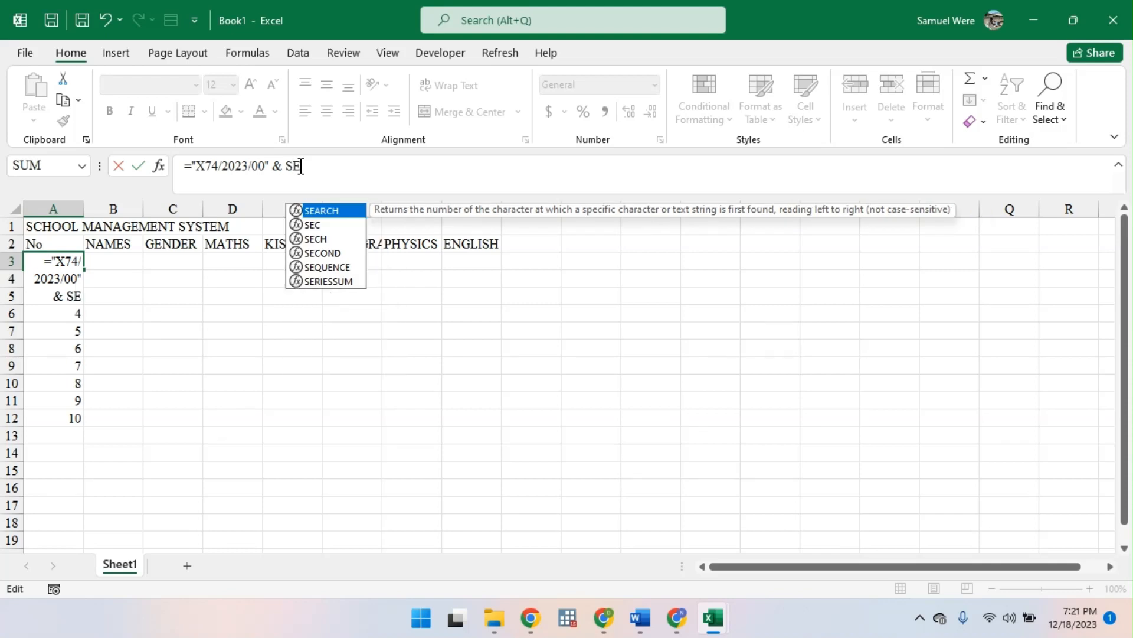
text(Q)
- Append SEQUENCE(10,1,1,1) after the & operator and enter the formula in A3
key(Tab)
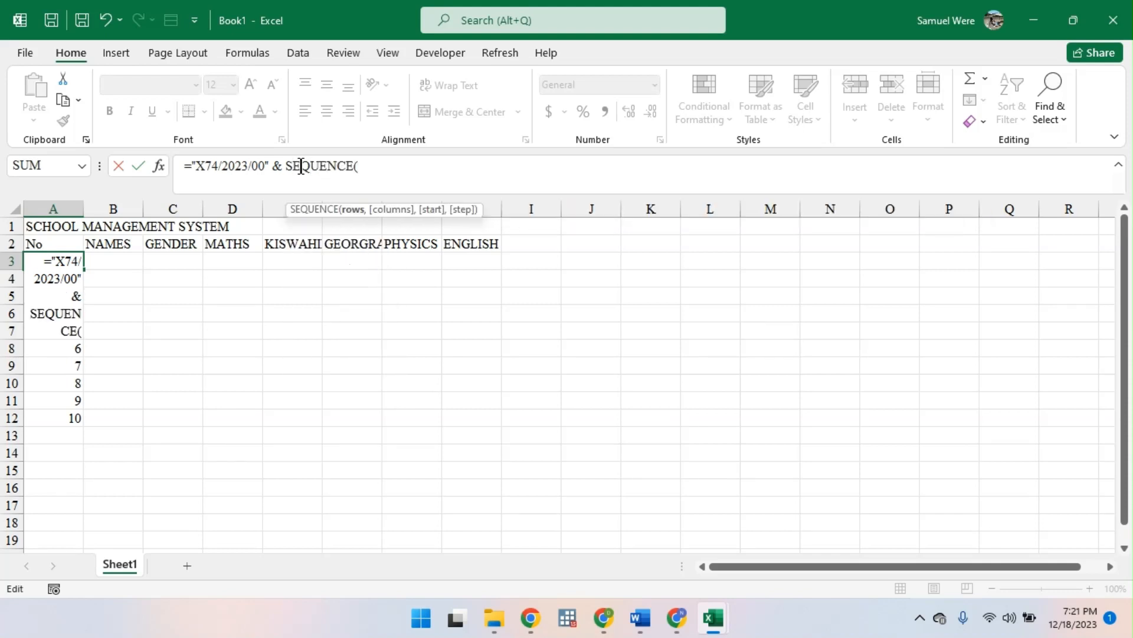
text(10,)
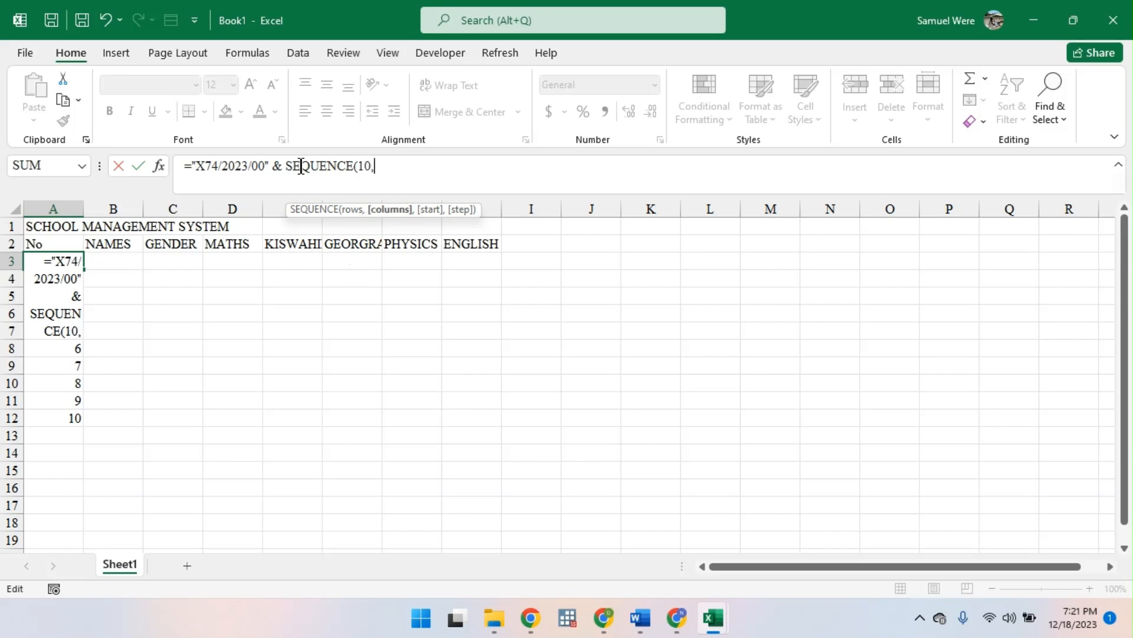
text(1)
text(,1,1)
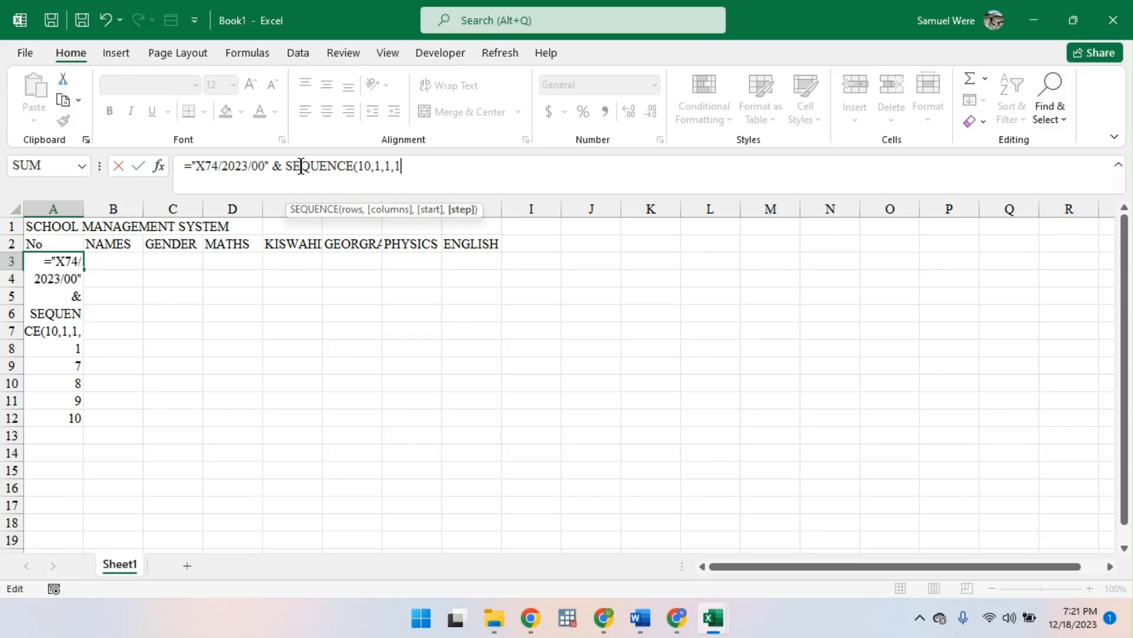
key(Return)
key(Return)
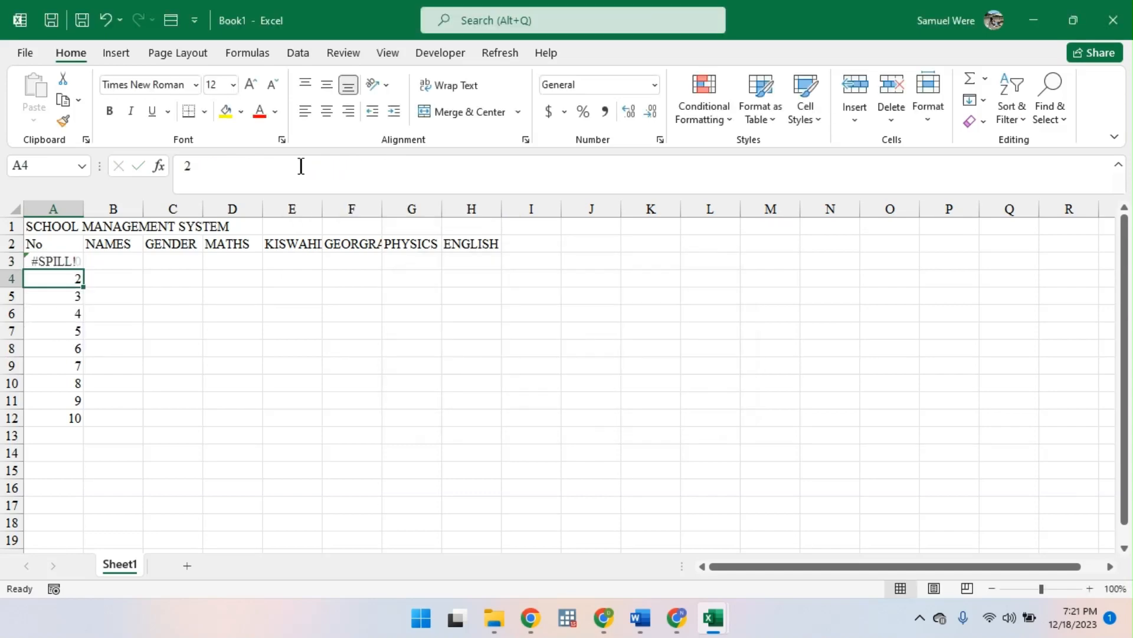
- Try adding a comma after the quoted prefix in the A3 formula and accept the suggested correction
double_click(59, 259)
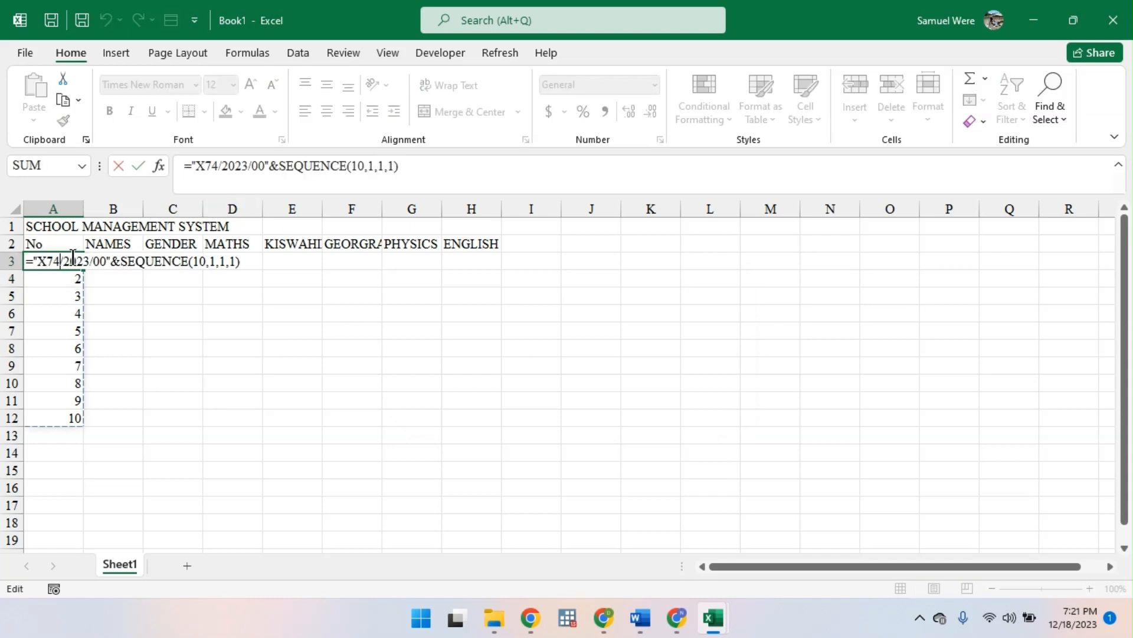
click(273, 165)
text(,)
key(Return)
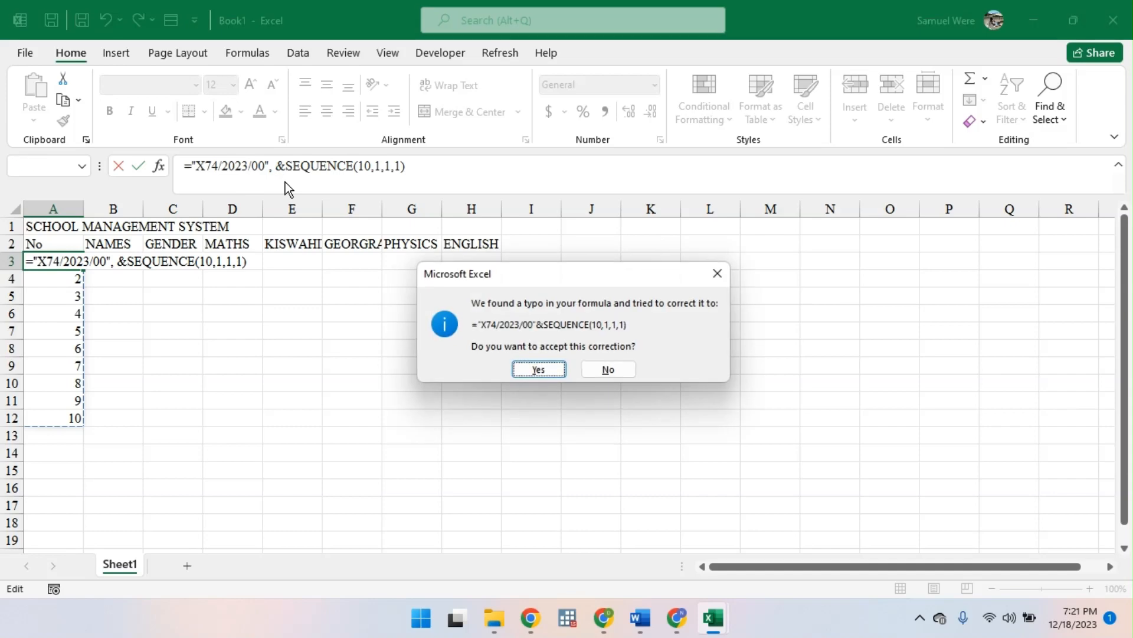
key(Return)
- Check the error options for A3 and re-enter its formula with a space between & and SEQUENCE
click(63, 262)
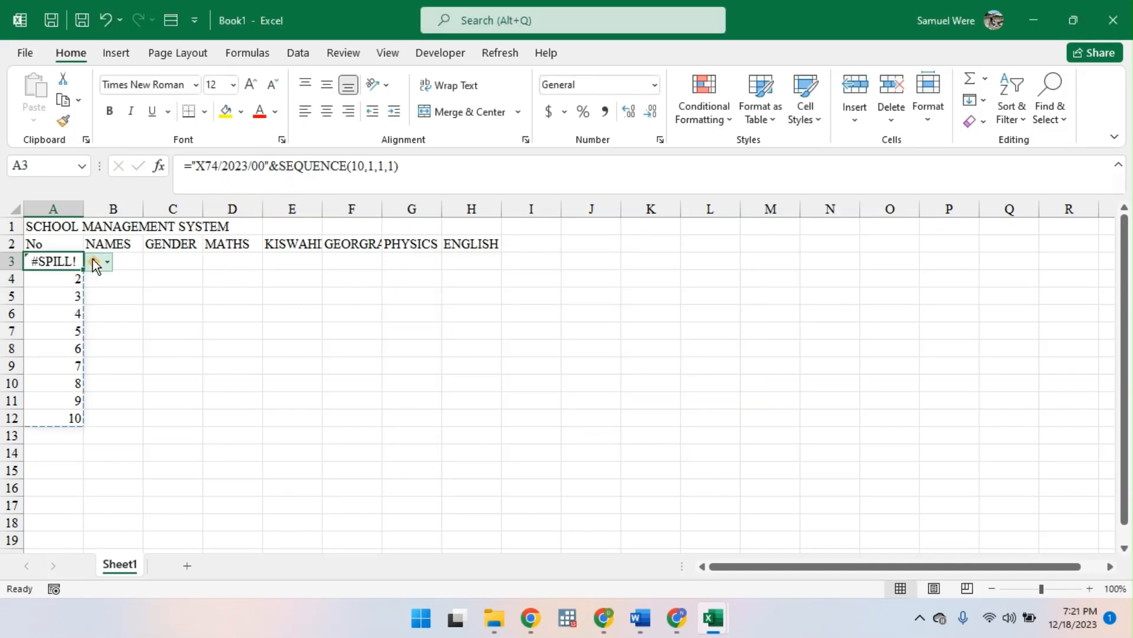
click(94, 261)
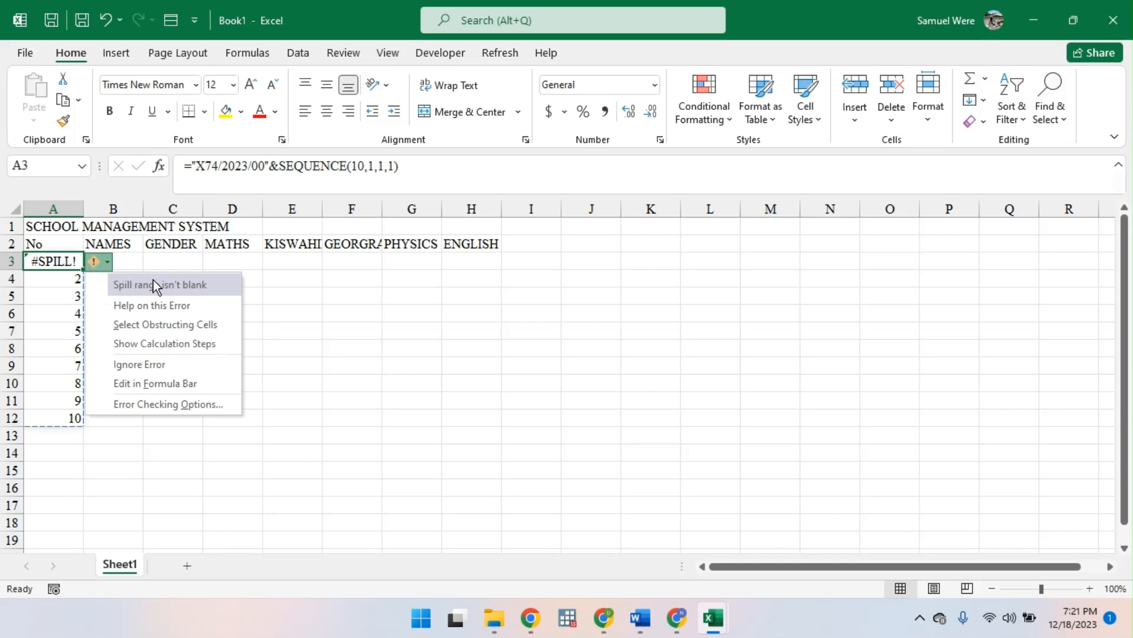
click(273, 167)
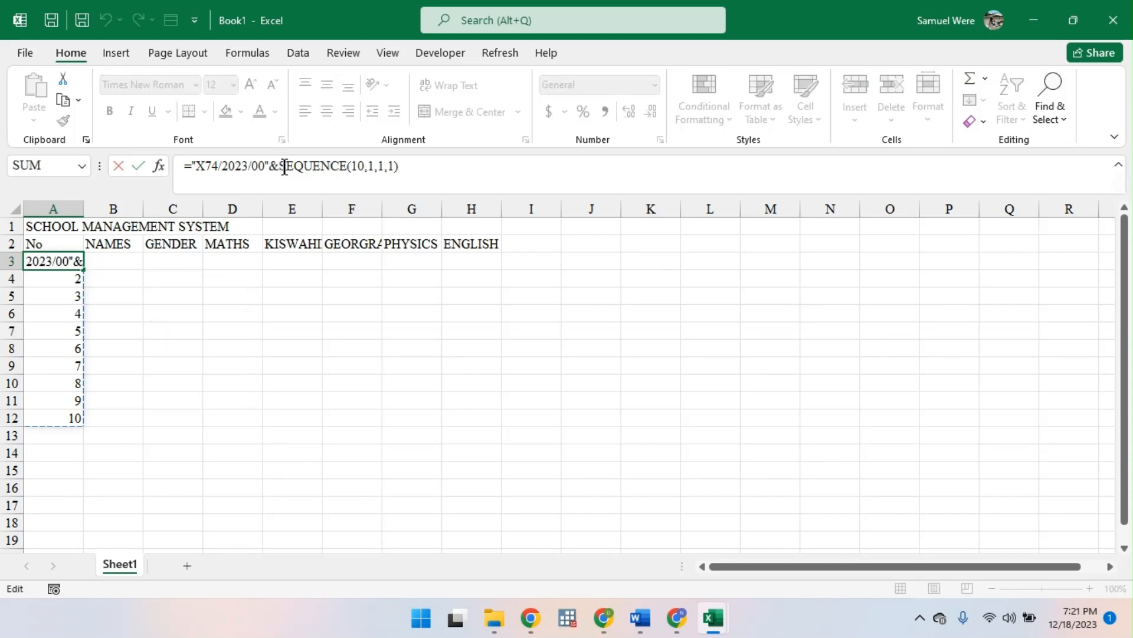
click(281, 166)
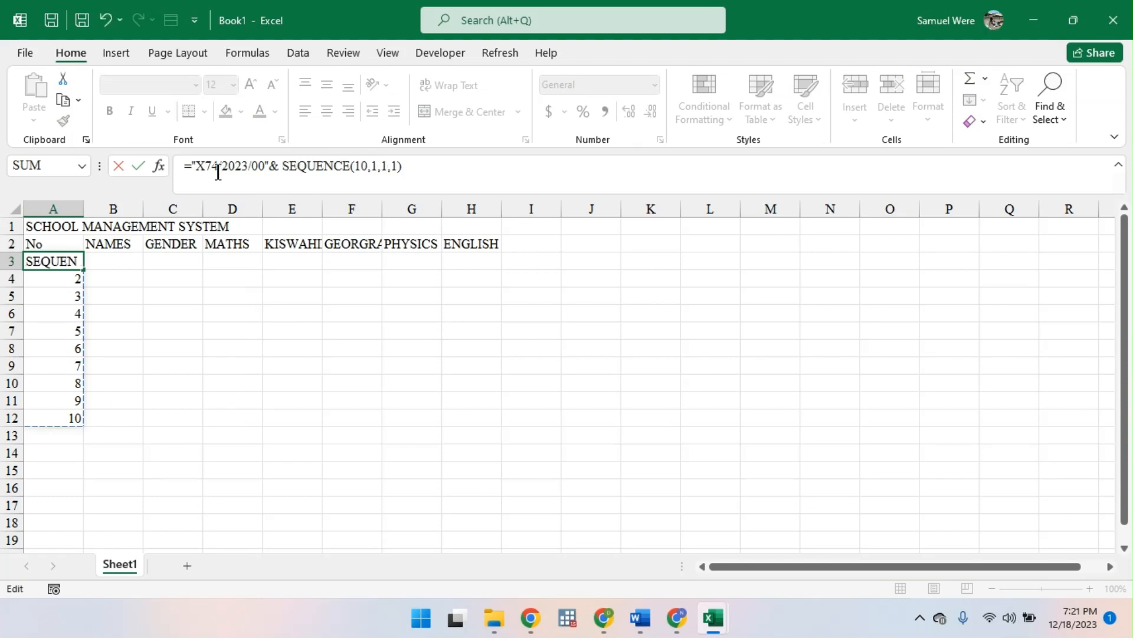
click(273, 167)
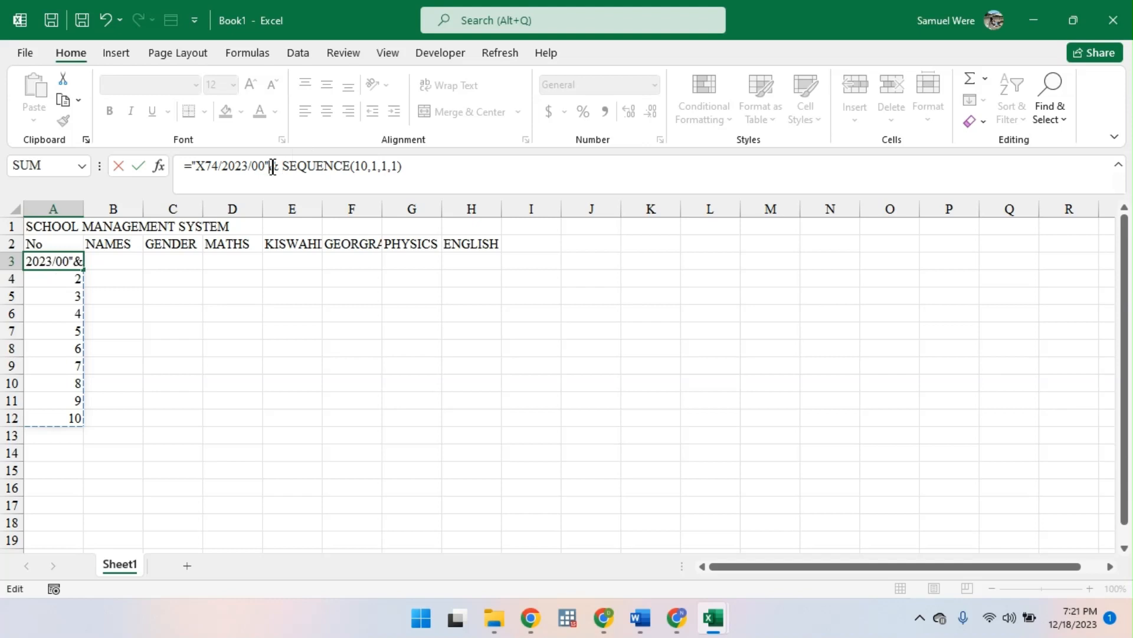
key(Return)
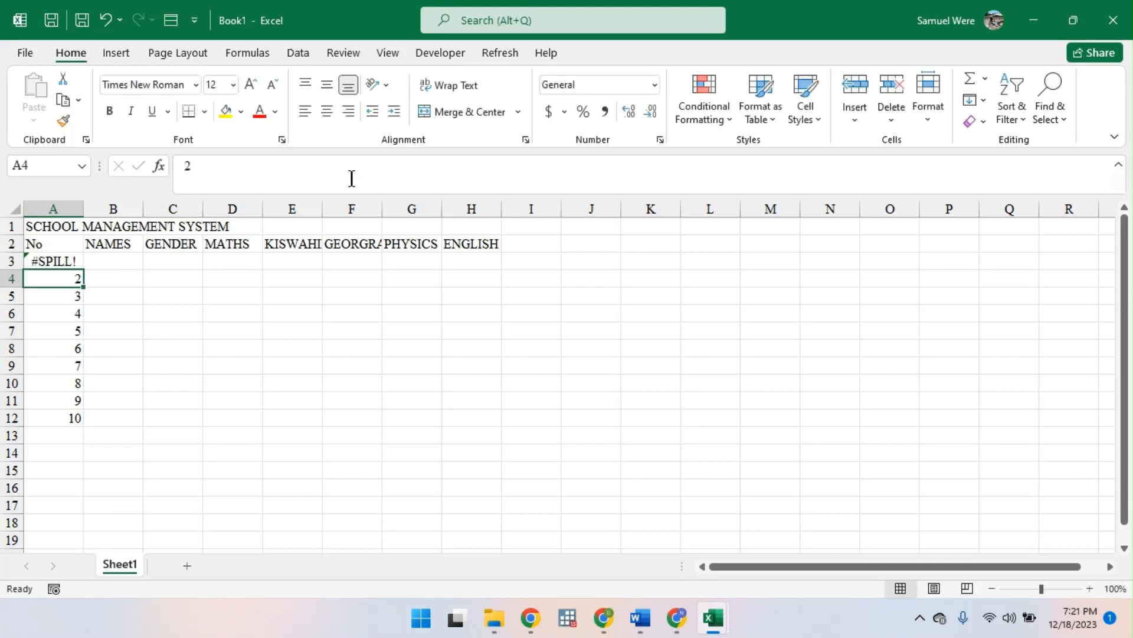
- Add a new worksheet and begin a formula in A2 with the text "x74/2023 " followed by the & operator
click(176, 567)
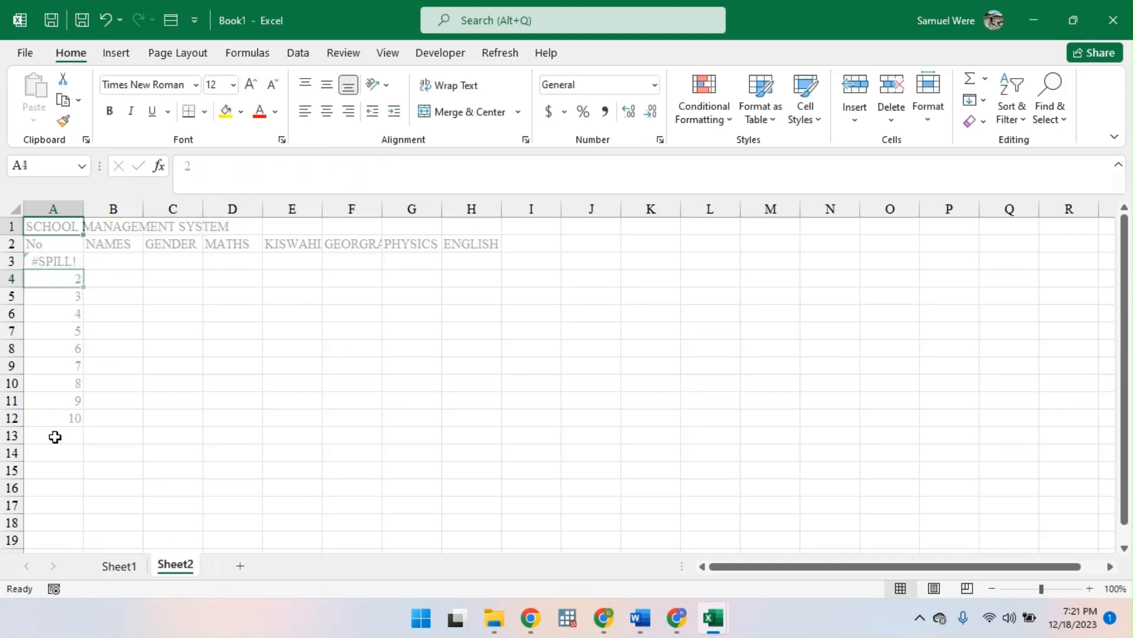
click(64, 242)
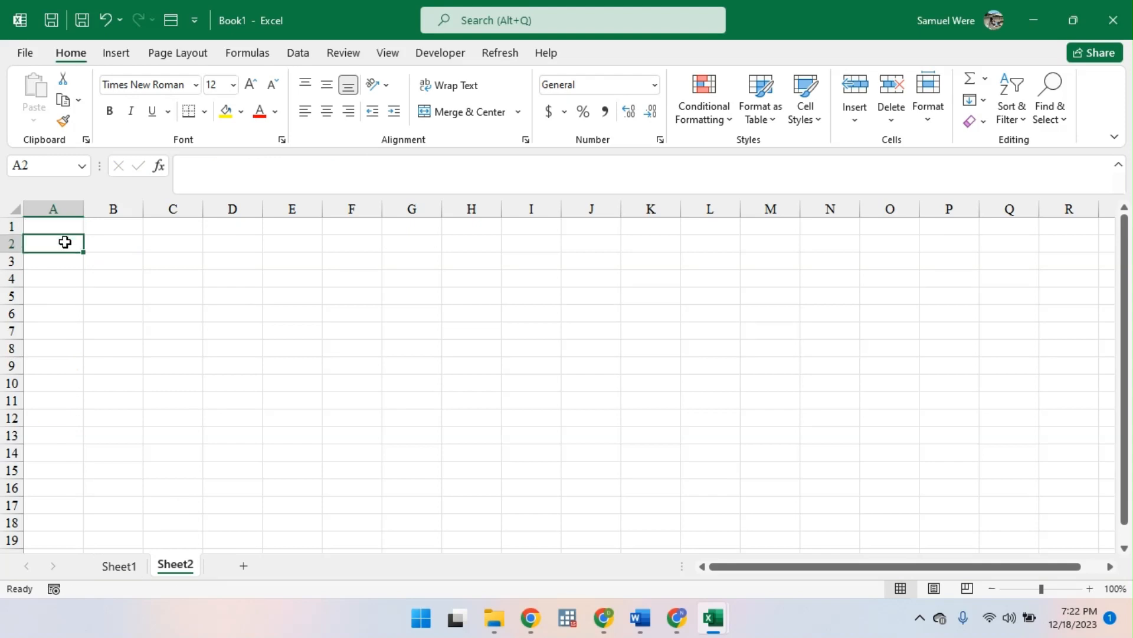
text(=s)
key(BackSpace)
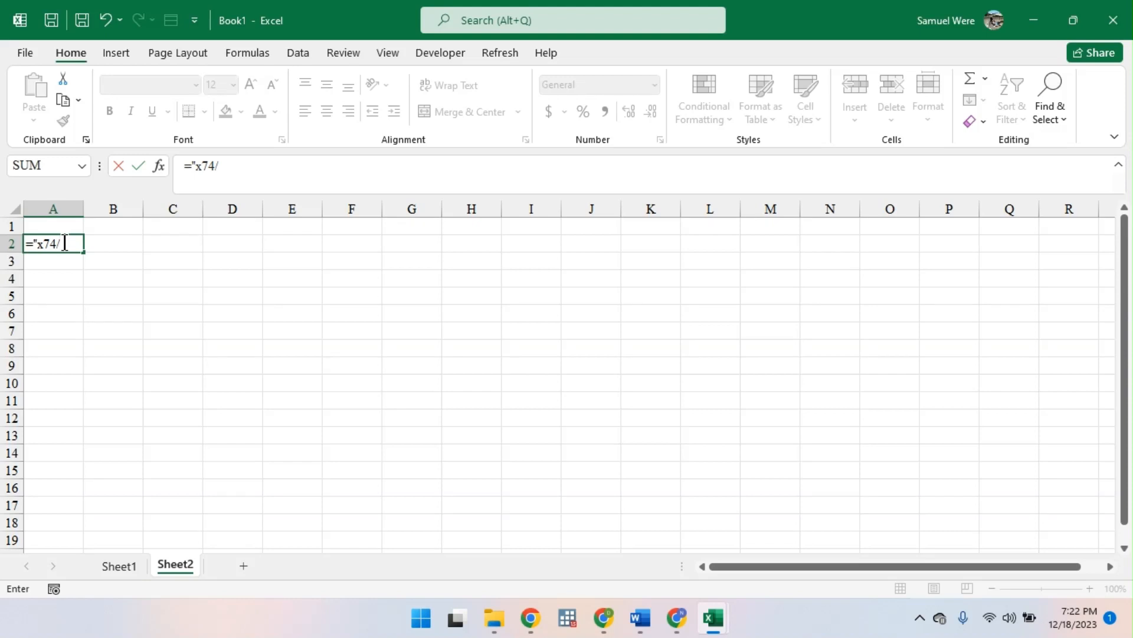
text(2023)
key(BackSpace)
key(BackSpace)
text(& SE)
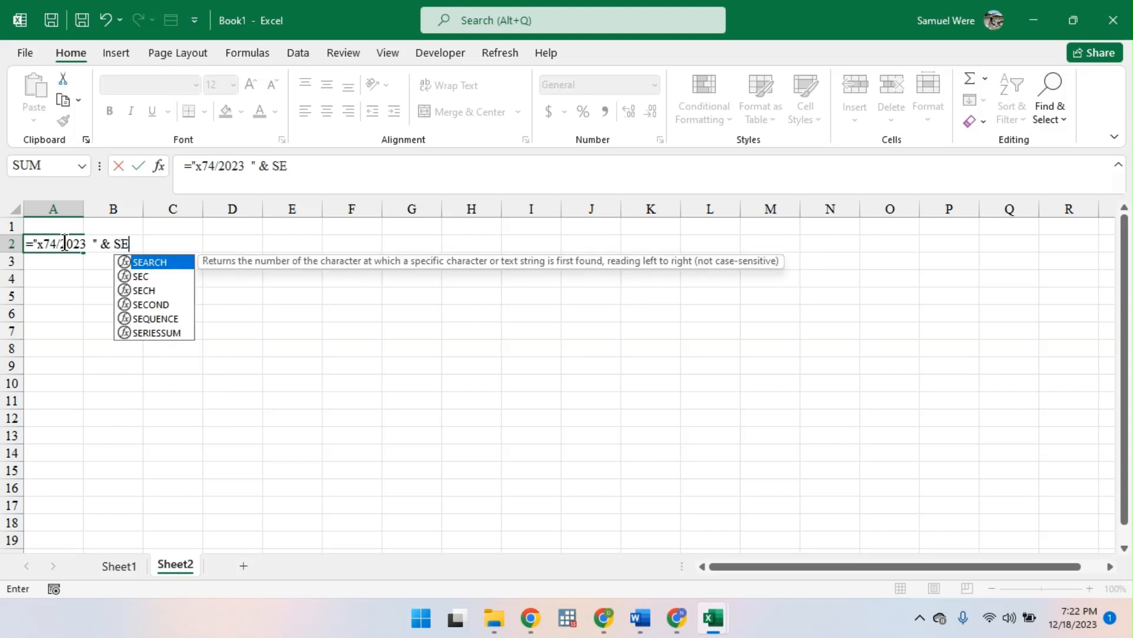
- Complete the A2 formula with SEQUENCE(10,1,1,1) and widen column A to fit the generated codes
key(Down)
key(Down)
key(Down)
key(Down)
text(1)
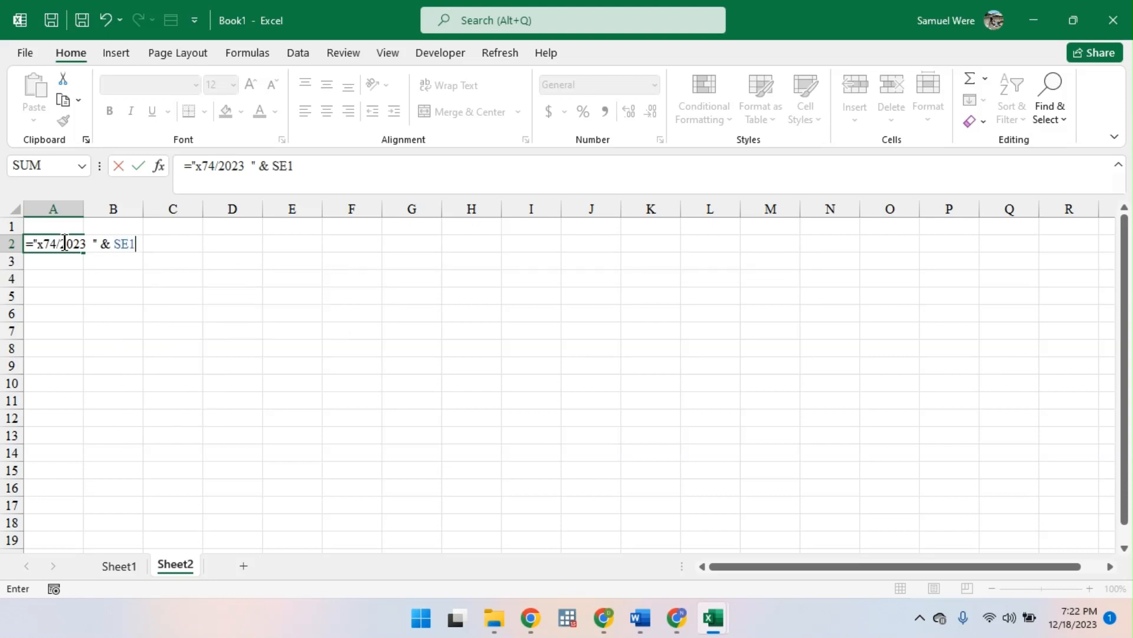
key(BackSpace)
key(Down)
key(Down)
key(Down)
key(Down)
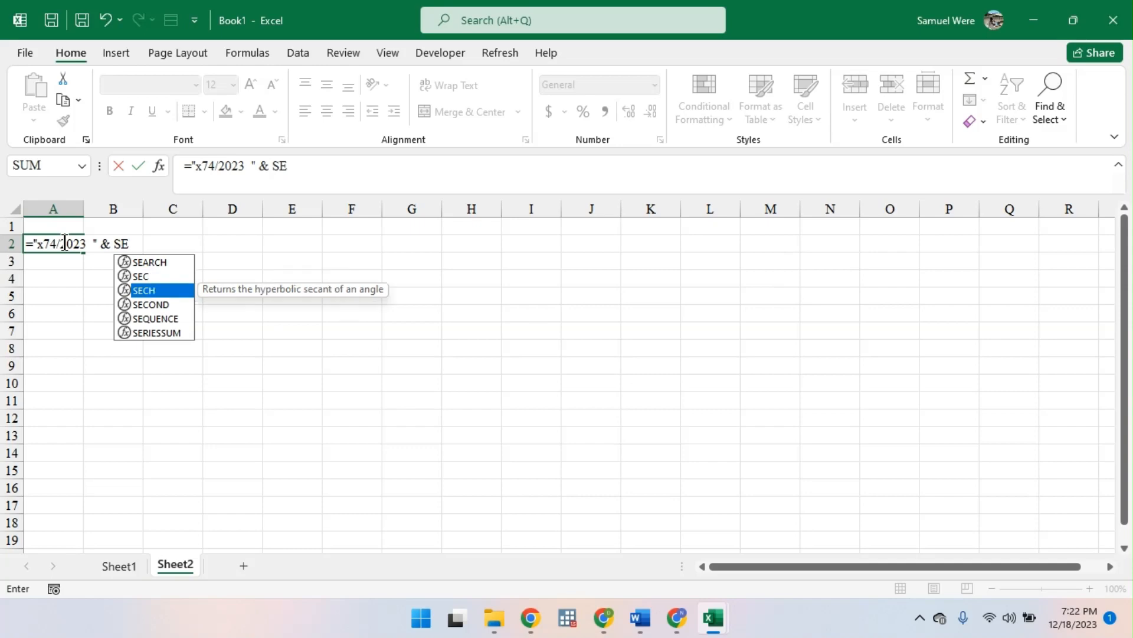
key(Tab)
text(10)
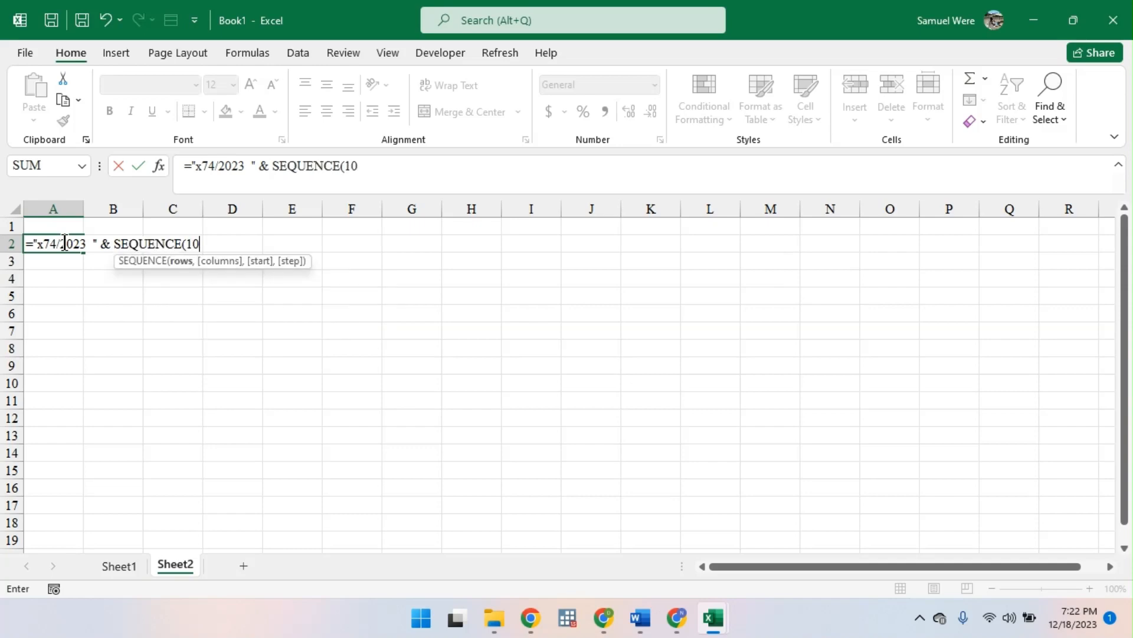
text(,1,1,1)
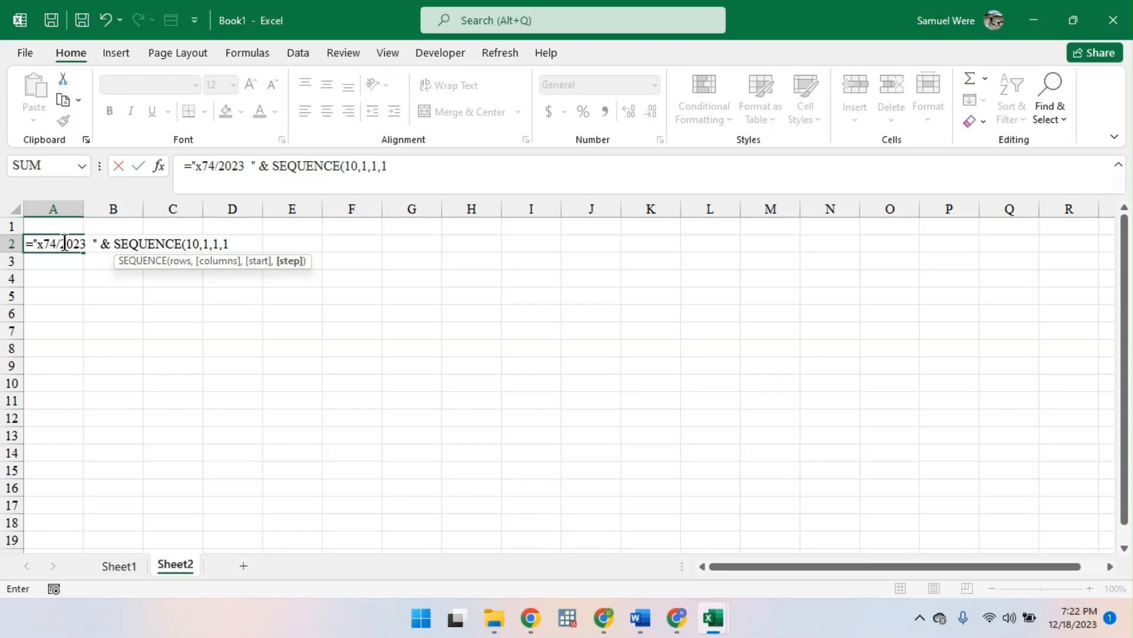
key(Return)
key(Return)
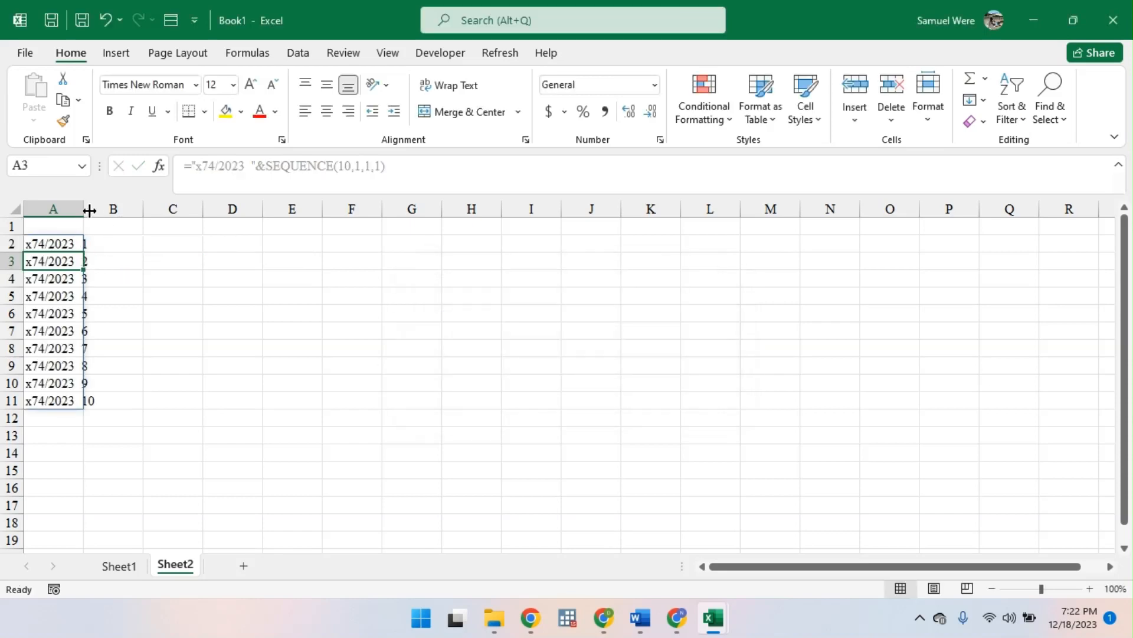
drag(89, 211, 101, 211)
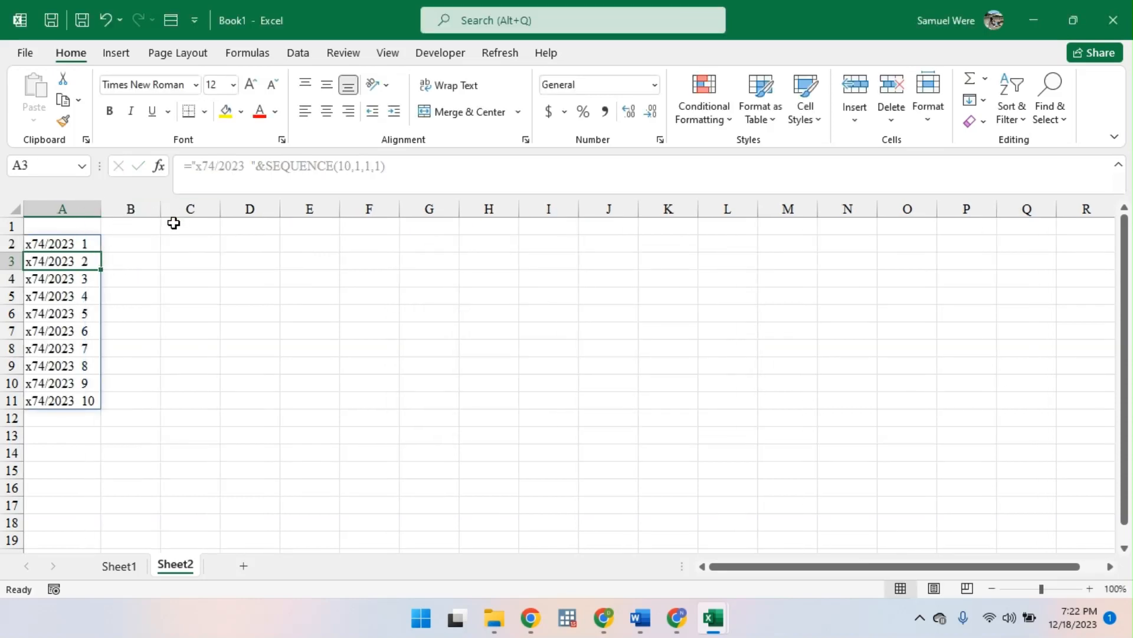
click(74, 245)
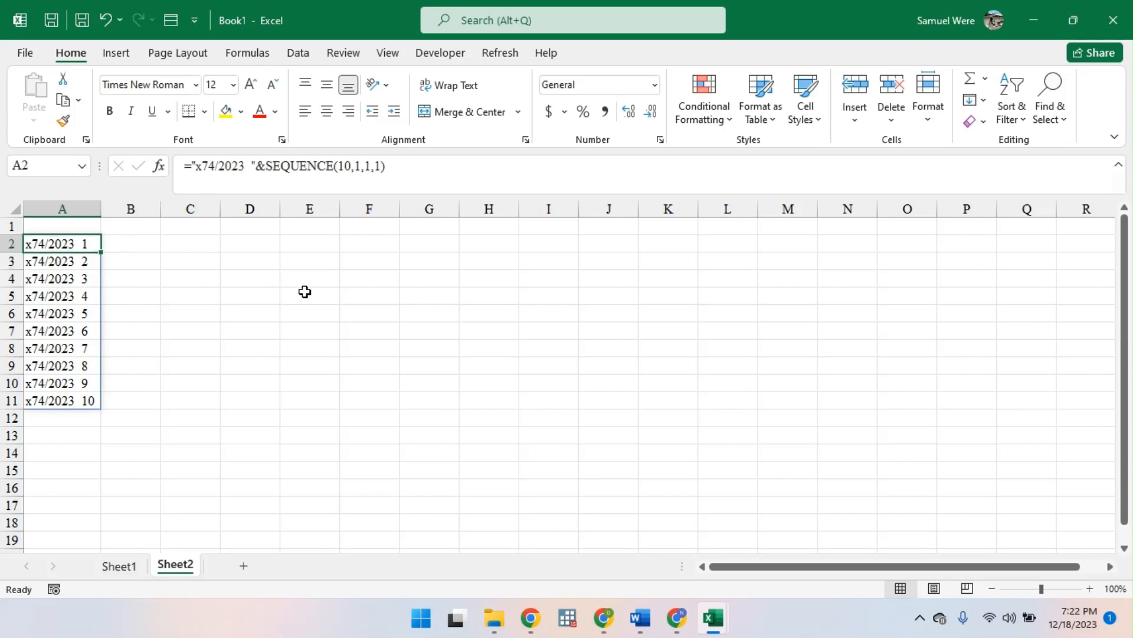
- Edit the A3 formula on Sheet1 to put a space between the quoted prefix and the & operator
click(131, 565)
double_click(61, 261)
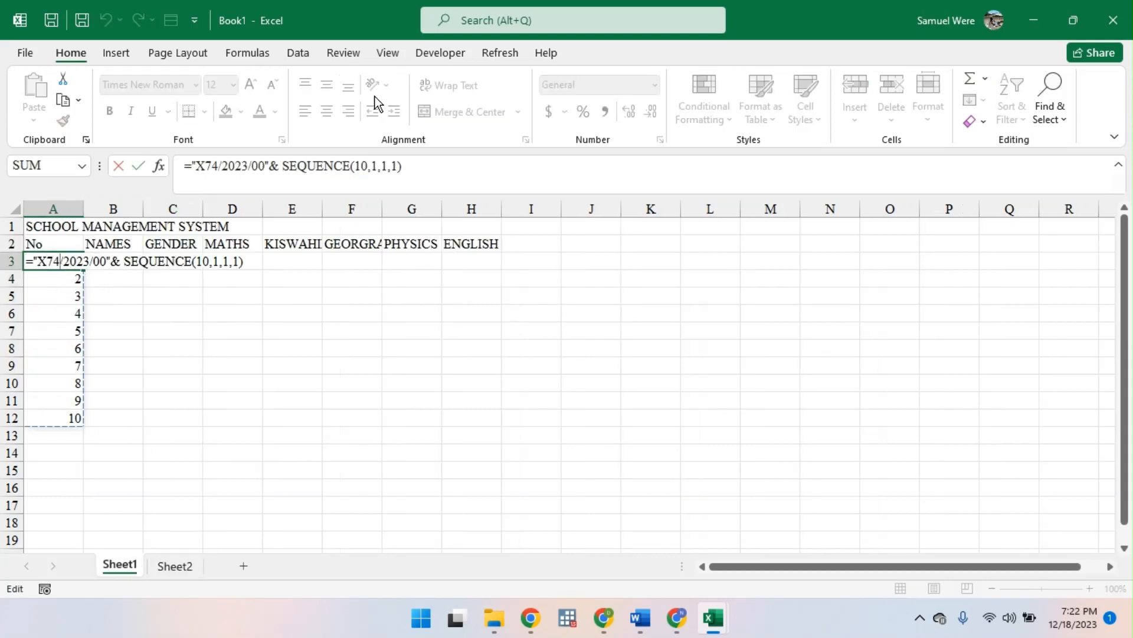
click(270, 166)
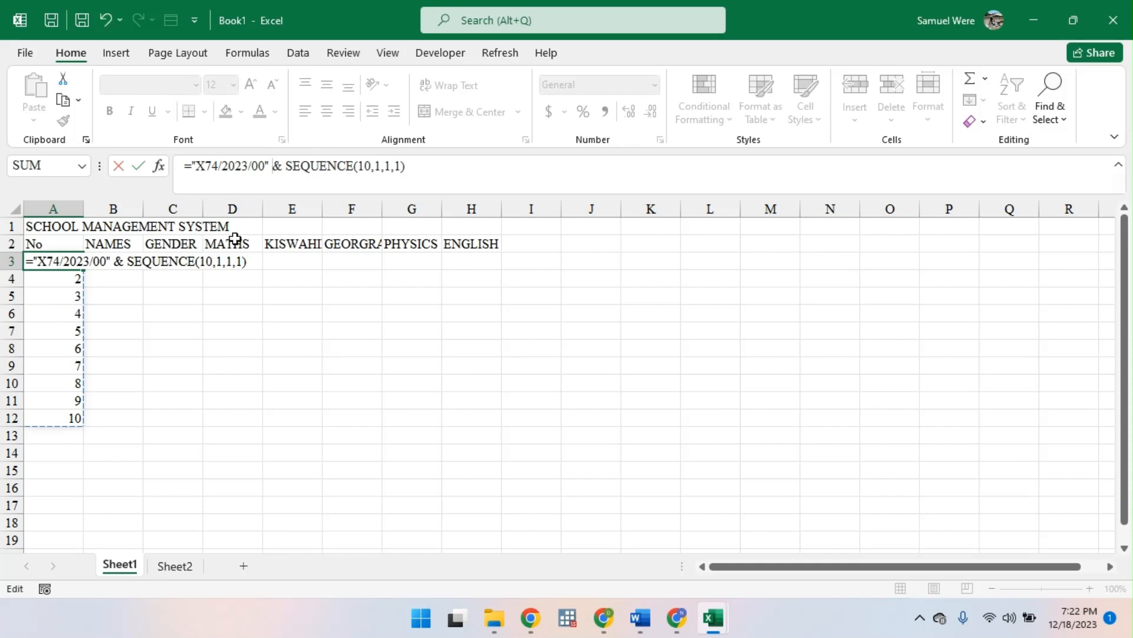
key(Return)
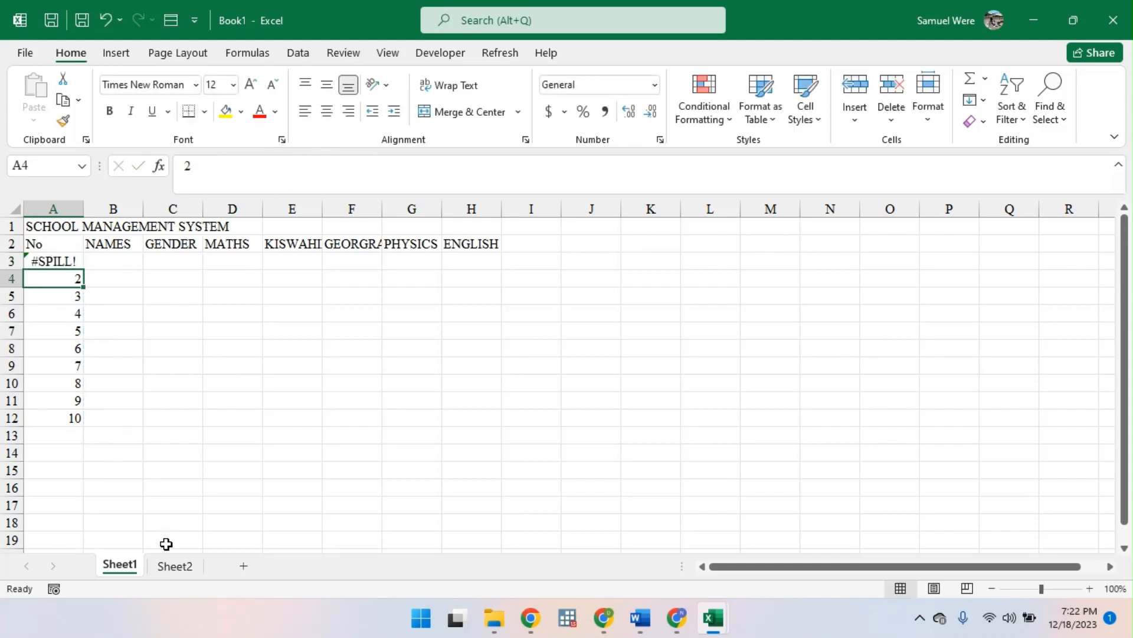
- Copy the title and header rows A1:H2 from Sheet1 and select A1 on Sheet2 as the destination
click(48, 226)
drag(49, 226, 501, 246)
key(ctrl+c)
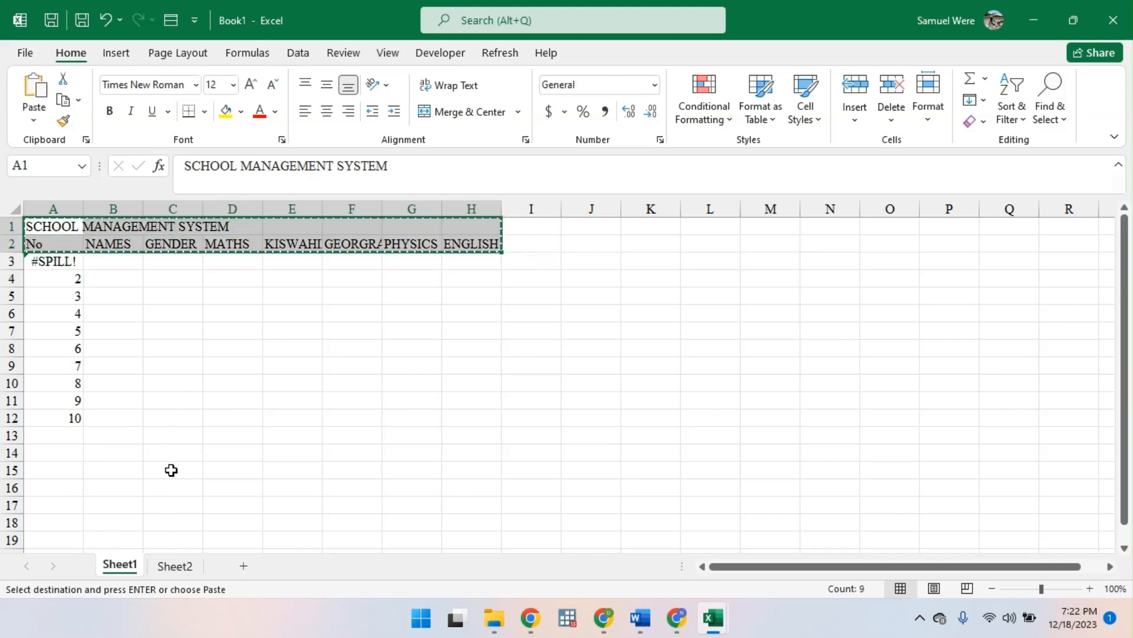
click(176, 566)
click(45, 226)
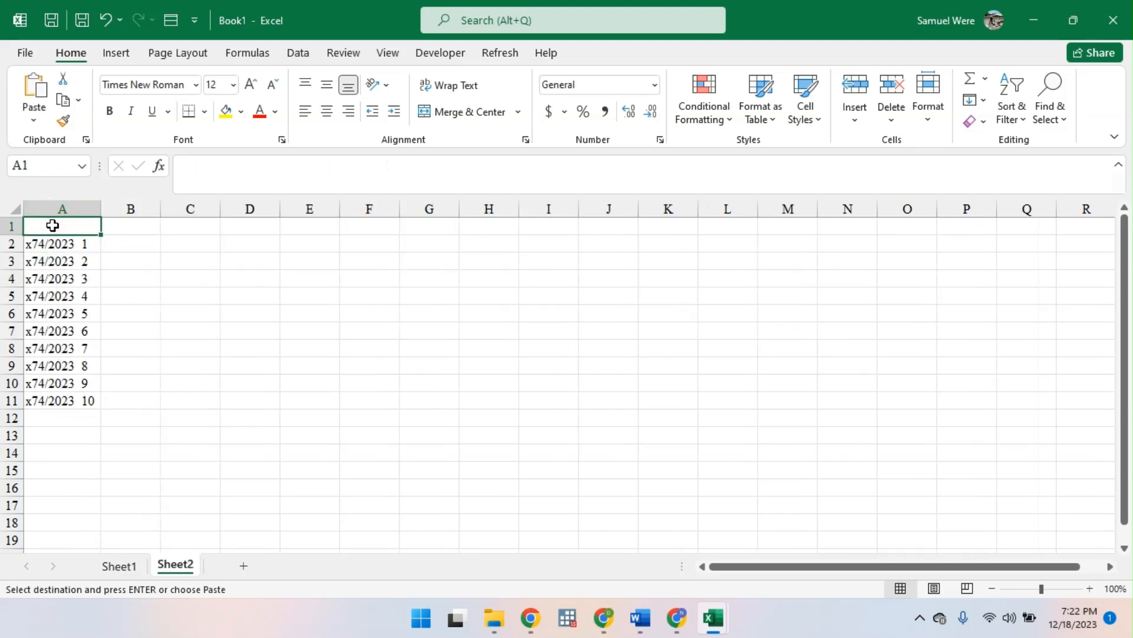
- Try inserting the copied headers across the whole of row 1 on Sheet2, and undo the insertion
drag(4, 234, 3, 236)
click(7, 229)
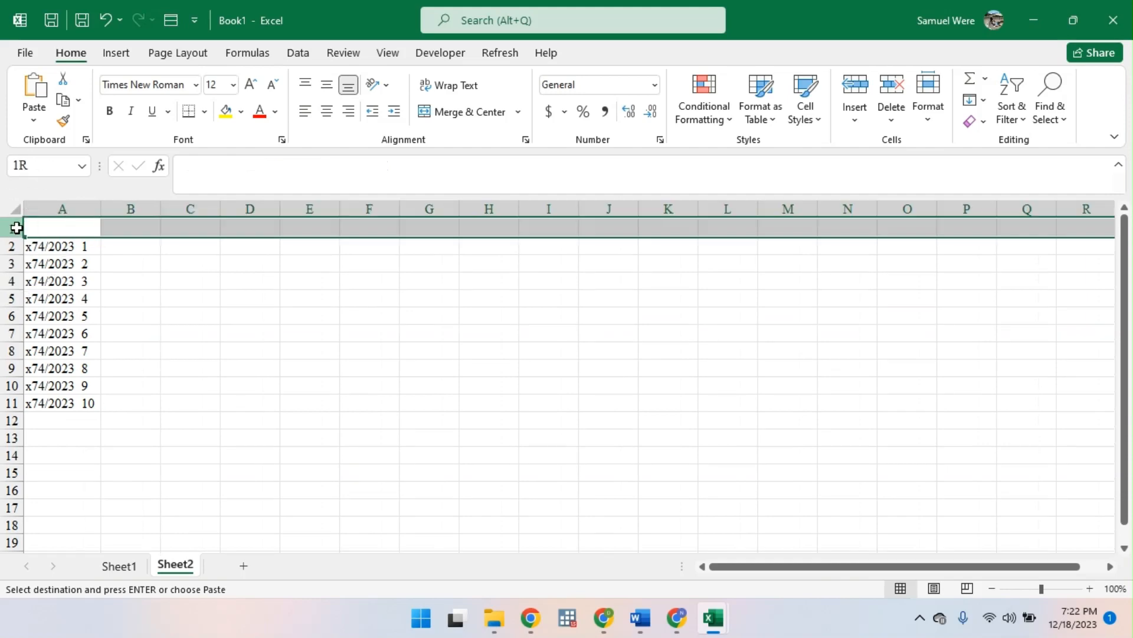
key(ctrl+shift+plus)
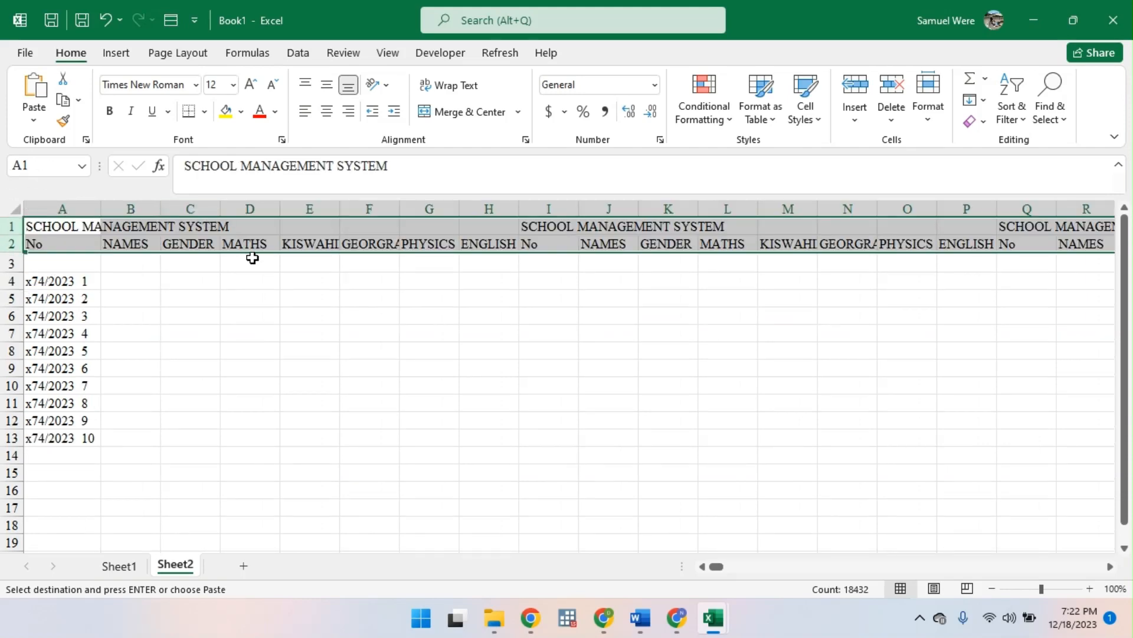
key(ctrl+z)
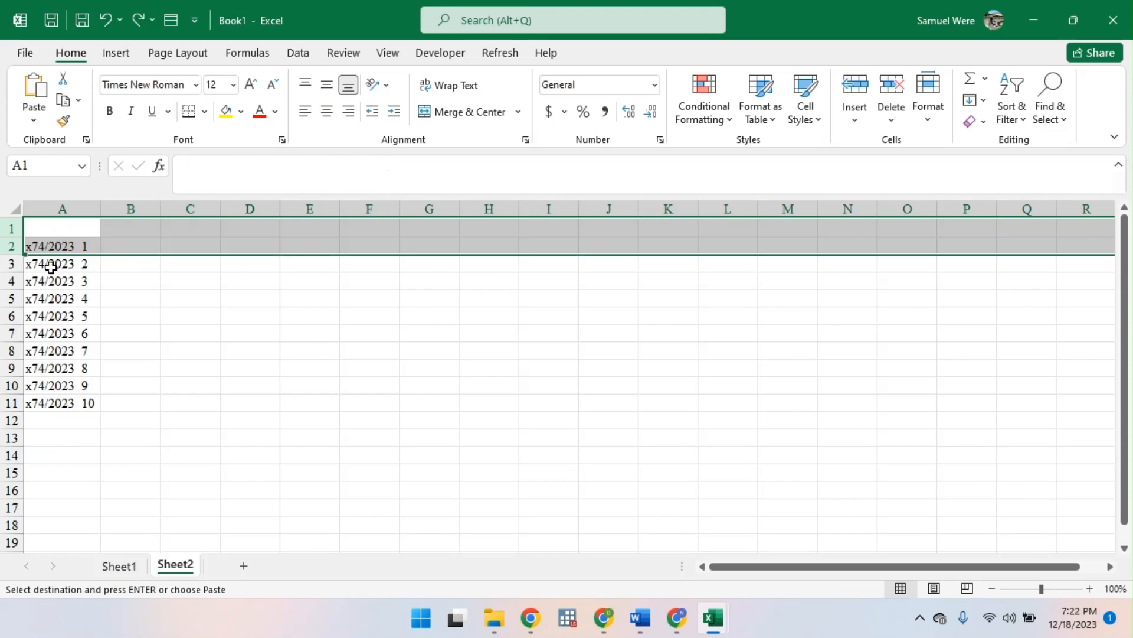
key(Escape)
- Insert one entire row above row 1 on Sheet2
click(53, 230)
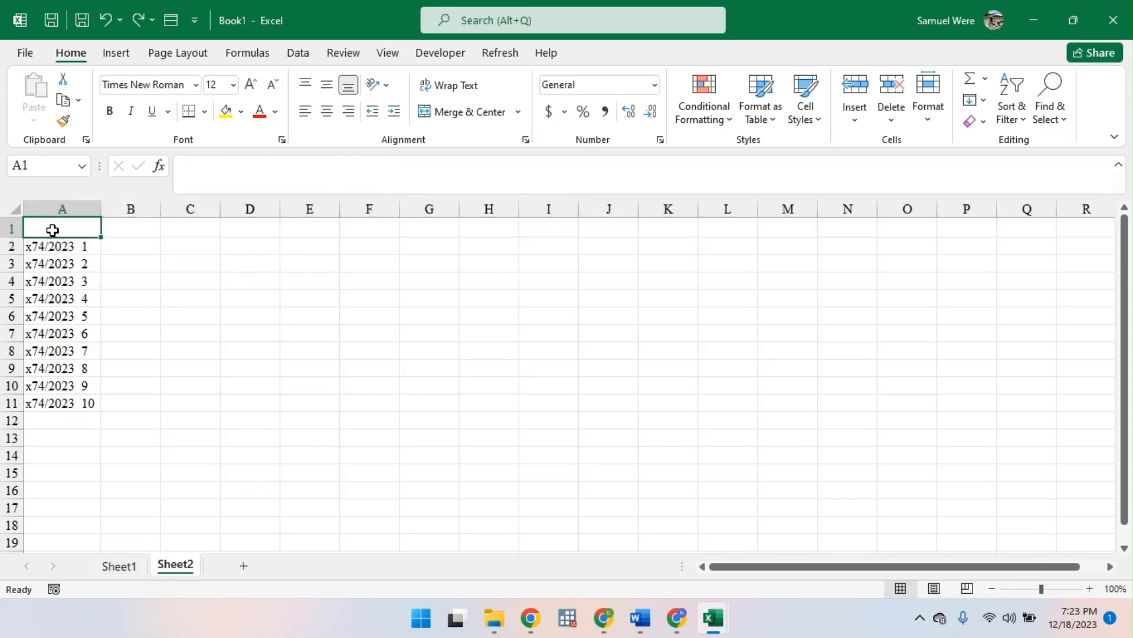
key(ctrl+shift+plus)
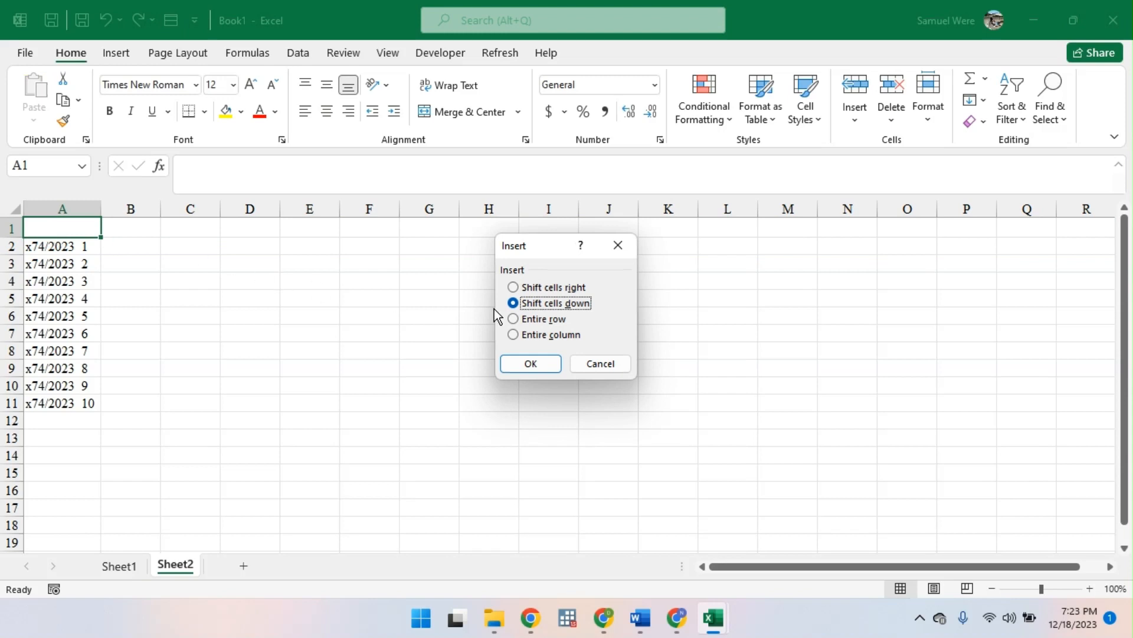
click(523, 320)
click(532, 363)
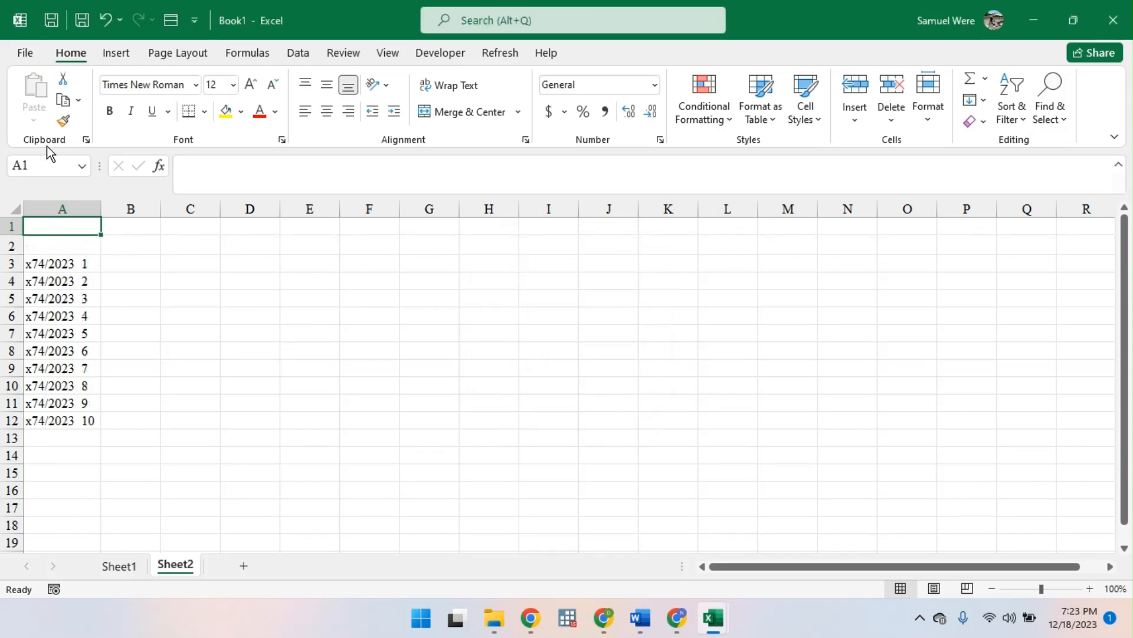
- Paste the SCHOOL MANAGEMENT SYSTEM title and header rows from the clipboard history at A1 on Sheet2
key(super+v)
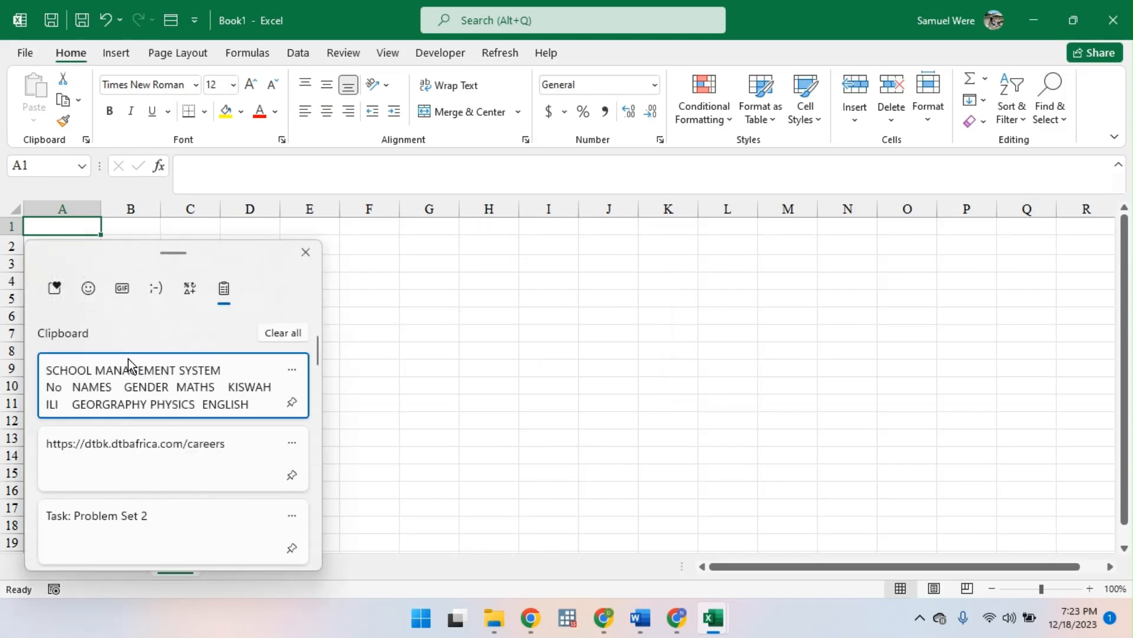
click(118, 372)
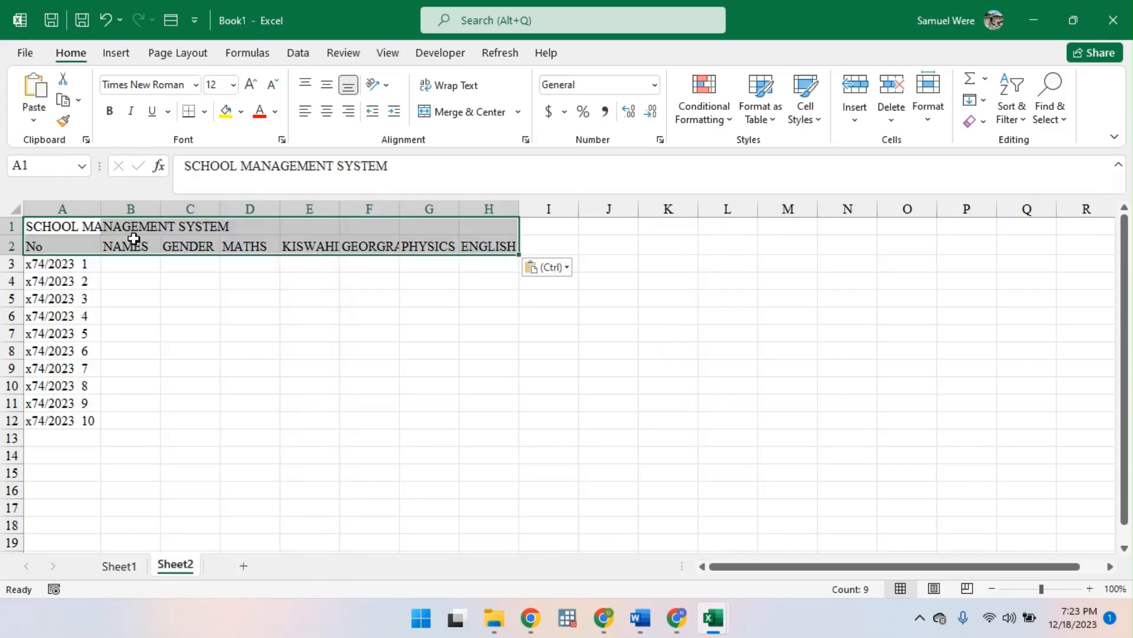
click(224, 287)
- Change the A3 formula on Sheet2 to ="x74/2023/00"&SEQUENCE(10,1,1,1)
click(69, 262)
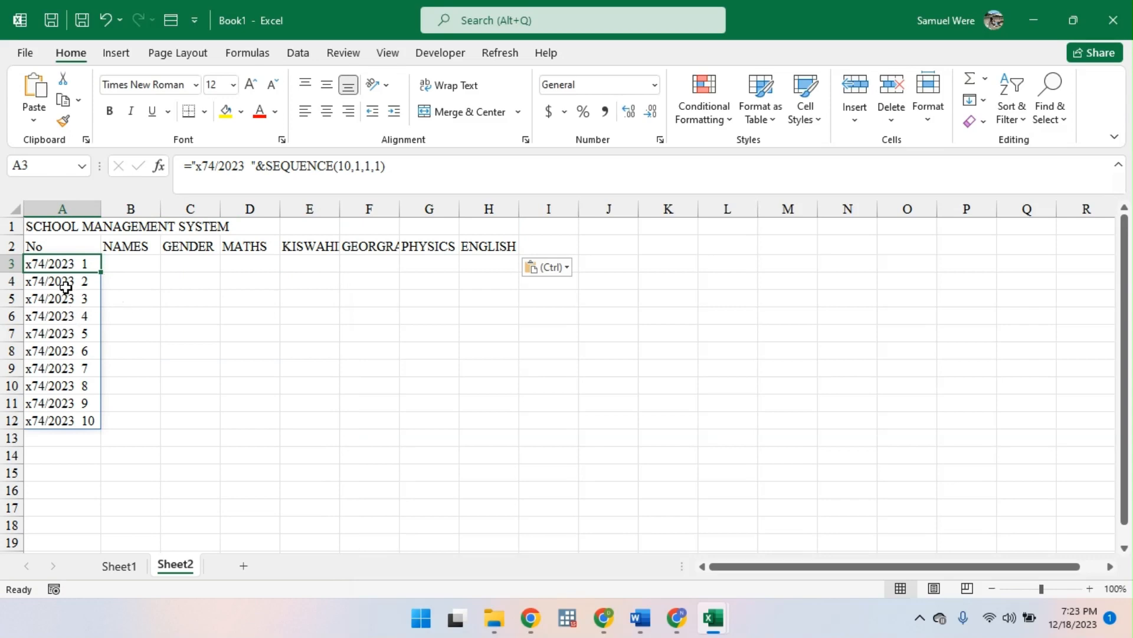
click(251, 166)
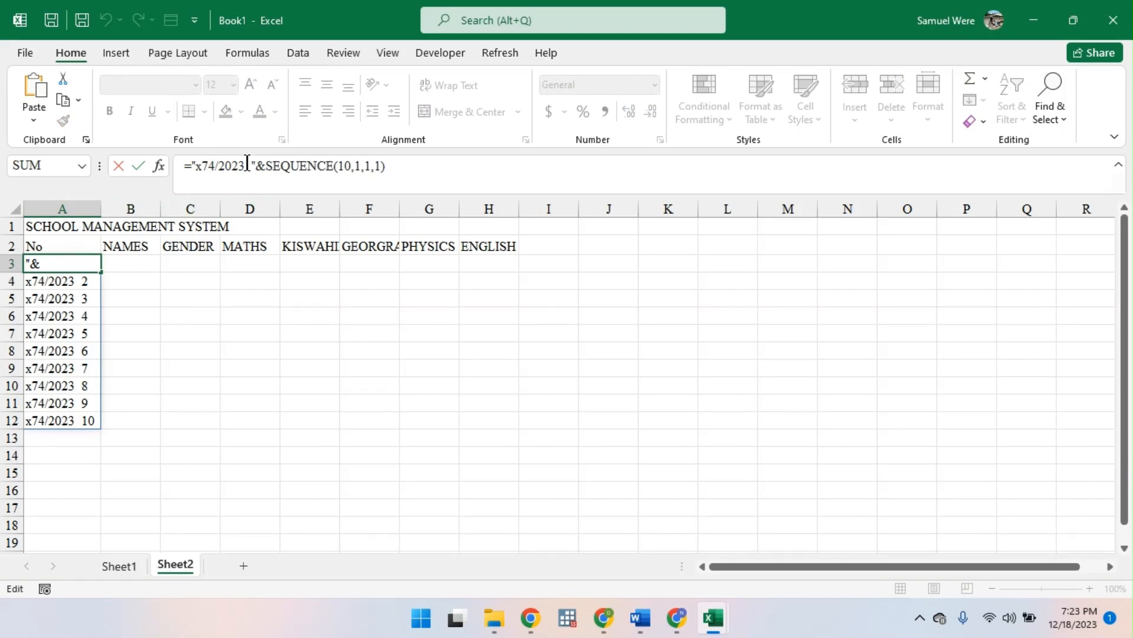
click(247, 163)
text(/)
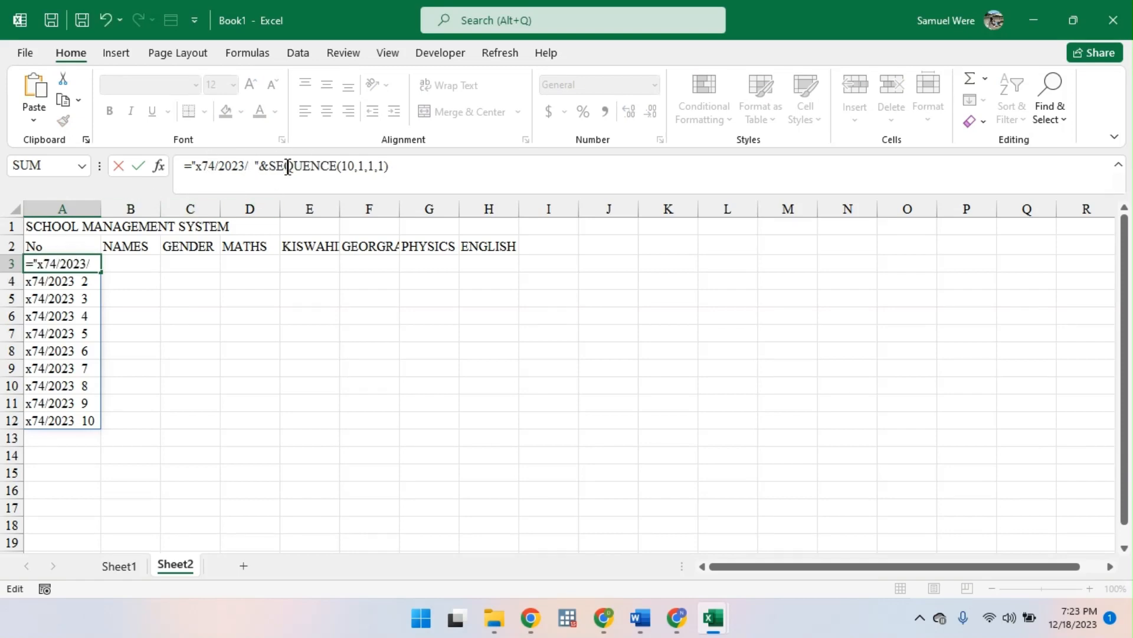
key(Delete)
key(Delete)
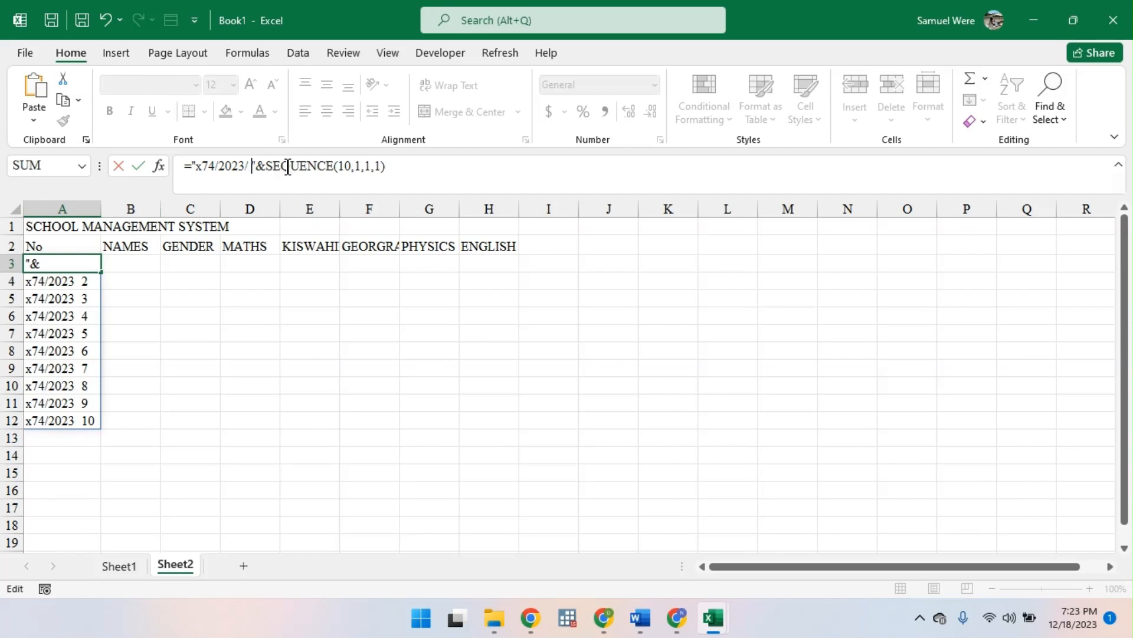
text(00)
key(Return)
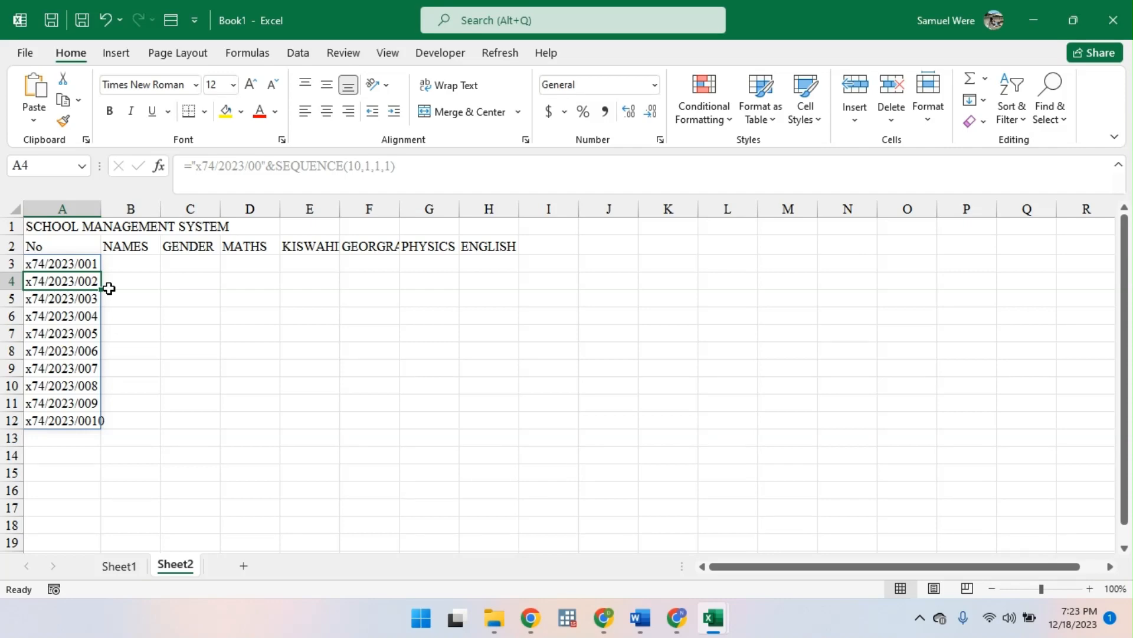
- Widen column A on Sheet2 just enough to fit the longest registration number
click(134, 264)
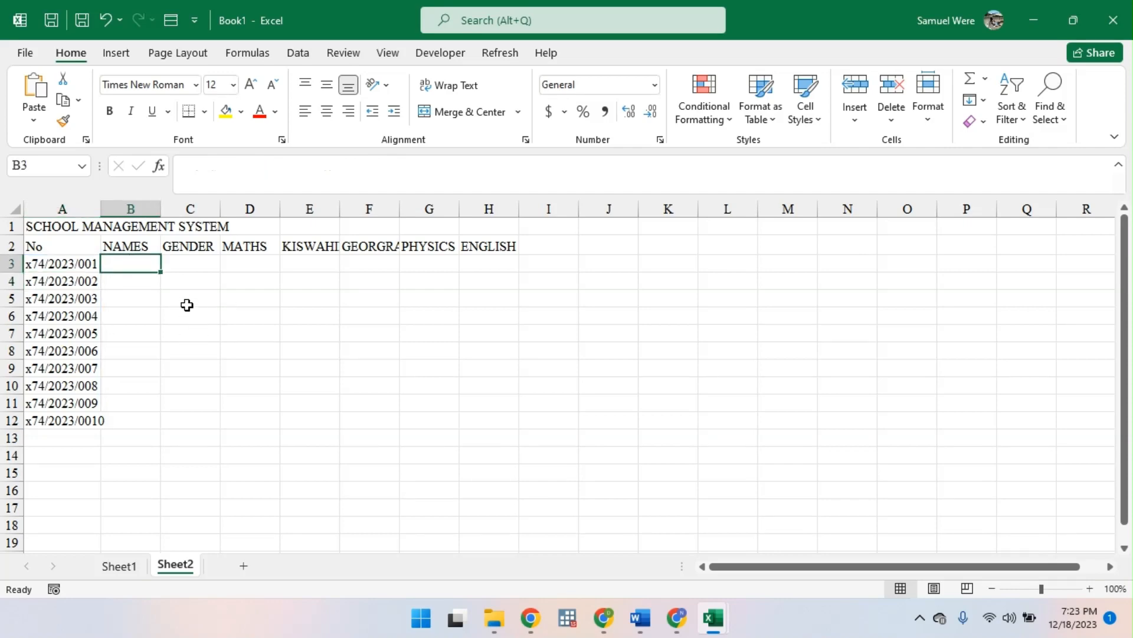
double_click(101, 209)
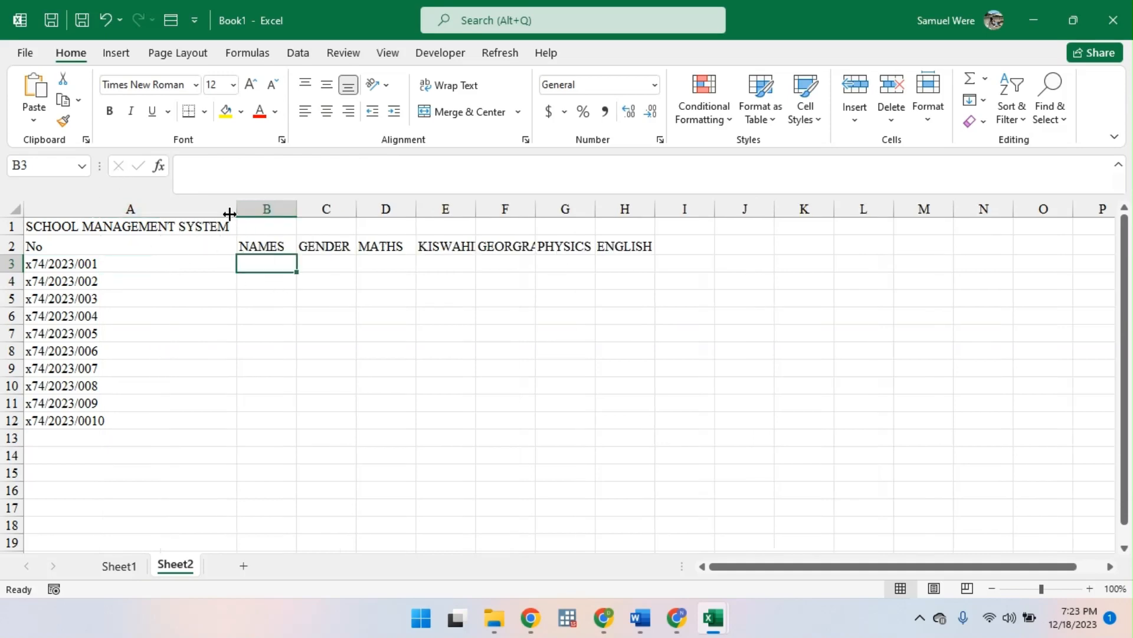
drag(229, 214, 127, 211)
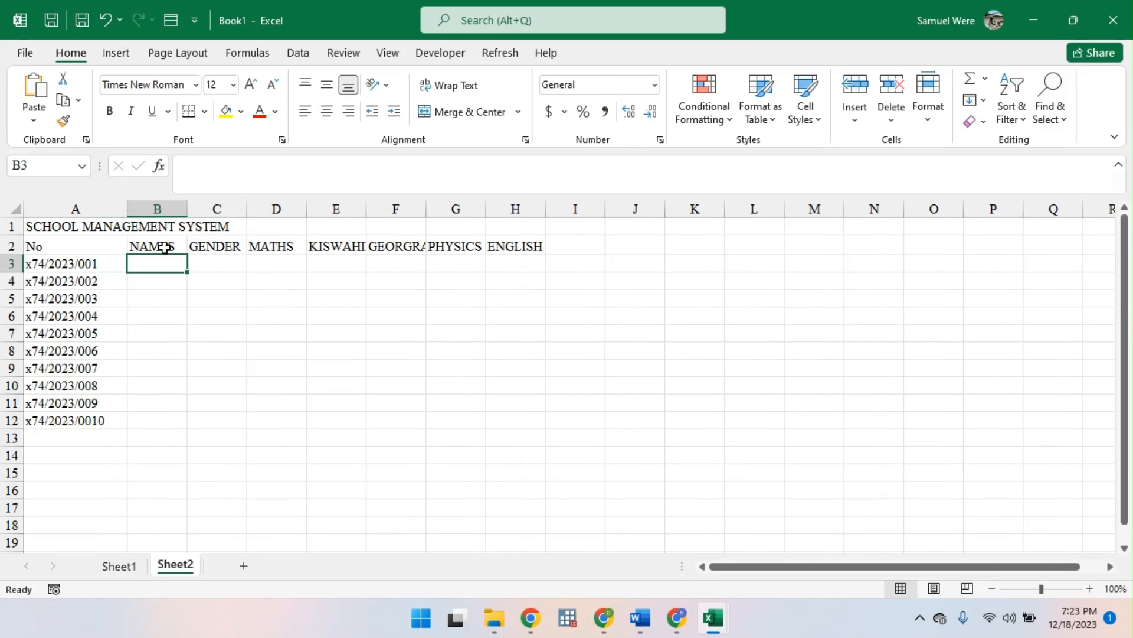
- Enter the first three students' first names in B3:B5 under NAMES
text(j)
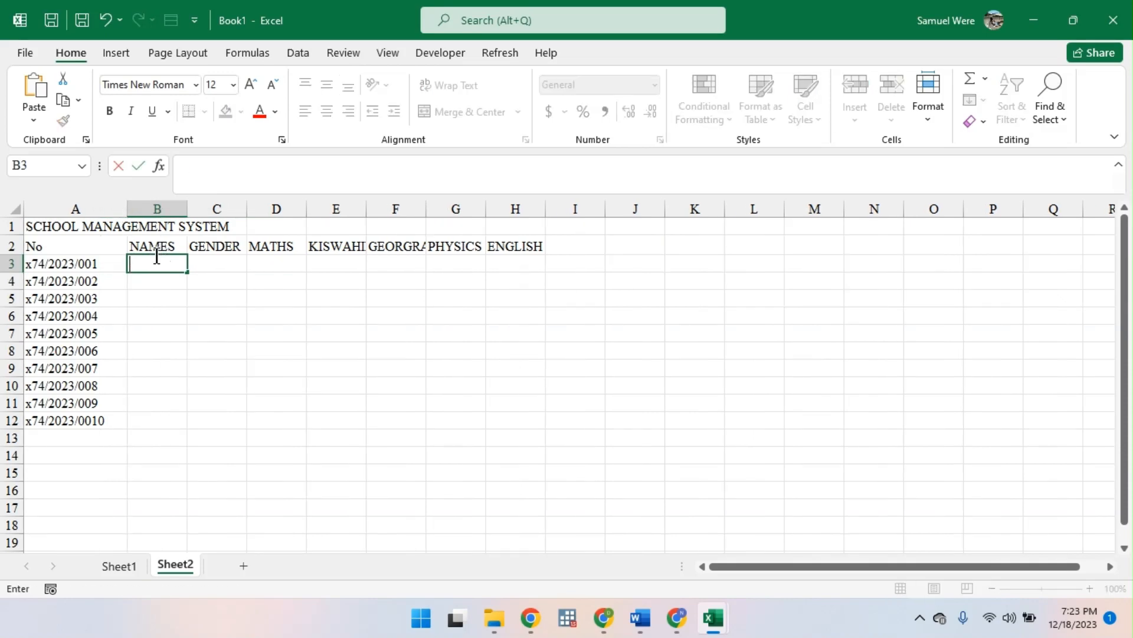
text(james)
key(Return)
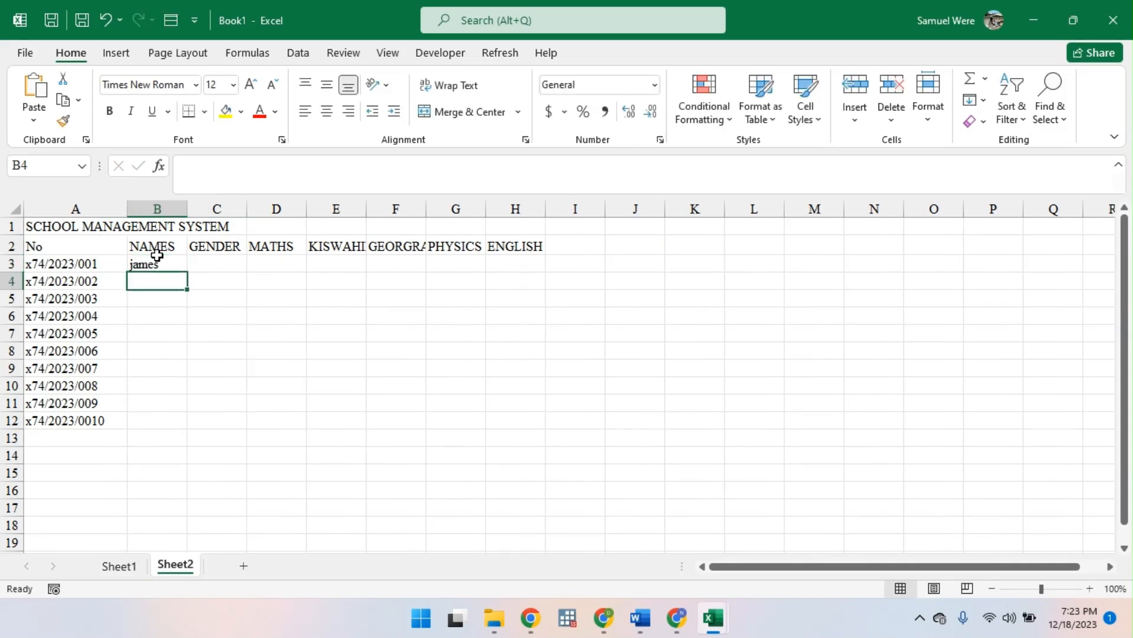
text(k)
key(BackSpace)
text(j)
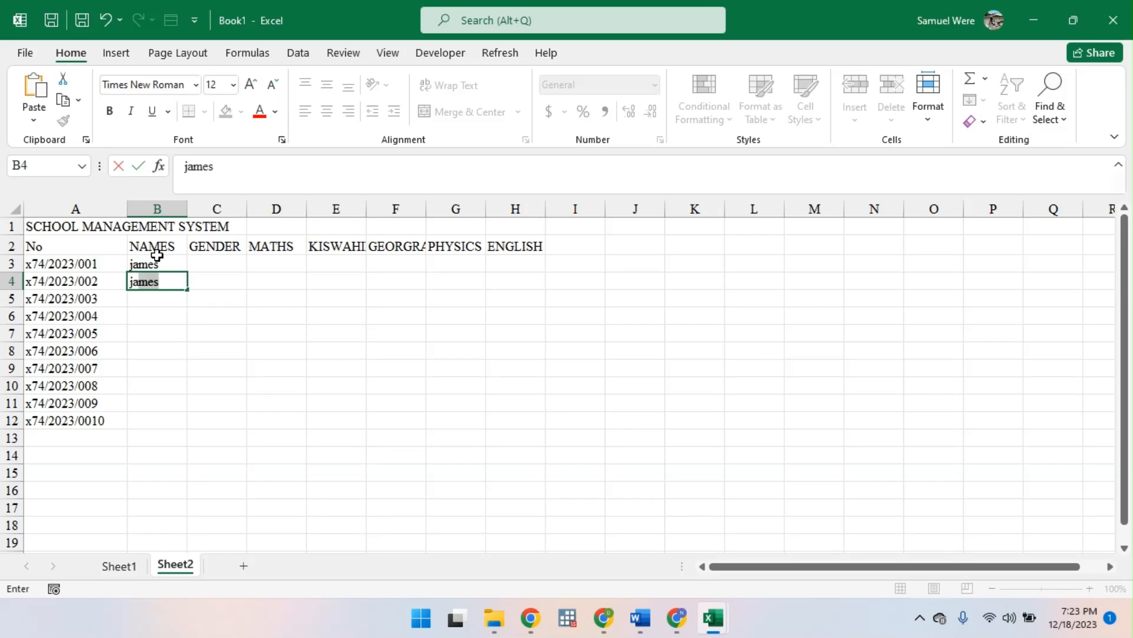
text(ade)
key(Return)
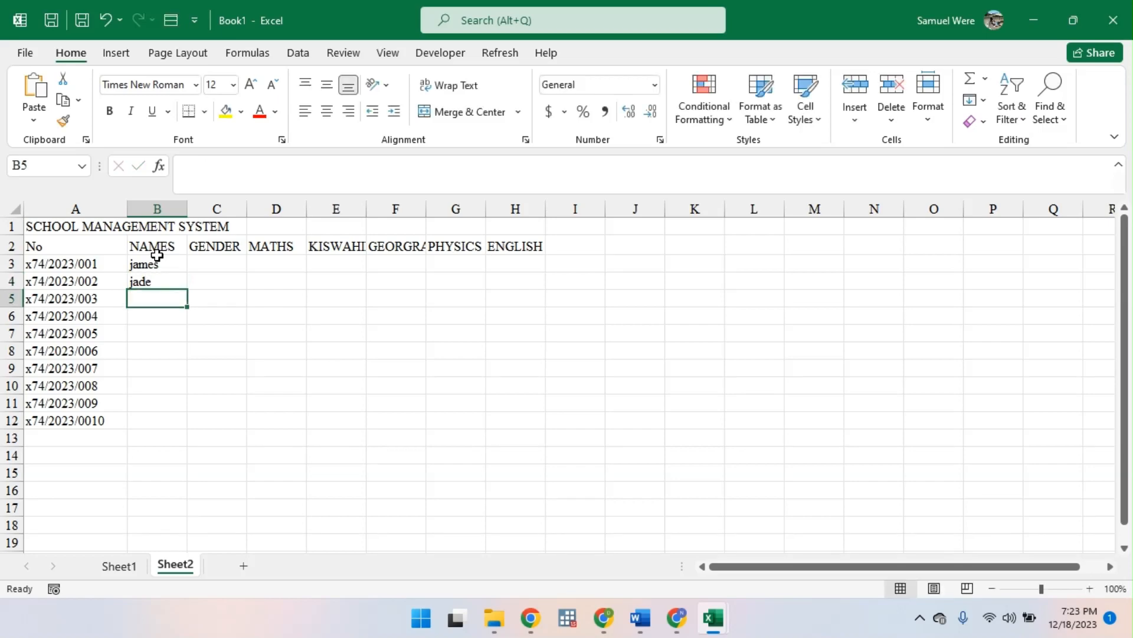
text(jackl)
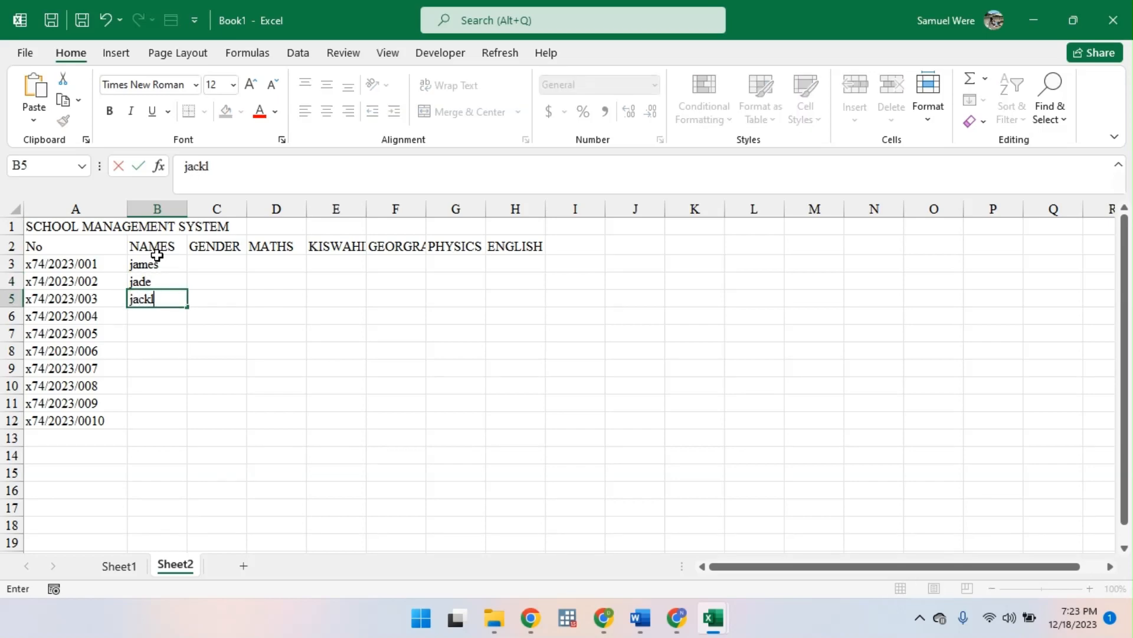
text(ine)
key(Return)
- Enter the next four students' first names in B6:B9
text(jot)
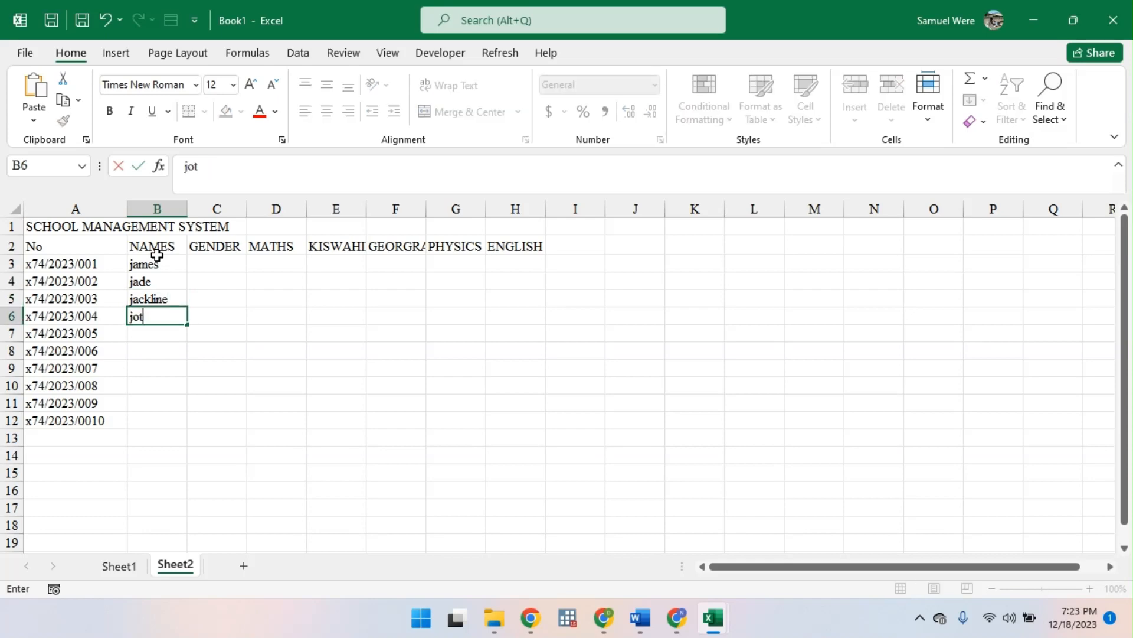
key(Return)
text(job)
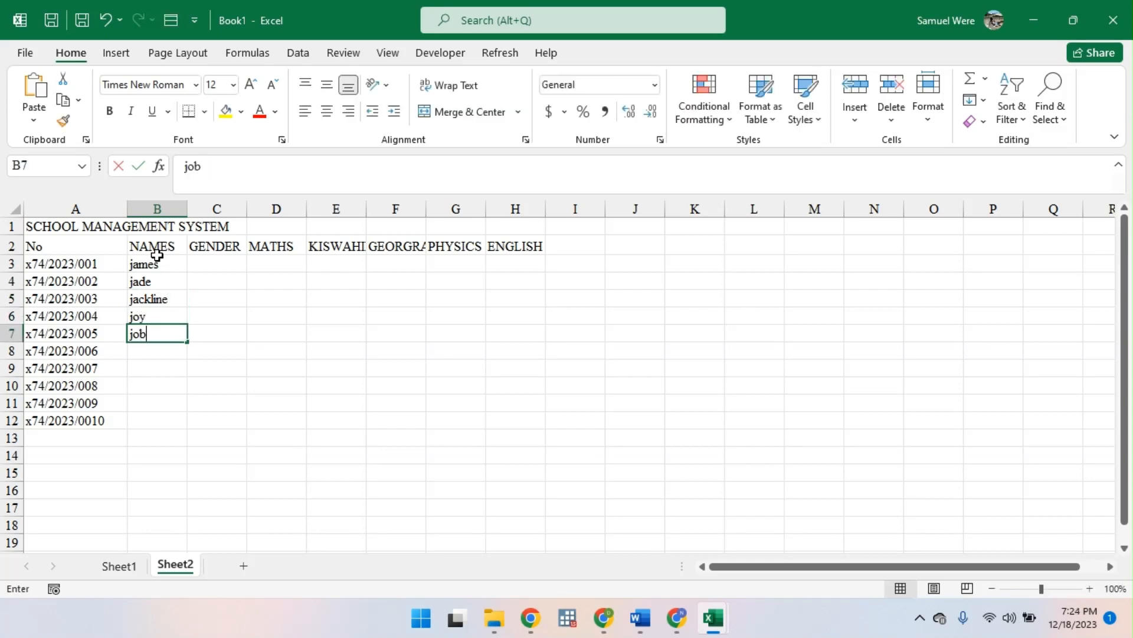
key(Return)
text(j)
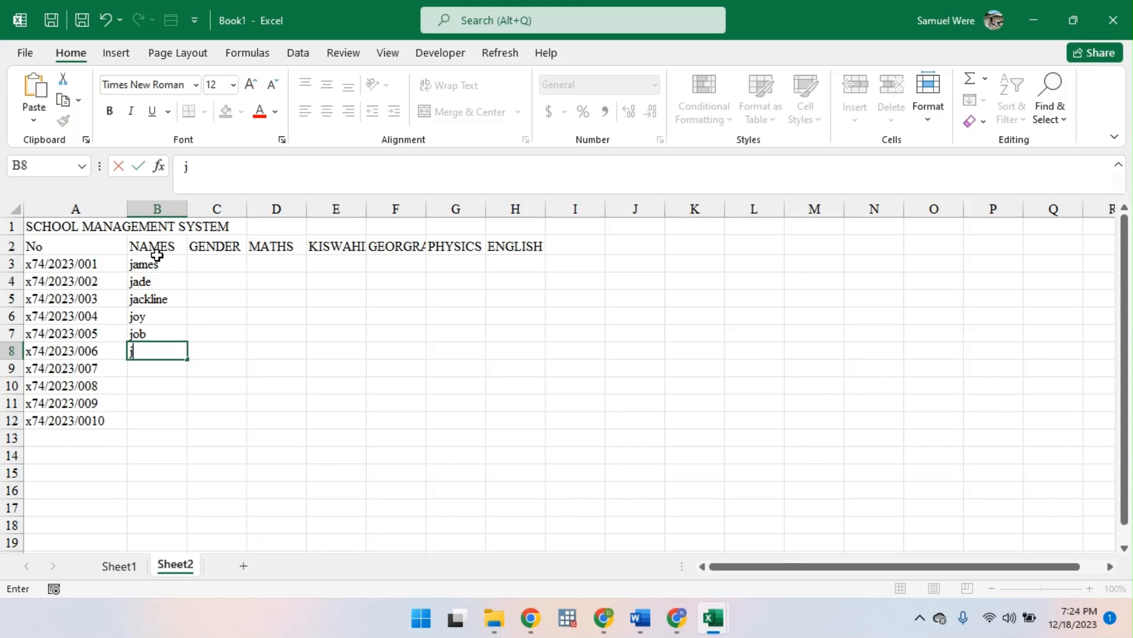
text(ane)
key(Return)
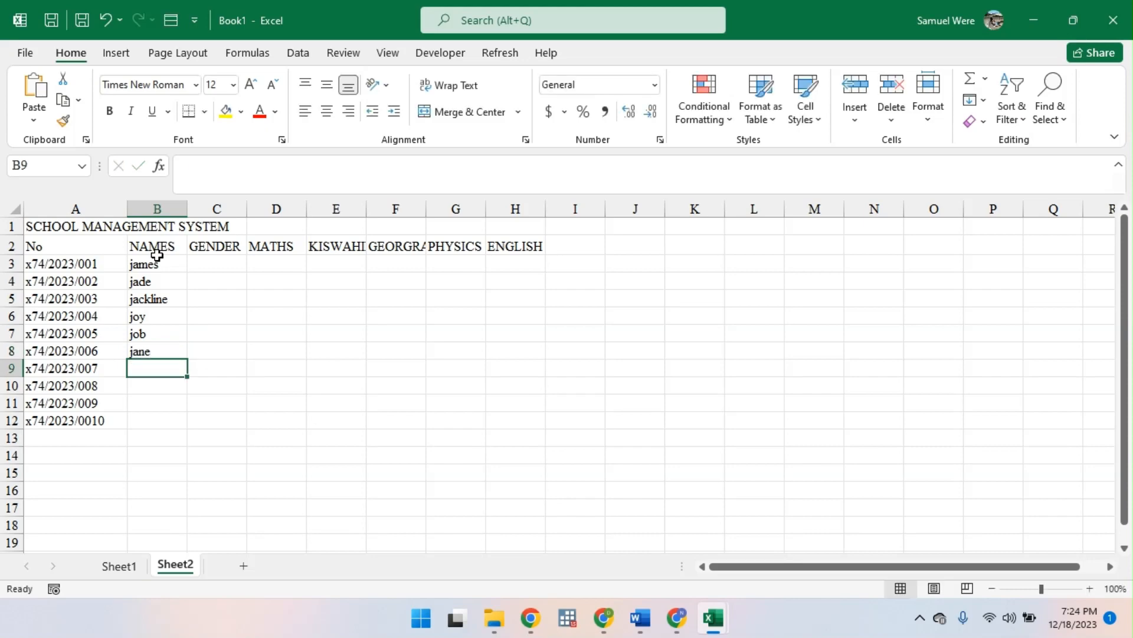
text(jam)
key(BackSpace)
key(BackSpace)
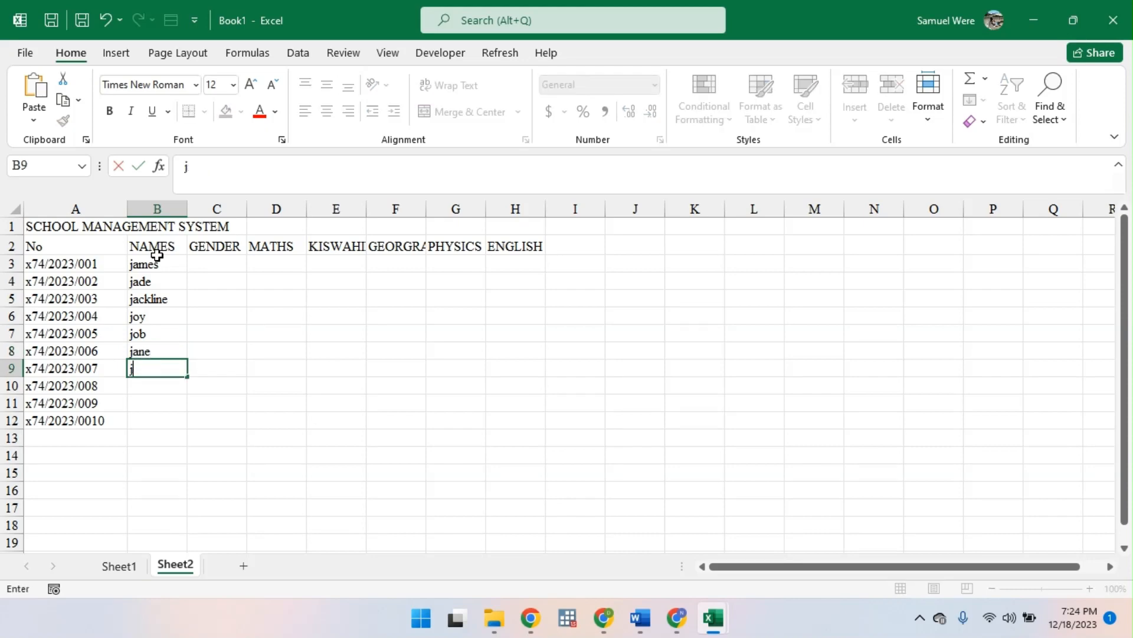
text(oe)
key(Return)
- Enter the last three students' first names in B10:B12 under NAMES
text(hj)
key(BackSpace)
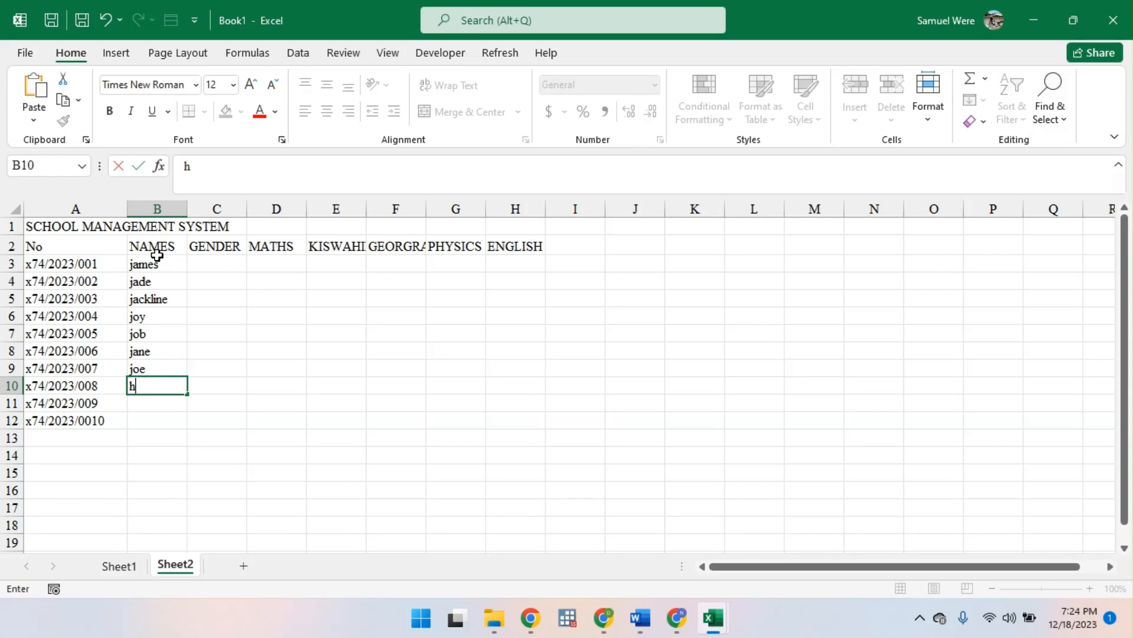
text(jeff)
key(Return)
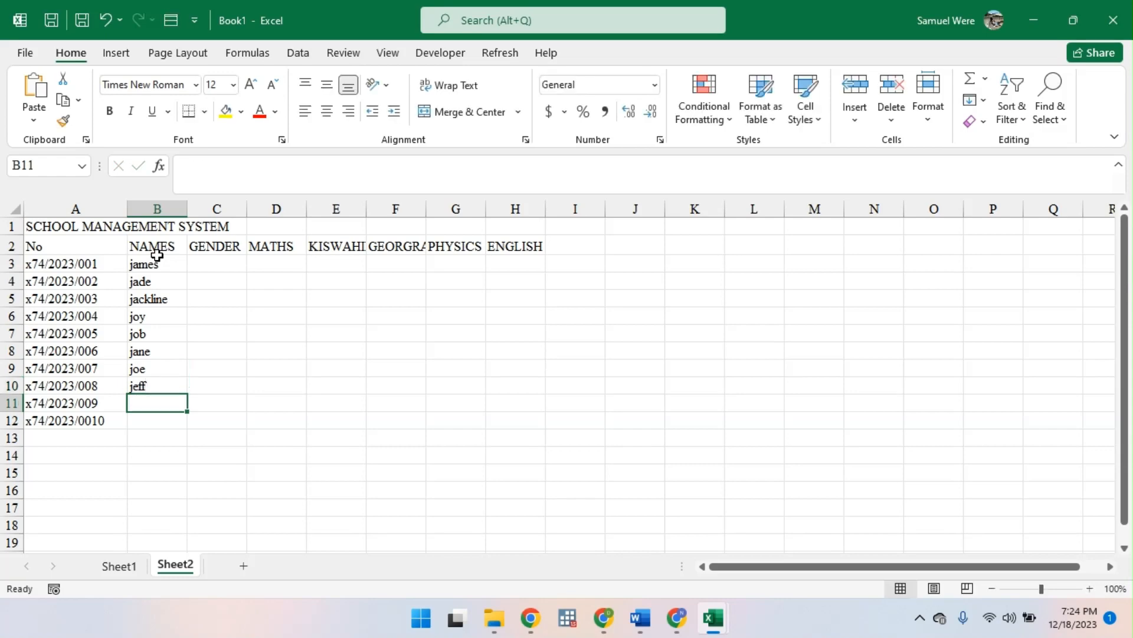
text(j)
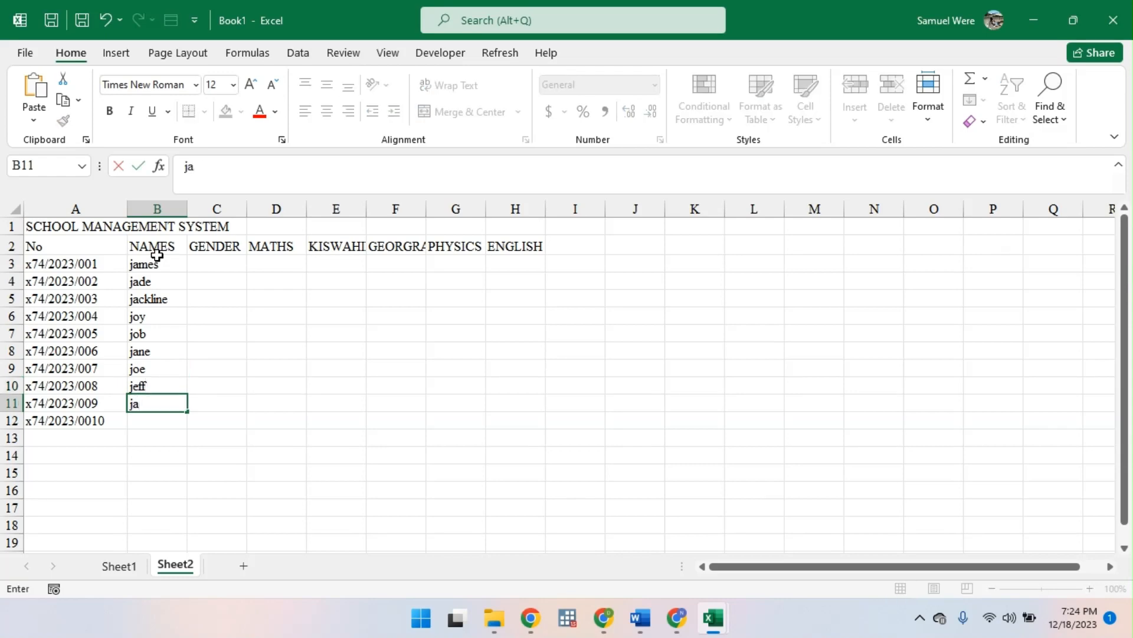
text(a)
key(BackSpace)
text(ohn)
key(Return)
text(j)
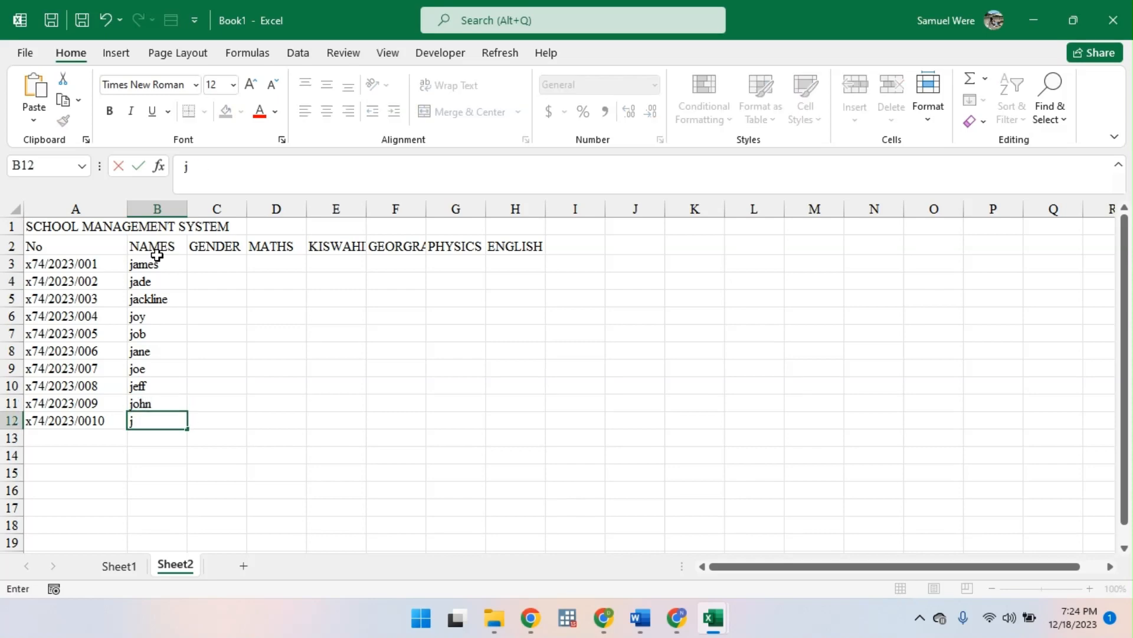
text(esus)
key(Return)
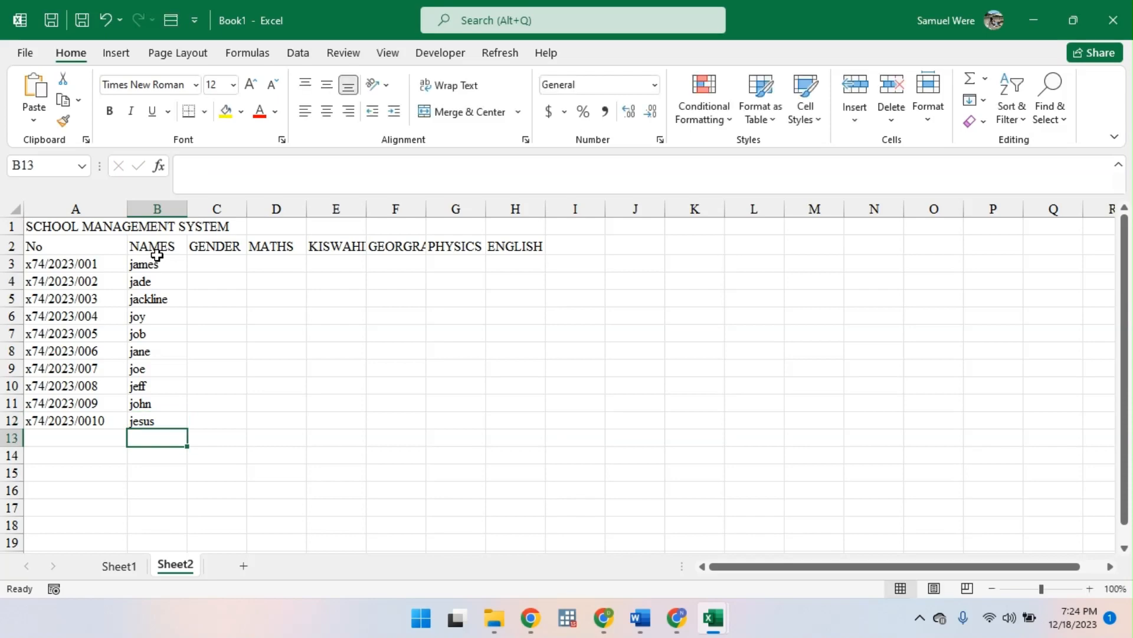
- Enter male in C3 under GENDER for the first student
click(216, 260)
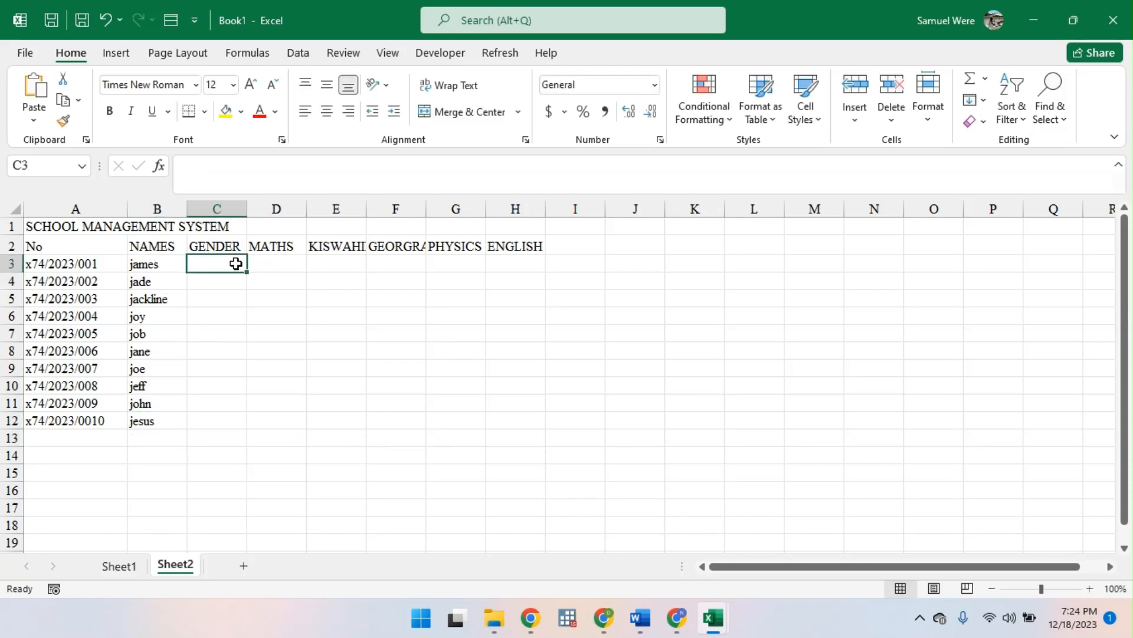
text(fnak)
key(BackSpace)
key(BackSpace)
key(BackSpace)
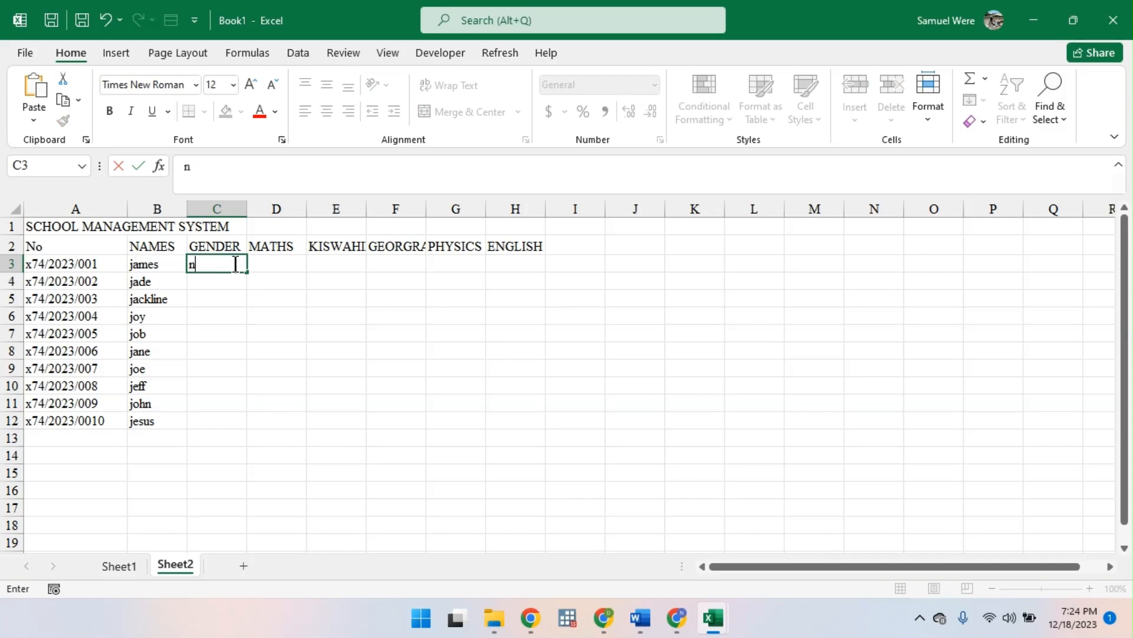
text(make)
key(Return)
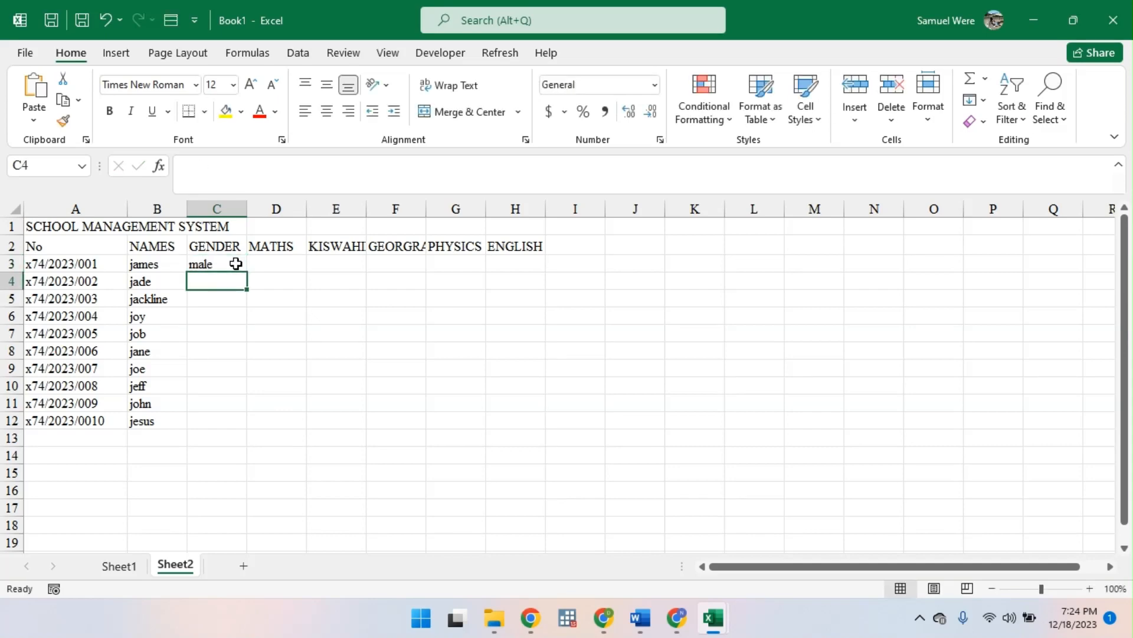
- Enter male in C4 and female in C5 and C6 under GENDER
text(male)
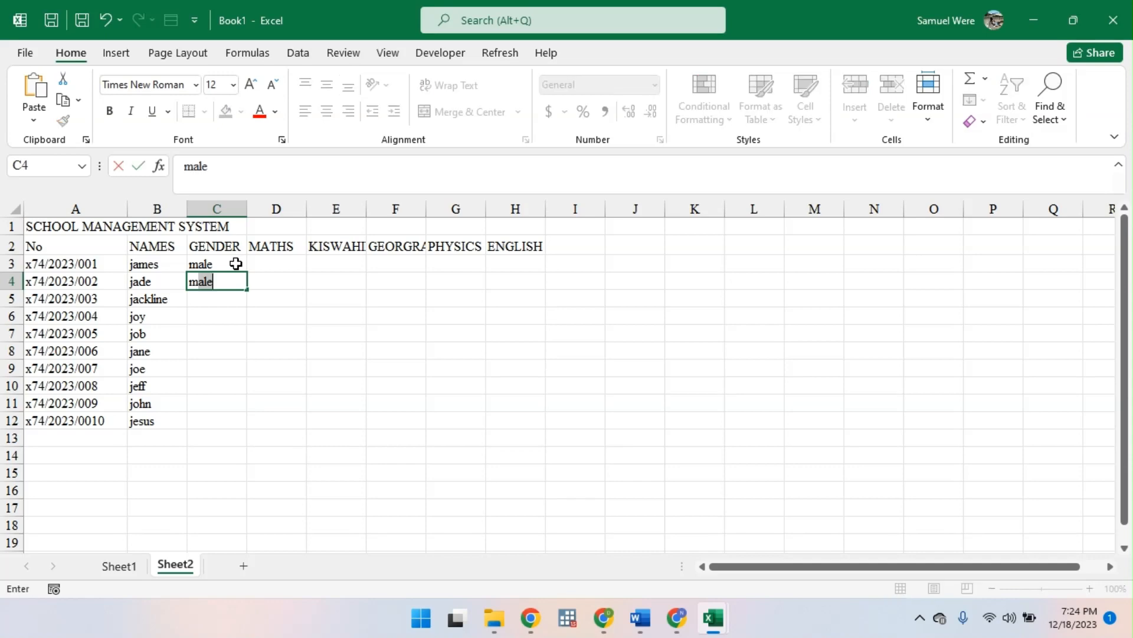
key(Return)
text(female)
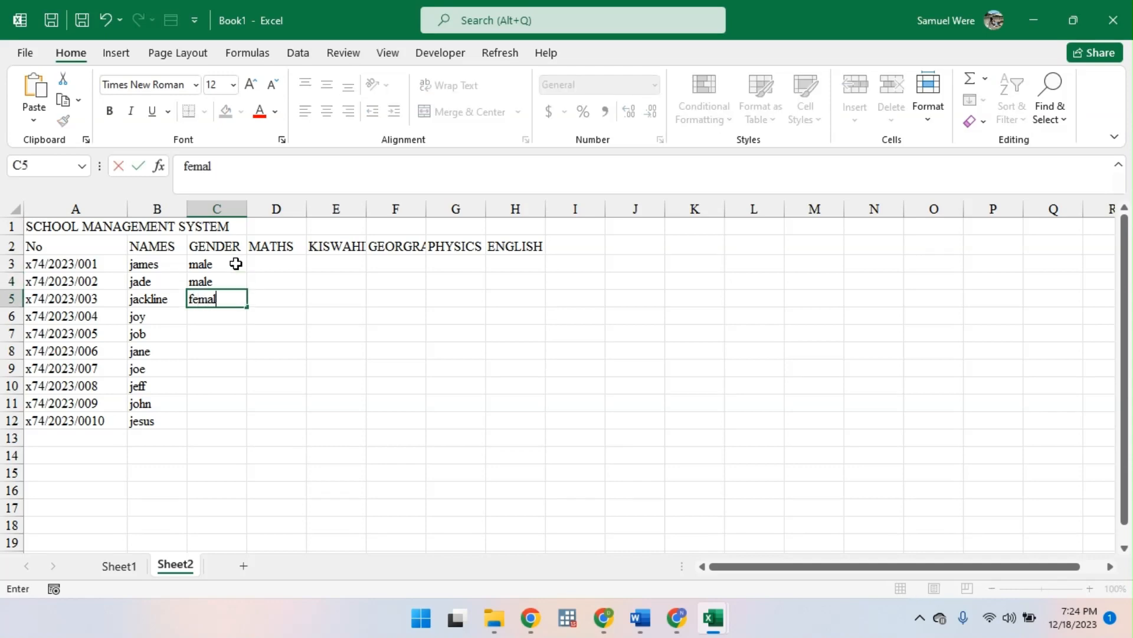
key(Return)
text(f)
key(Return)
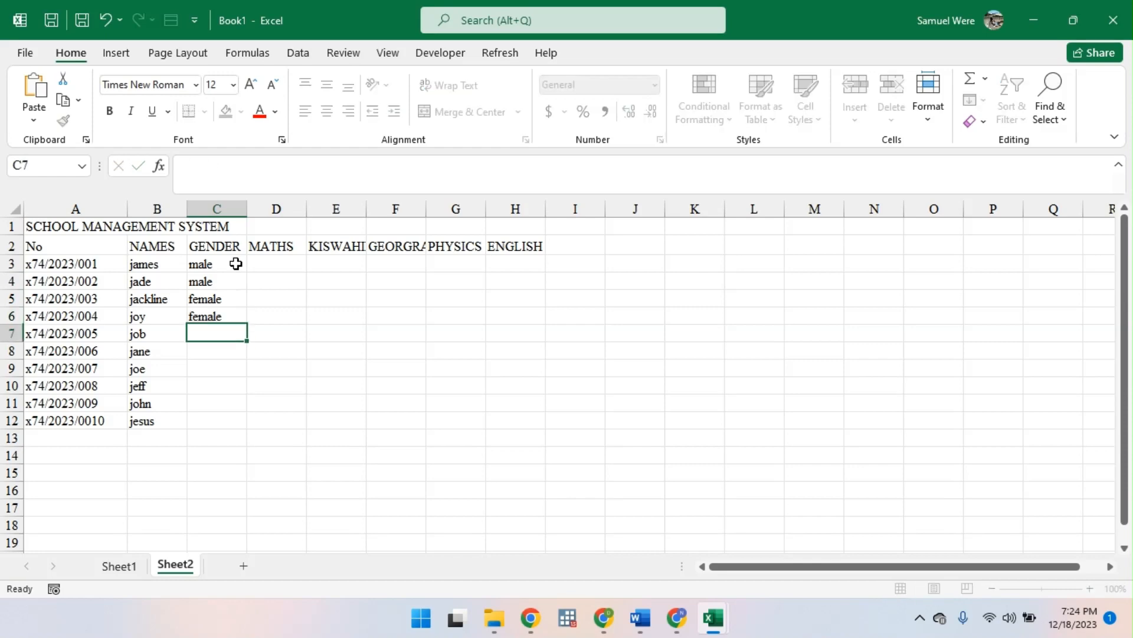
- Enter male in C7 and female in C8 under GENDER
text(f)
key(BackSpace)
key(BackSpace)
text(male)
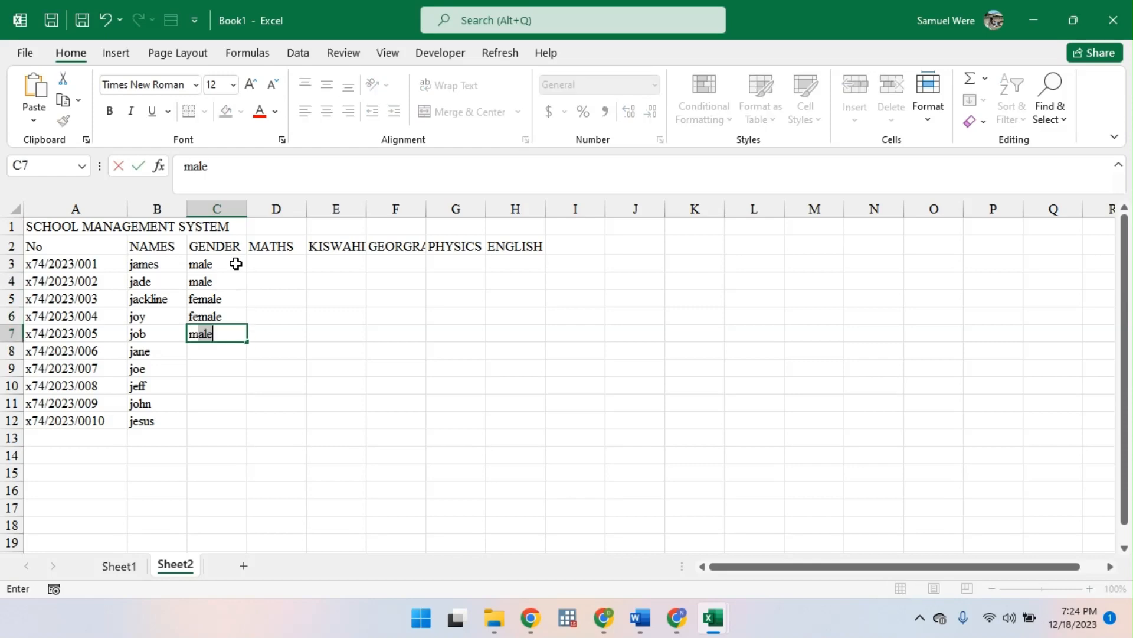
key(Return)
text(female)
key(Return)
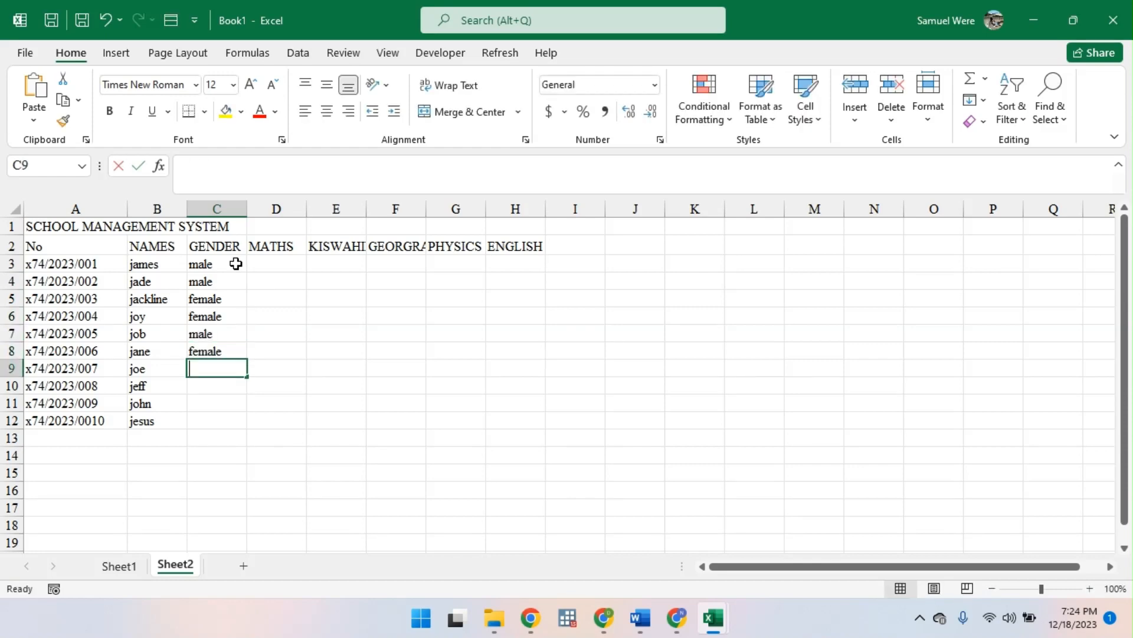
- Enter male for the last four students in C9:C12 under GENDER
text(male)
key(Return)
text(male)
key(Return)
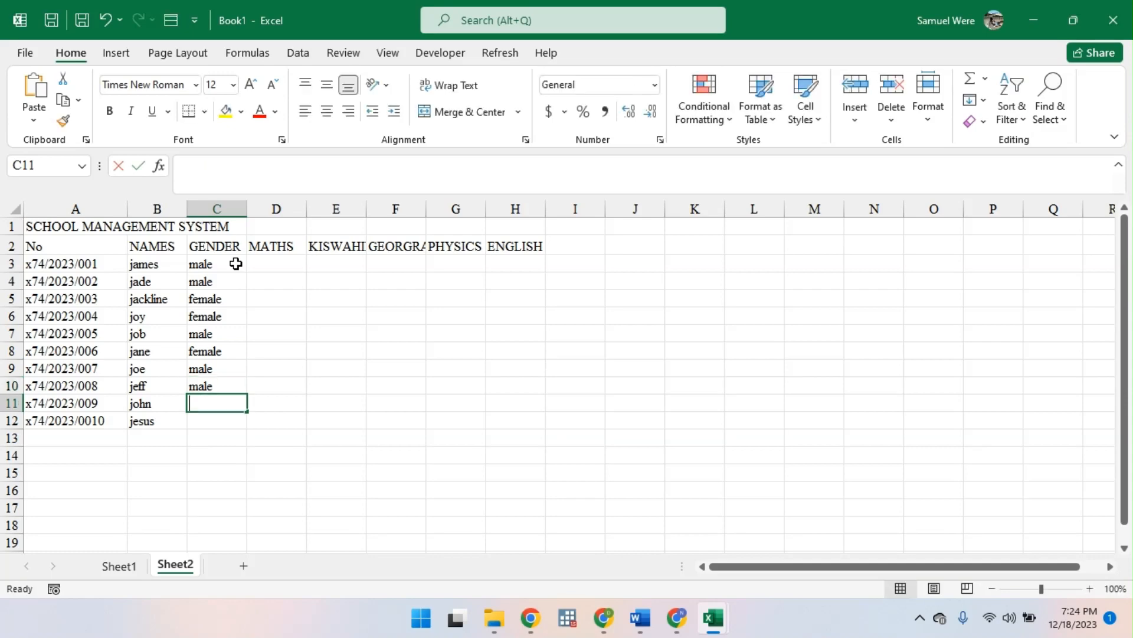
text(male)
key(Return)
text(male)
key(Return)
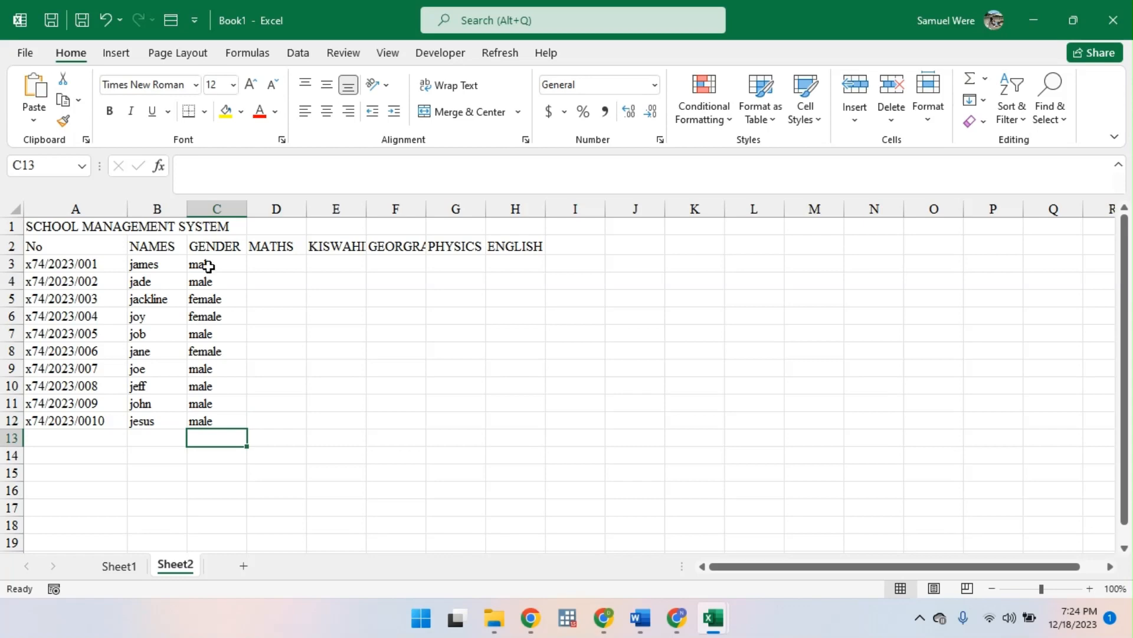
click(192, 28)
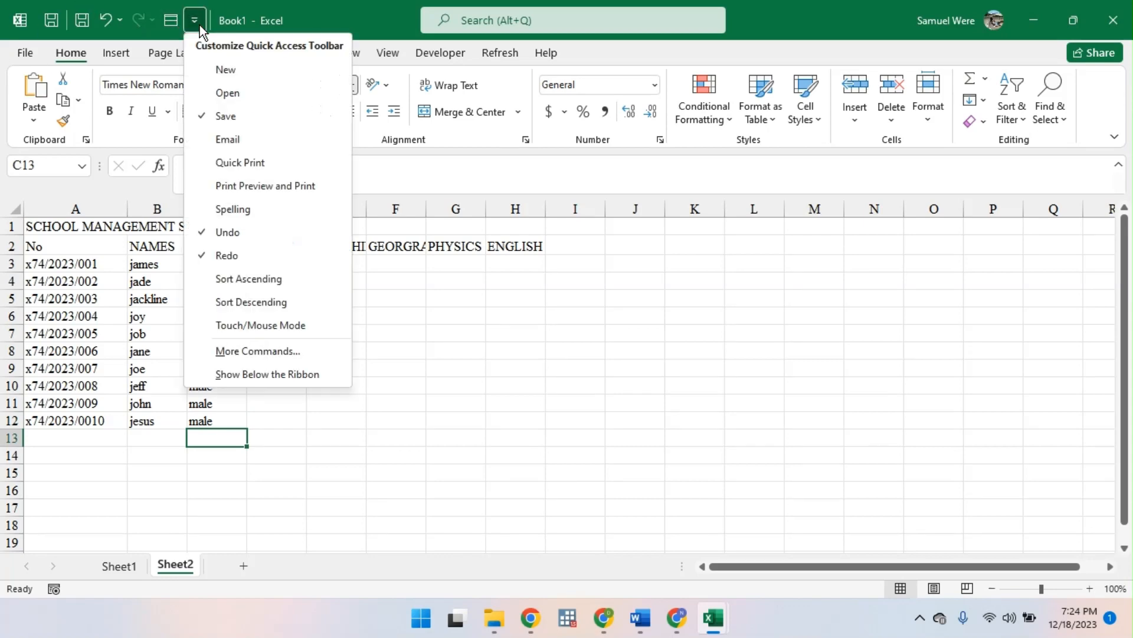
click(546, 311)
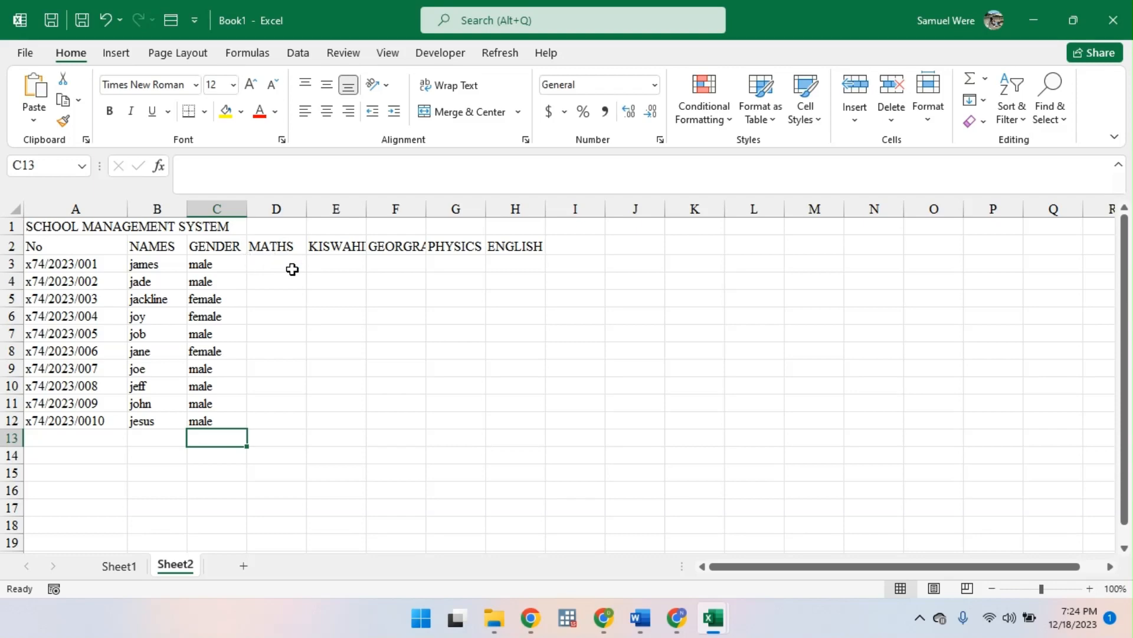
drag(45, 232, 285, 260)
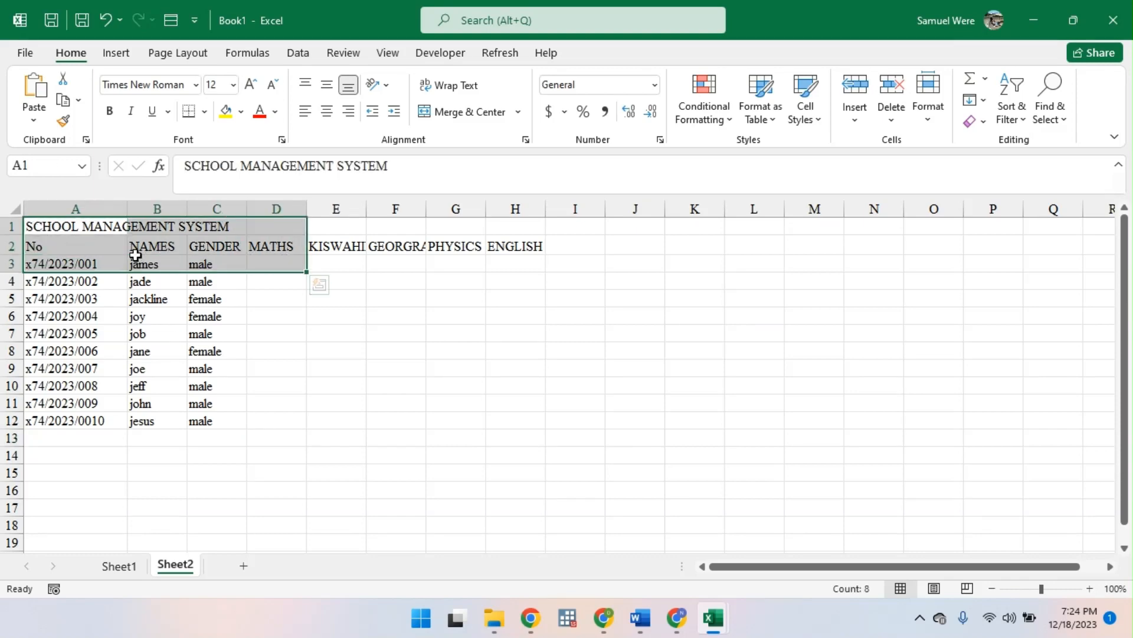
drag(137, 258, 216, 282)
key(Up)
- Enter the formula =RANDBETWEEN(20,100) in D3 to generate a random MATHS mark
click(283, 271)
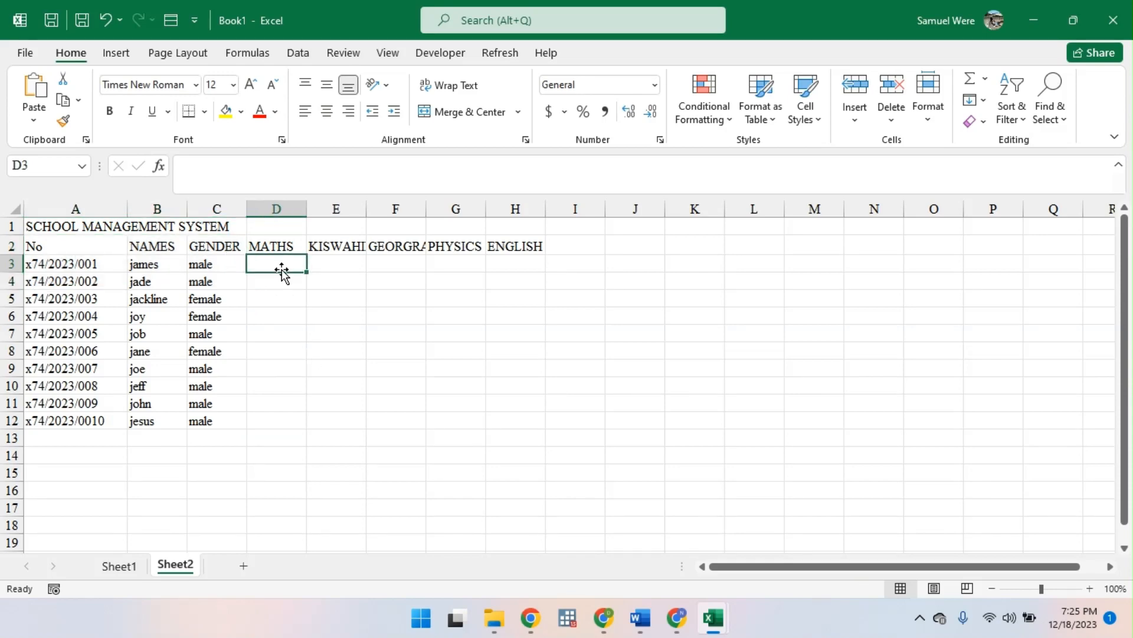
text(=rab)
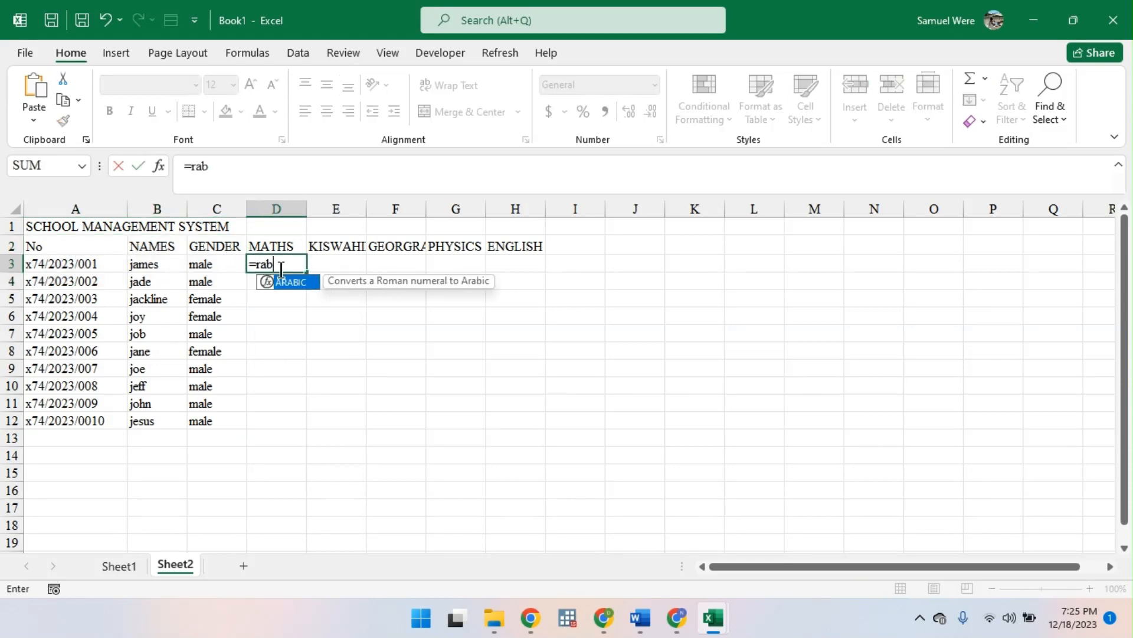
key(BackSpace)
text(n)
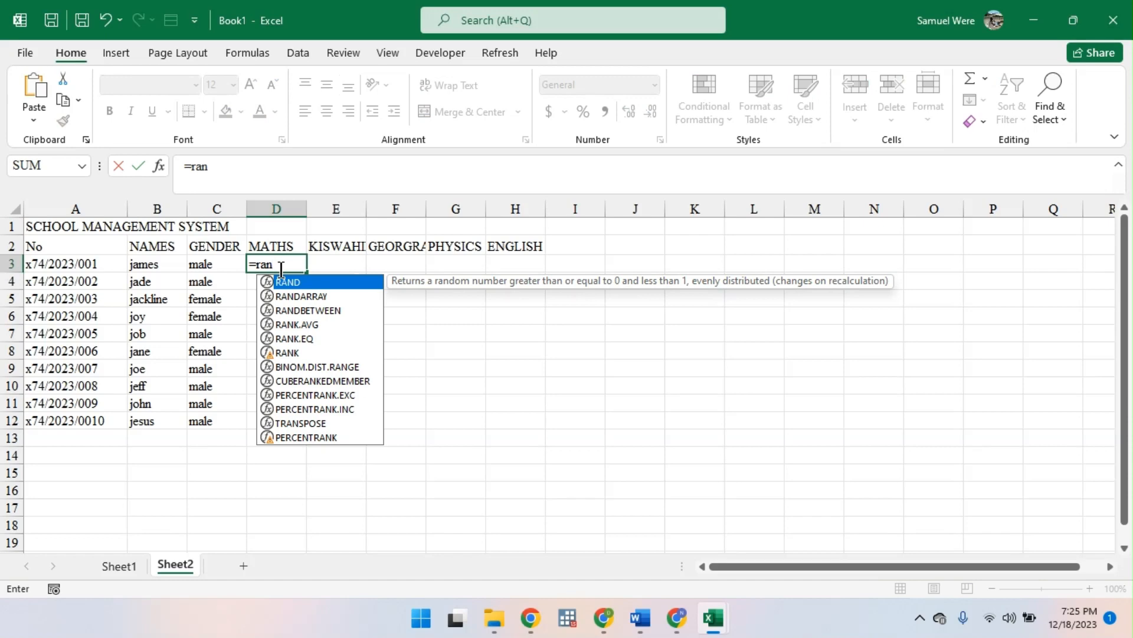
key(Down)
key(Down)
key(Down)
key(Up)
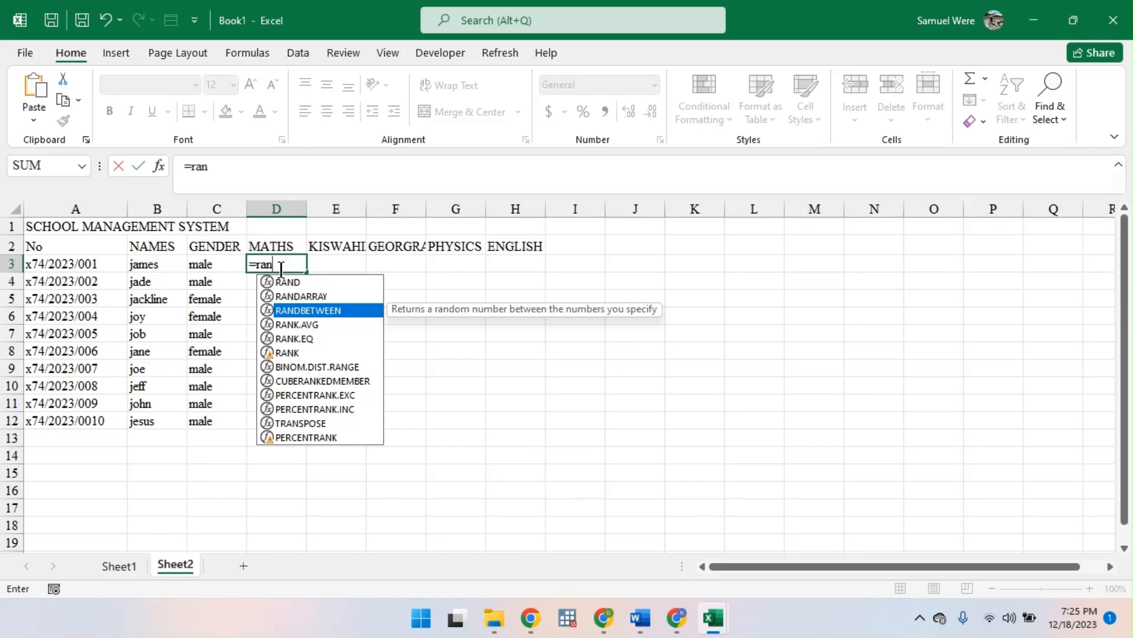
key(Tab)
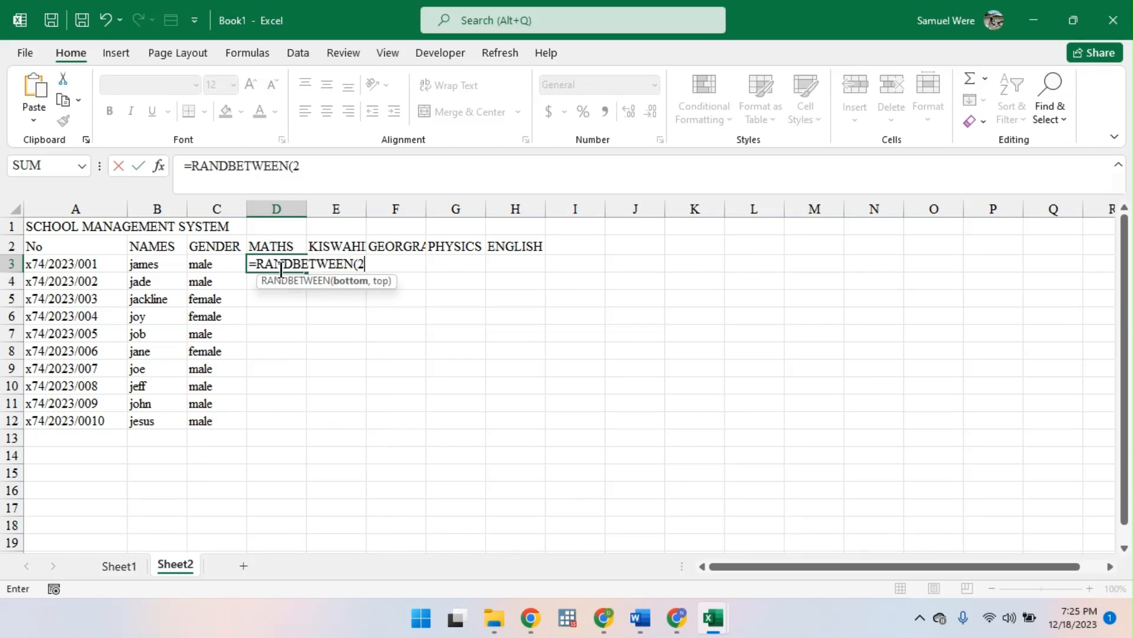
text(20,100))
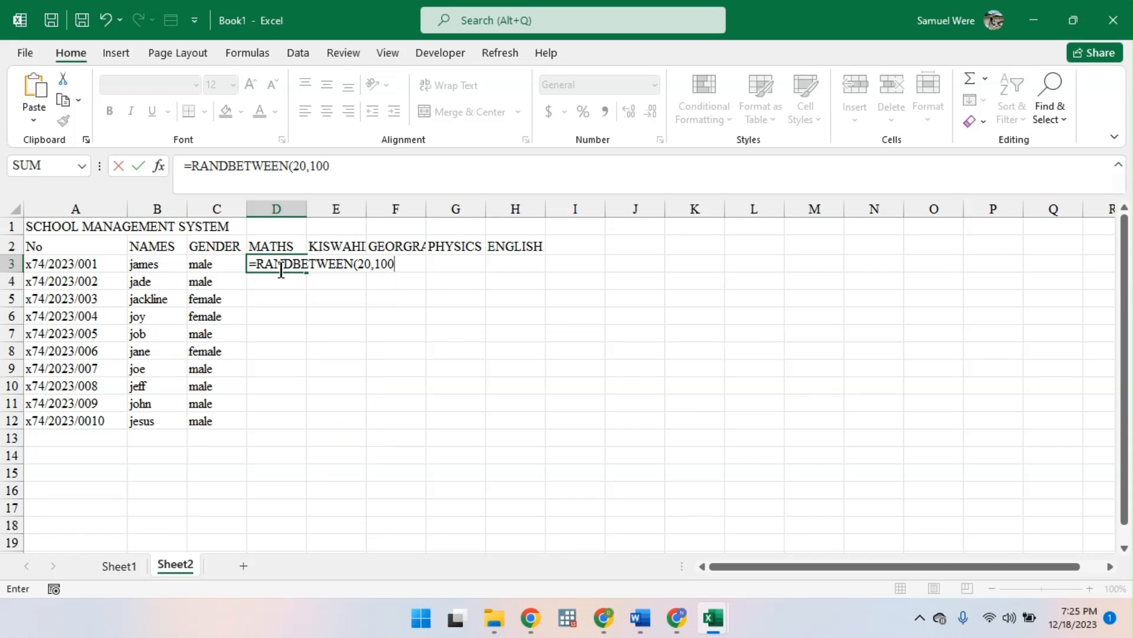
key(Return)
- Fill the D3 random-mark formula down to row 12 and across to the ENGLISH column, covering D3:H12
click(302, 264)
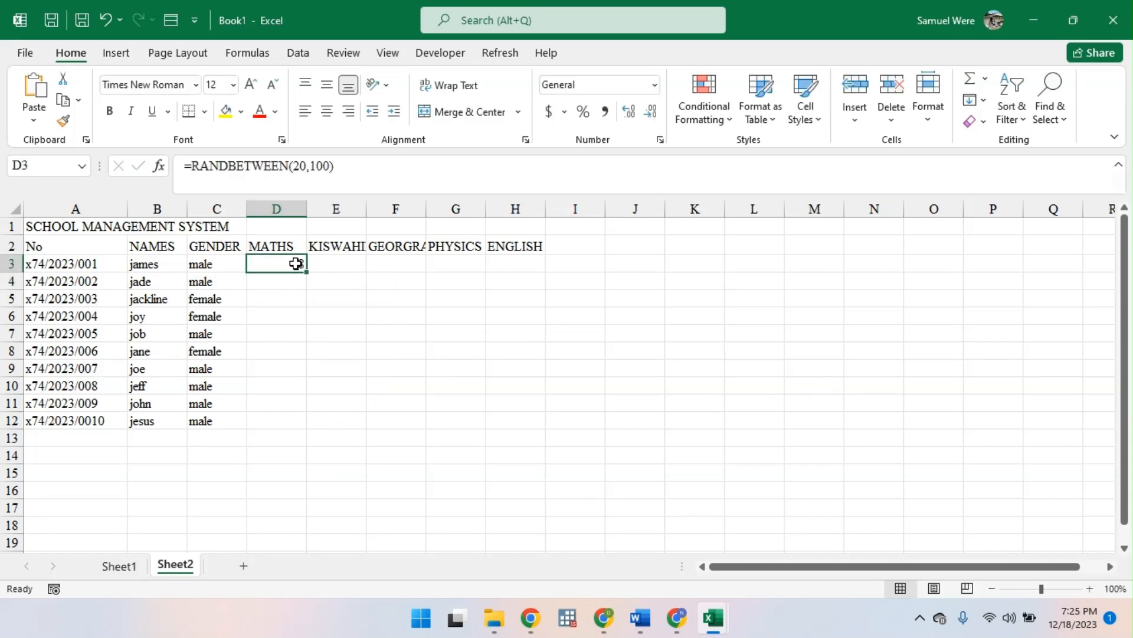
drag(306, 273, 312, 429)
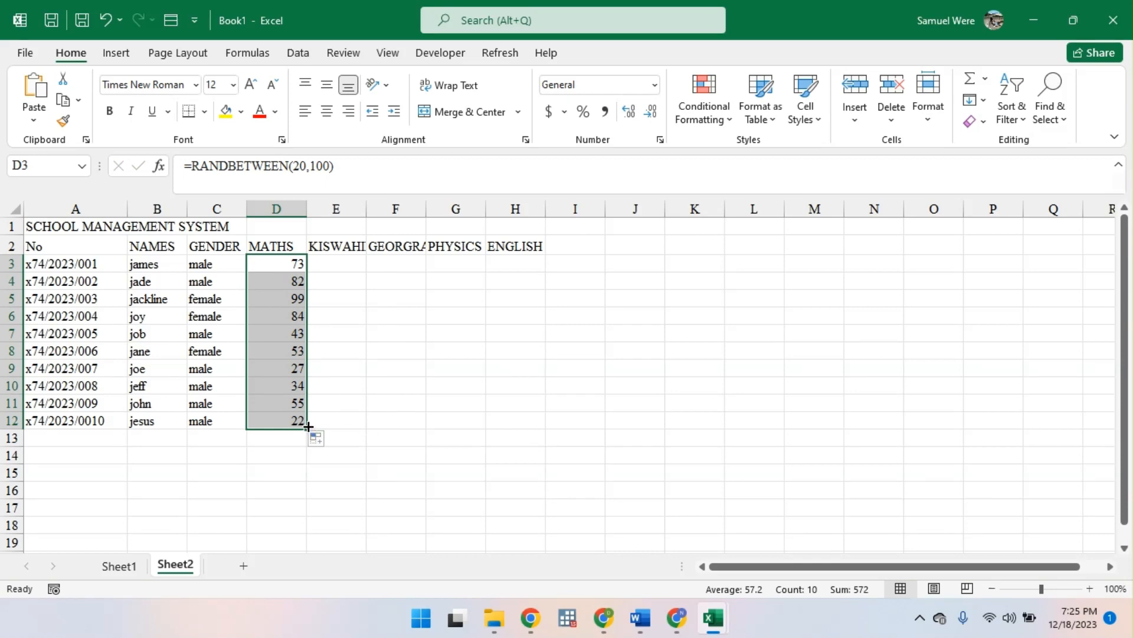
double_click(298, 267)
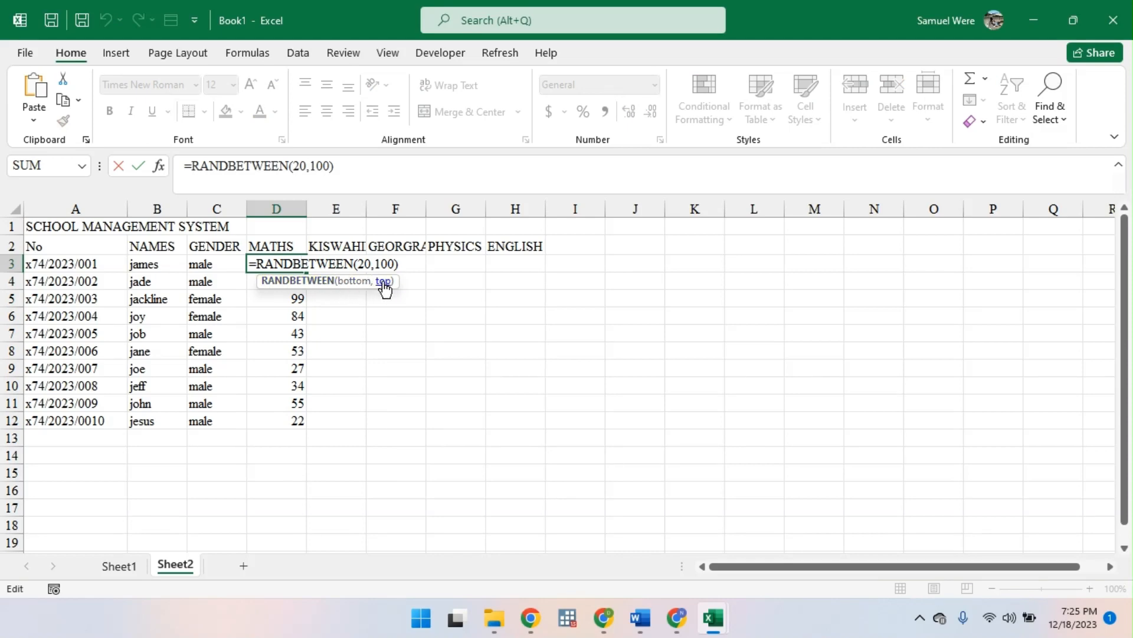
key(Return)
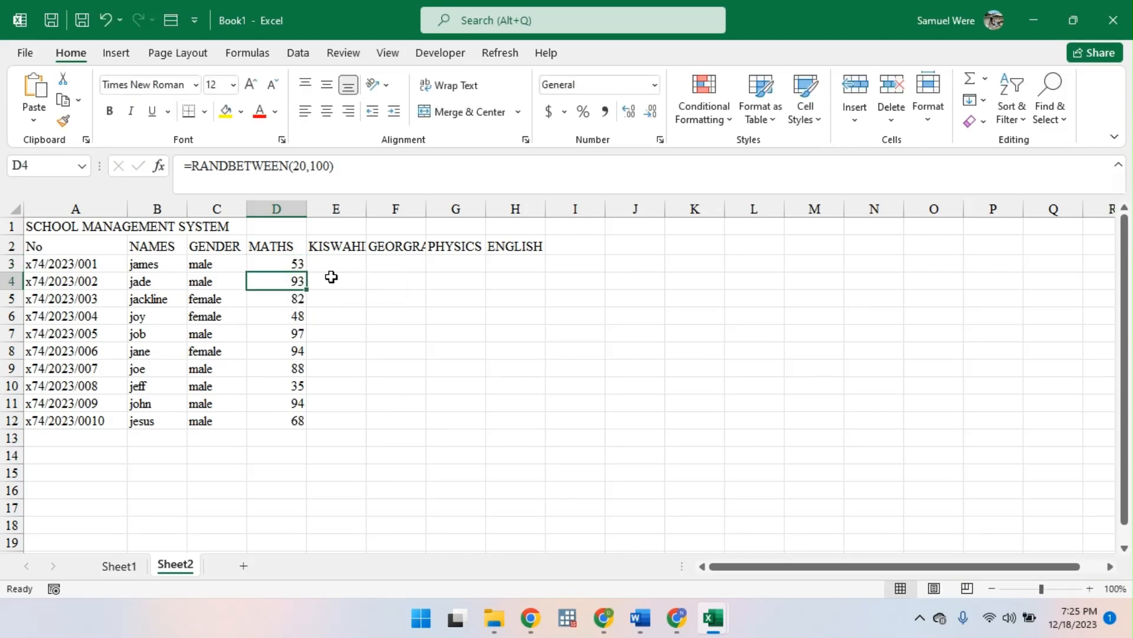
drag(278, 263, 521, 411)
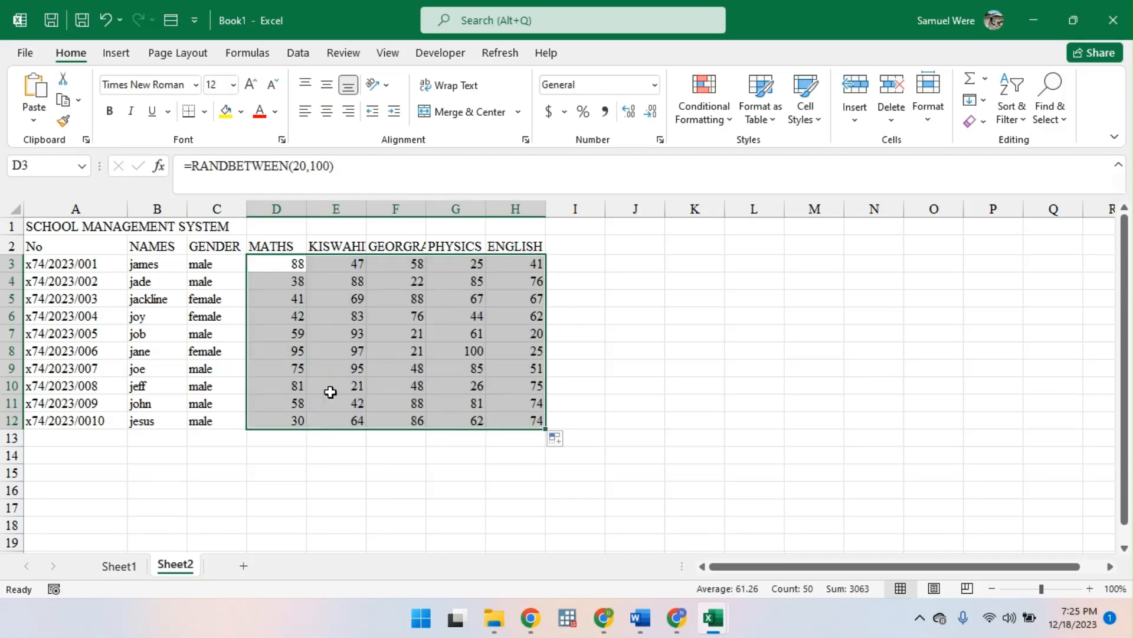
- Enter a temporary k in D15 to make the random marks recalculate, and clear that cell again
click(280, 400)
click(281, 475)
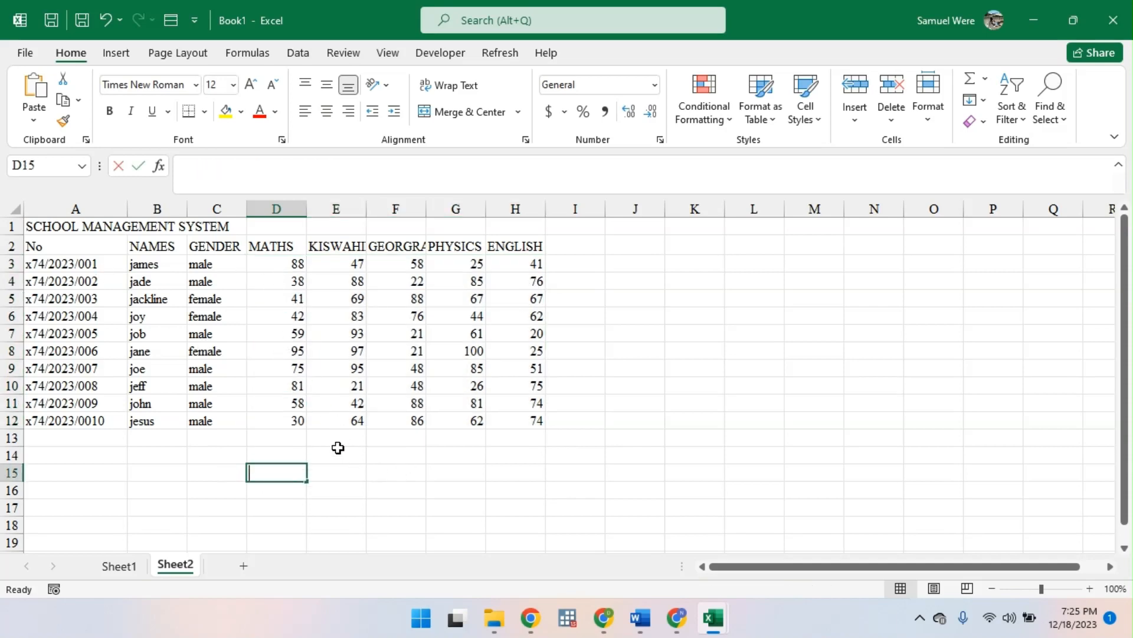
text(k)
key(Return)
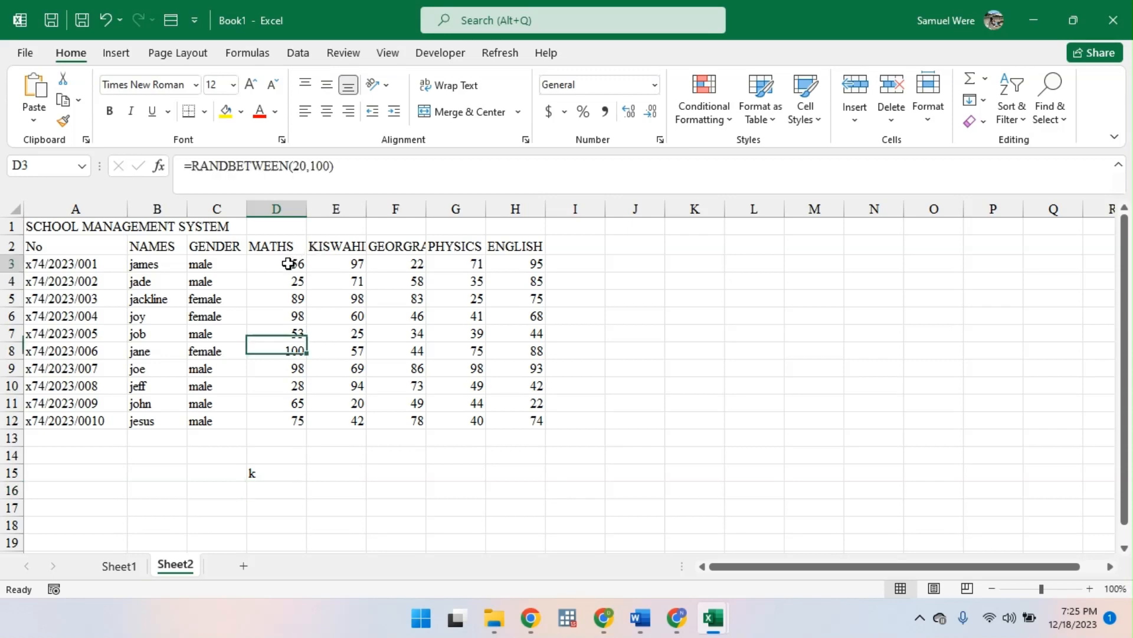
drag(291, 261, 532, 440)
click(277, 473)
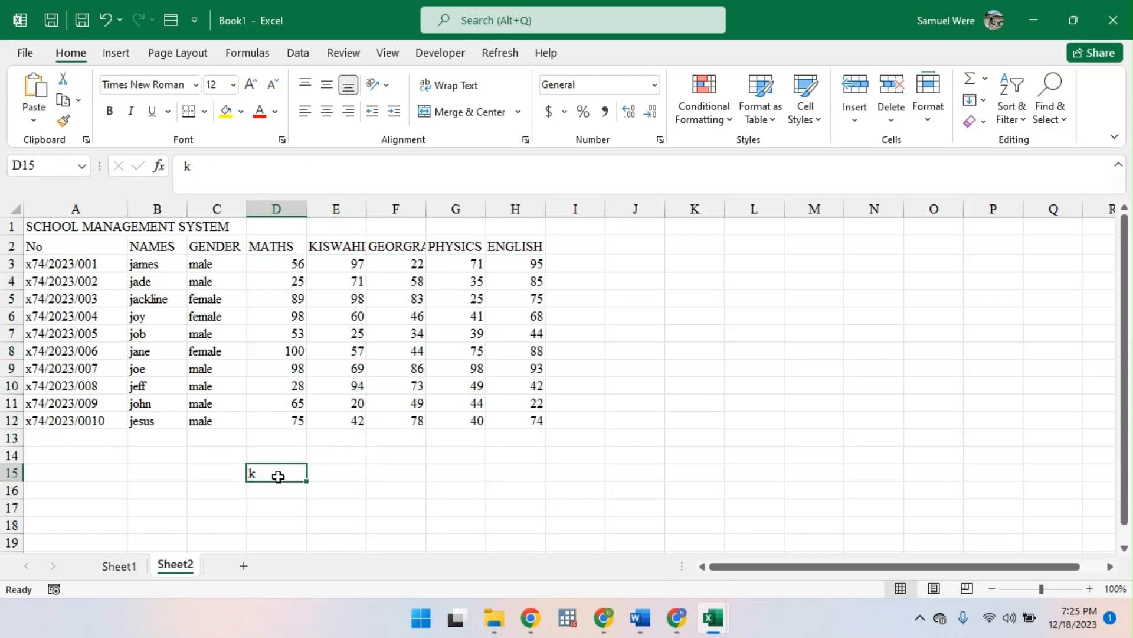
key(BackSpace)
key(Return)
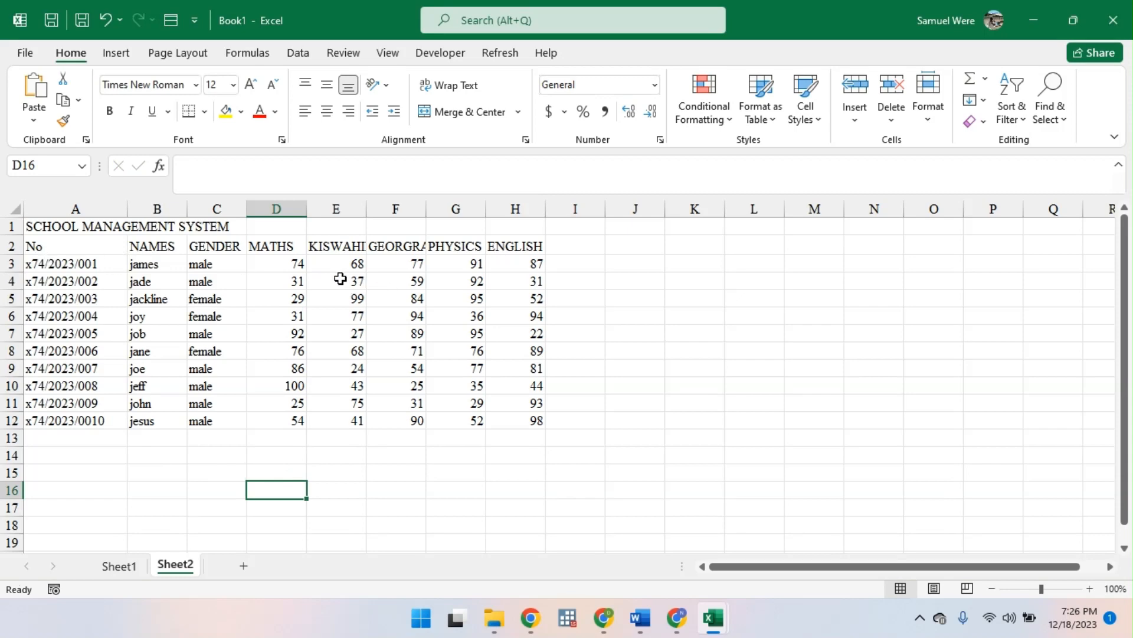
- Copy the whole school management table A1:H12 and add a new blank worksheet after Sheet2
click(285, 264)
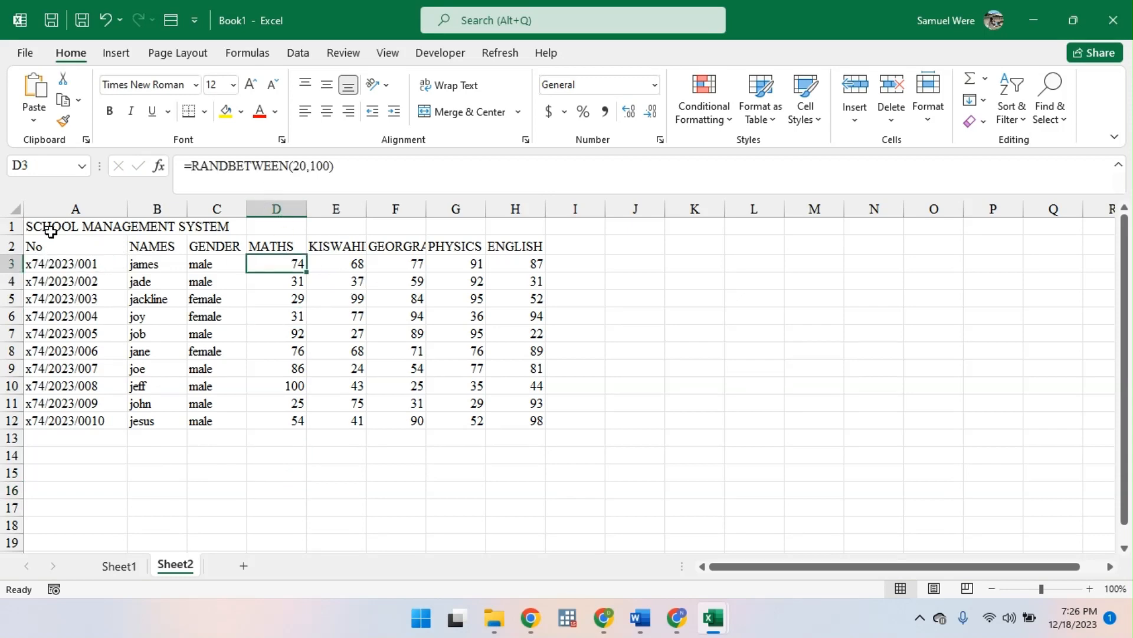
drag(51, 232, 189, 299)
key(ctrl+a)
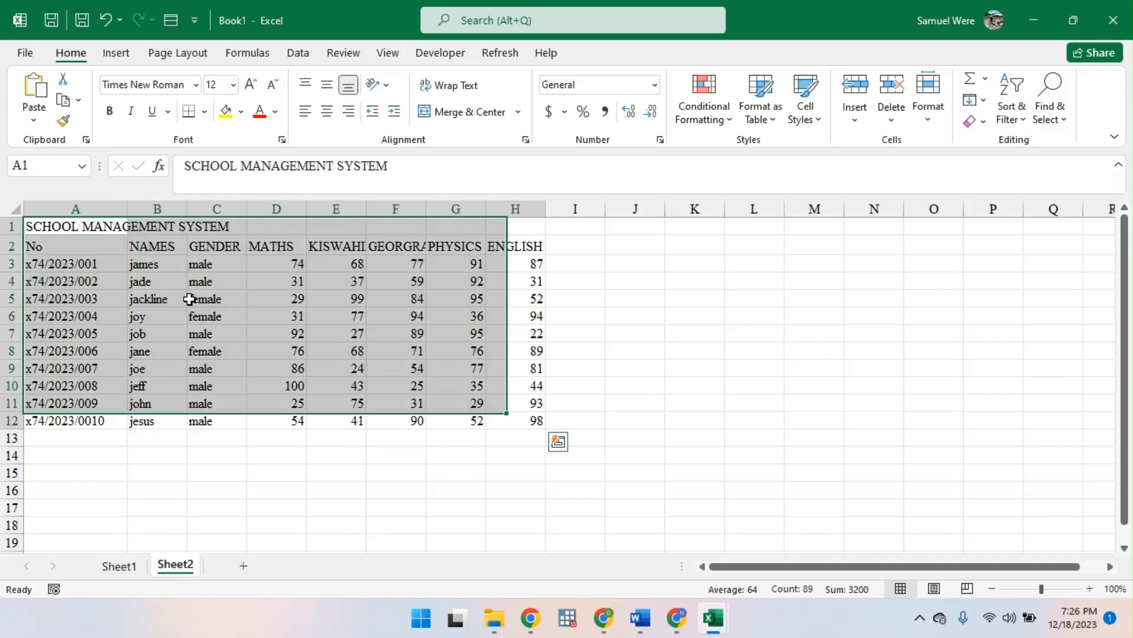
key(ctrl+c)
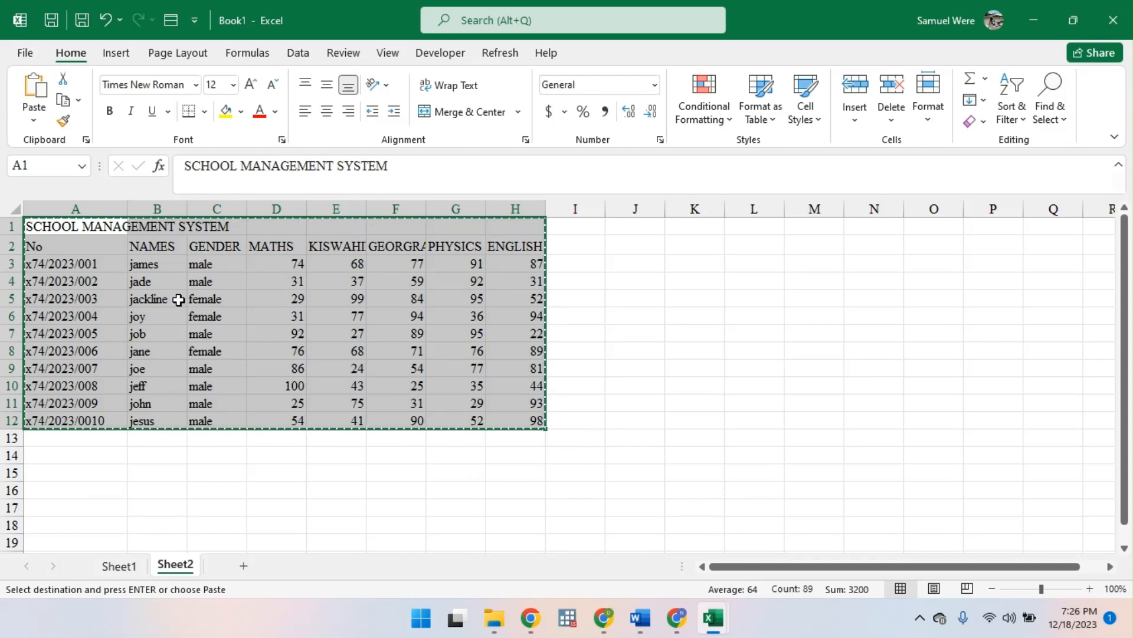
click(242, 570)
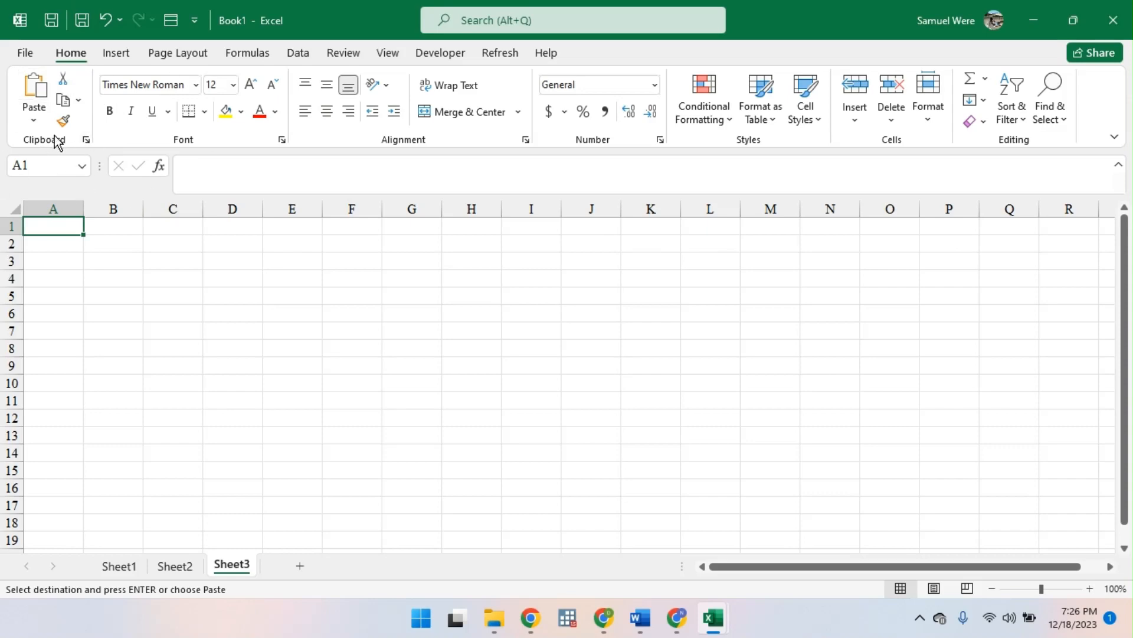
- Switch to the Google Meet call, admit the waiting participant, and return to the Excel workbook
click(603, 617)
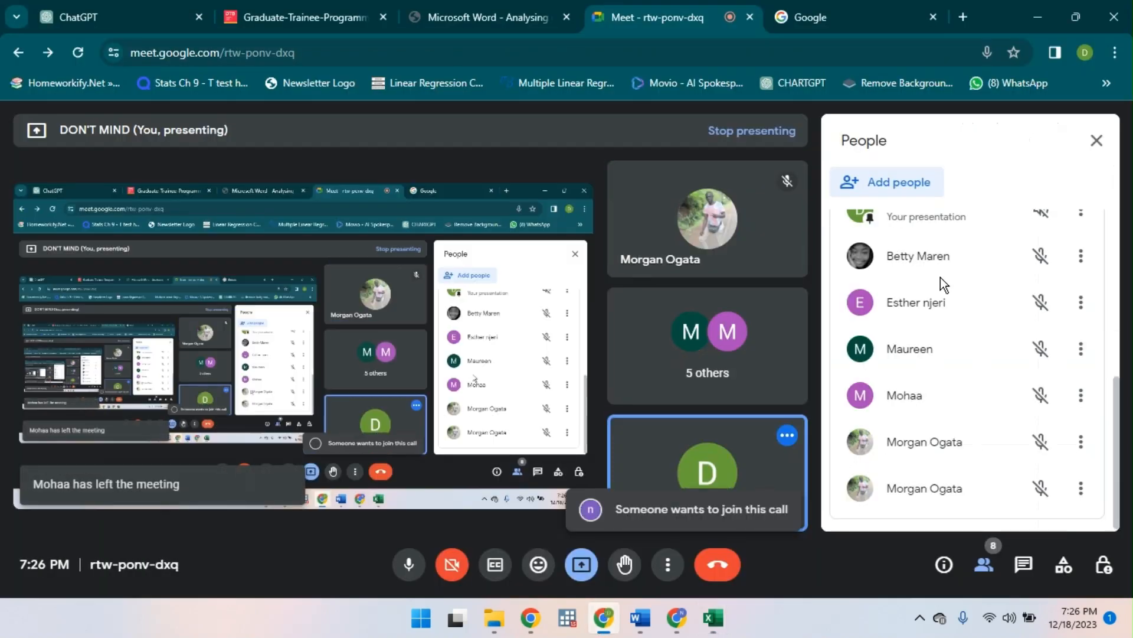
click(1037, 387)
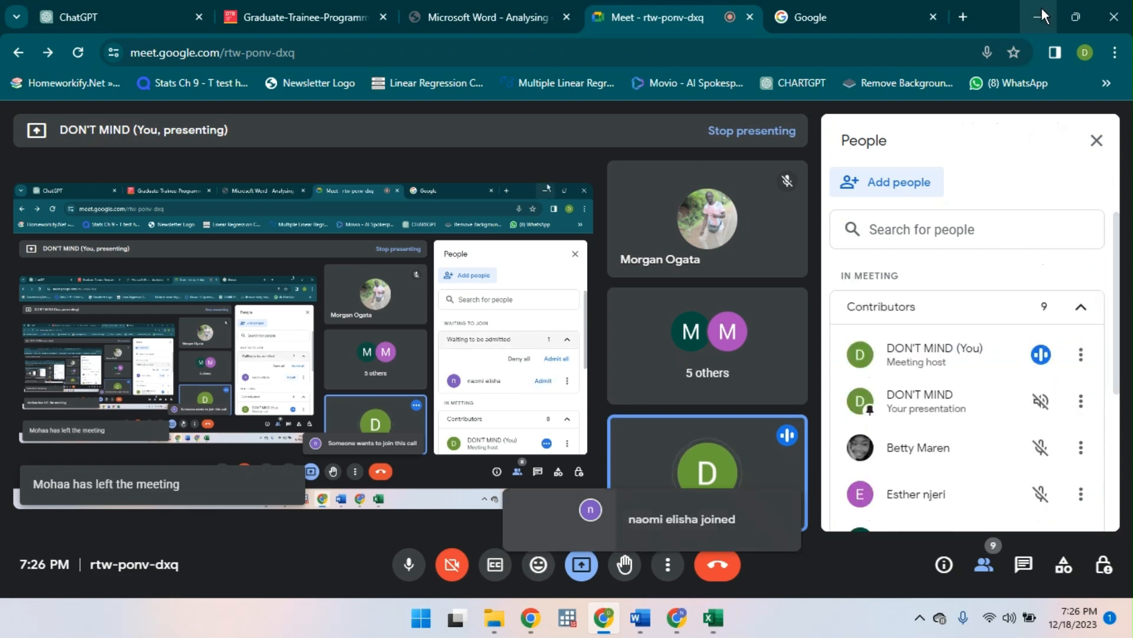
click(1040, 6)
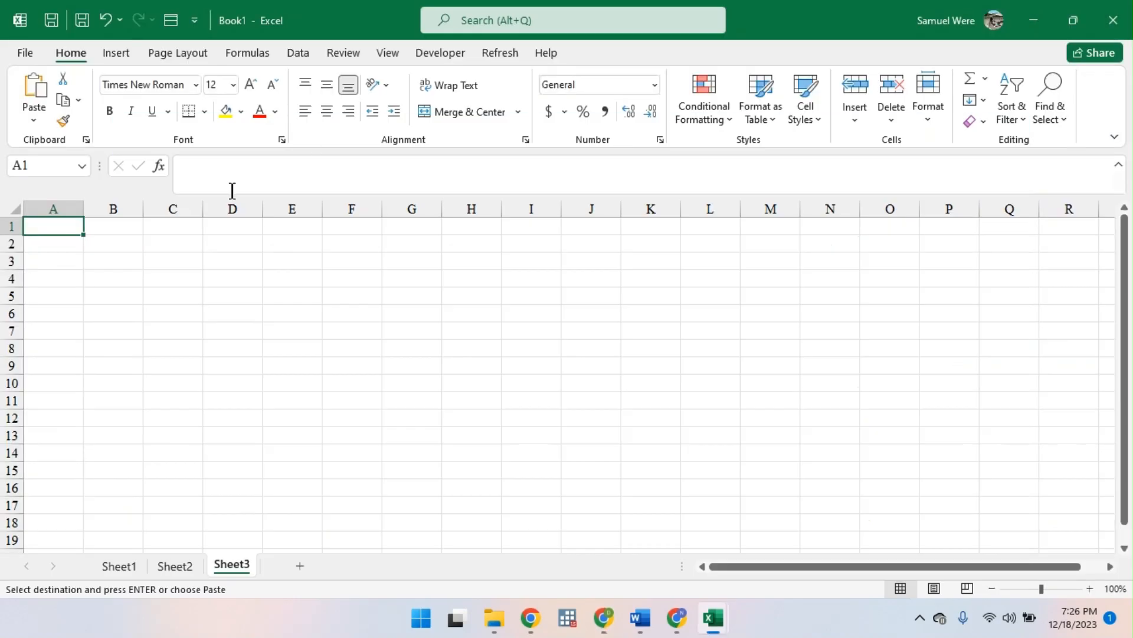
click(34, 118)
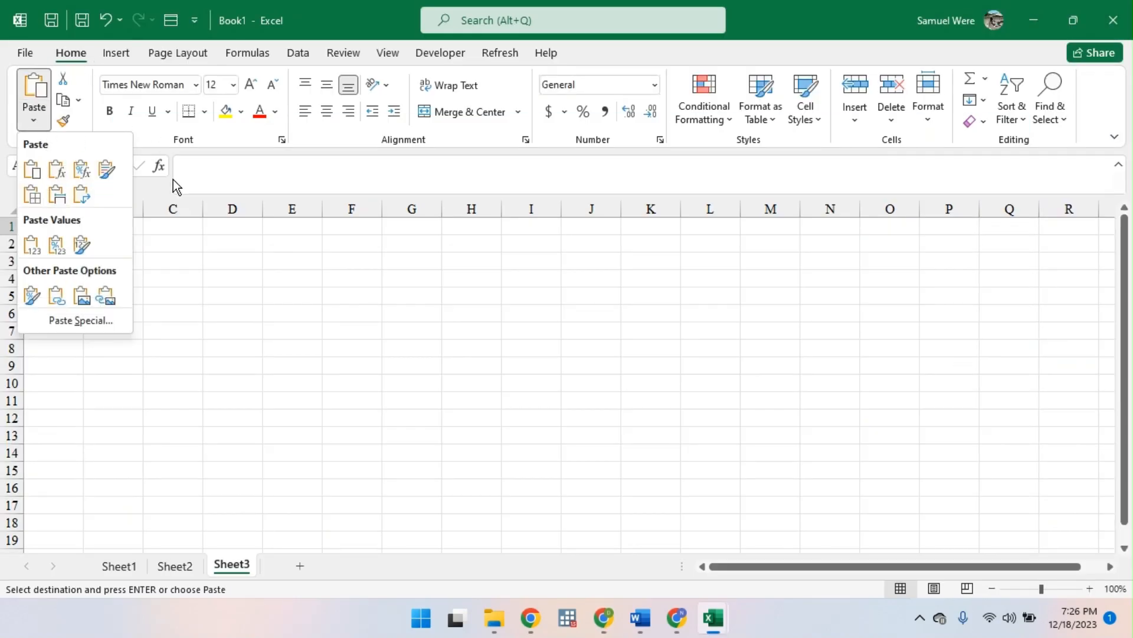
click(161, 210)
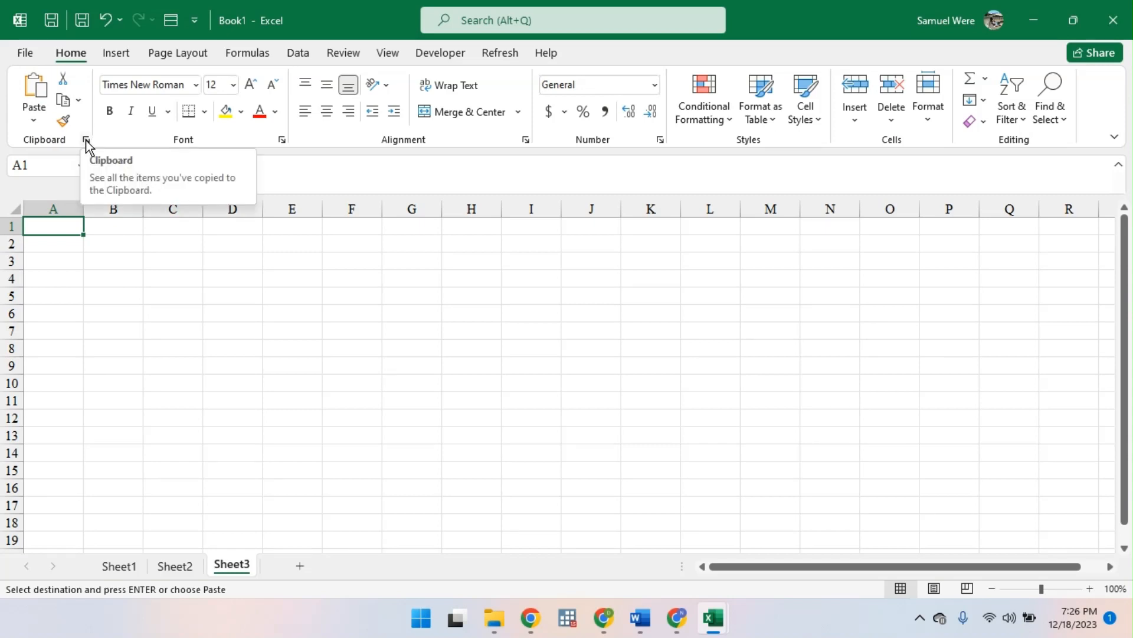
click(86, 140)
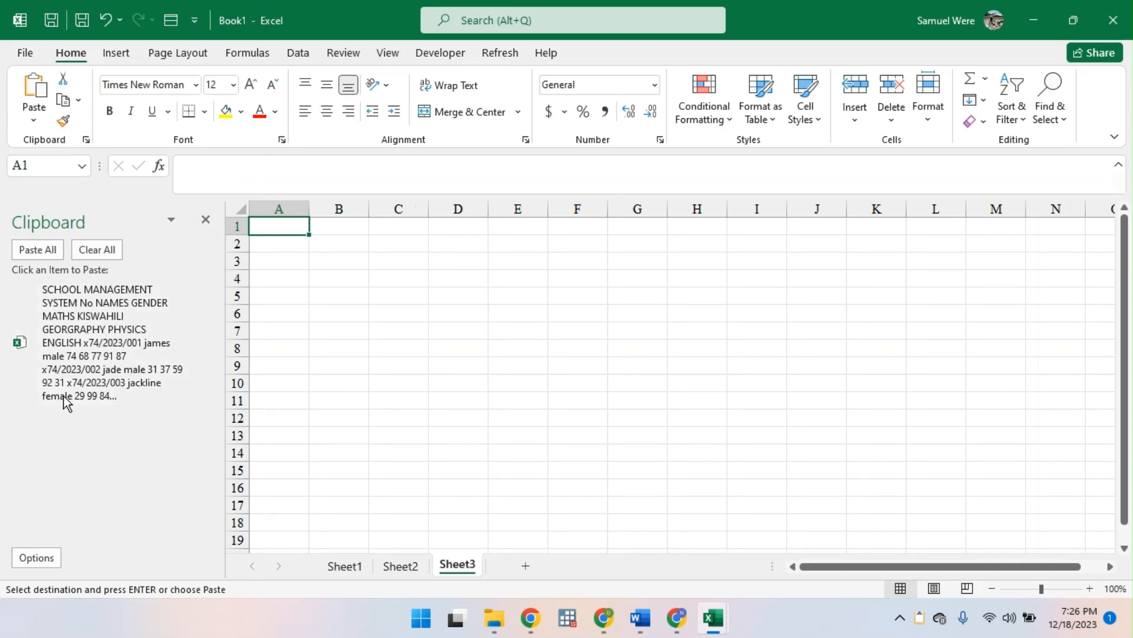
click(36, 557)
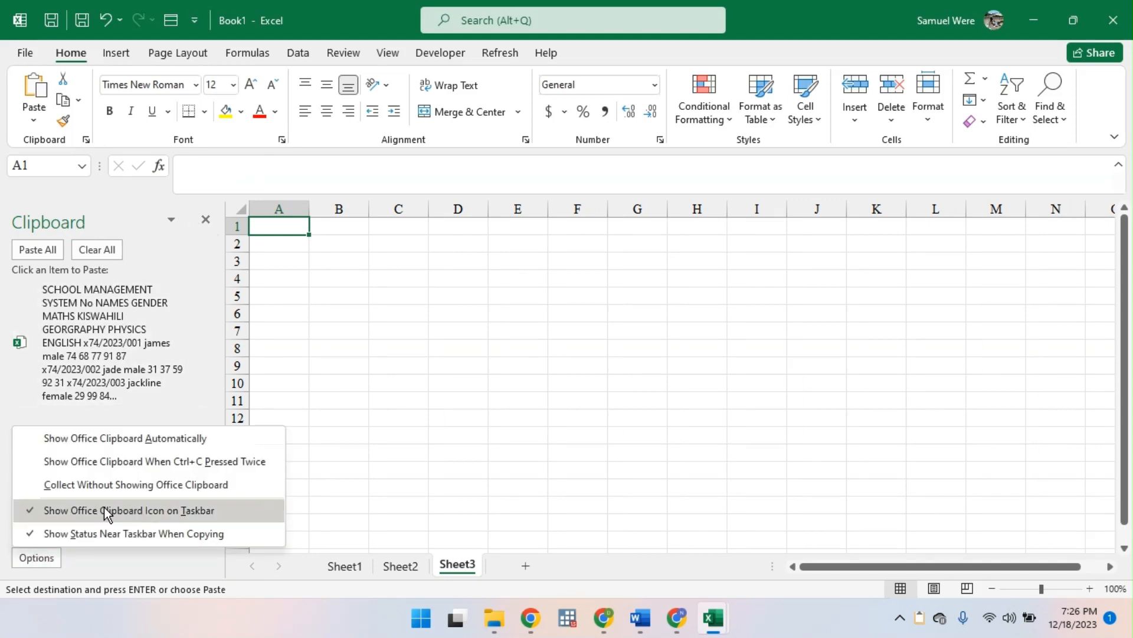
click(192, 259)
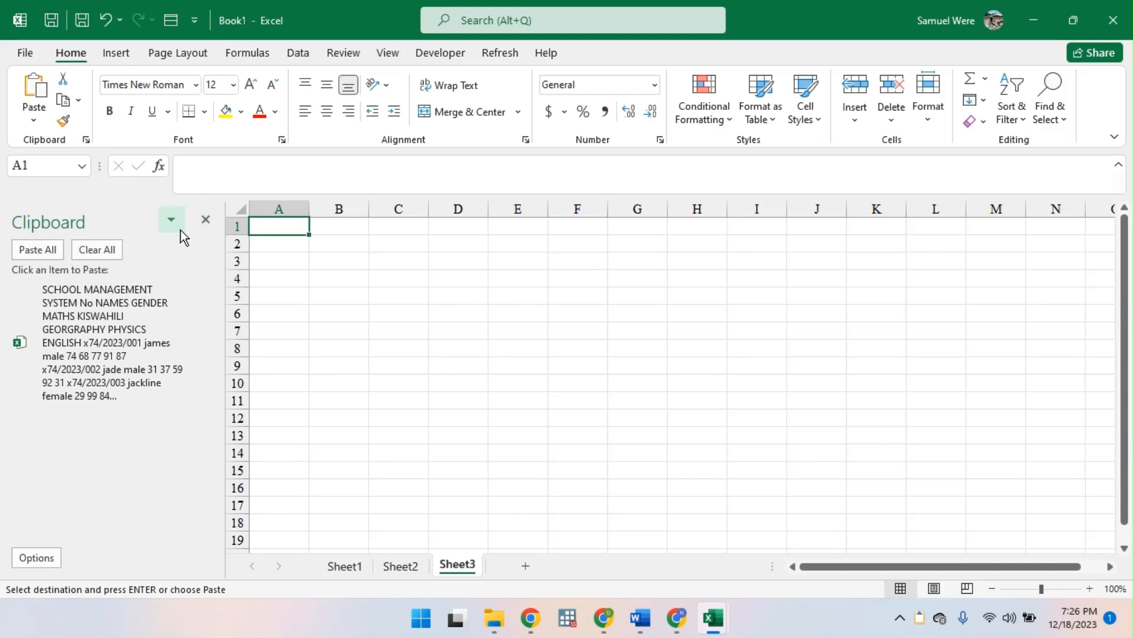
click(195, 225)
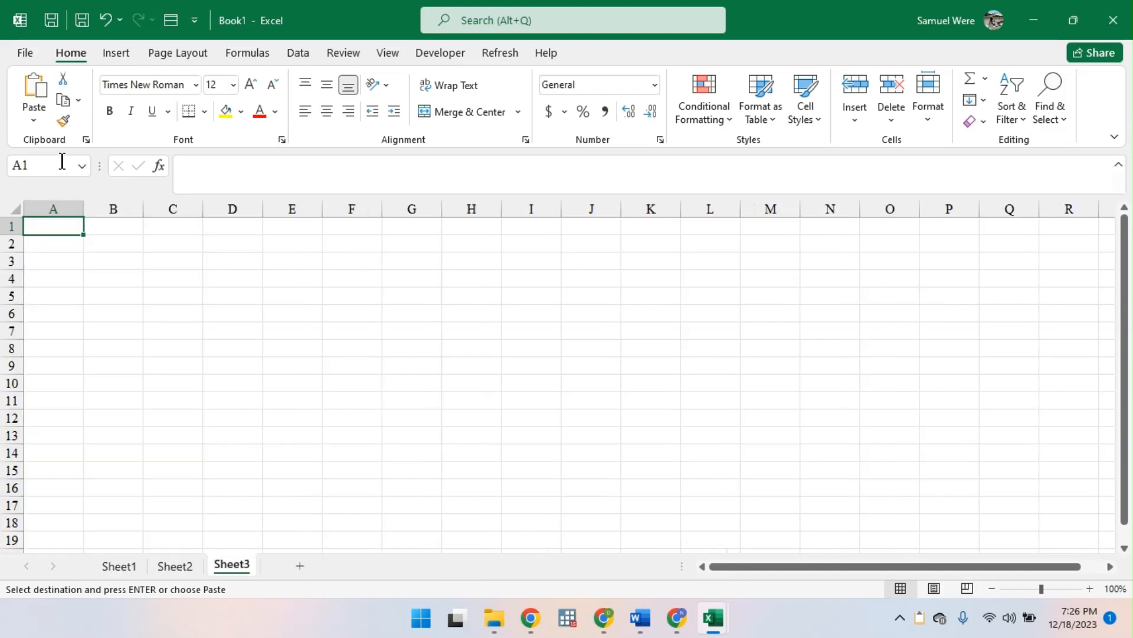
- Open the Paste Special options for the copied table, with A1 of the new sheet as the destination
click(33, 120)
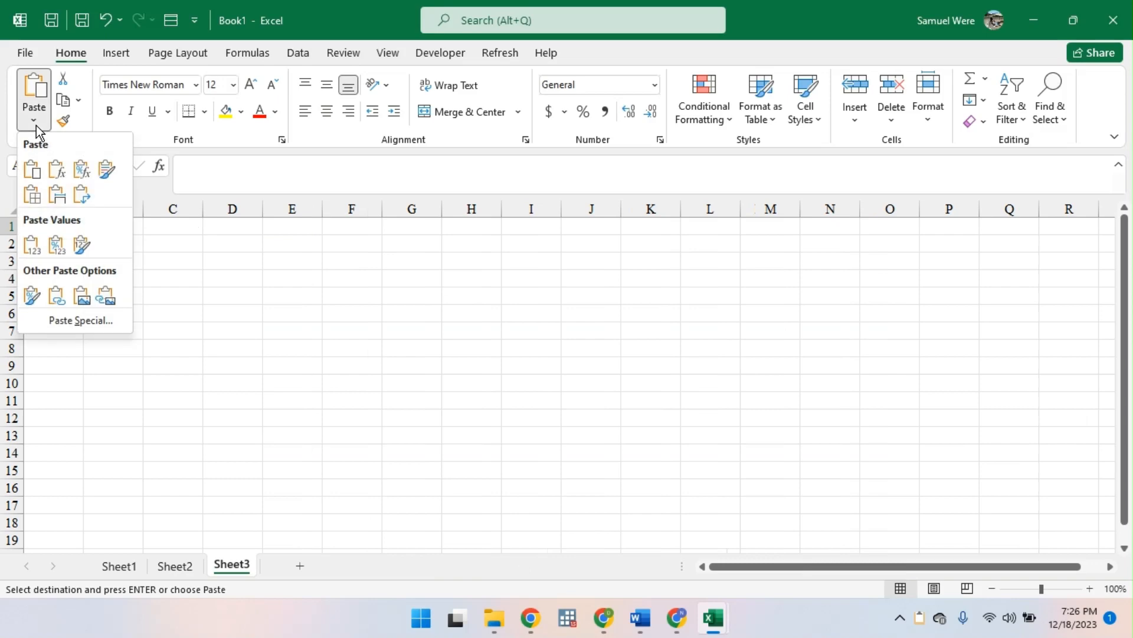
click(81, 320)
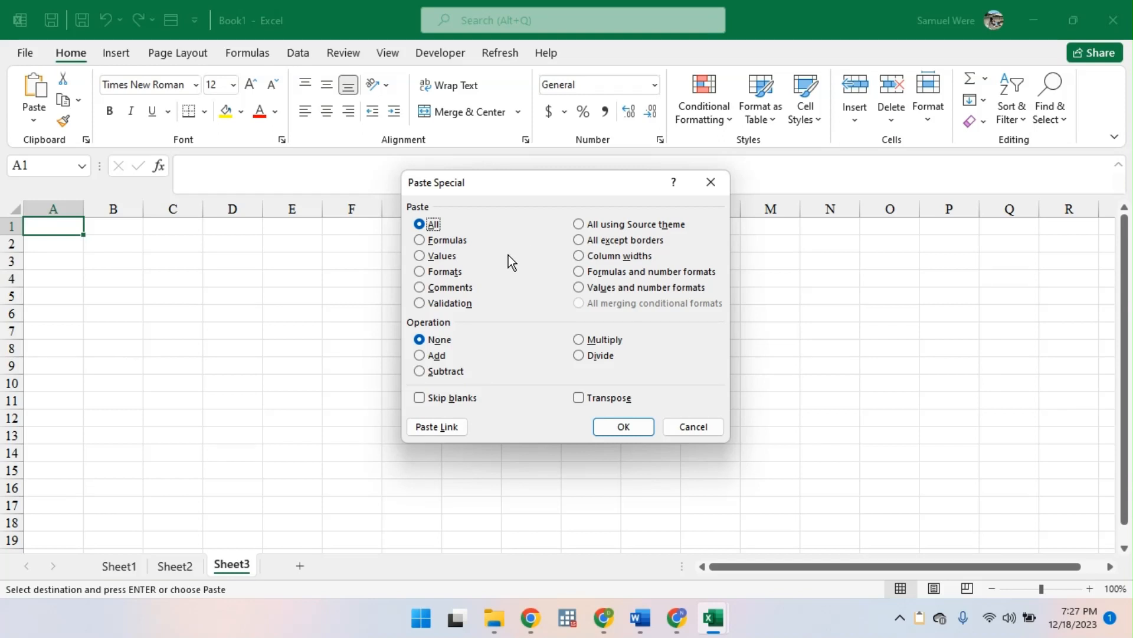
- Paste only the values of the copied table into Sheet3 and check marks D3 and E7 for fixed numbers
click(420, 256)
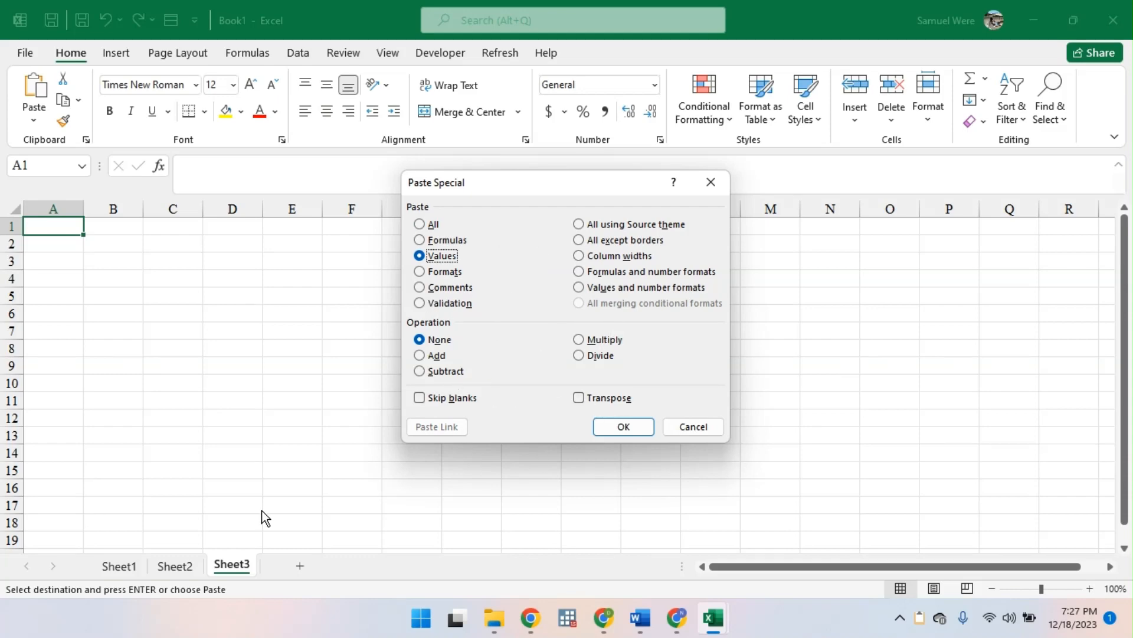
click(641, 434)
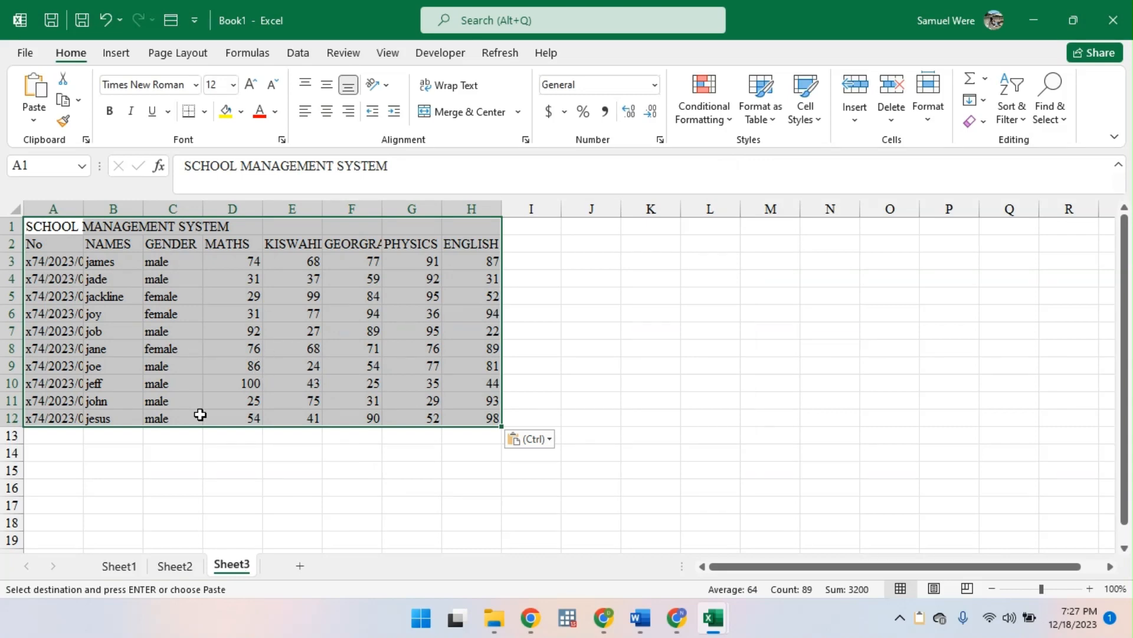
click(225, 261)
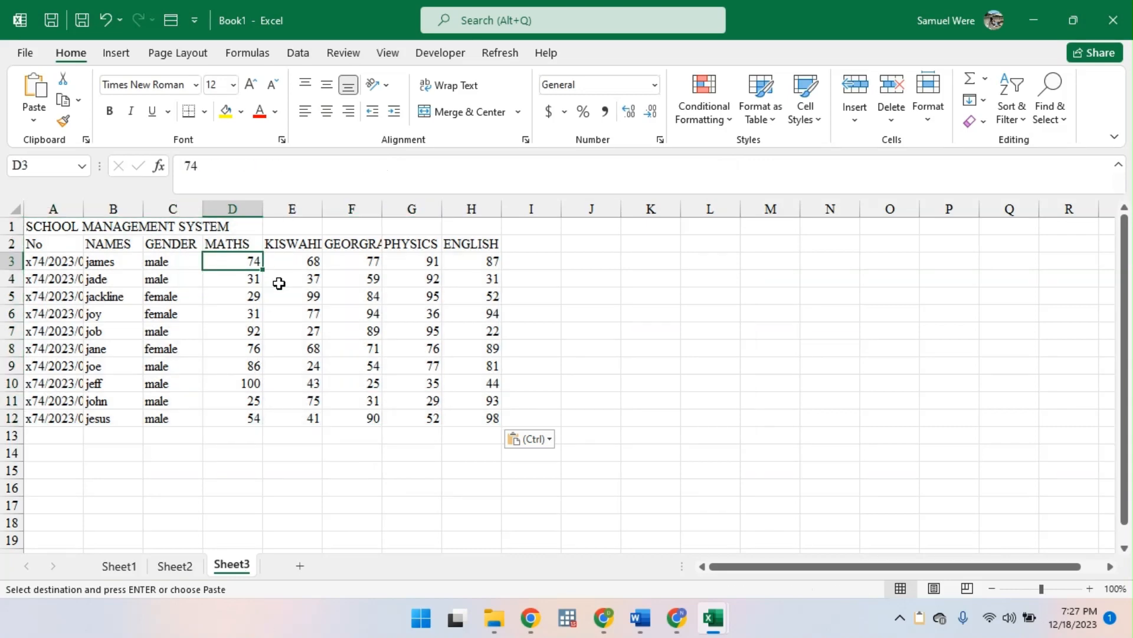
click(265, 332)
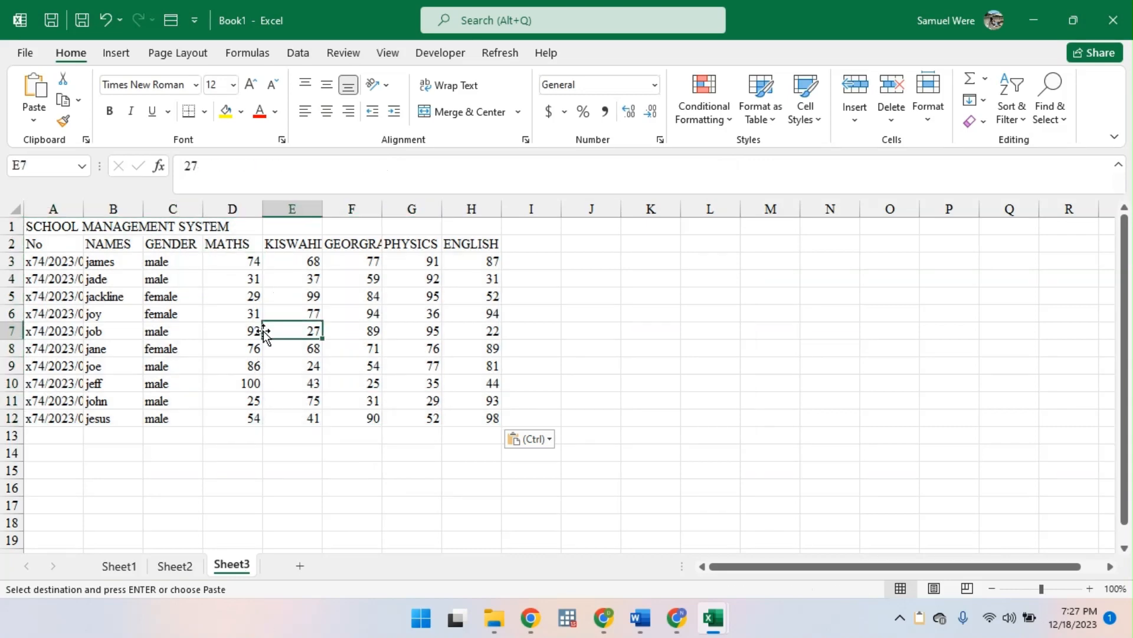
- Try auto-fitting the width of column A to its contents, and undo the resize
double_click(83, 203)
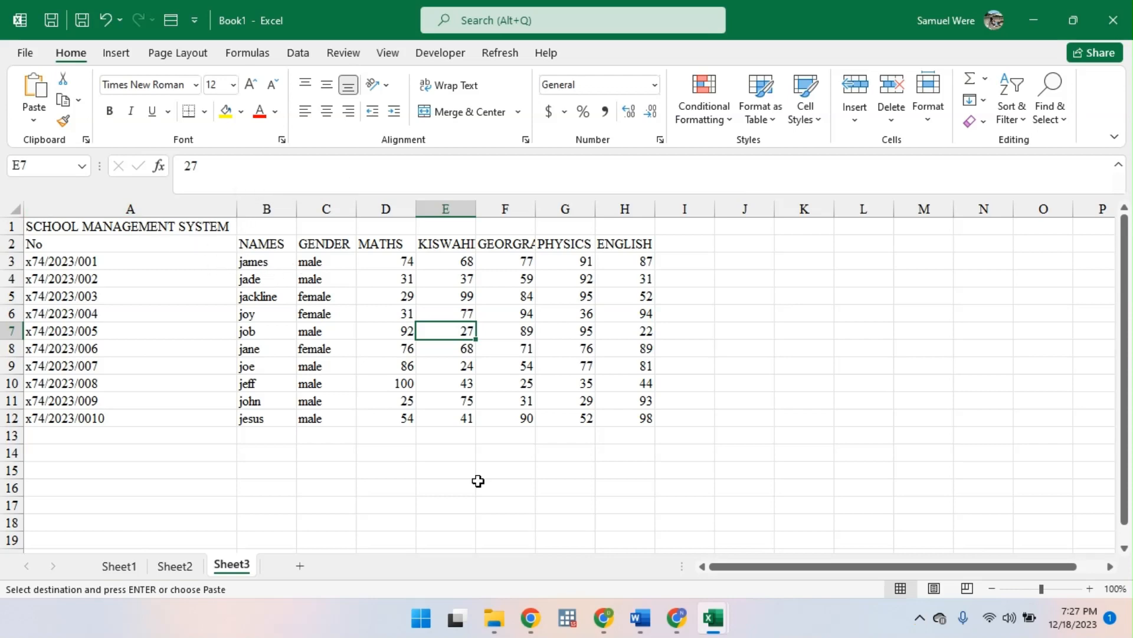
key(ctrl+z)
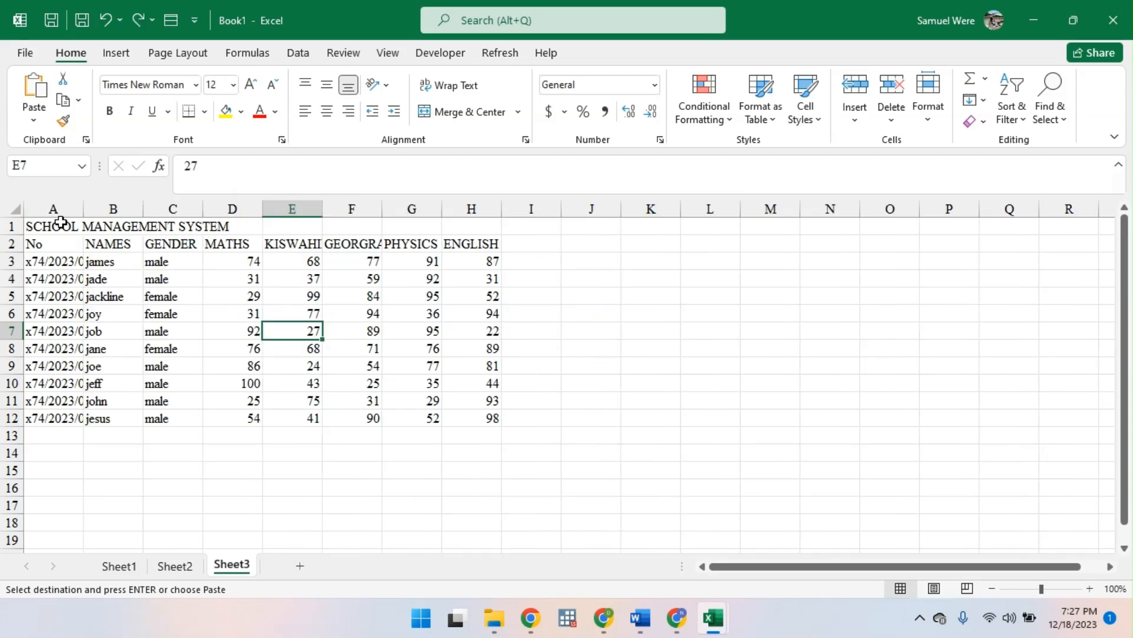
- Try Merge & Center on the title across A1:H1, and undo it
drag(60, 222, 460, 230)
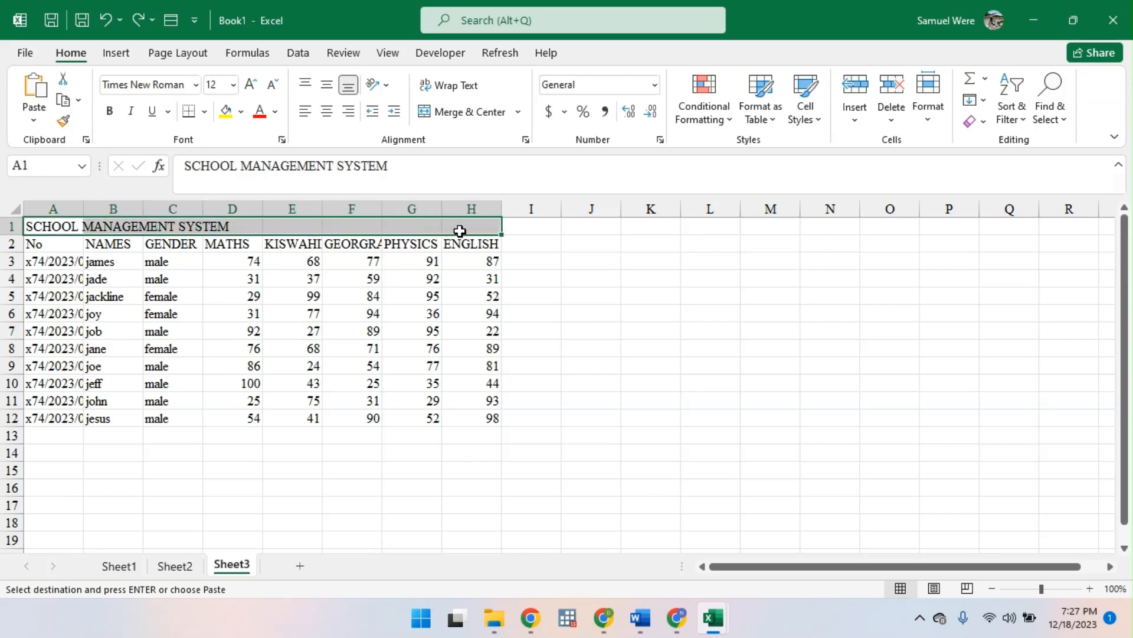
click(59, 230)
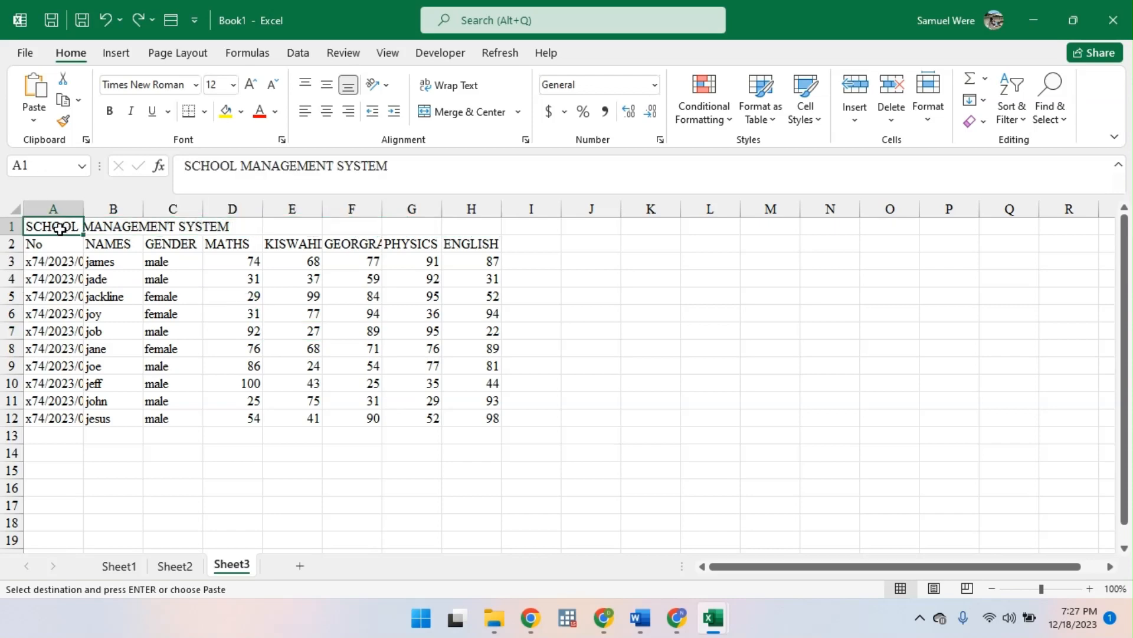
drag(60, 228, 472, 219)
click(472, 109)
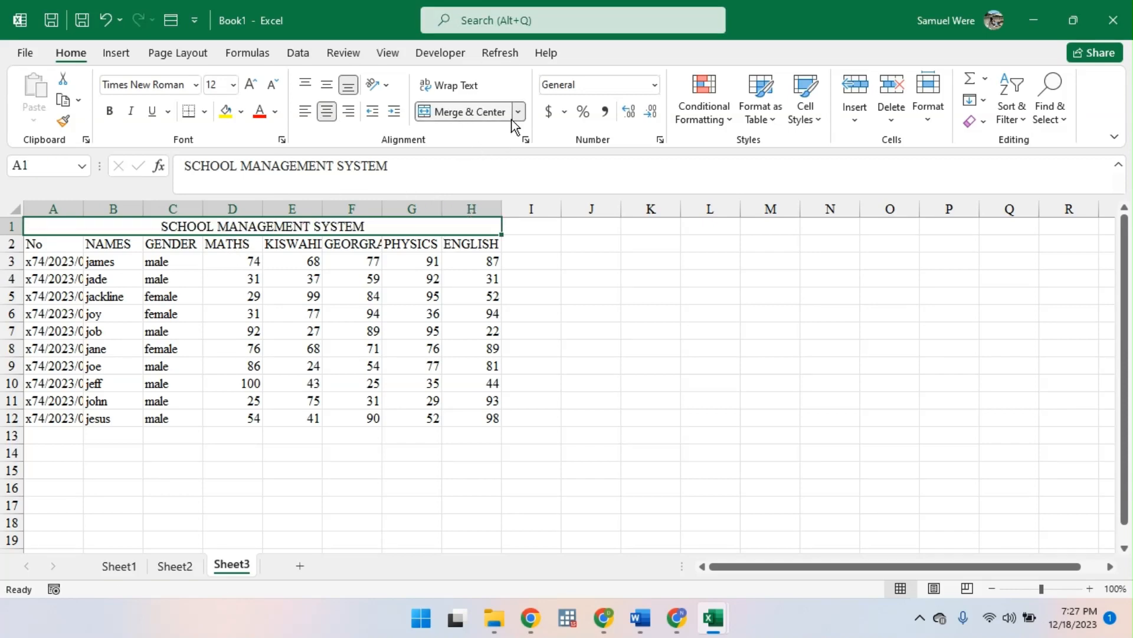
key(ctrl+a)
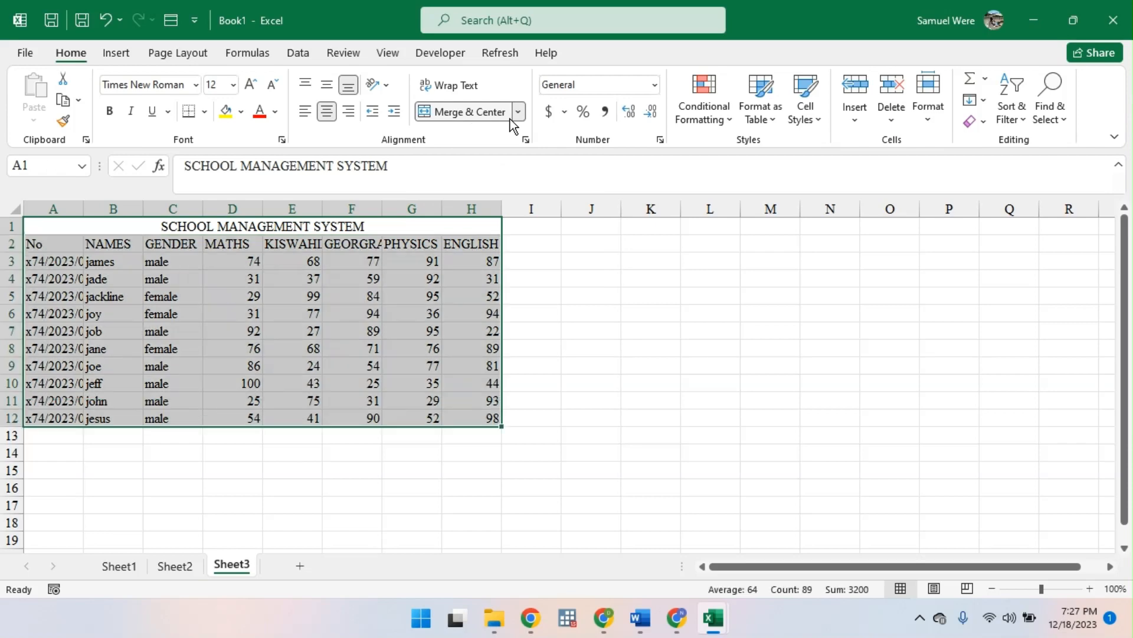
key(ctrl+z)
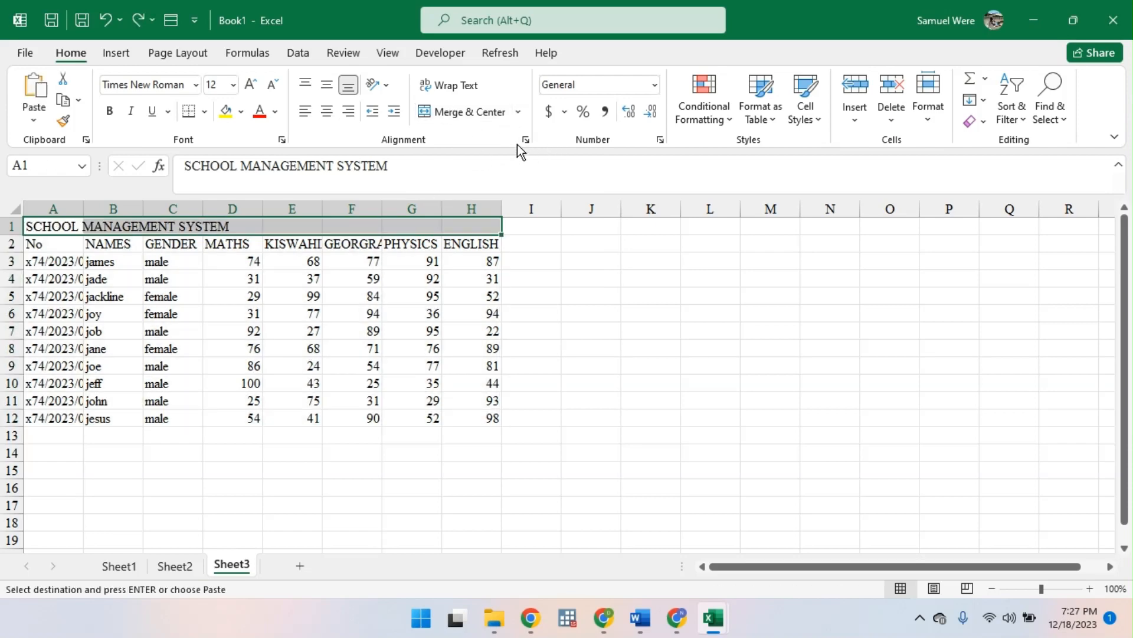
- Set the horizontal alignment of the title range A1:H1 to Center Across Selection
click(525, 140)
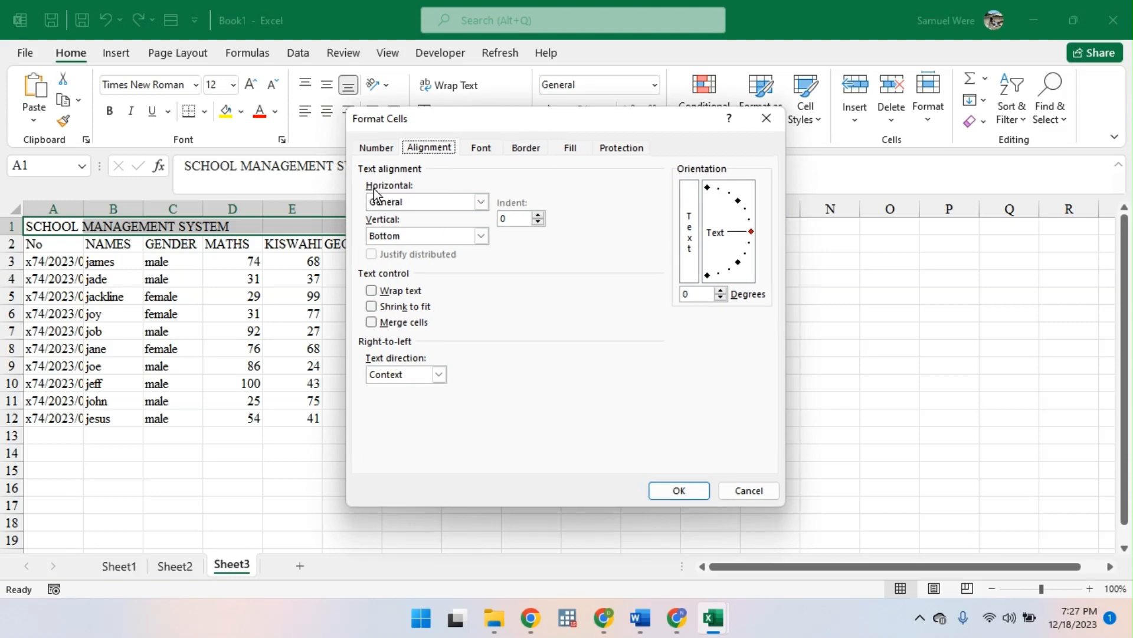
click(483, 203)
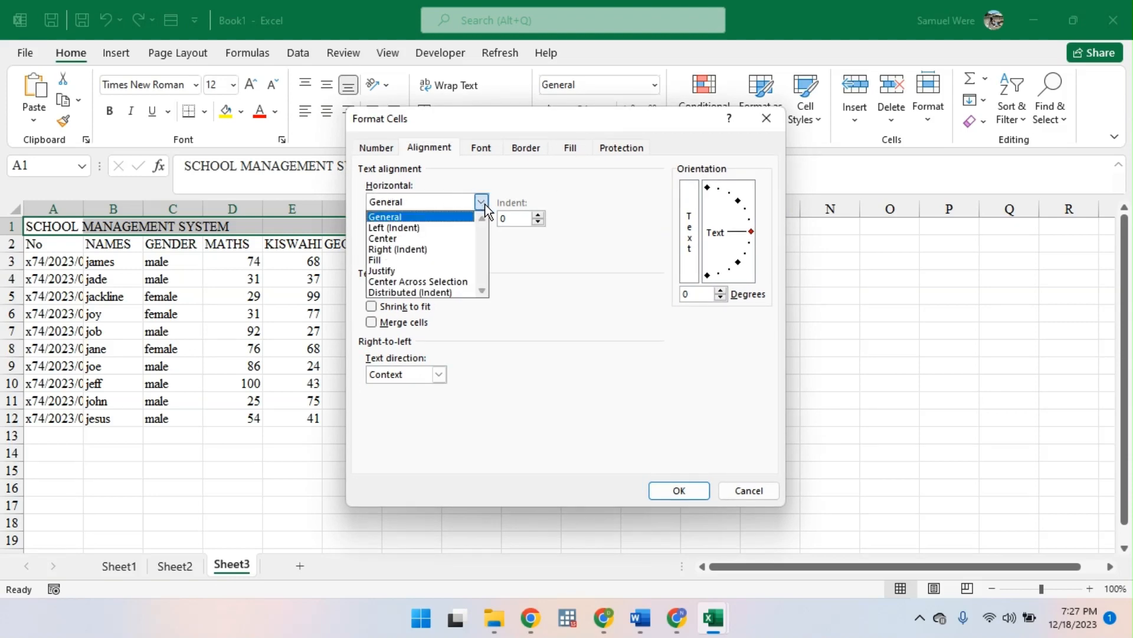
click(463, 282)
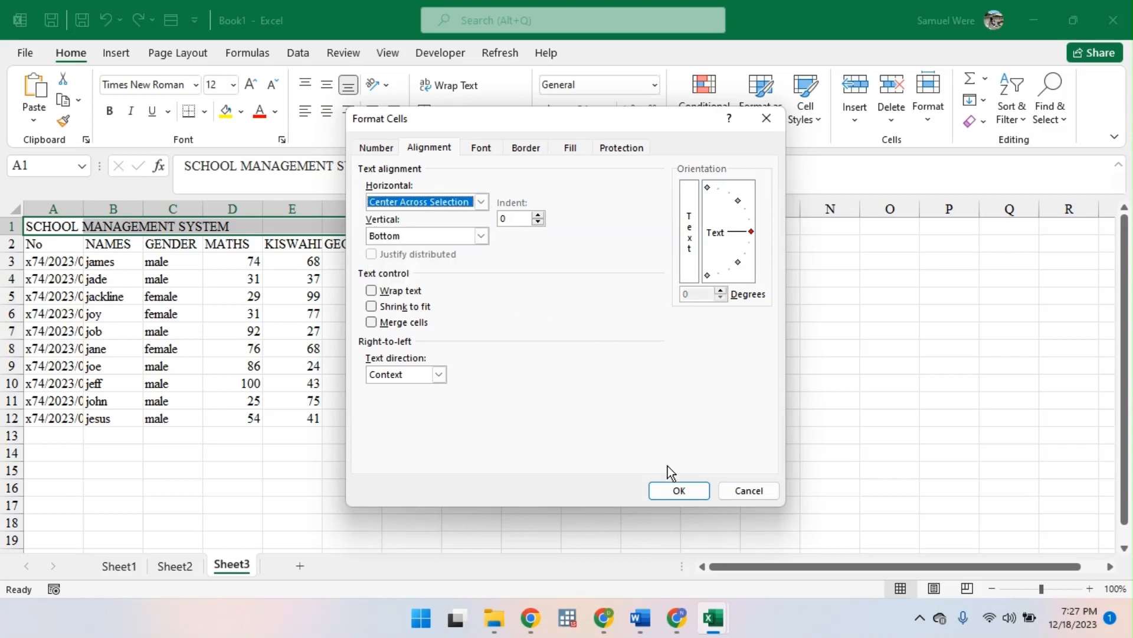
click(676, 489)
click(411, 348)
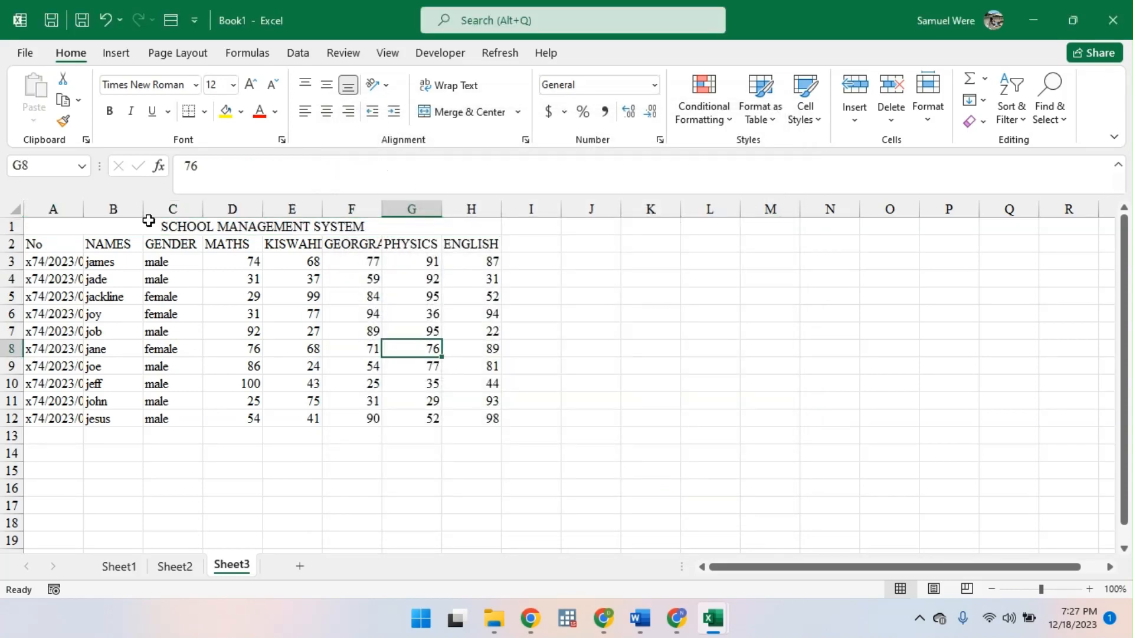
- Select the whole table A1:H12 and zoom the view to that selection
click(74, 229)
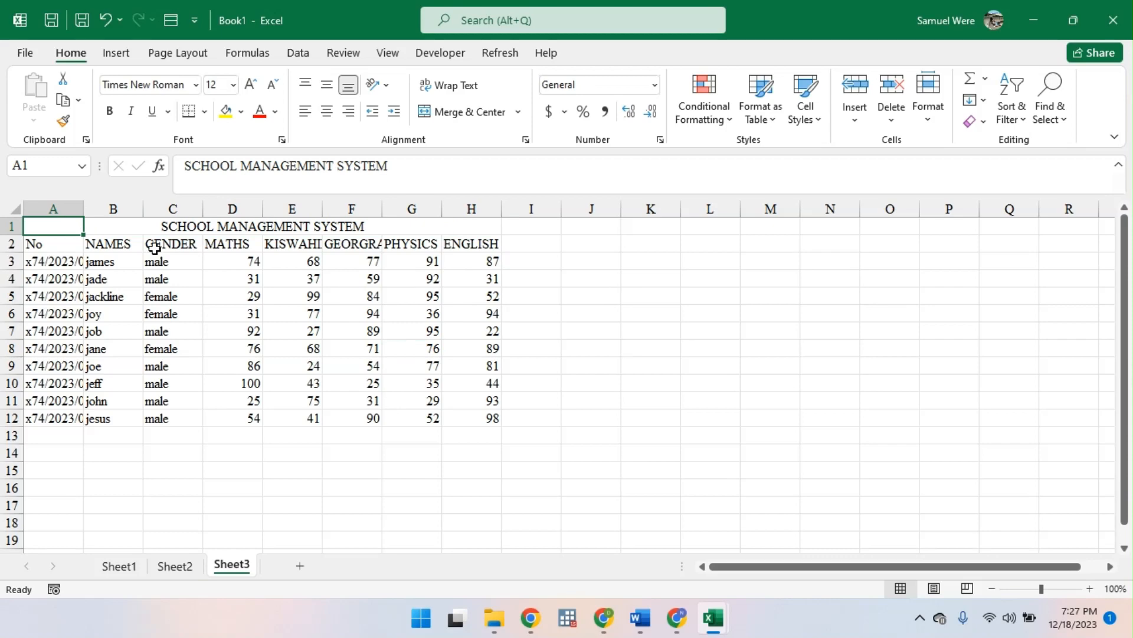
key(ctrl+a)
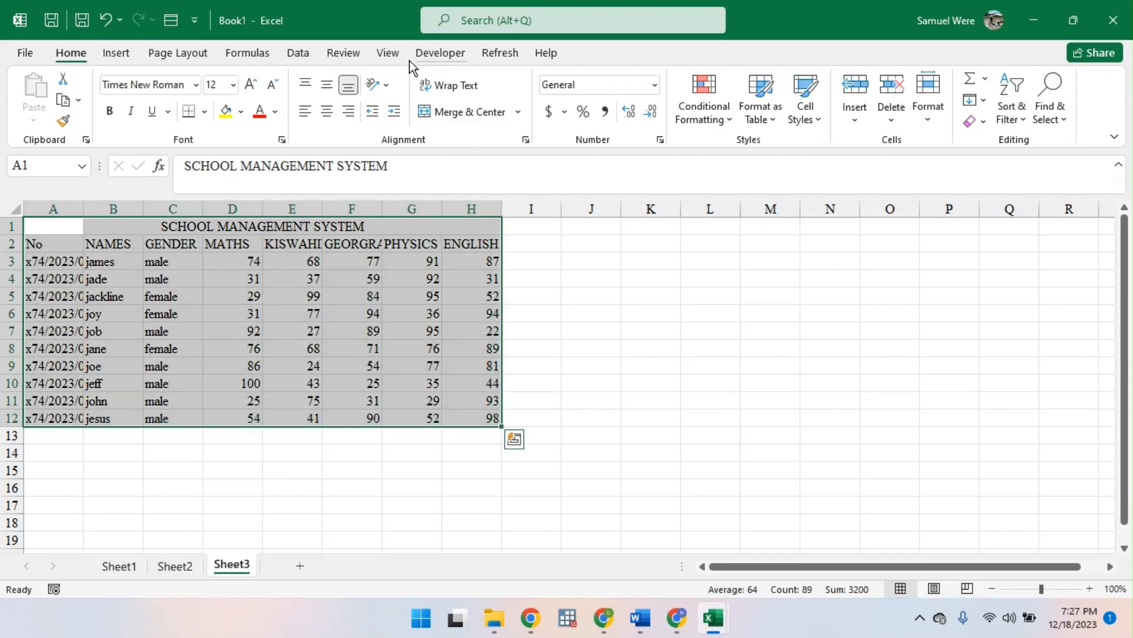
click(390, 54)
click(446, 107)
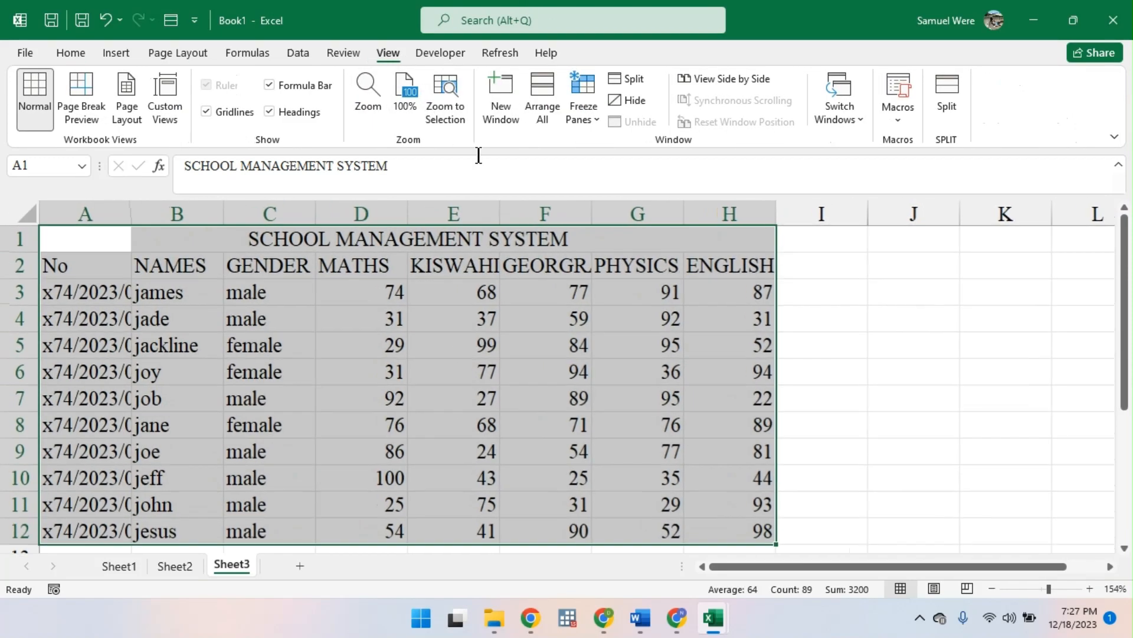
- Examine the title row cells A1 to G1 one by one to see whether they are still separate cells
click(338, 243)
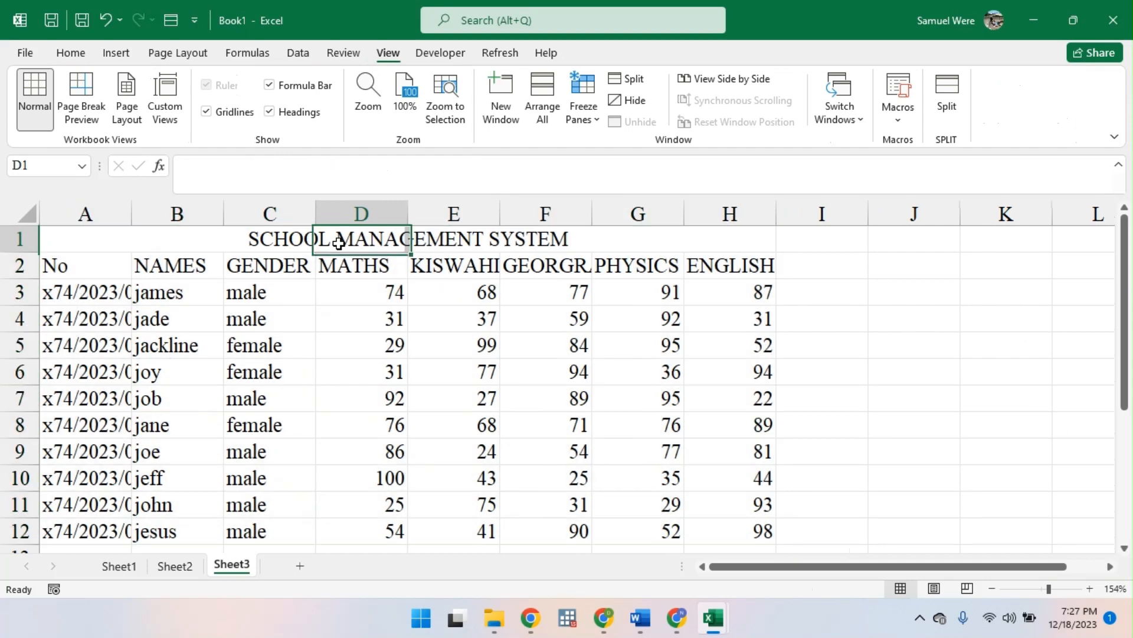
drag(106, 243, 643, 228)
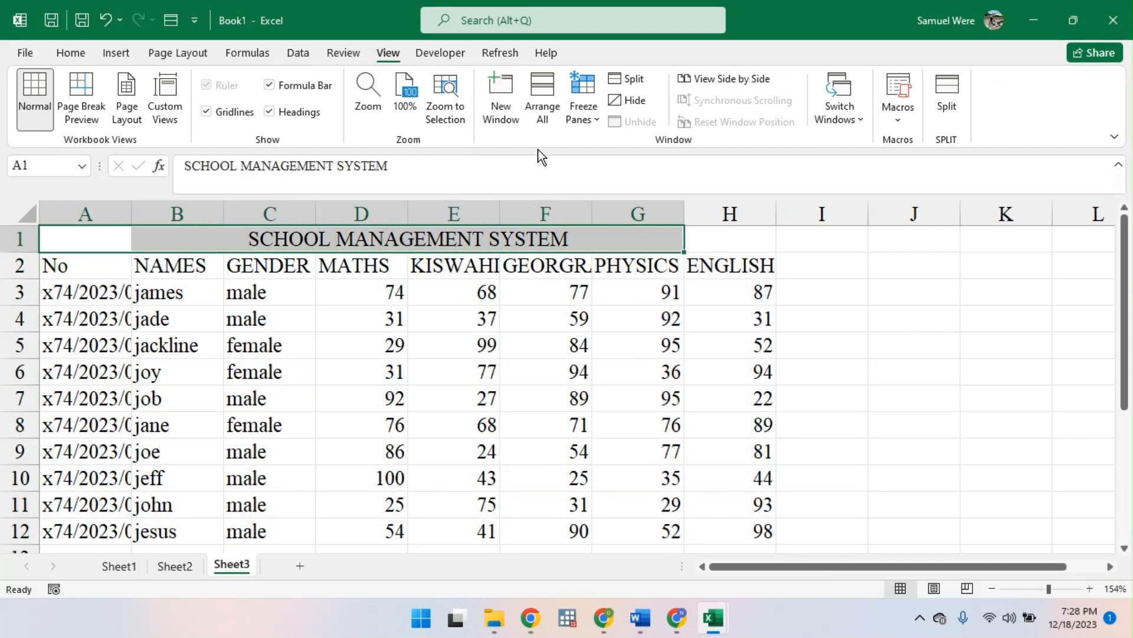
click(71, 53)
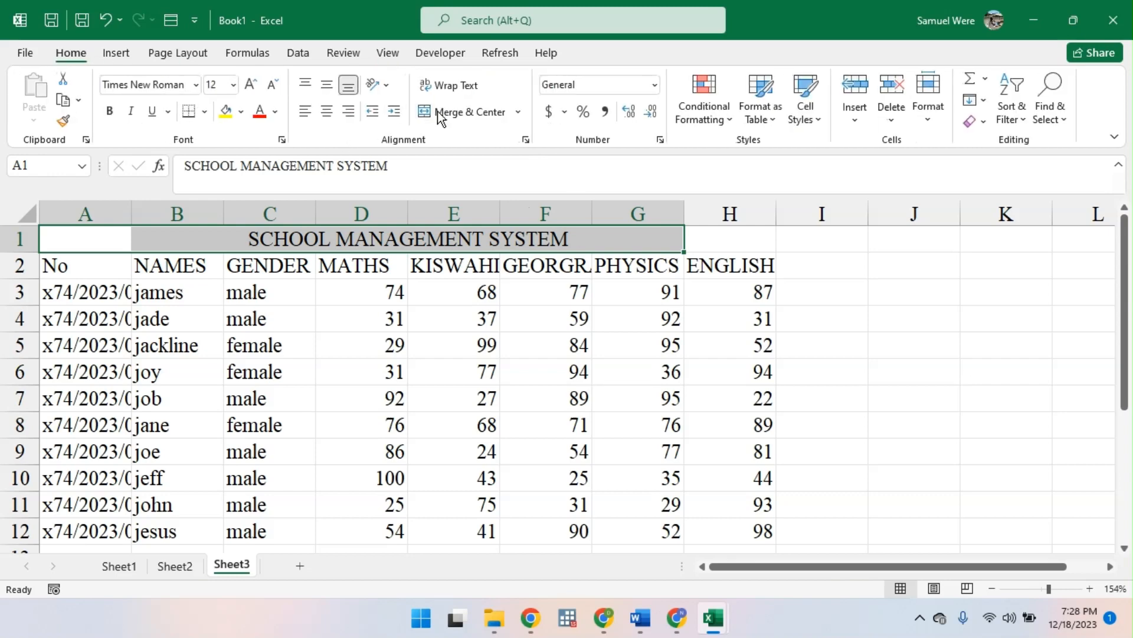
click(85, 233)
click(213, 236)
click(265, 247)
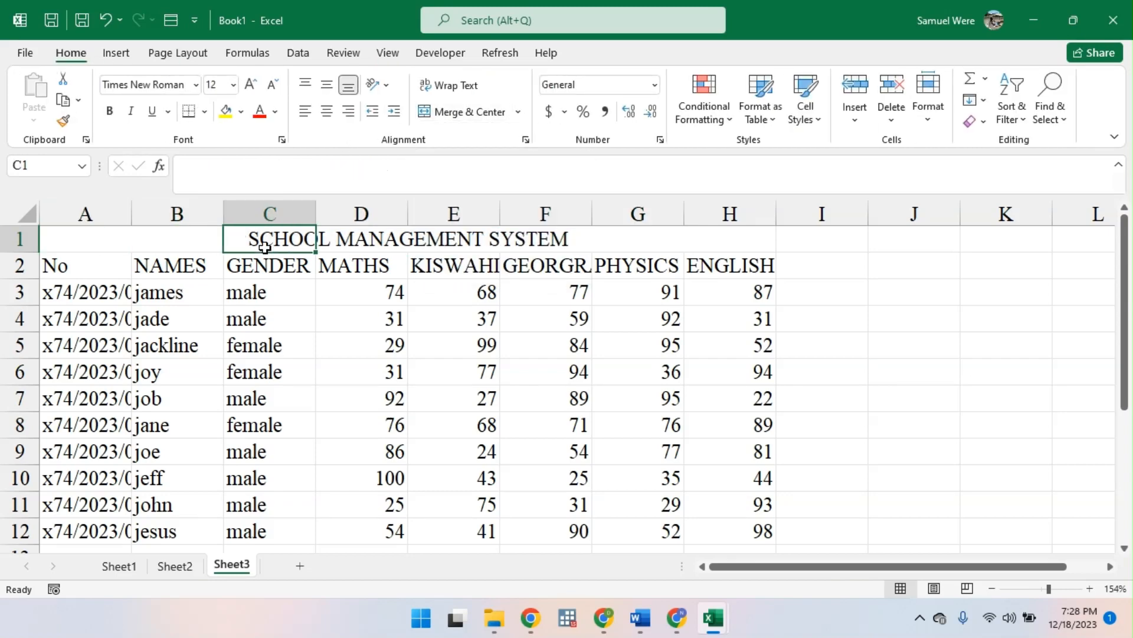
click(368, 234)
click(477, 239)
click(522, 245)
drag(689, 214, 688, 214)
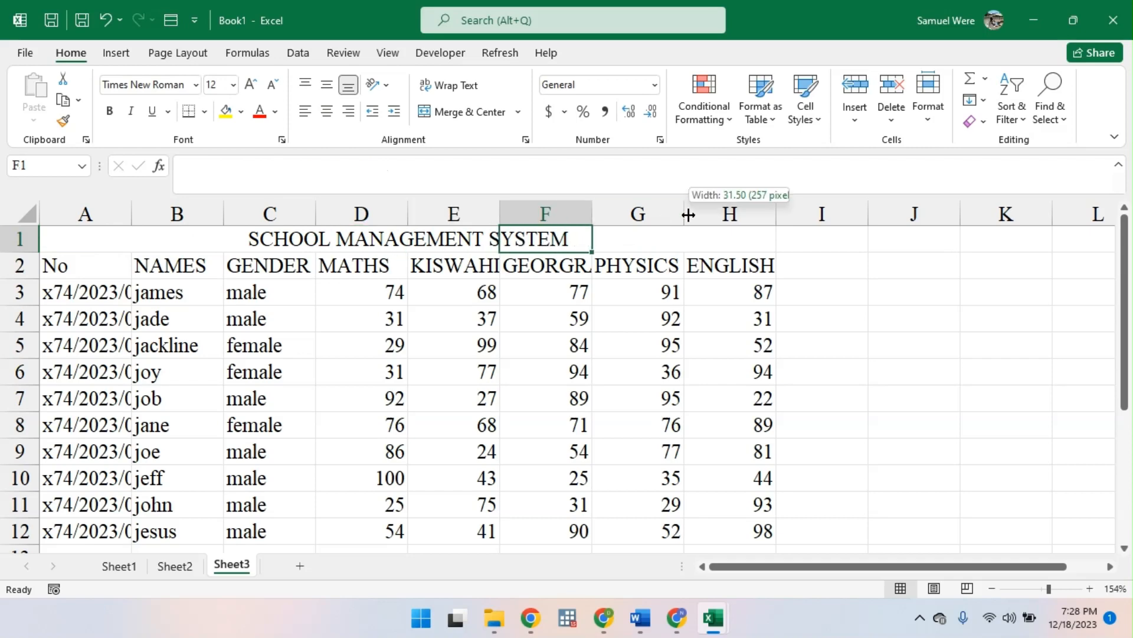
click(628, 244)
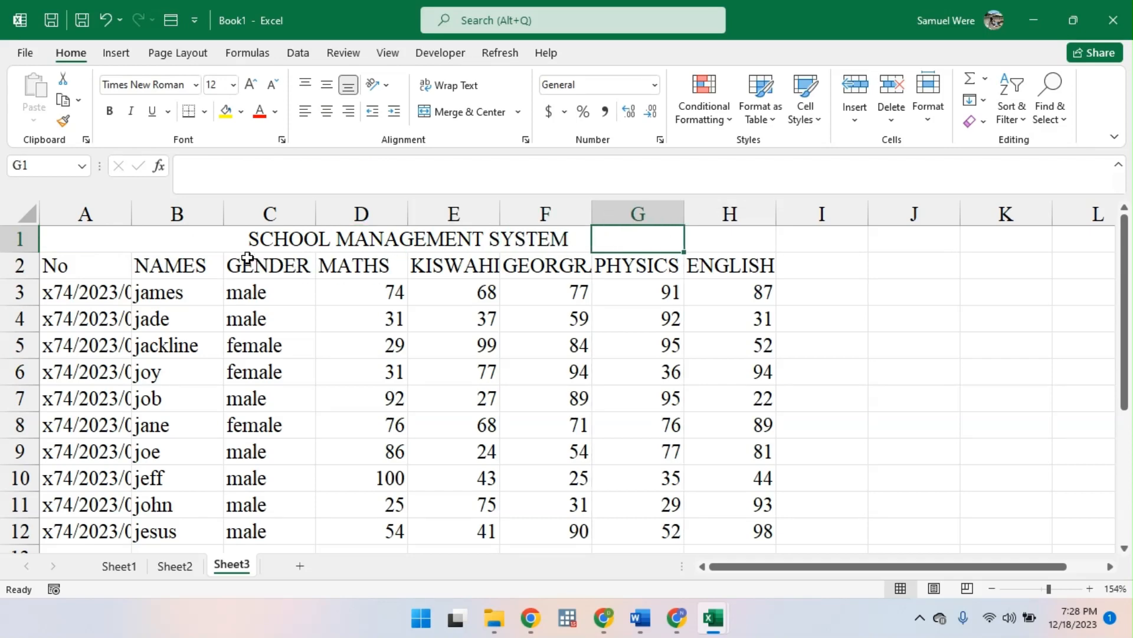
- Apply Merge & Center to A1:H1 and check how the title cell and columns A and B can be selected
drag(71, 247, 720, 240)
click(455, 114)
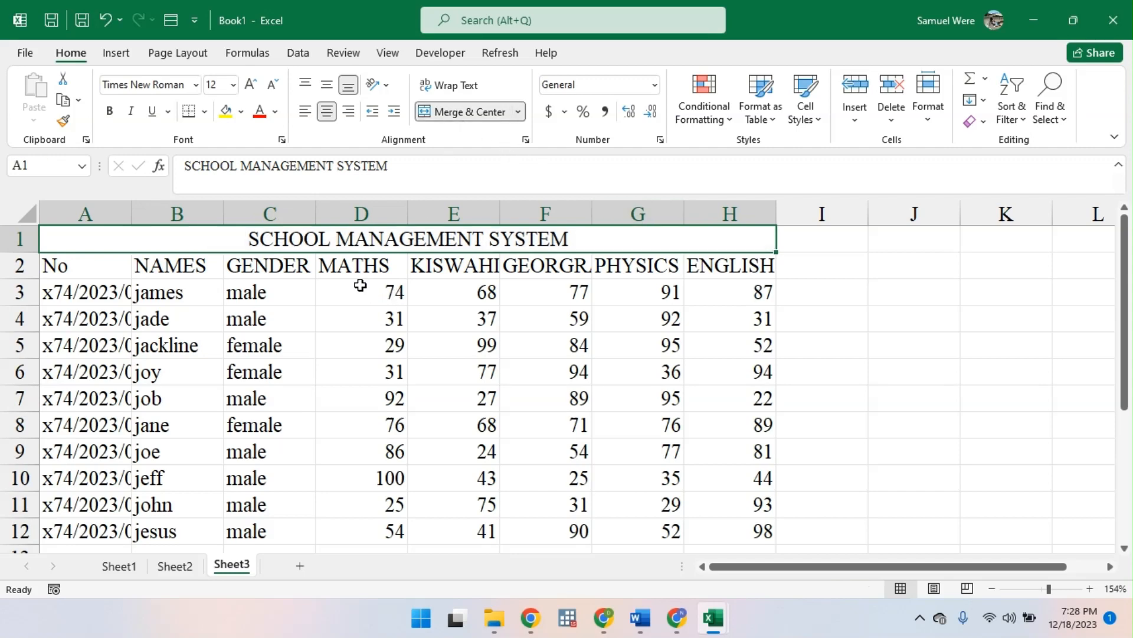
click(160, 263)
click(110, 239)
click(91, 212)
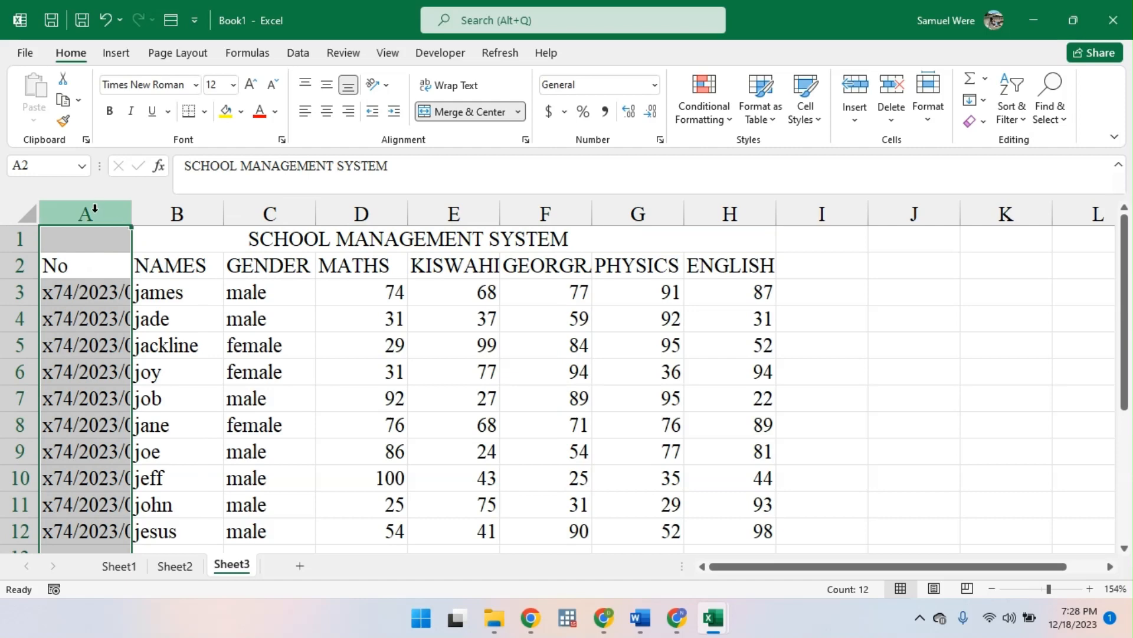
click(167, 237)
click(168, 218)
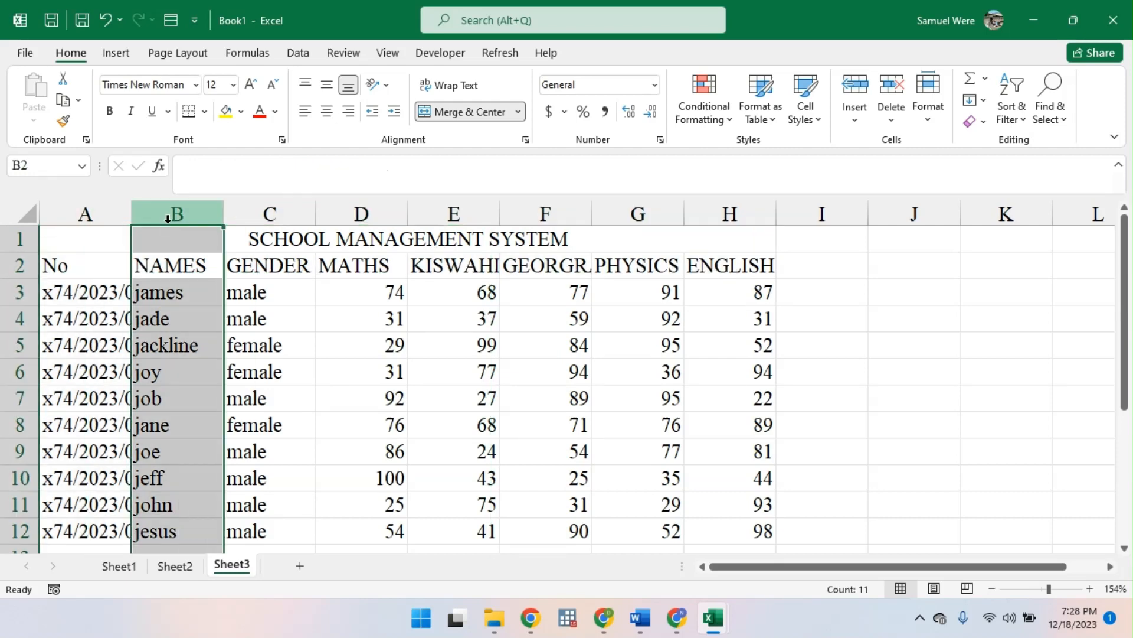
click(167, 237)
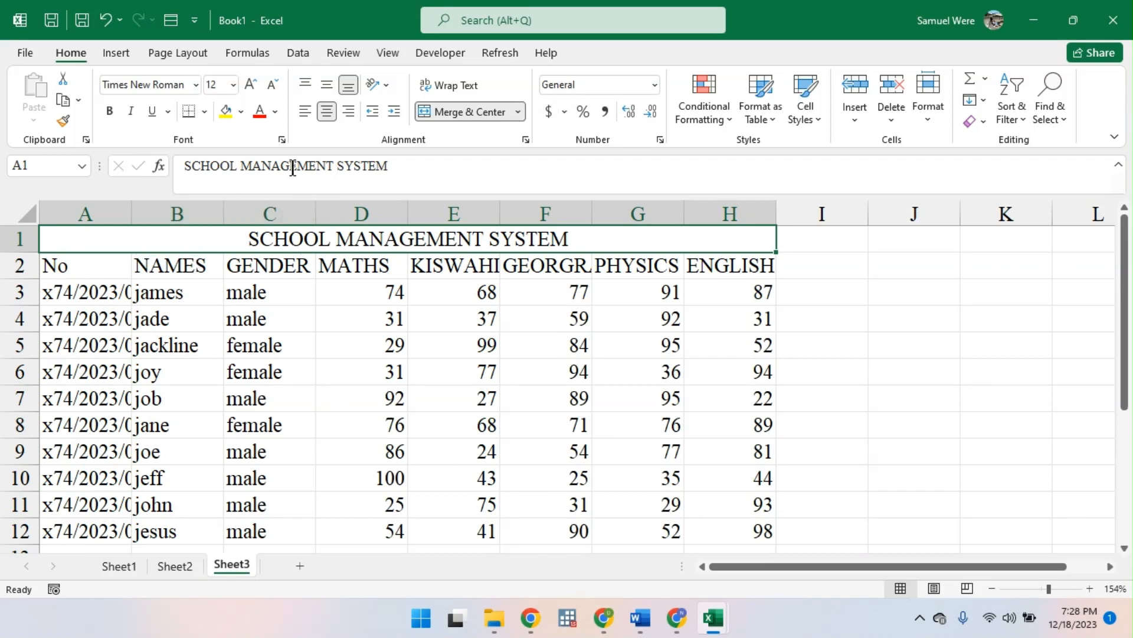
- Undo the title merge and set the horizontal alignment of A1:H1 to Center Across Selection
key(ctrl+z)
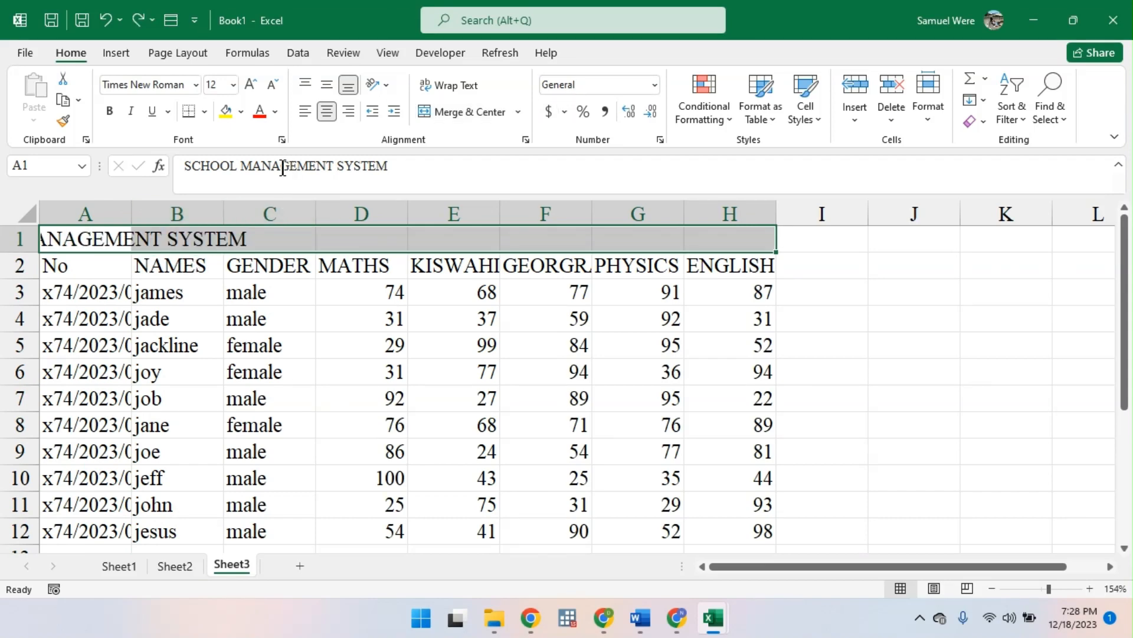
click(526, 140)
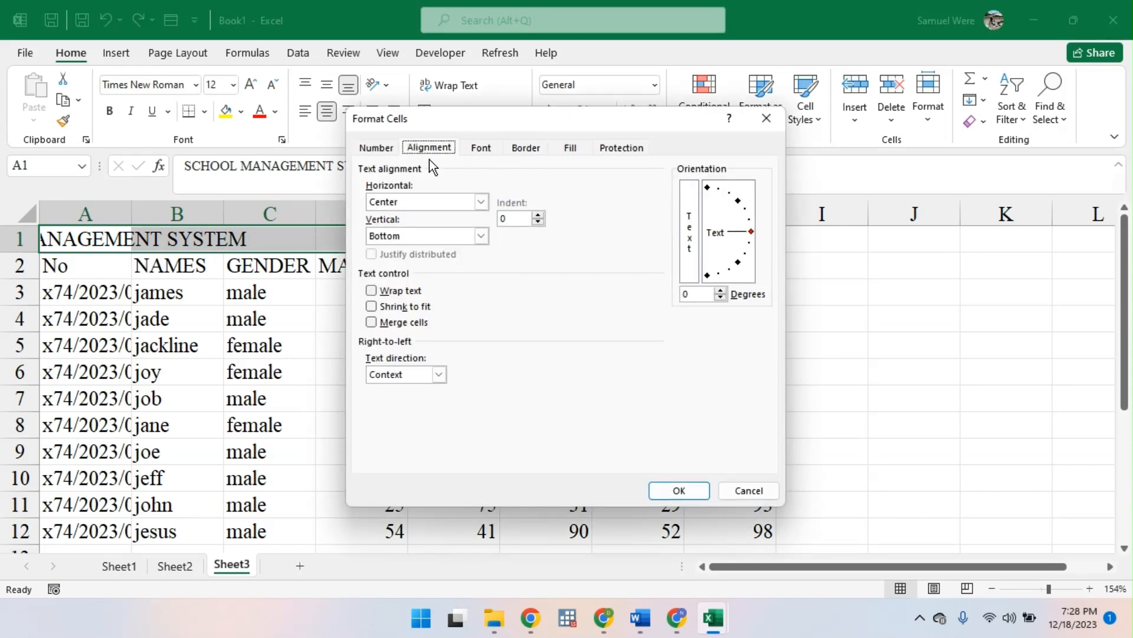
click(483, 203)
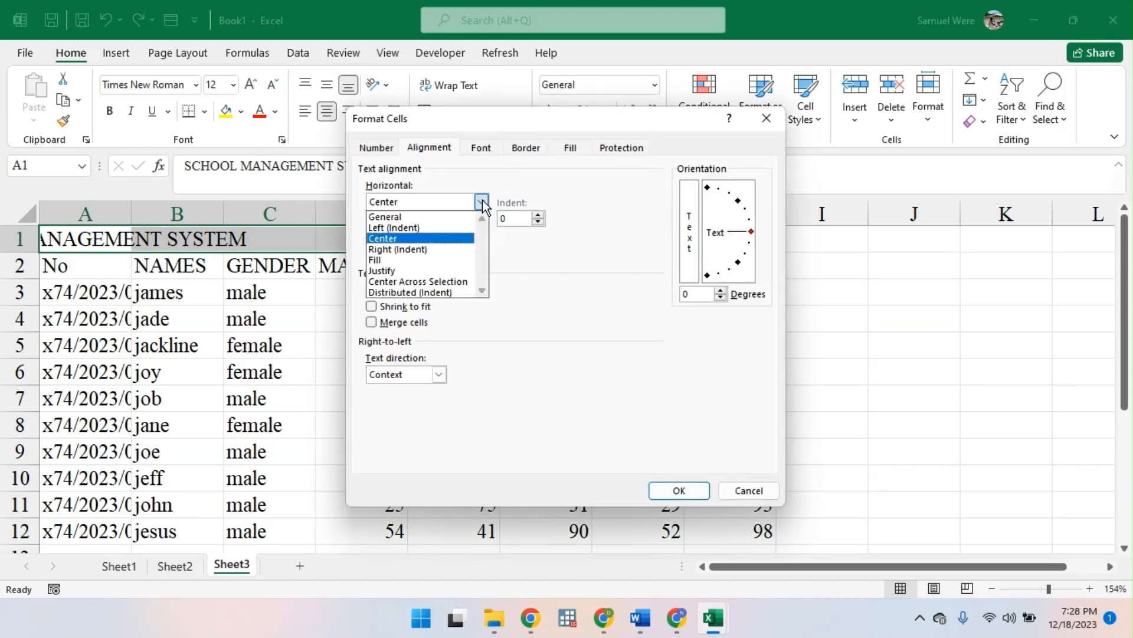
click(460, 288)
click(670, 492)
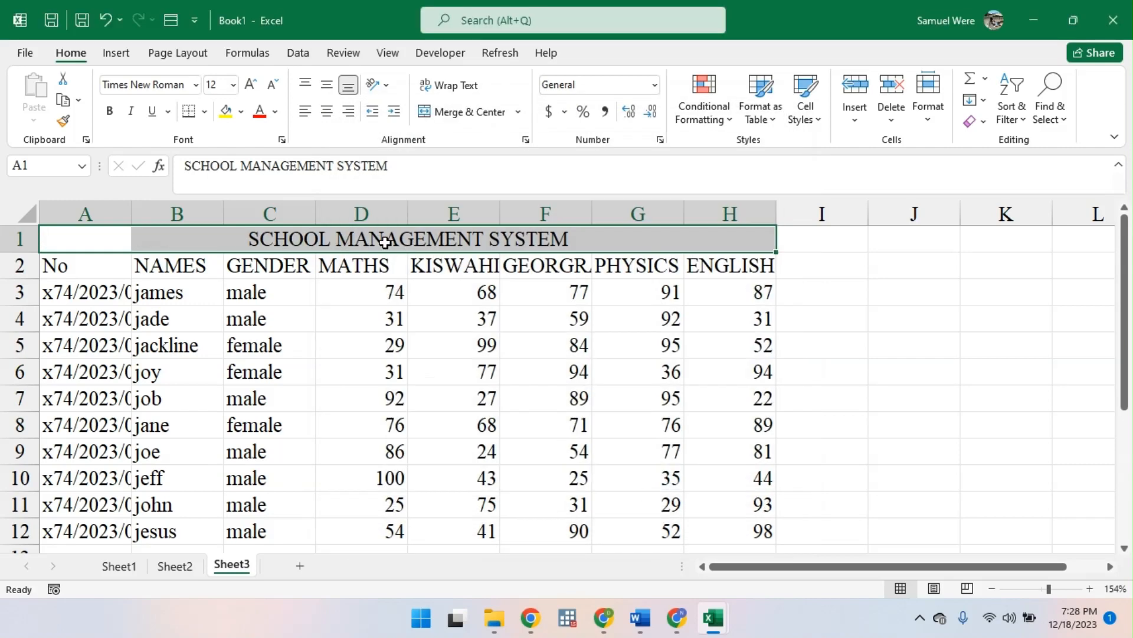
- Make the title in A1:H1 bold and fill the range with the orange theme color
key(ctrl+b)
click(241, 111)
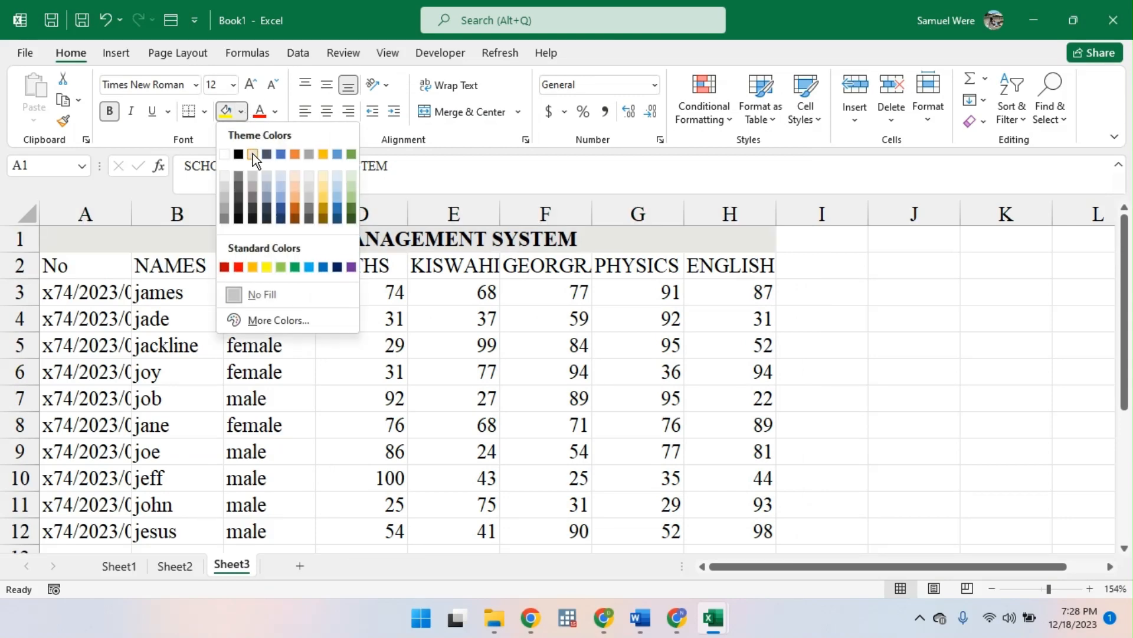
click(293, 157)
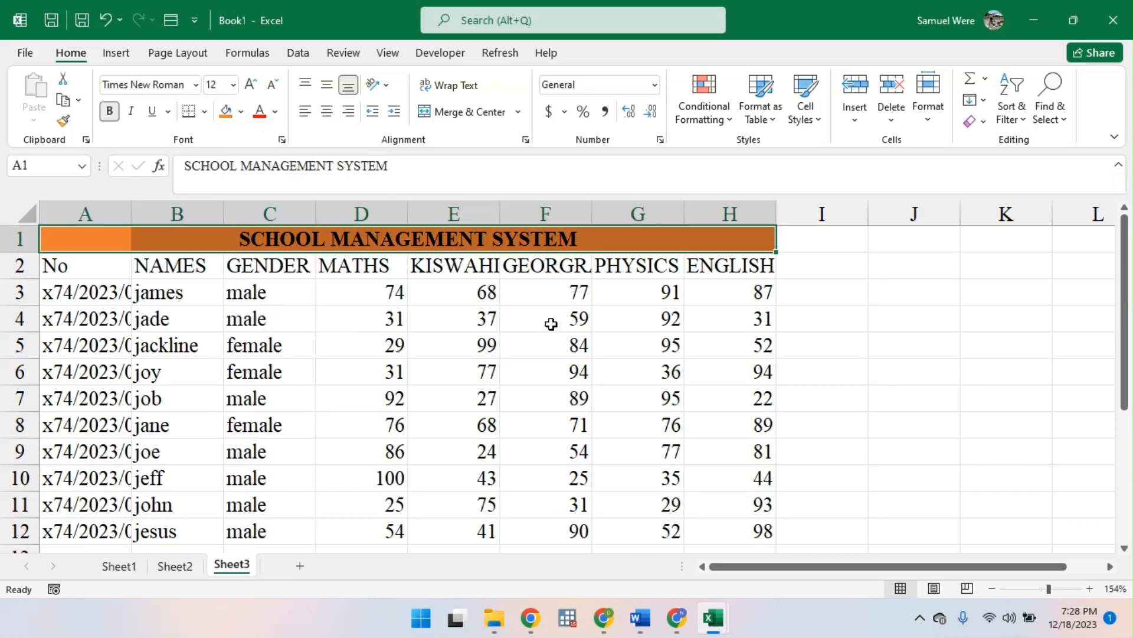
click(619, 344)
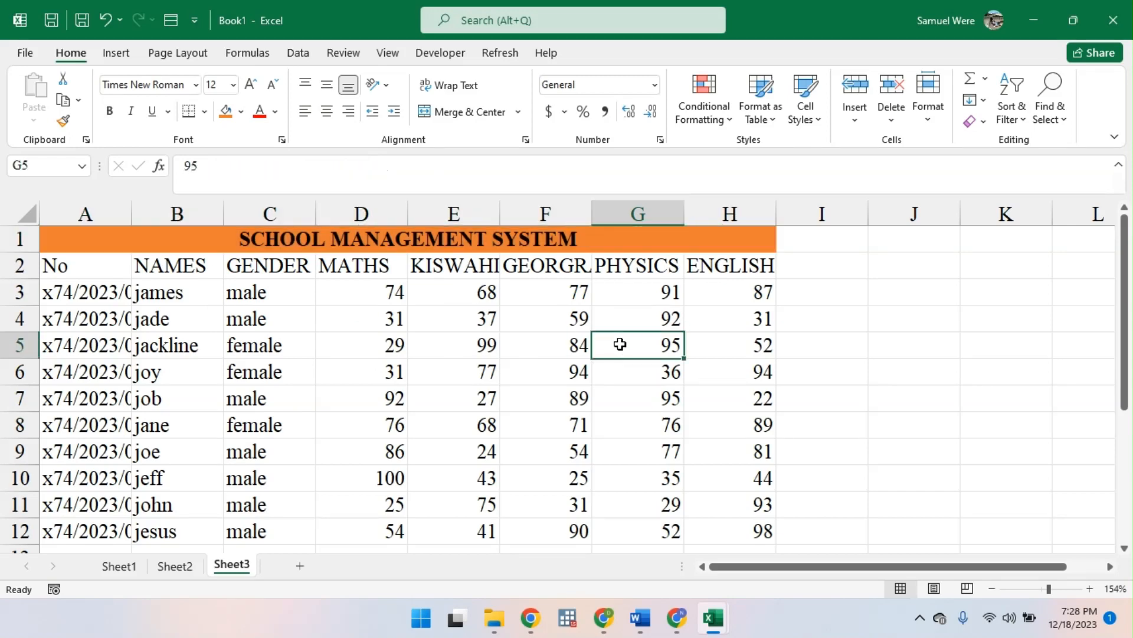
- Fill the header row A2:H2 with a lighter shade of the orange theme color
click(357, 251)
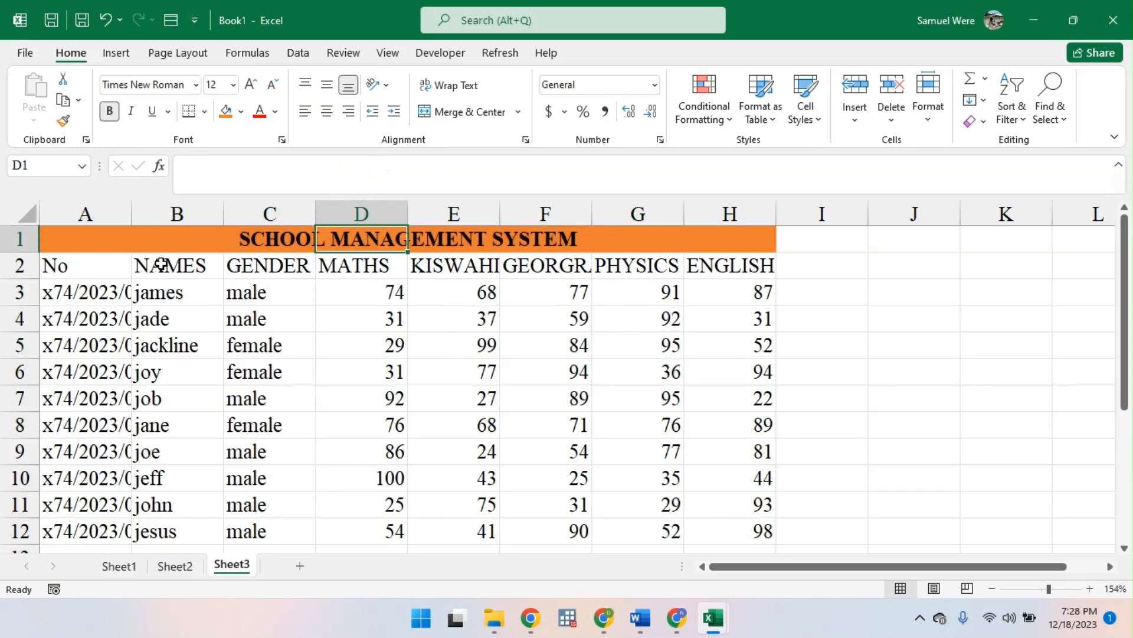
mouse_move(90, 267)
mouse_down()
mouse_move(198, 253)
mouse_move(731, 285)
mouse_up()
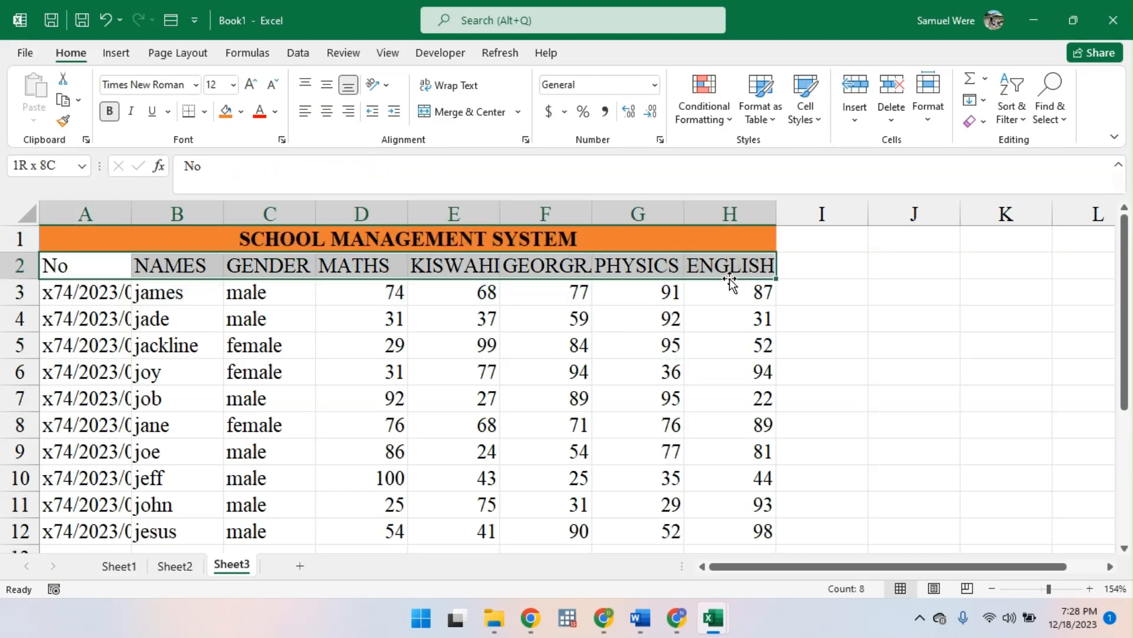
click(241, 111)
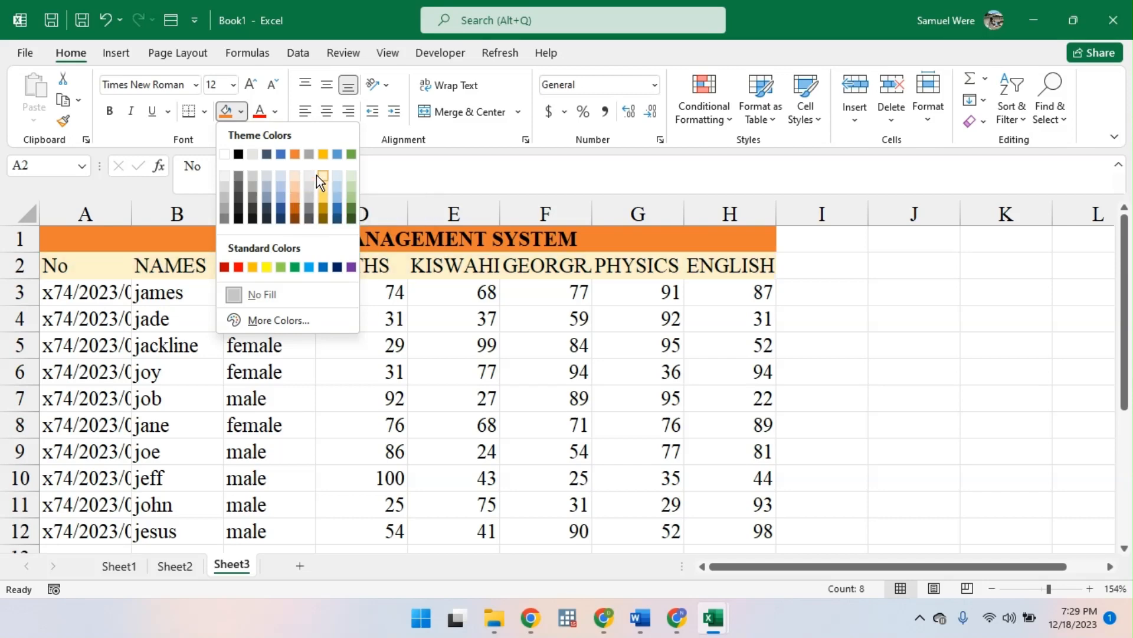
click(292, 189)
click(454, 420)
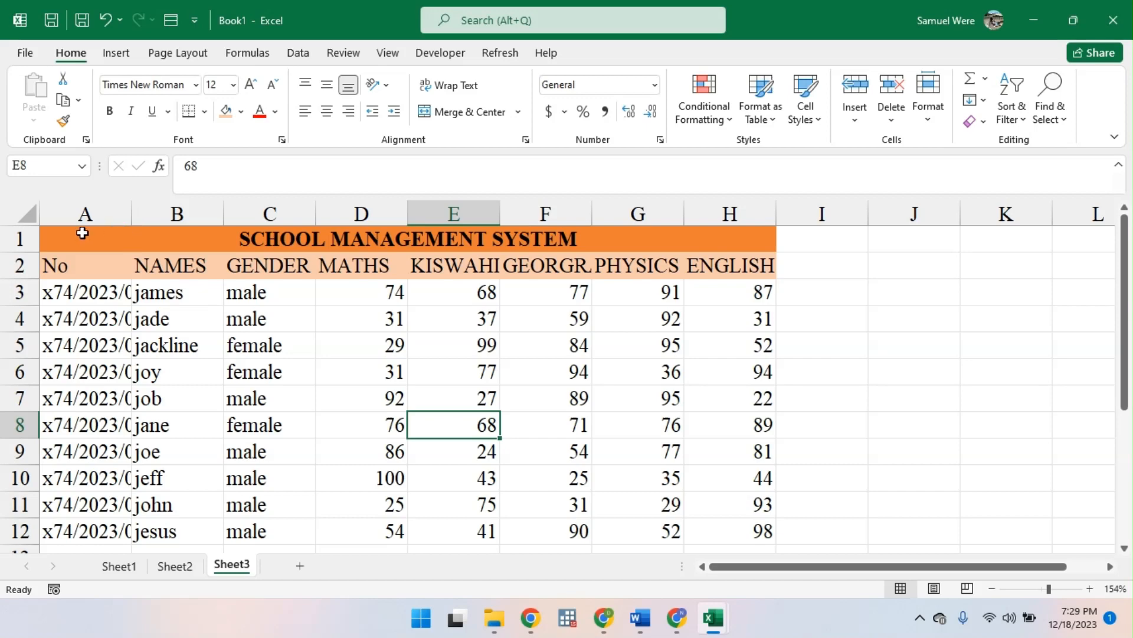
- AutoFit the column widths of the whole table A1:H12 to their contents
click(82, 231)
key(ctrl+a)
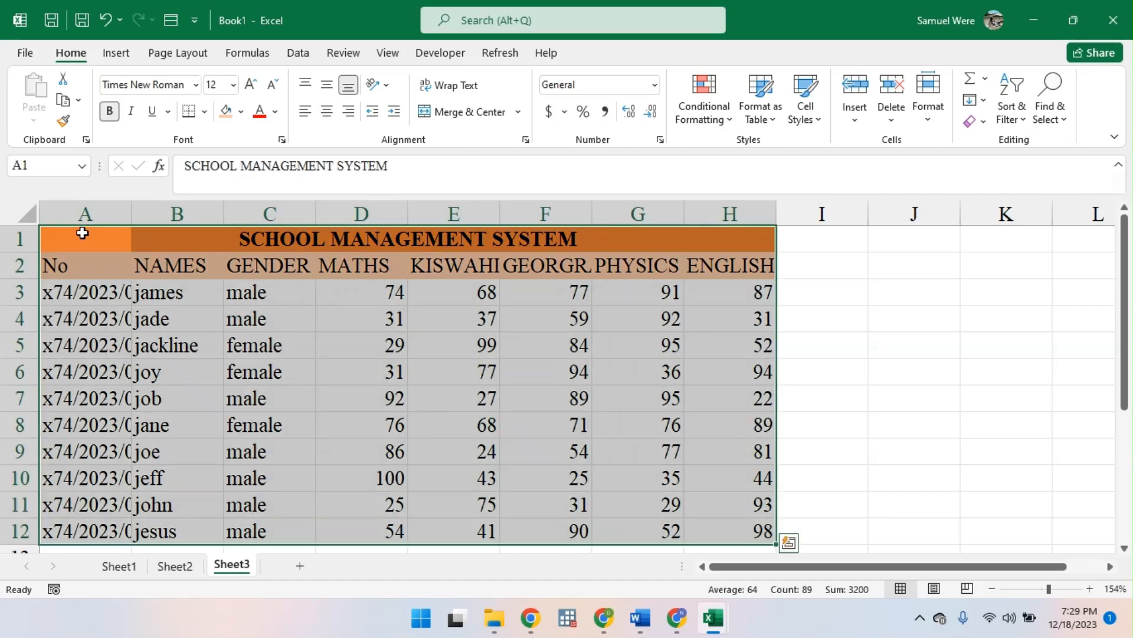
key(alt)
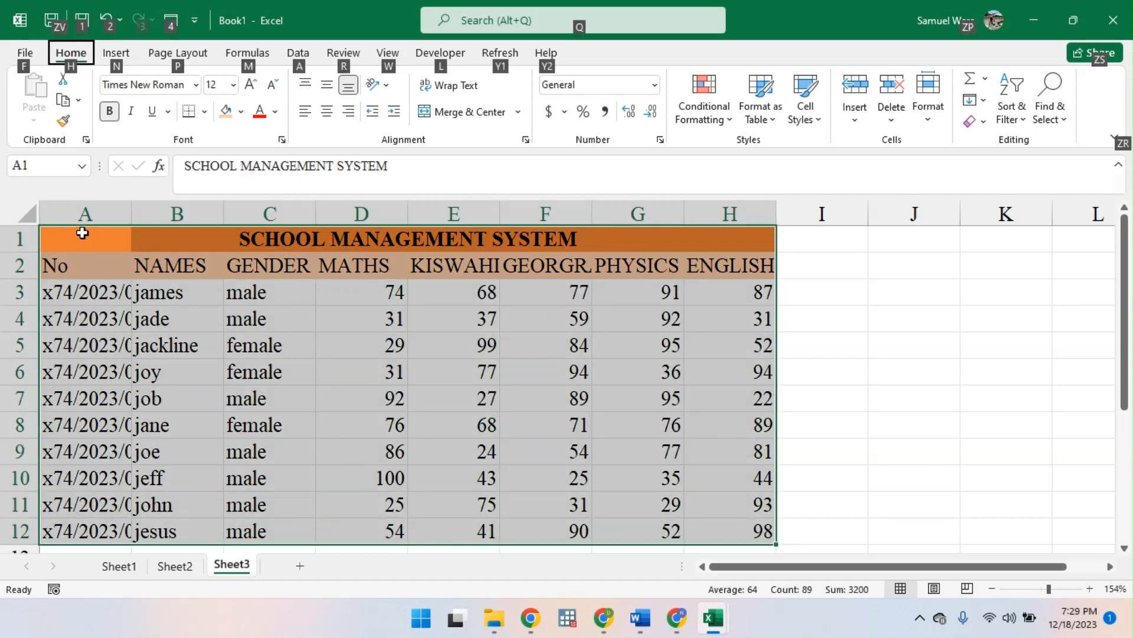
key(h)
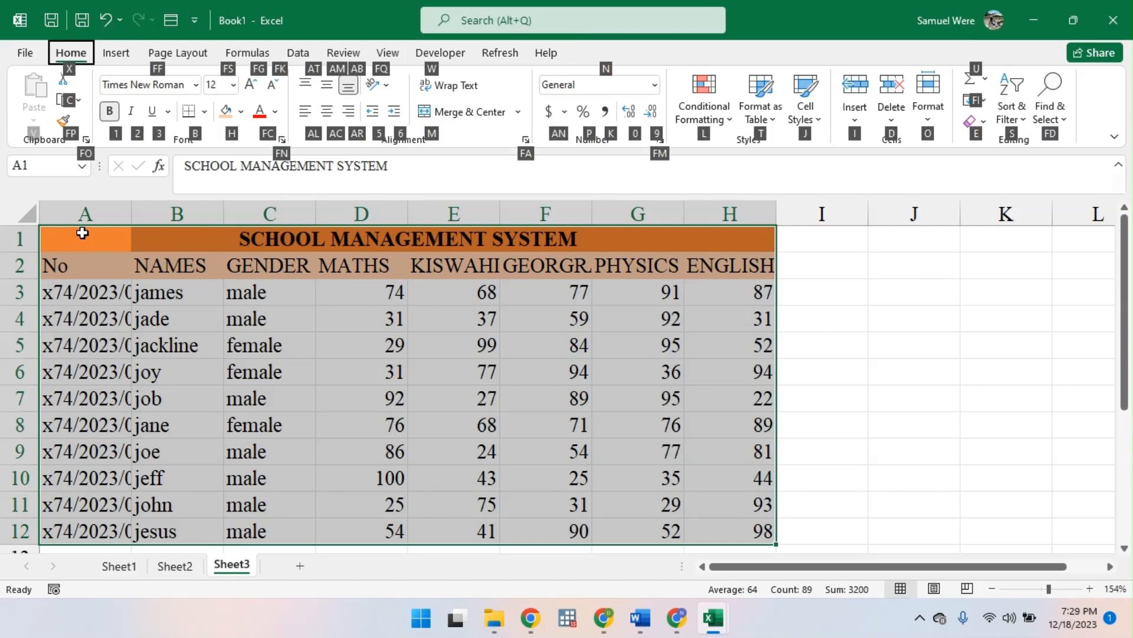
key(o)
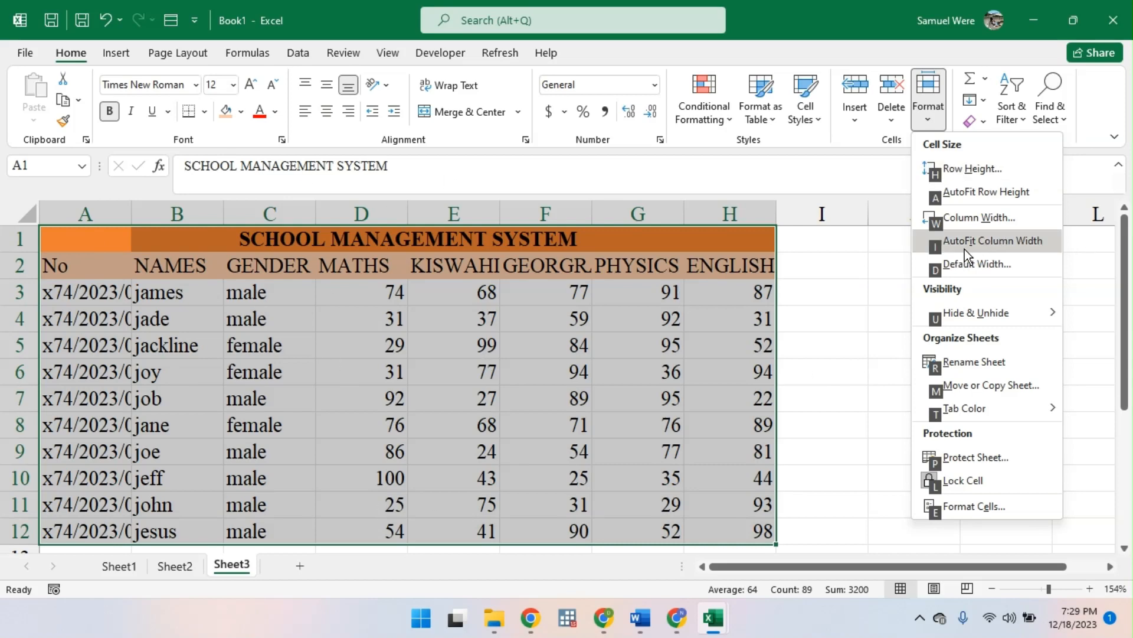
click(982, 197)
key(alt)
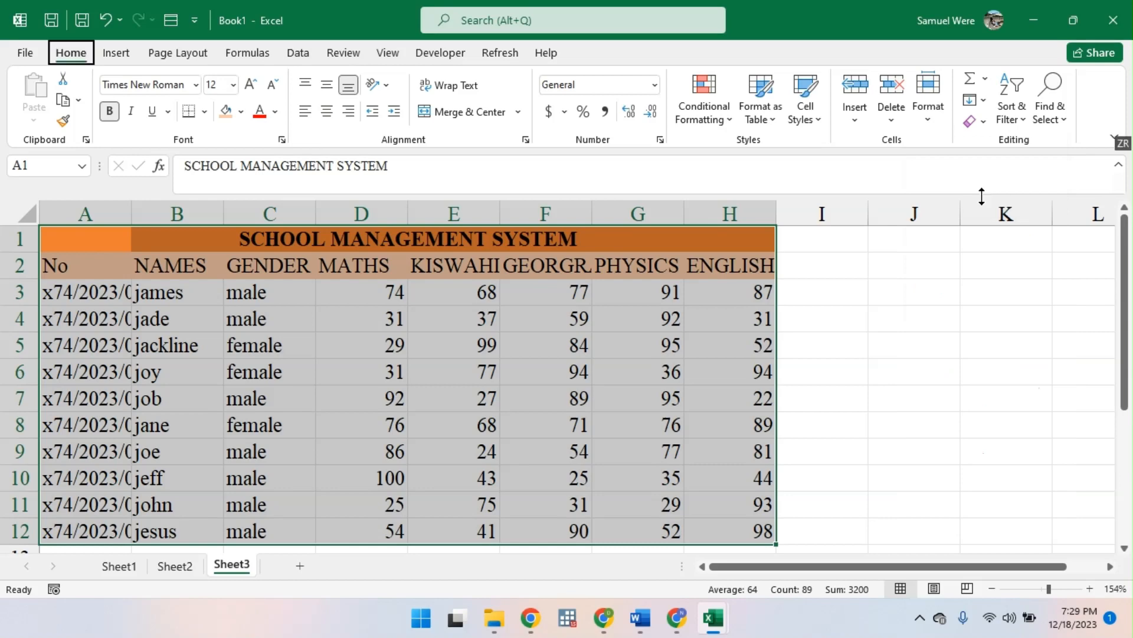
key(h)
key(o)
key(a)
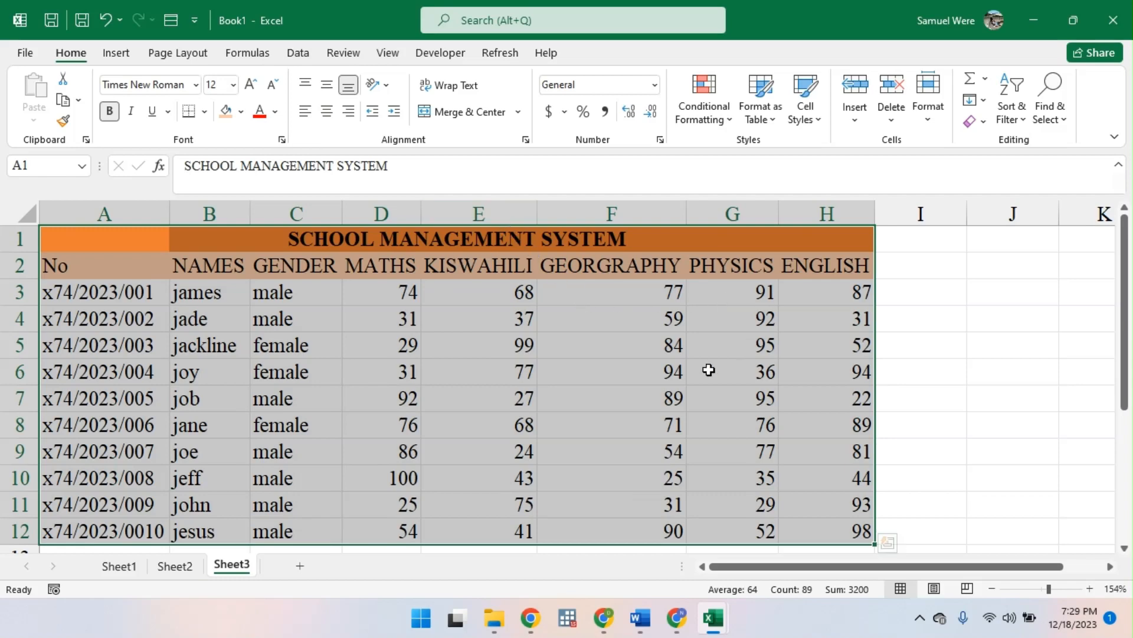
- On Sheet2, enter "o" in I7 to test whether the marks recalculate, and clear the entry again
click(168, 565)
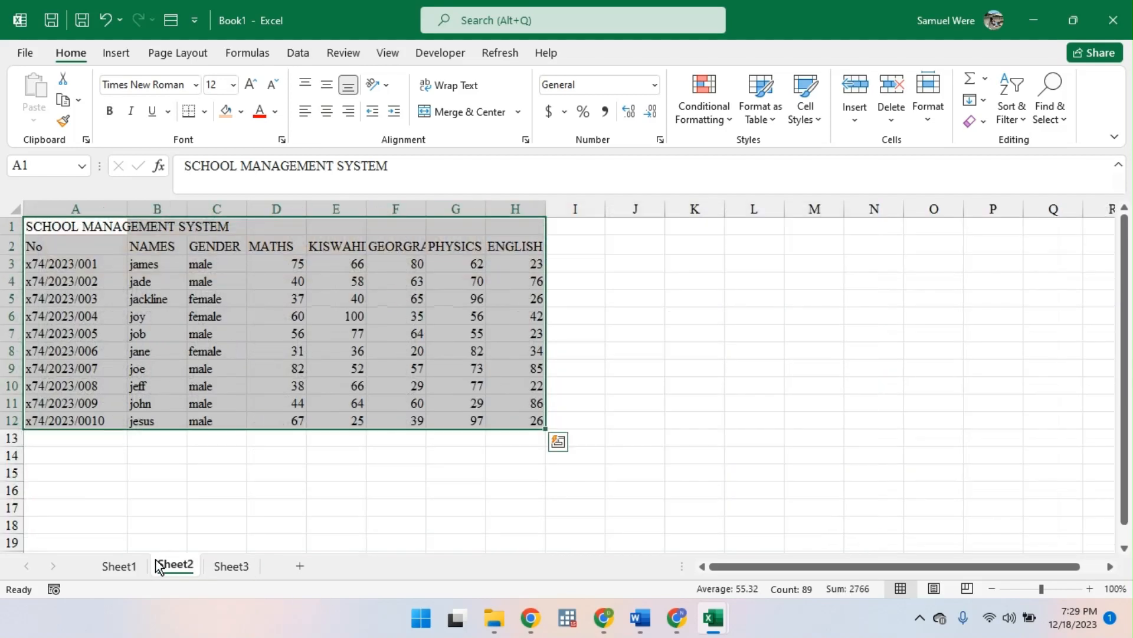
click(592, 332)
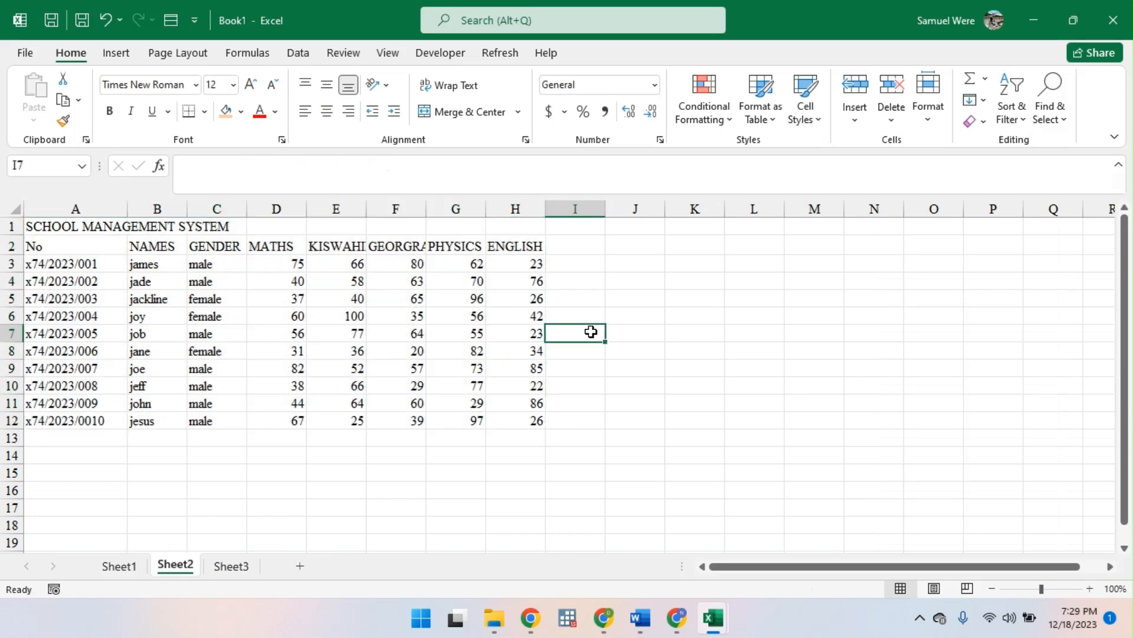
text(o)
key(Return)
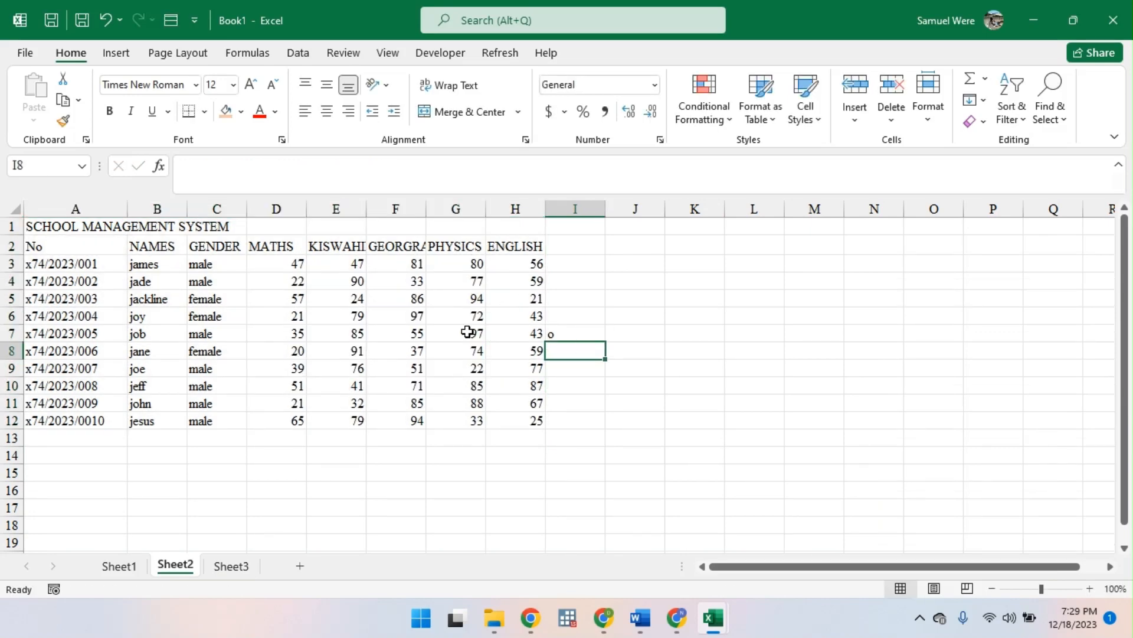
drag(565, 359, 569, 341)
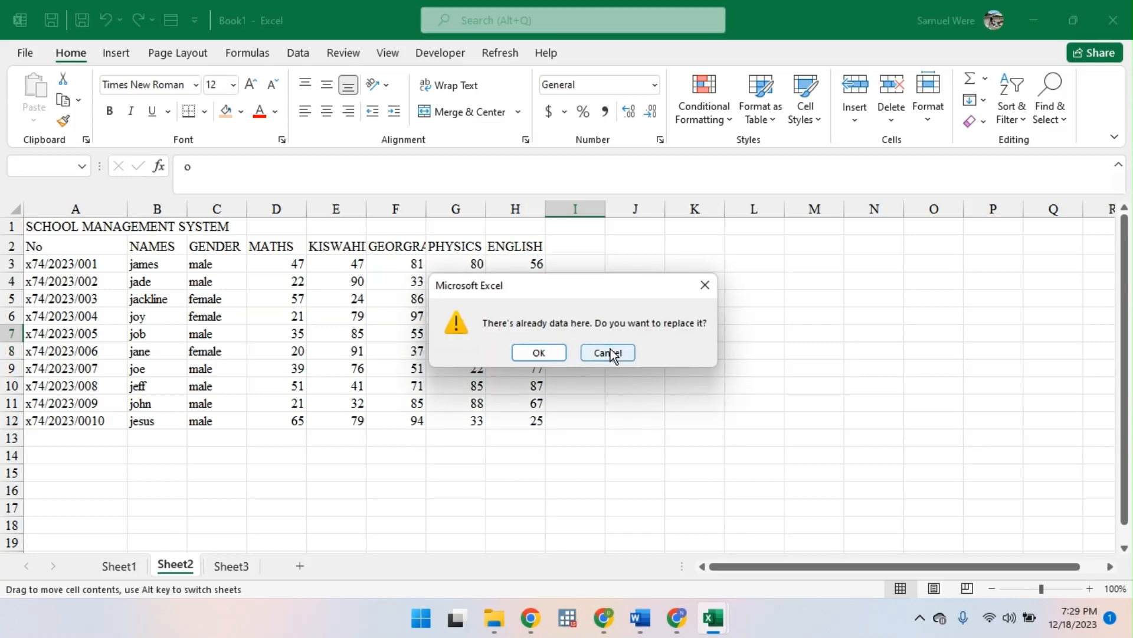
click(608, 353)
click(575, 336)
key(BackSpace)
key(Return)
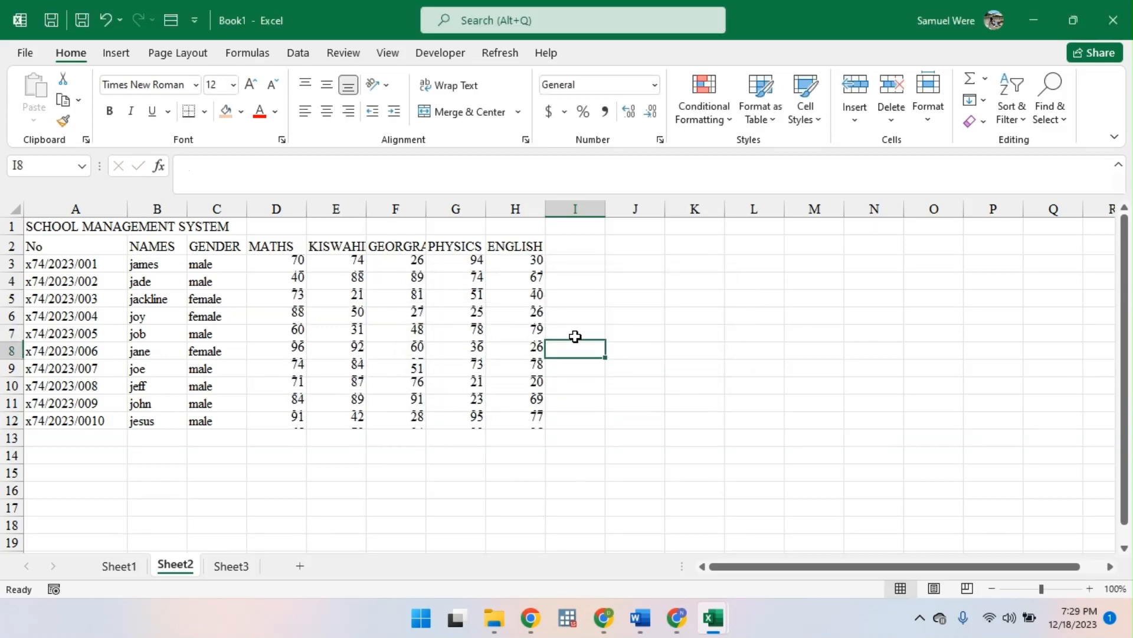
- Rename Sheet3 as "data"
double_click(236, 566)
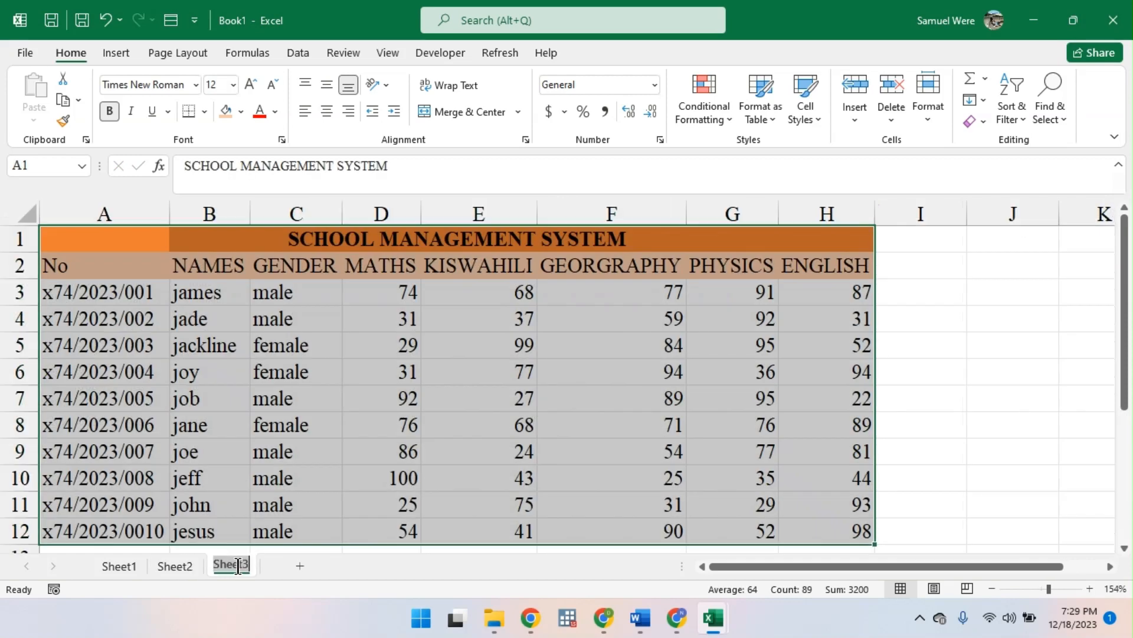
text(data)
key(Return)
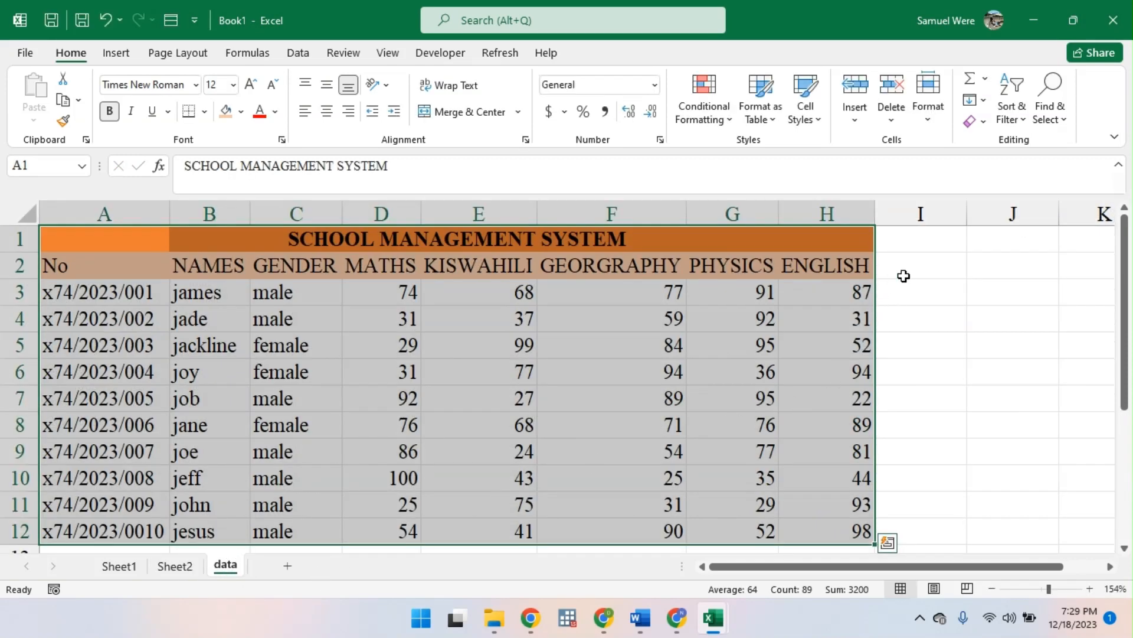
- Add the column header TOTAL in cell I2, beside ENGLISH
click(904, 275)
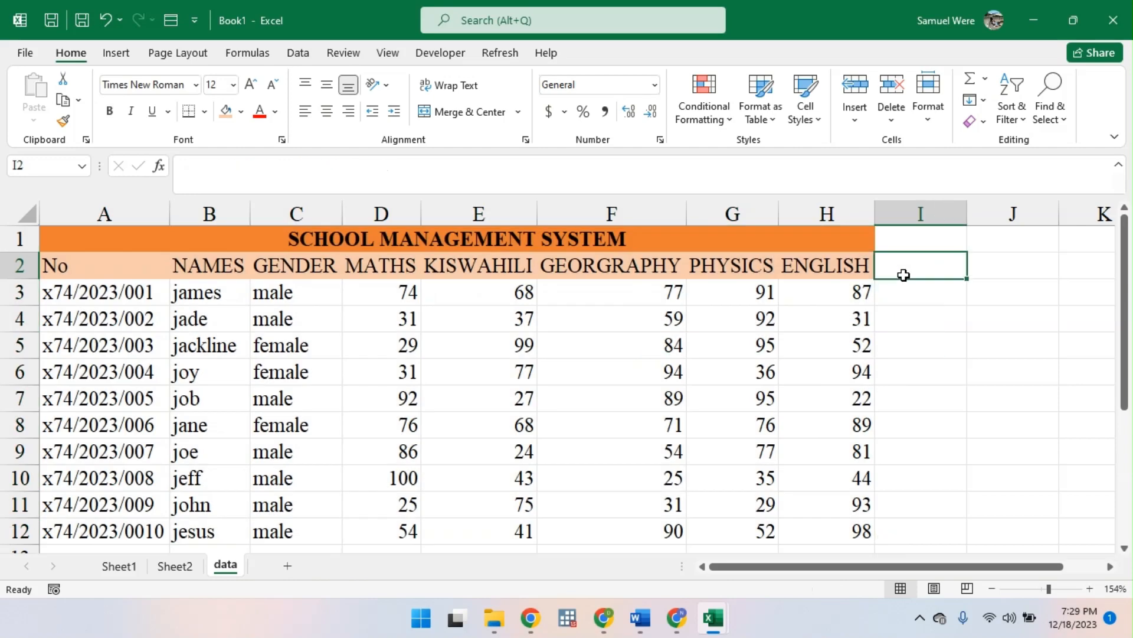
text(TOTAL)
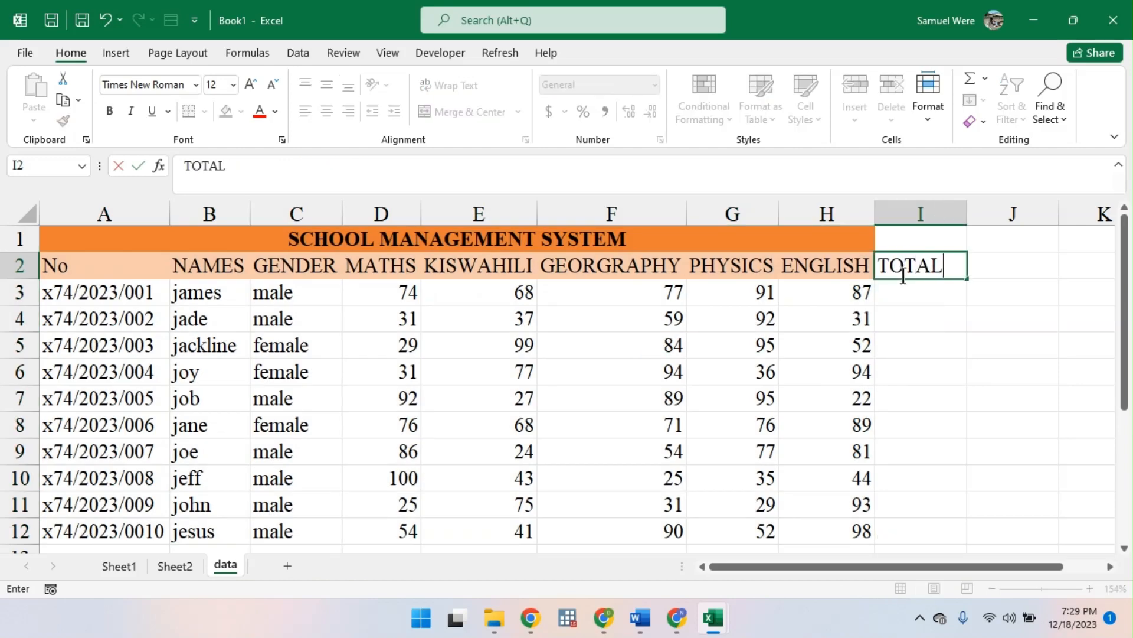
key(Return)
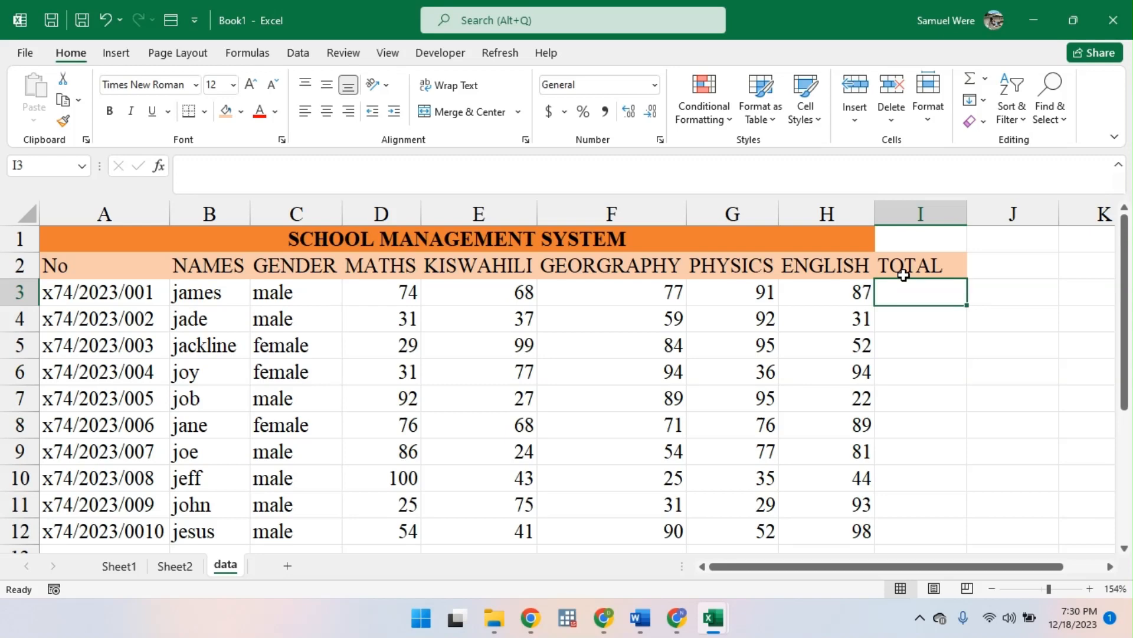
- Total the first student's marks in I3 with the formula =SUM(D3:H3)
text(=)
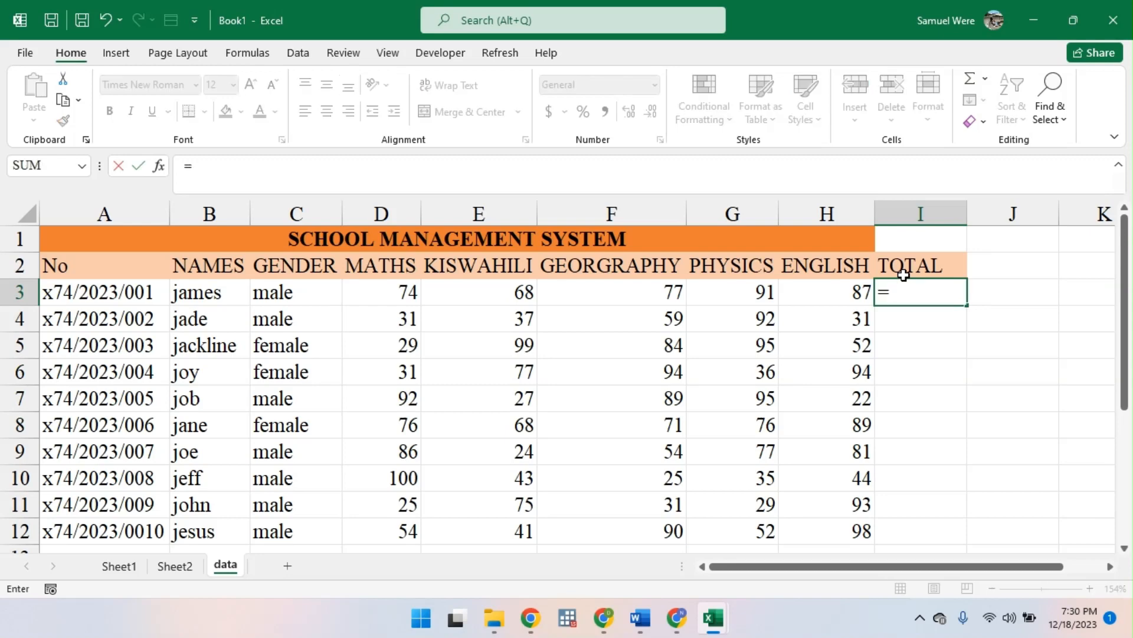
text(SUM)
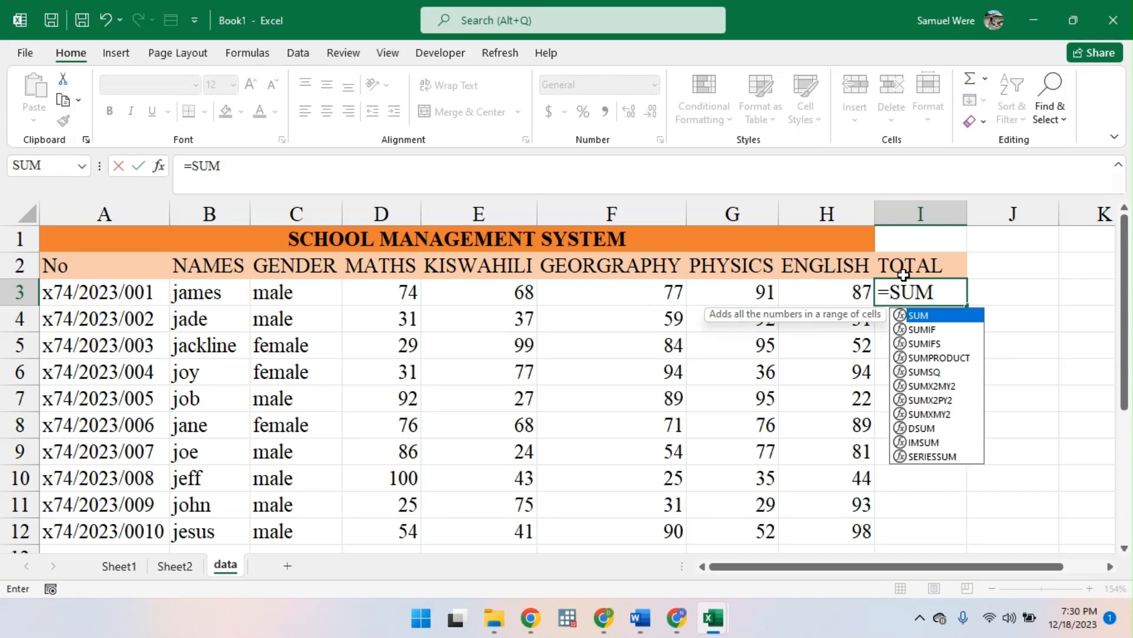
text(()
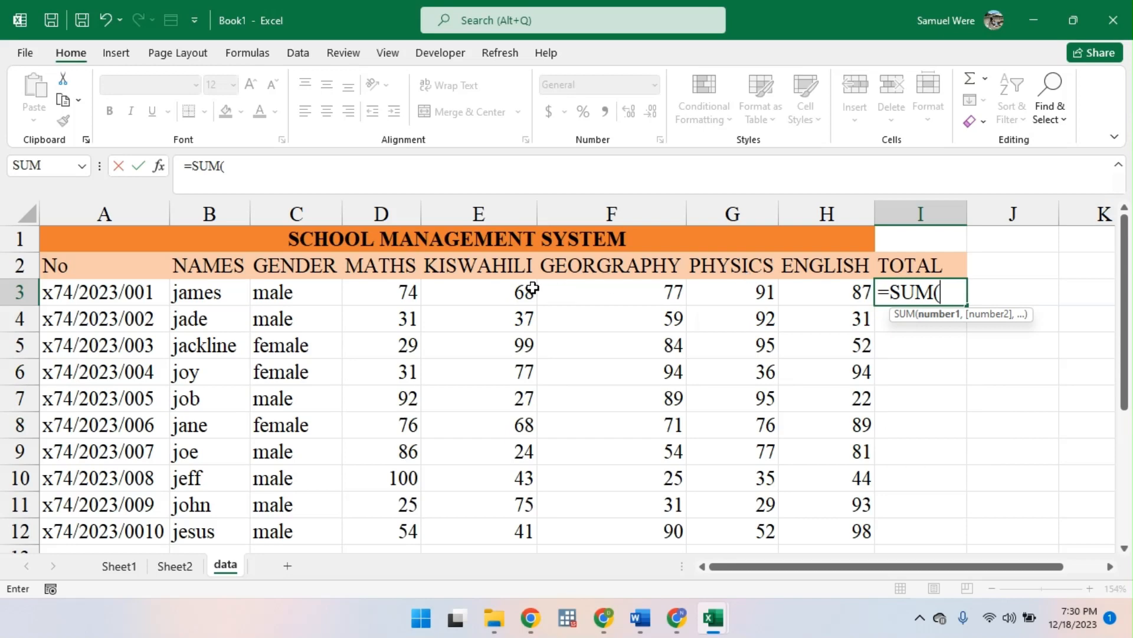
drag(396, 301, 820, 296)
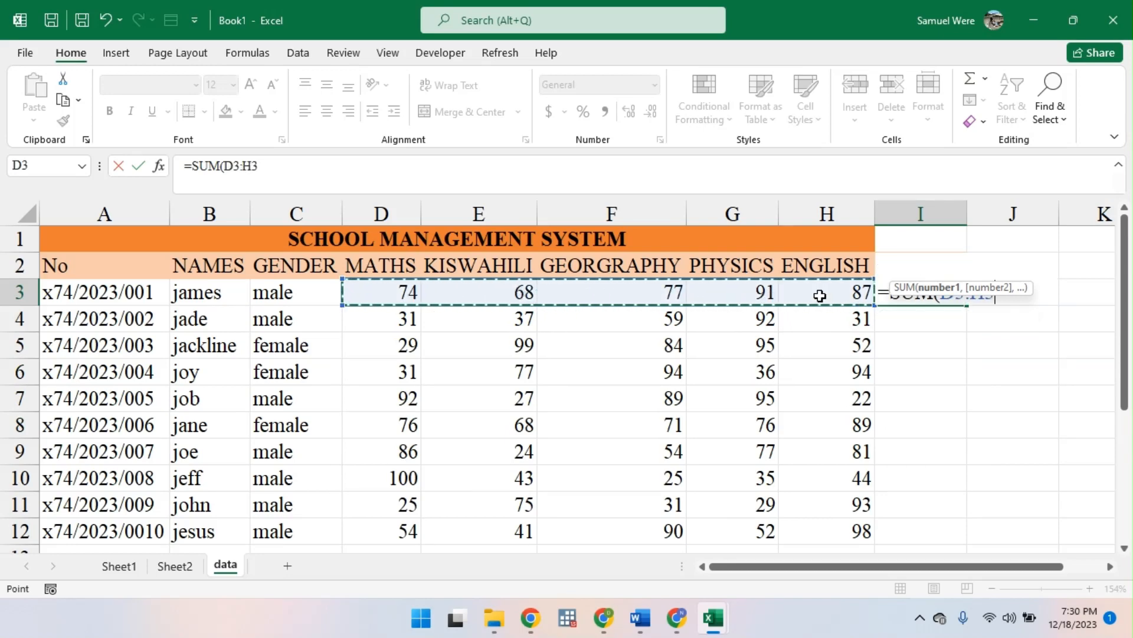
key(Return)
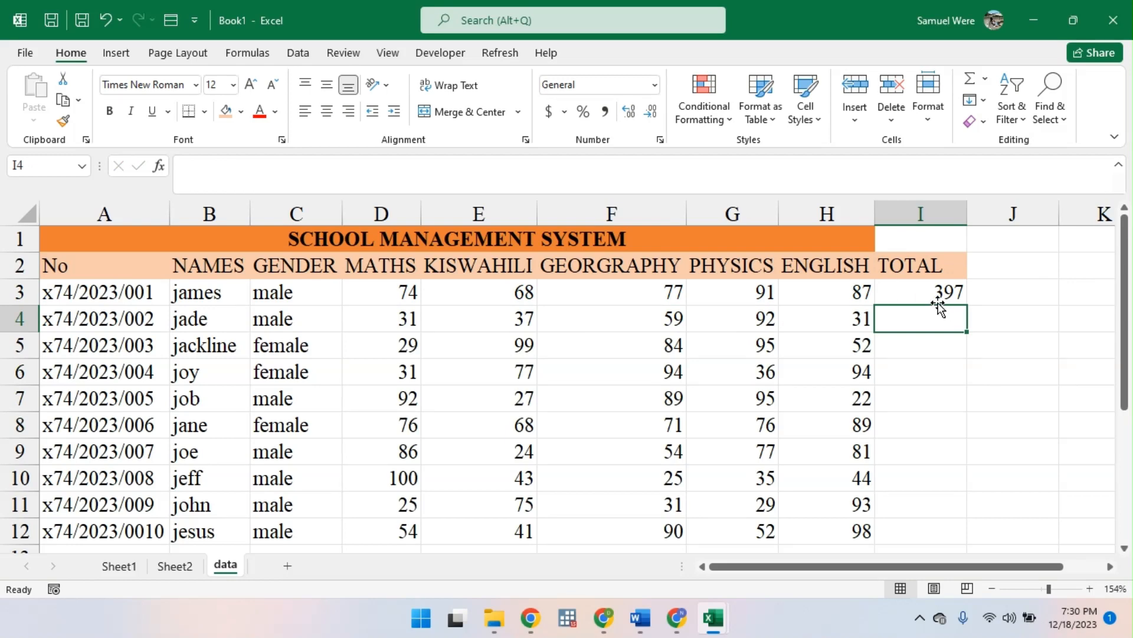
- Copy the total formula from I3 down the column, undo the fill, and fill it down to I12 again
click(920, 293)
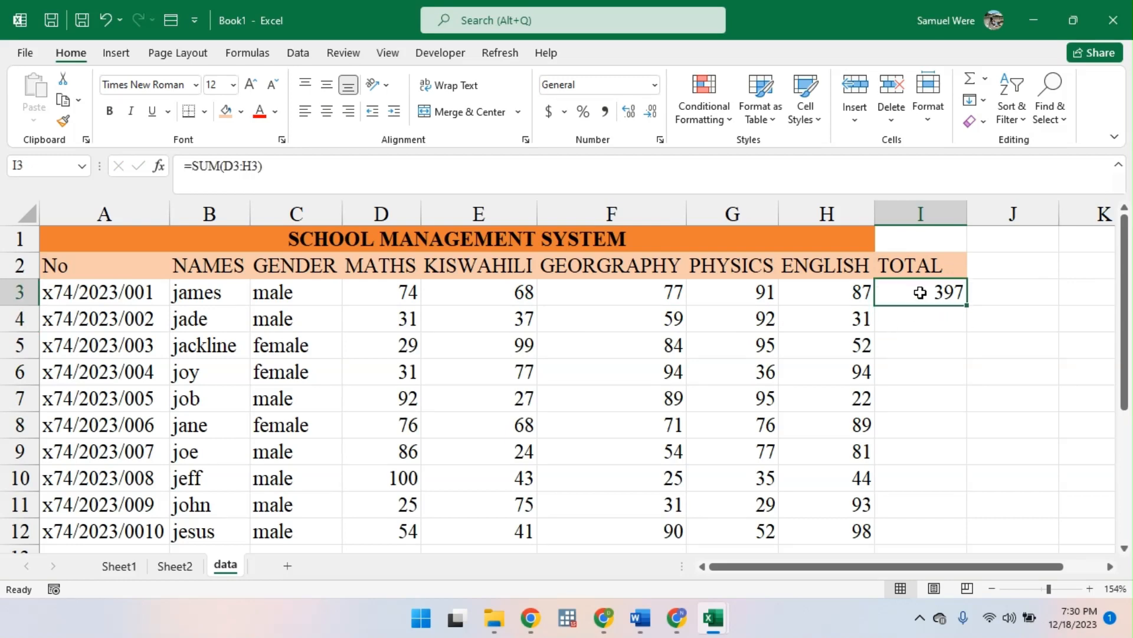
double_click(966, 305)
key(ctrl+z)
drag(967, 307, 973, 536)
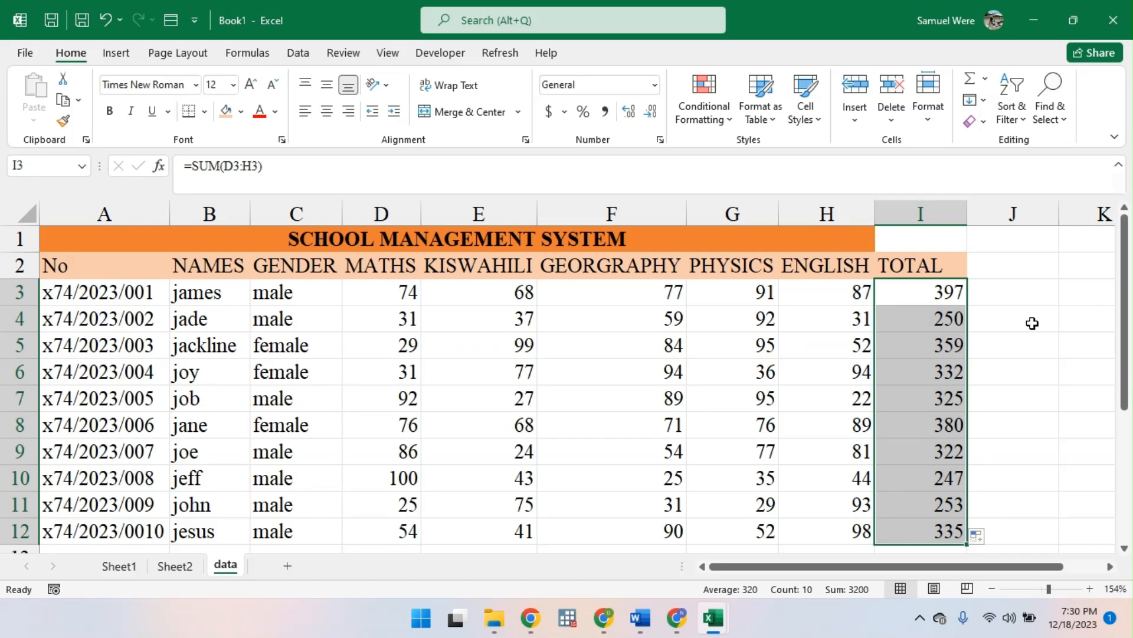
- Undo the fill of the totals and clear the SUM formula from I3
key(ctrl+z)
key(BackSpace)
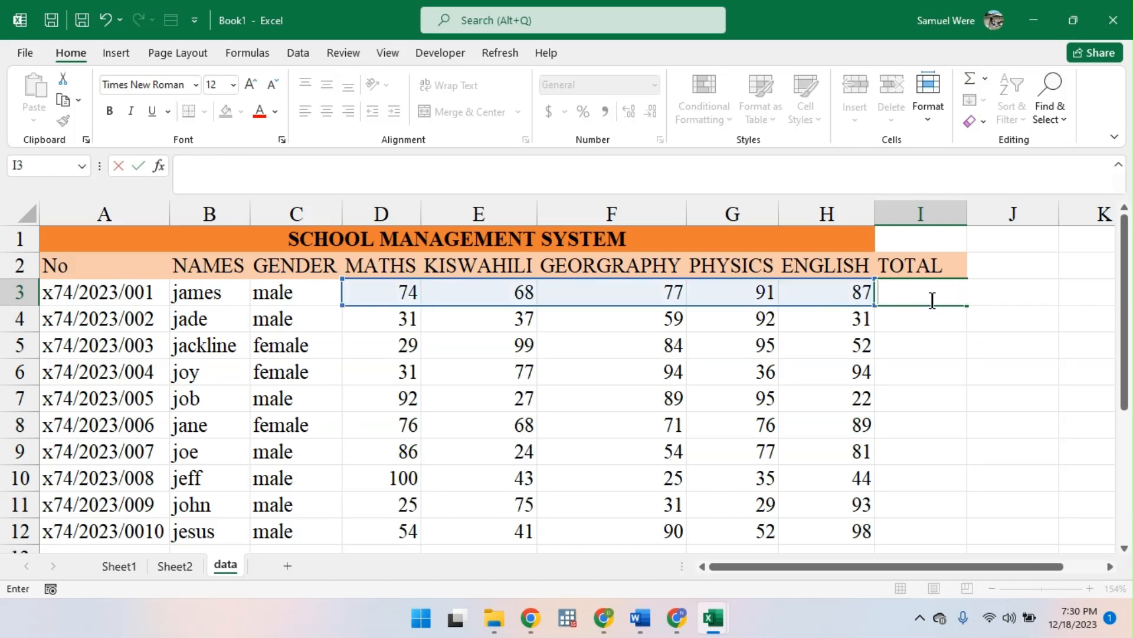
click(915, 354)
- Apply AutoSum to the empty TOTAL cells I3:I12 and undo it
drag(914, 295, 933, 519)
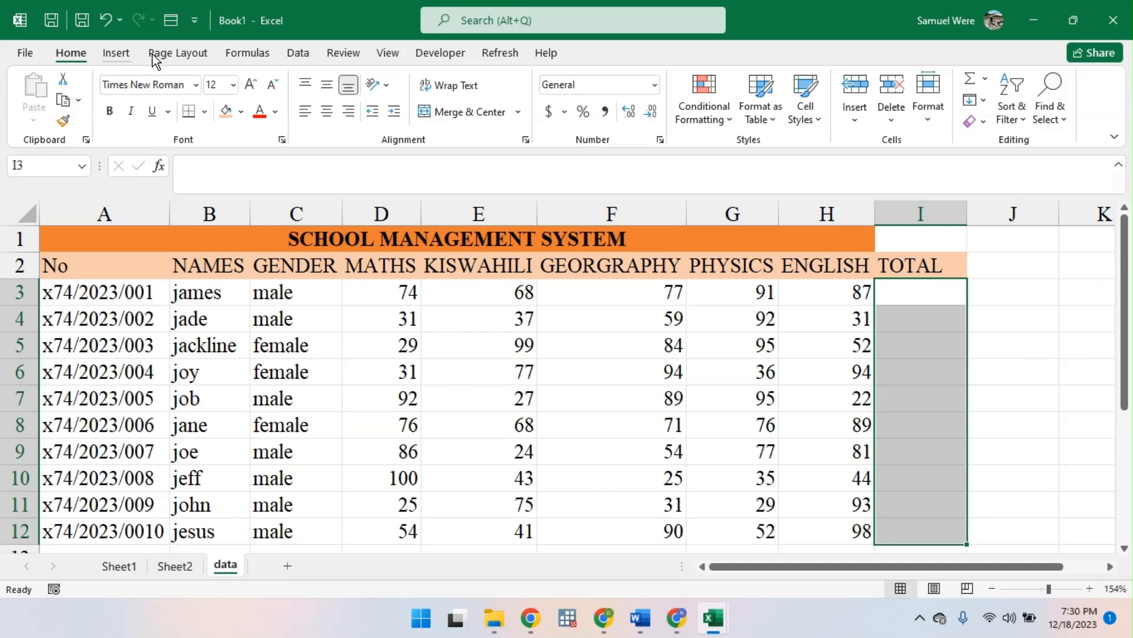
click(241, 54)
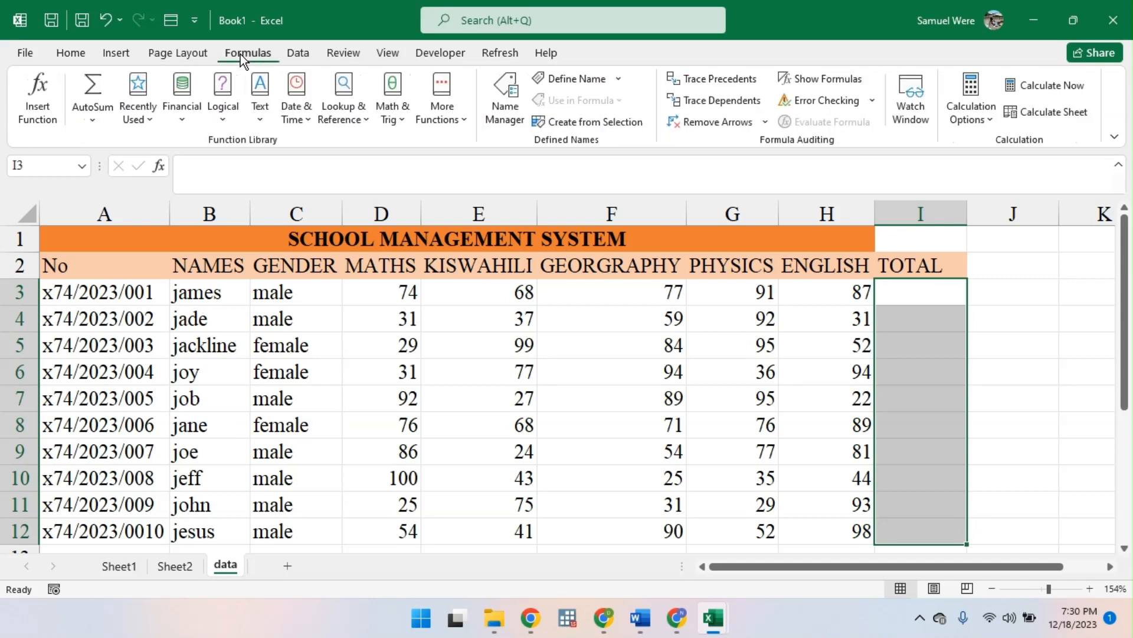
click(107, 102)
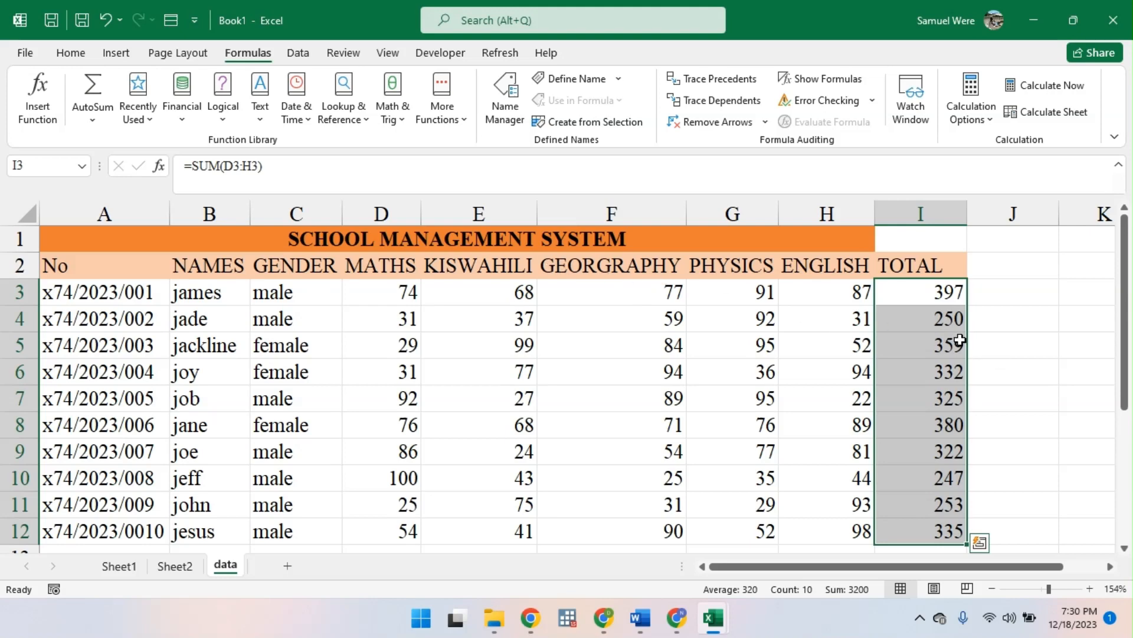
key(ctrl+z)
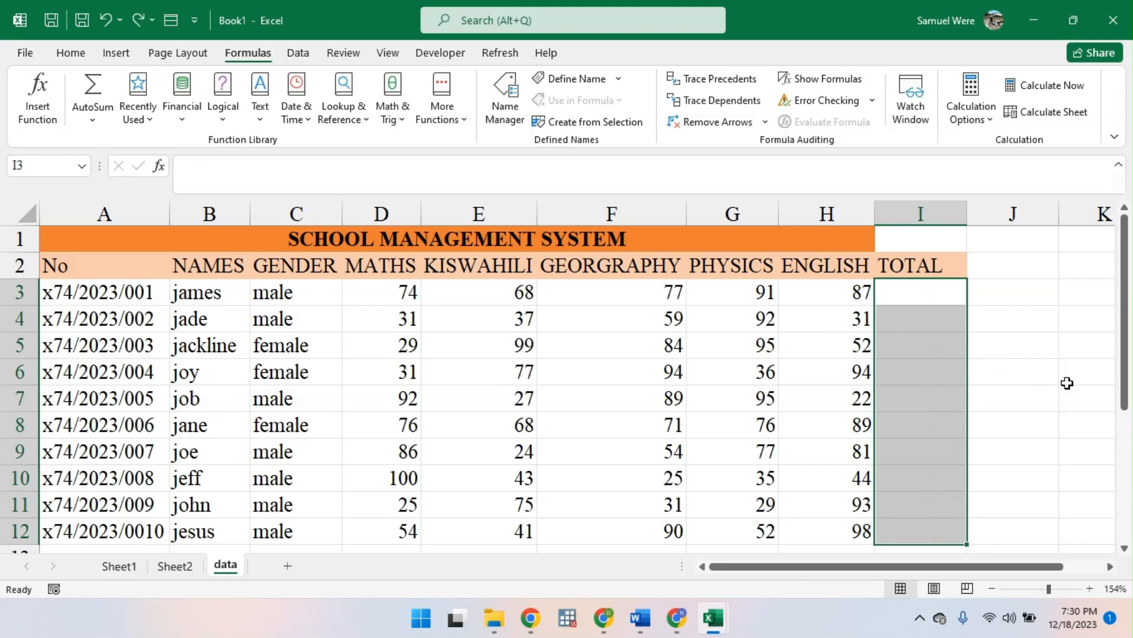
- Total the first student's marks in I3 with AutoSum, fill the formula down to I12, and undo both
click(922, 298)
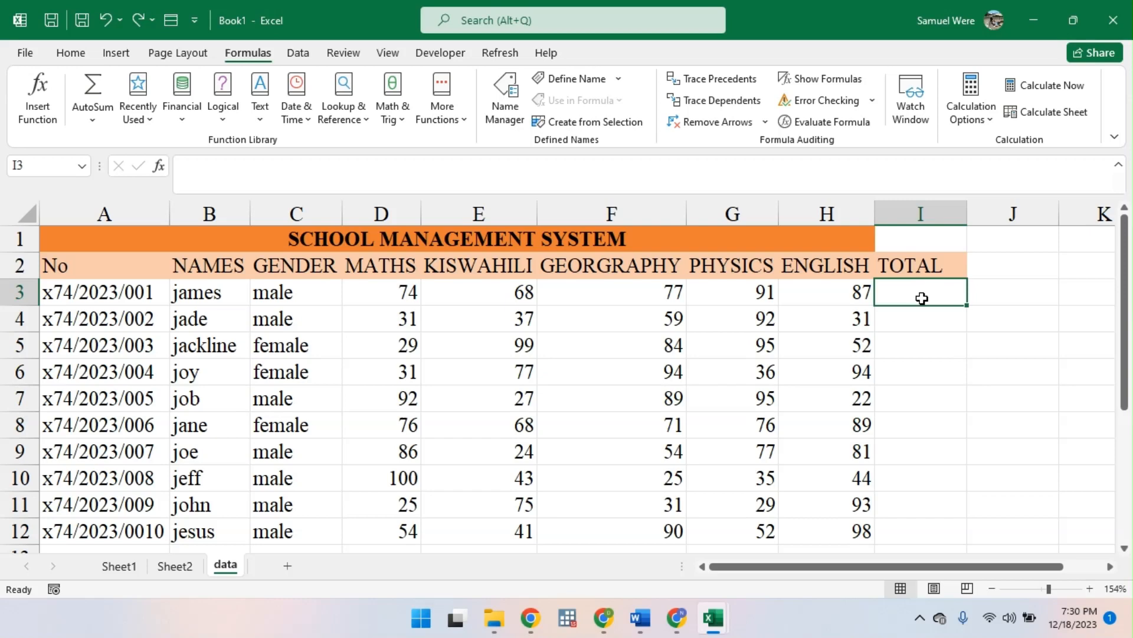
click(94, 94)
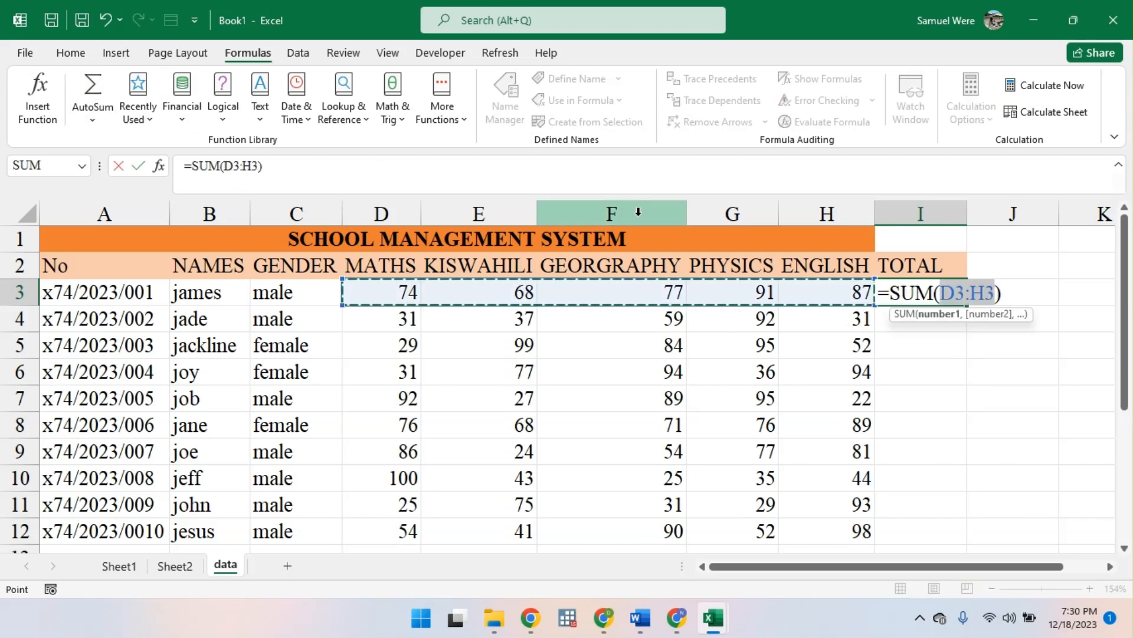
key(Return)
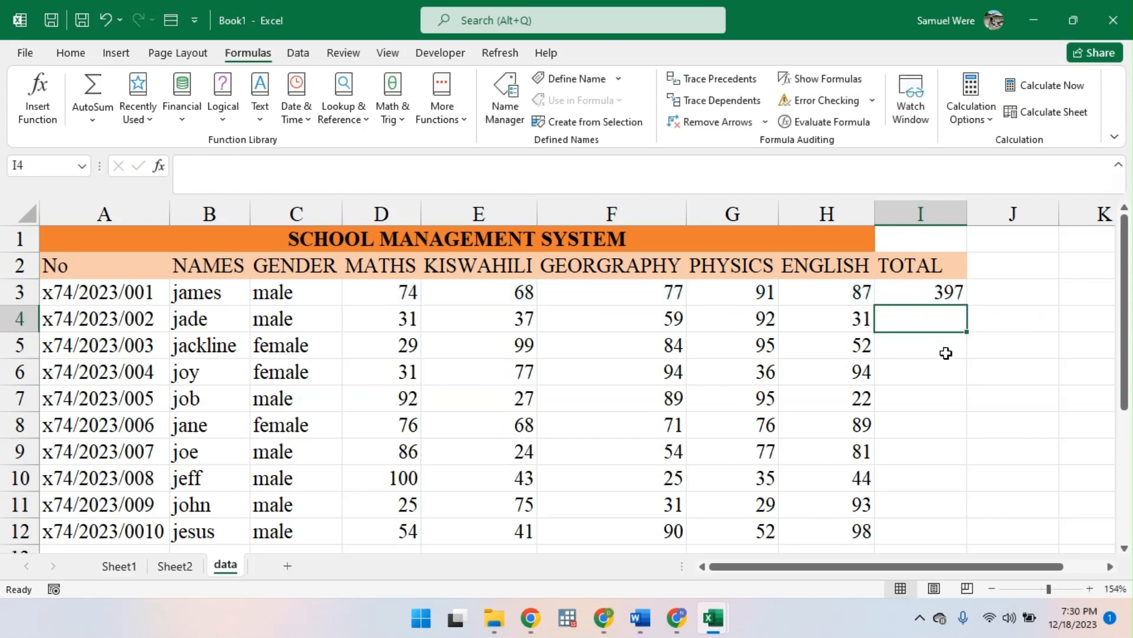
click(939, 293)
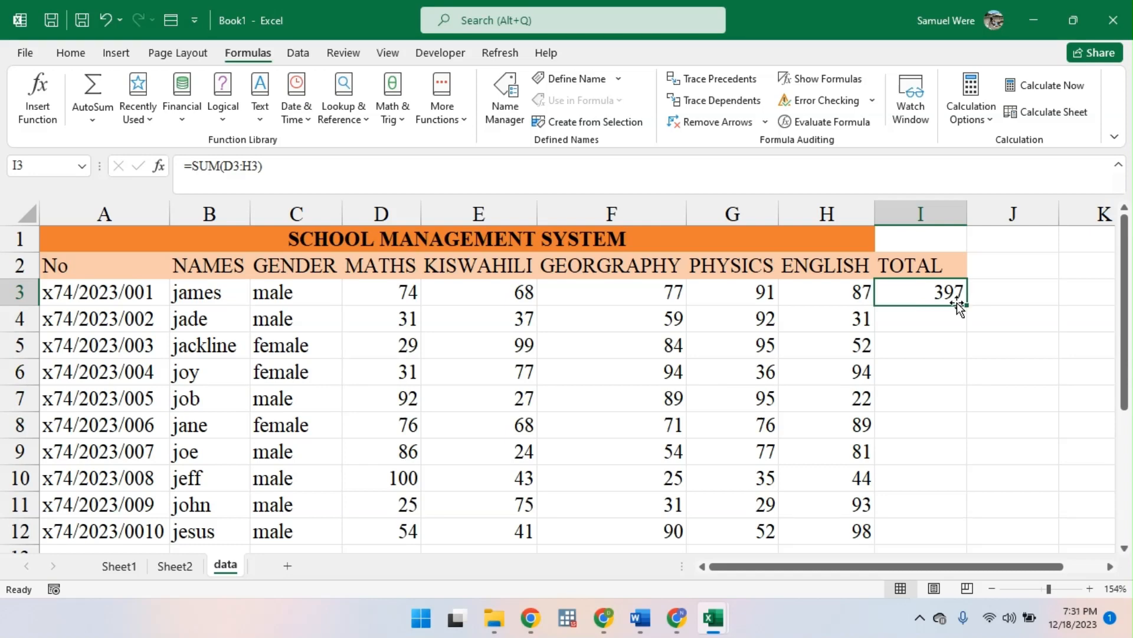
double_click(968, 306)
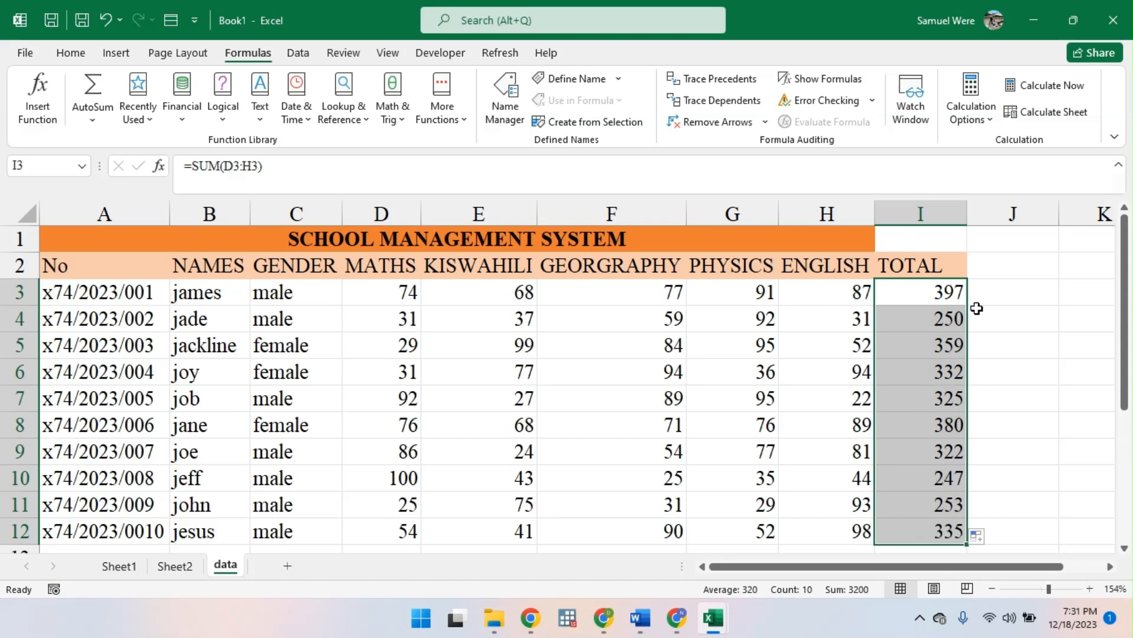
key(ctrl+z)
key(ctrl+z)
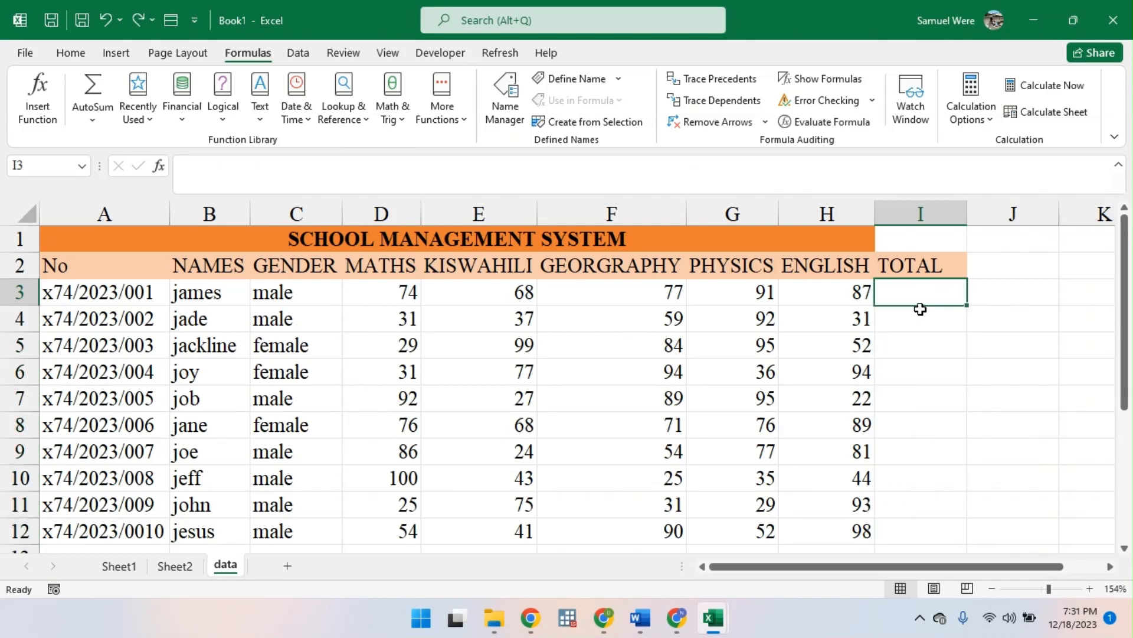
- Total all students' marks at once by applying AutoSum to the range I3:I12, and undo it
drag(930, 295, 929, 523)
key(alt+equal)
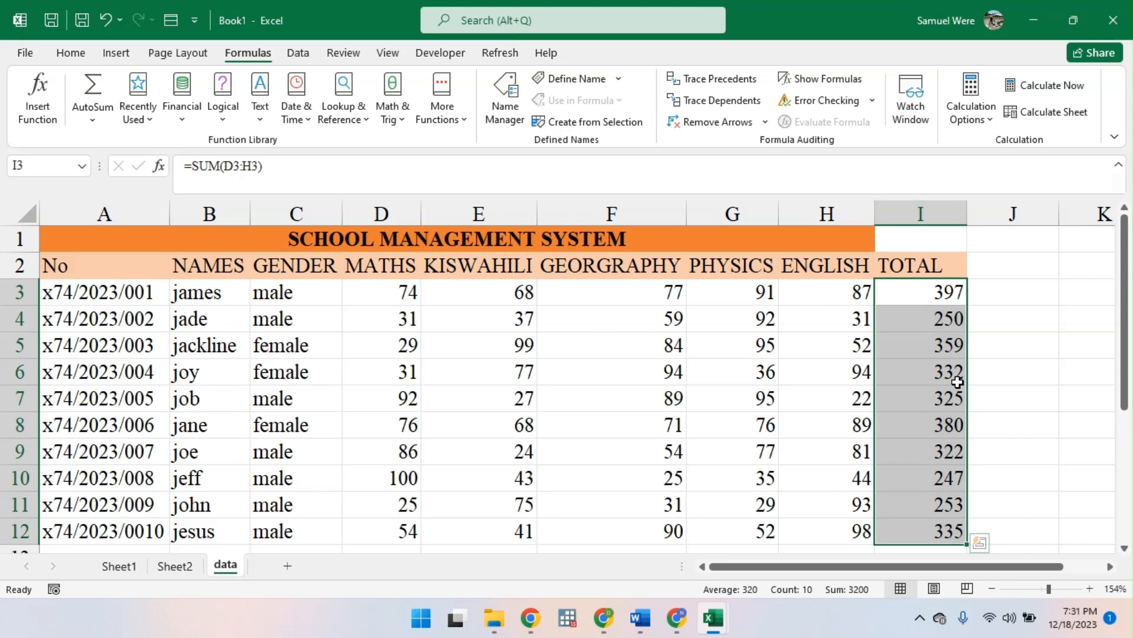
key(ctrl+z)
- Total the first student's marks in I3 with AutoSum over D3:H3 and fill the formula down to I12
click(922, 290)
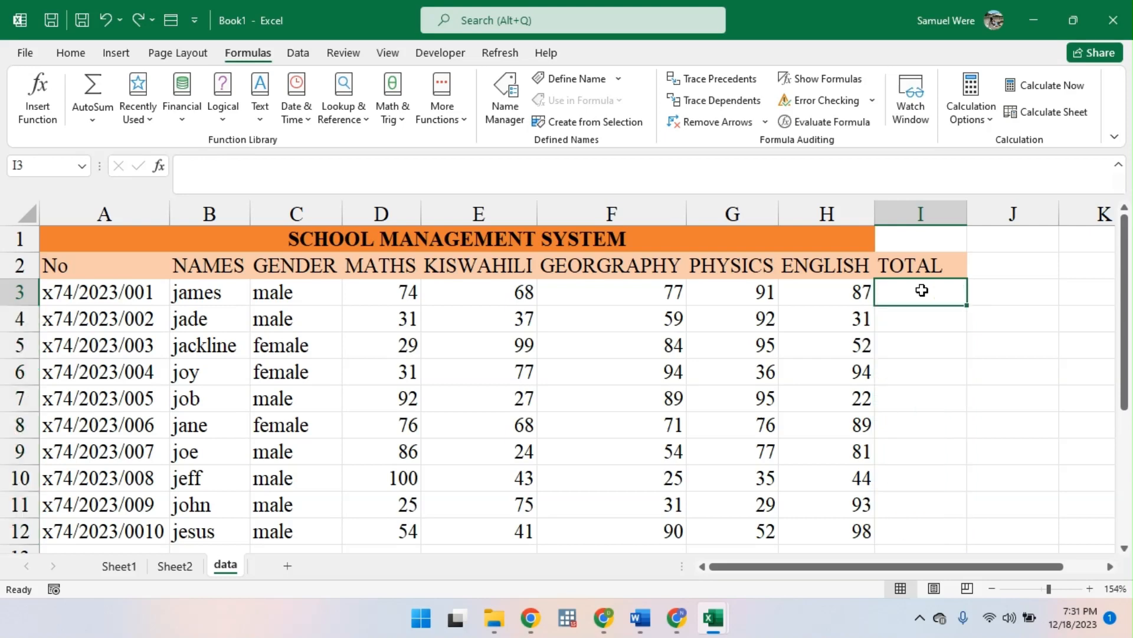
key(alt+equal)
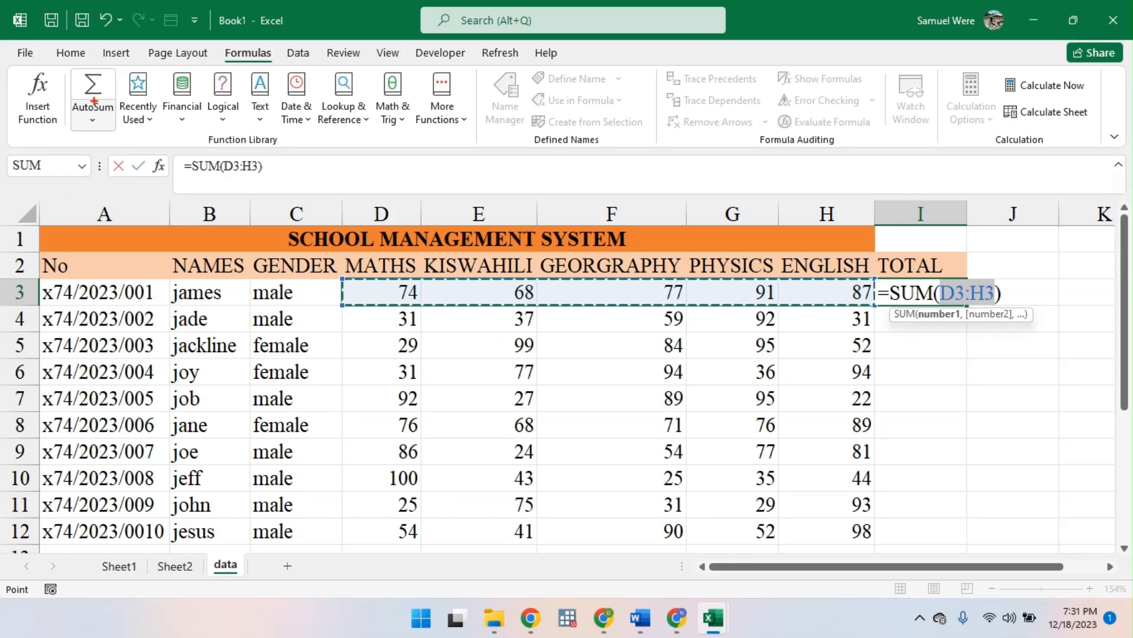
key(Return)
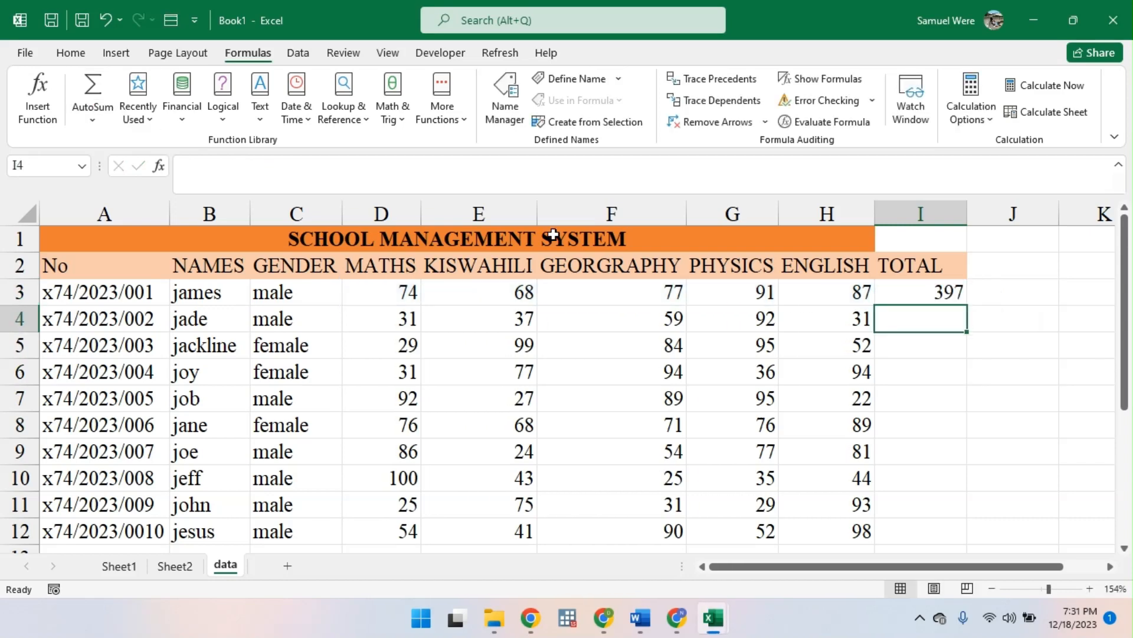
click(916, 292)
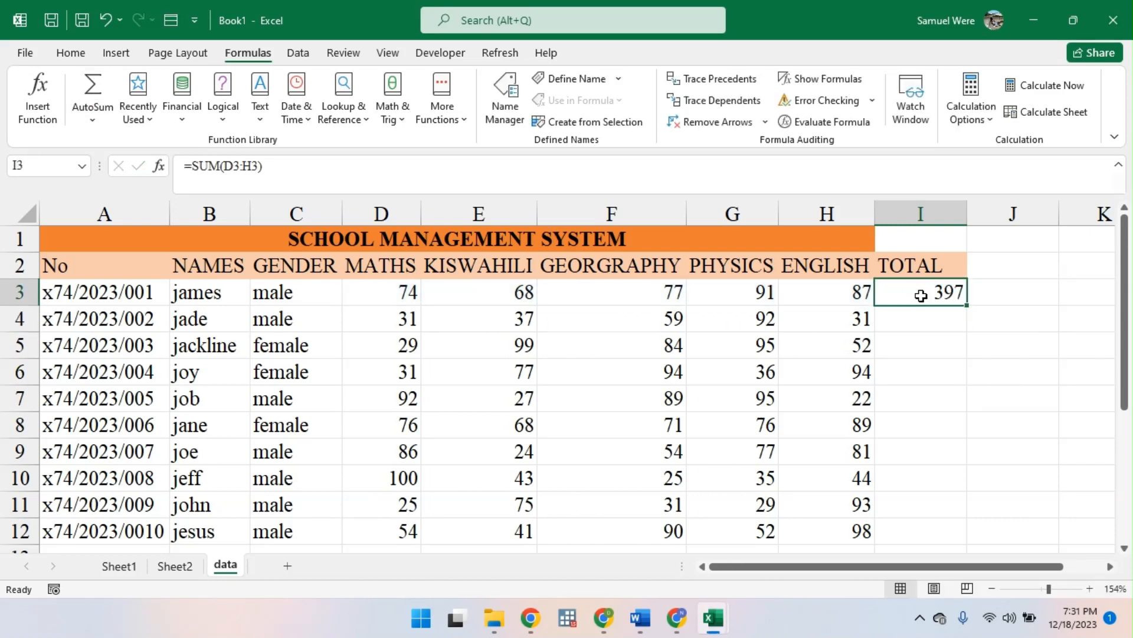
double_click(968, 305)
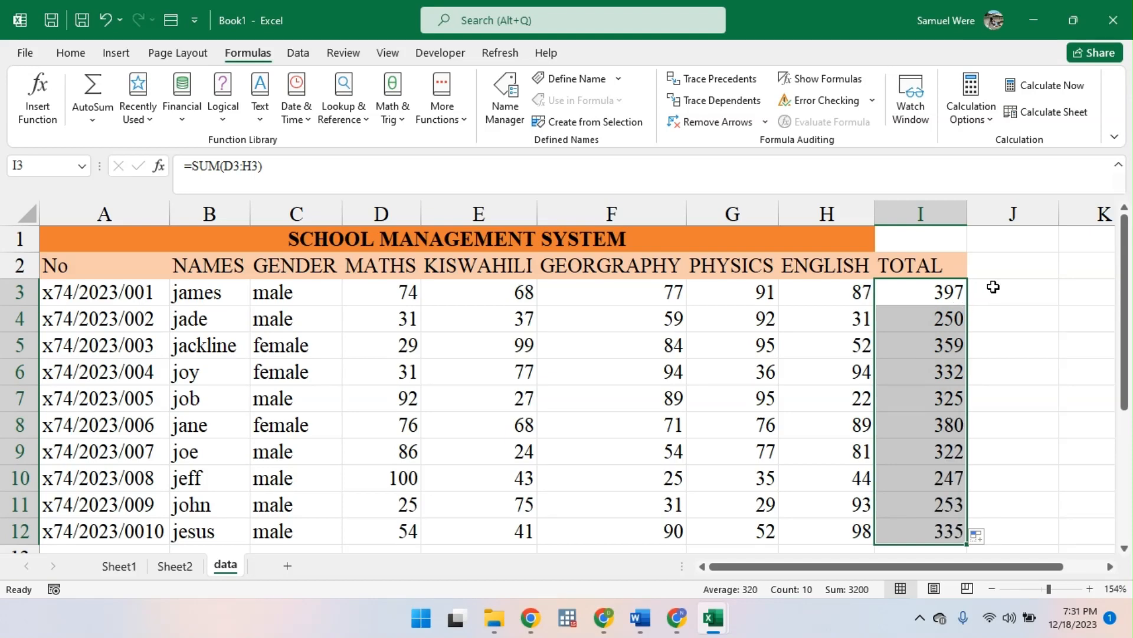
- Add the column heading MEAN in J2, beside TOTAL
click(998, 275)
text(AVE)
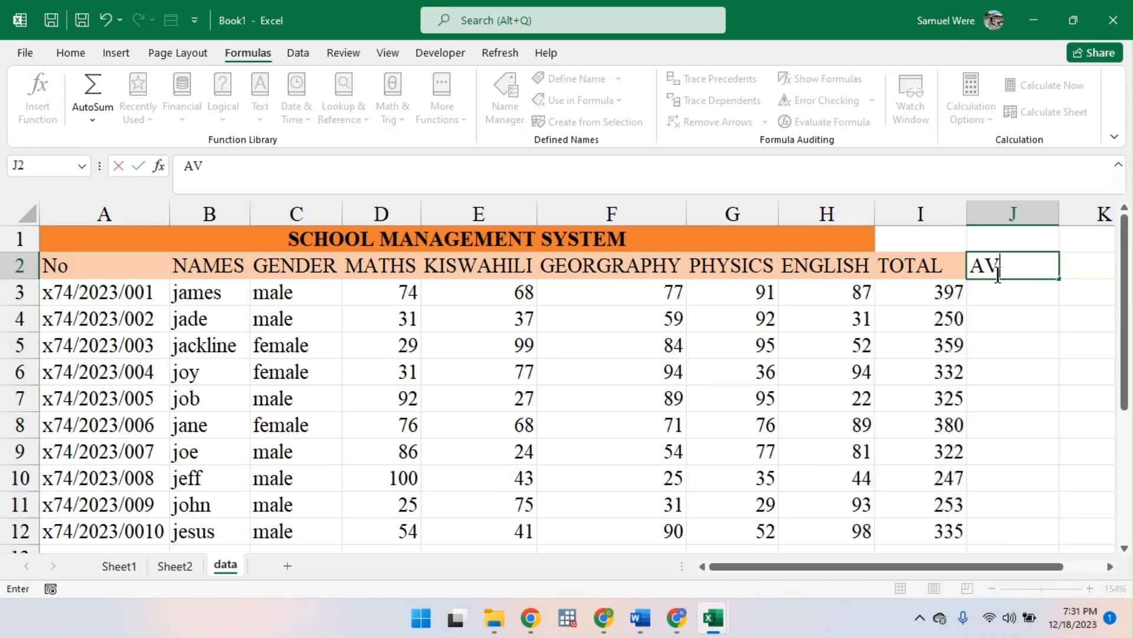
key(BackSpace)
key(BackSpace)
key(BackSpace)
text(MEAN)
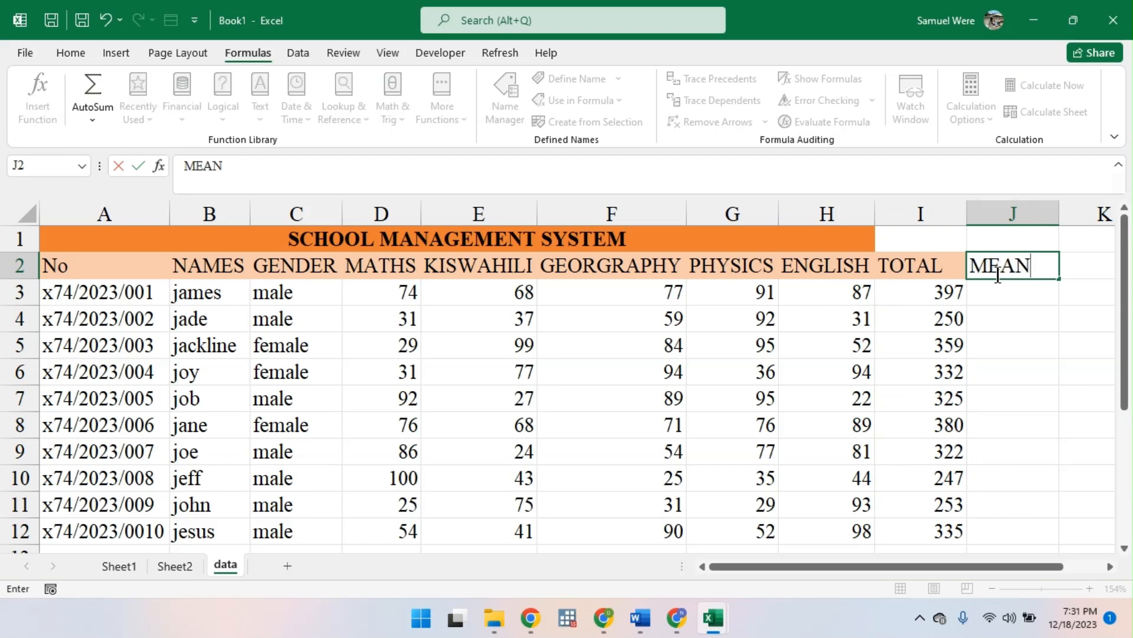
key(Return)
- Average the first student's marks in J3 with =AVERAGE(D3:H3) and fill the formula down to J12
text(=AF)
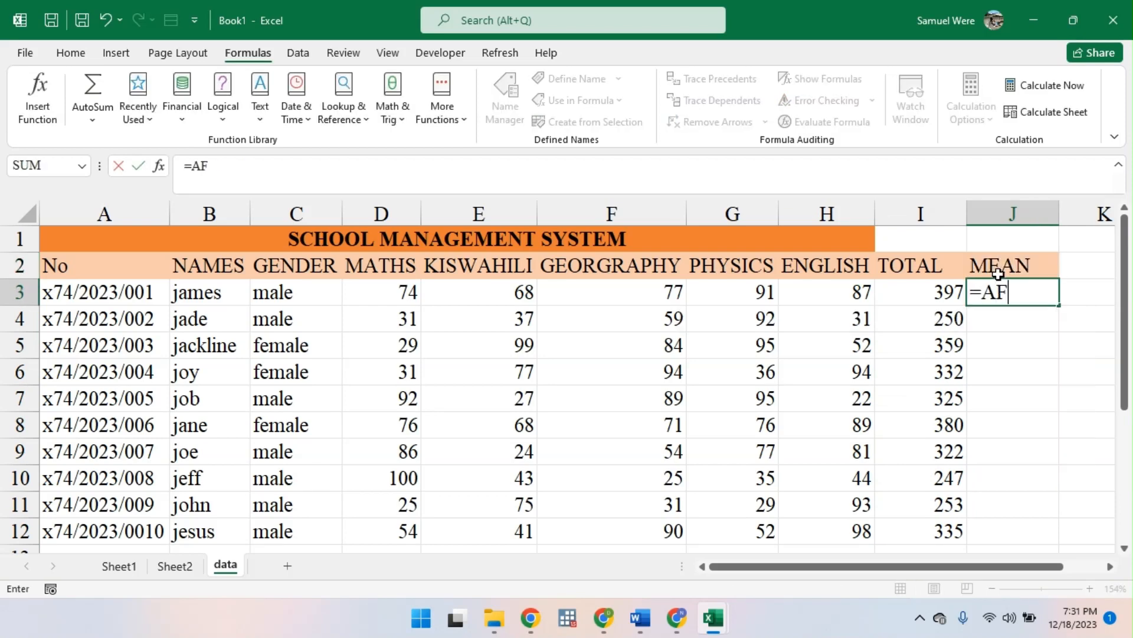
key(BackSpace)
key(BackSpace)
text(AVE)
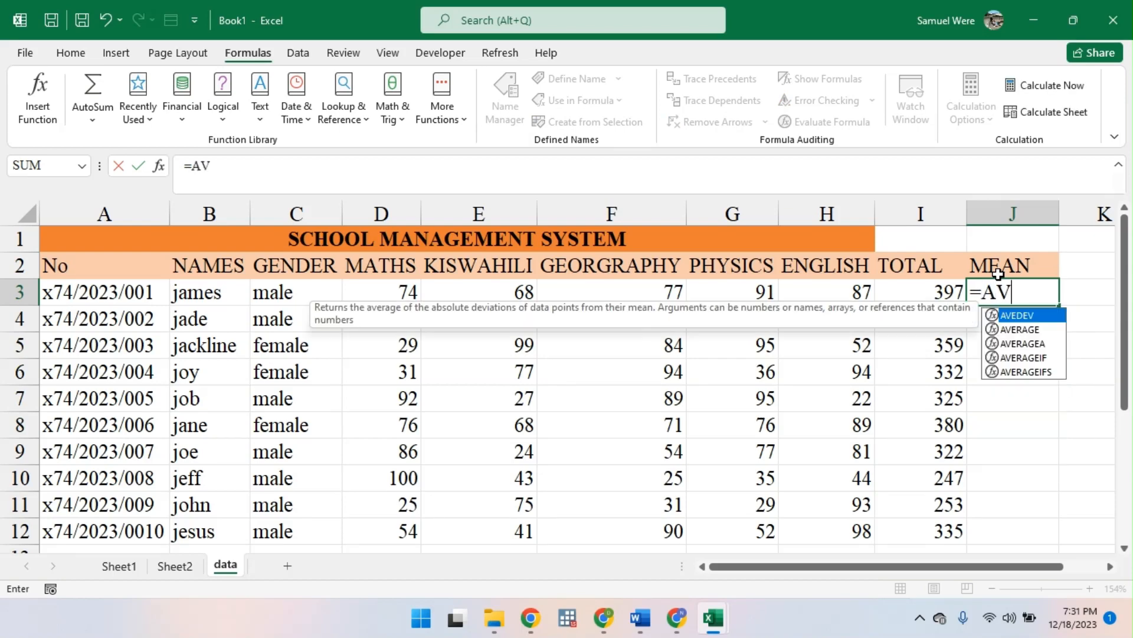
key(Down)
key(Down)
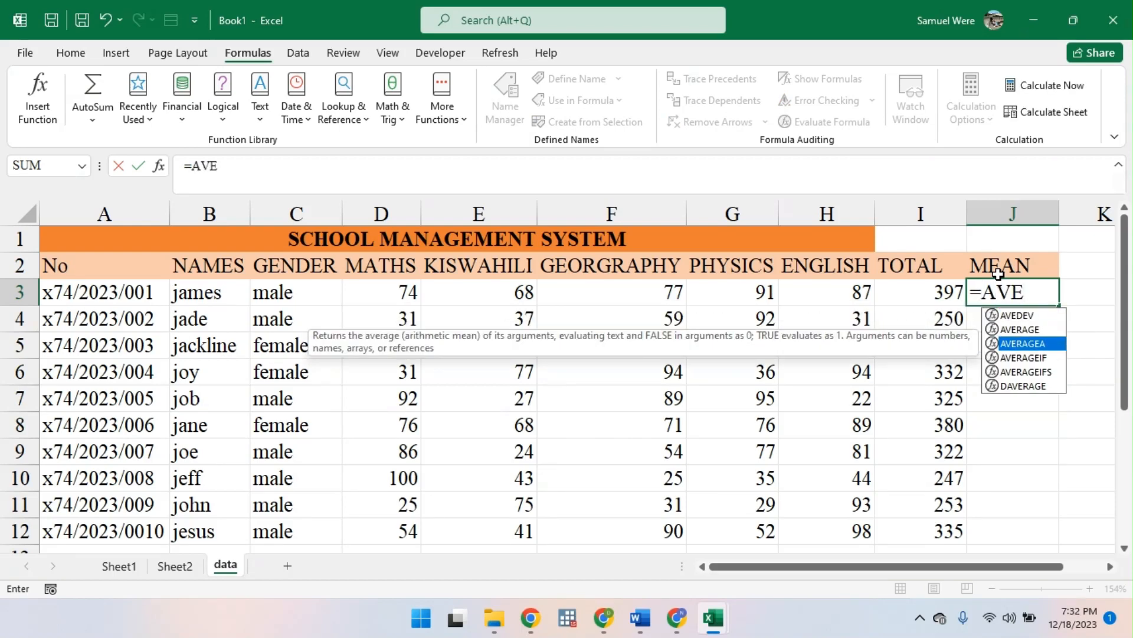
key(Up)
key(Tab)
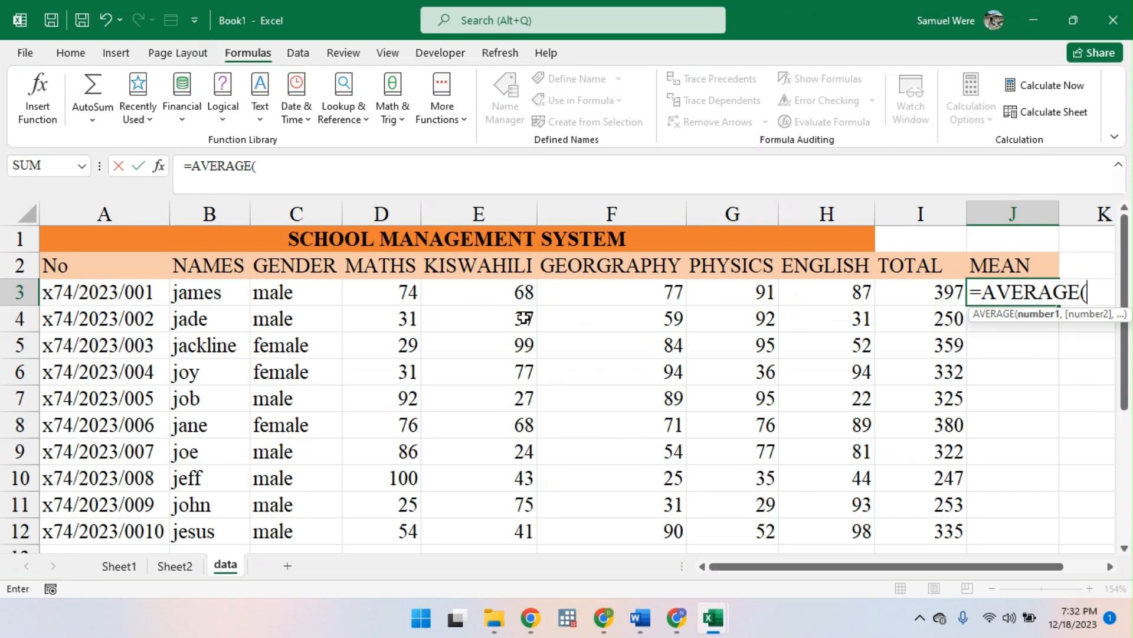
drag(416, 294, 909, 297)
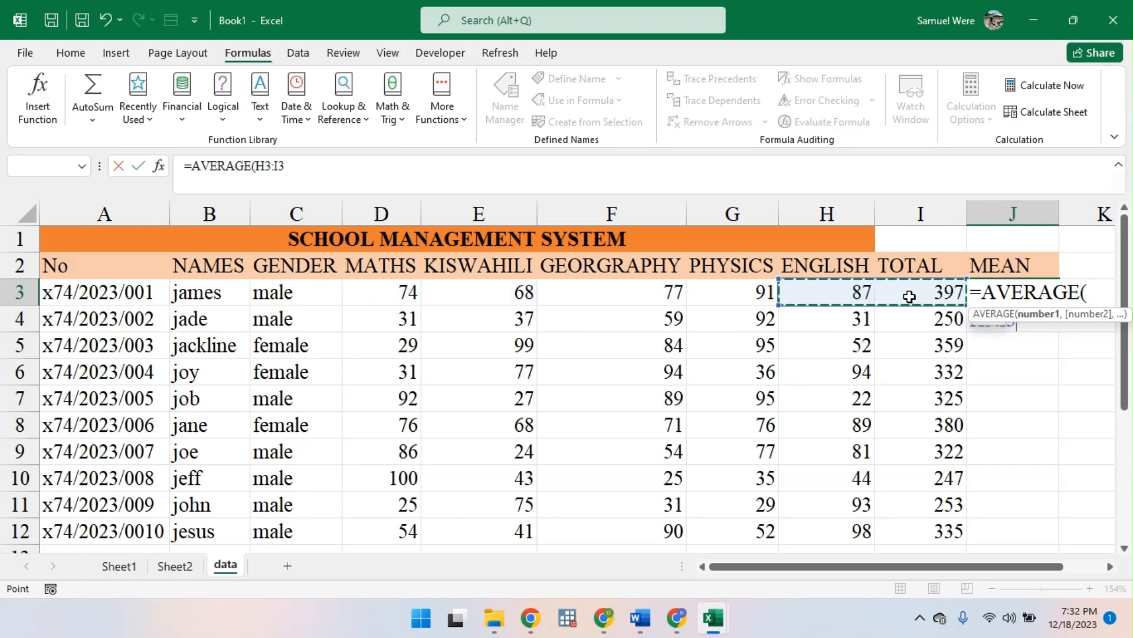
drag(392, 301, 816, 291)
key(Return)
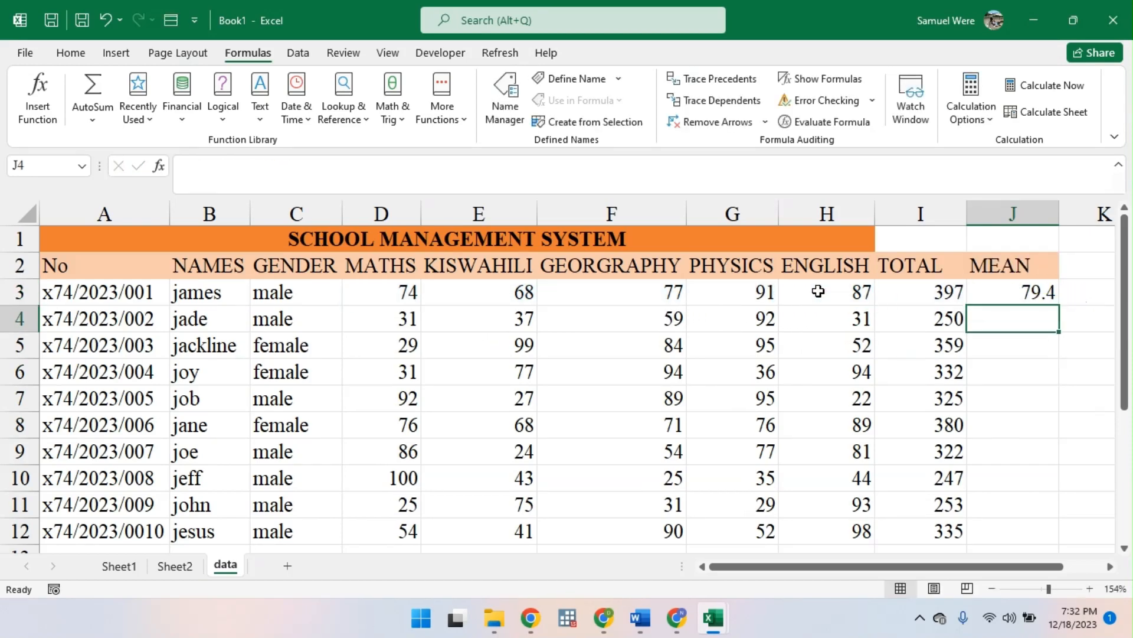
click(1030, 289)
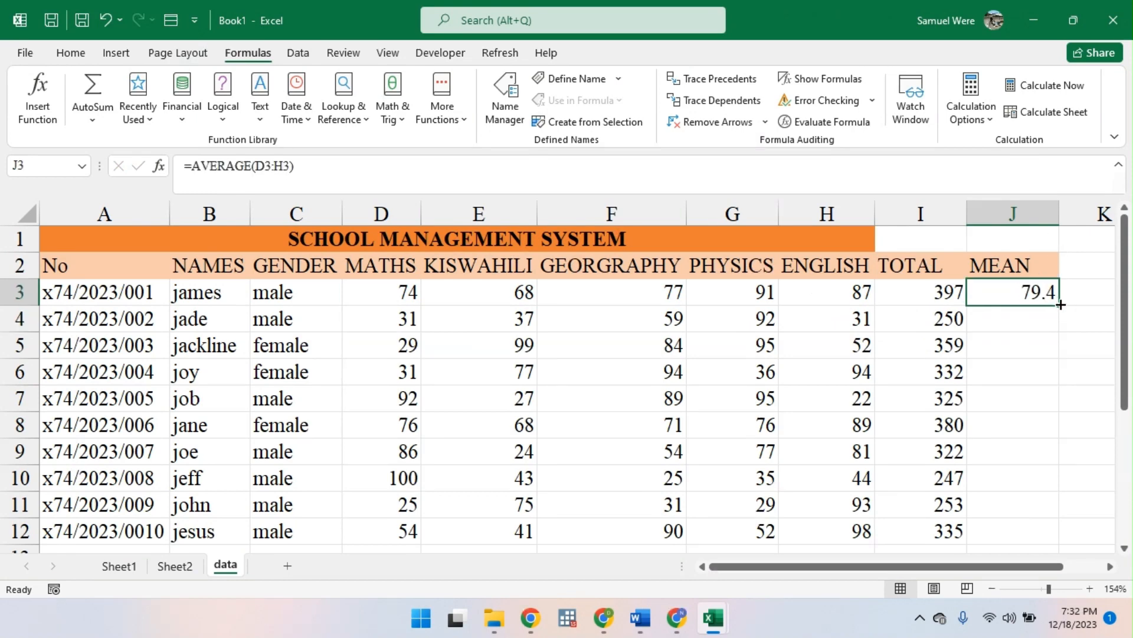
double_click(1061, 304)
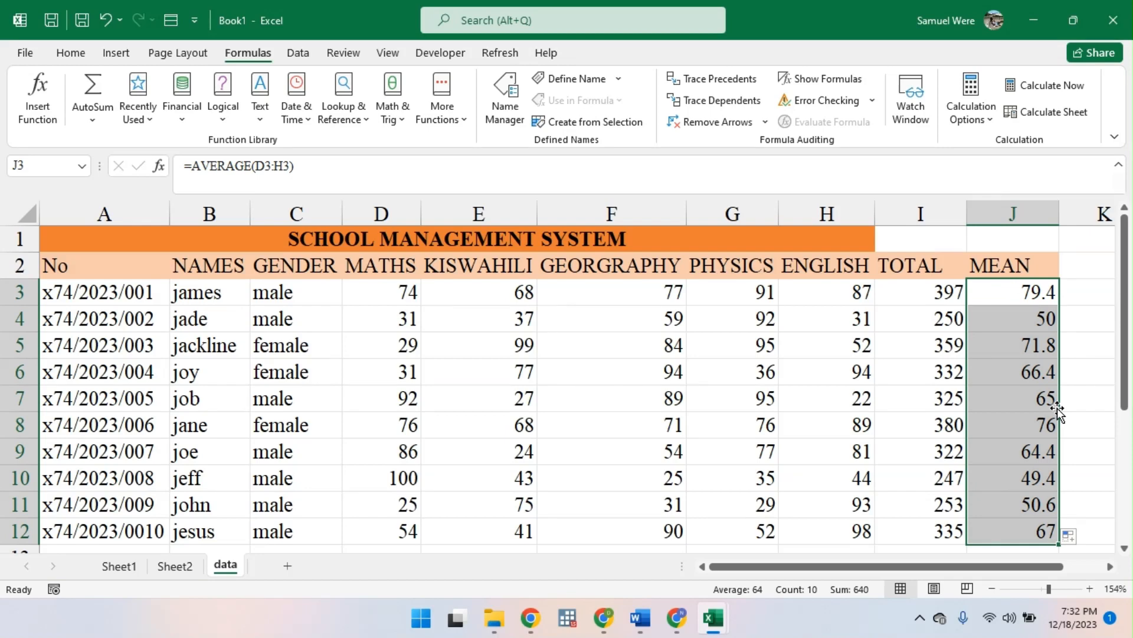
key(ctrl+a)
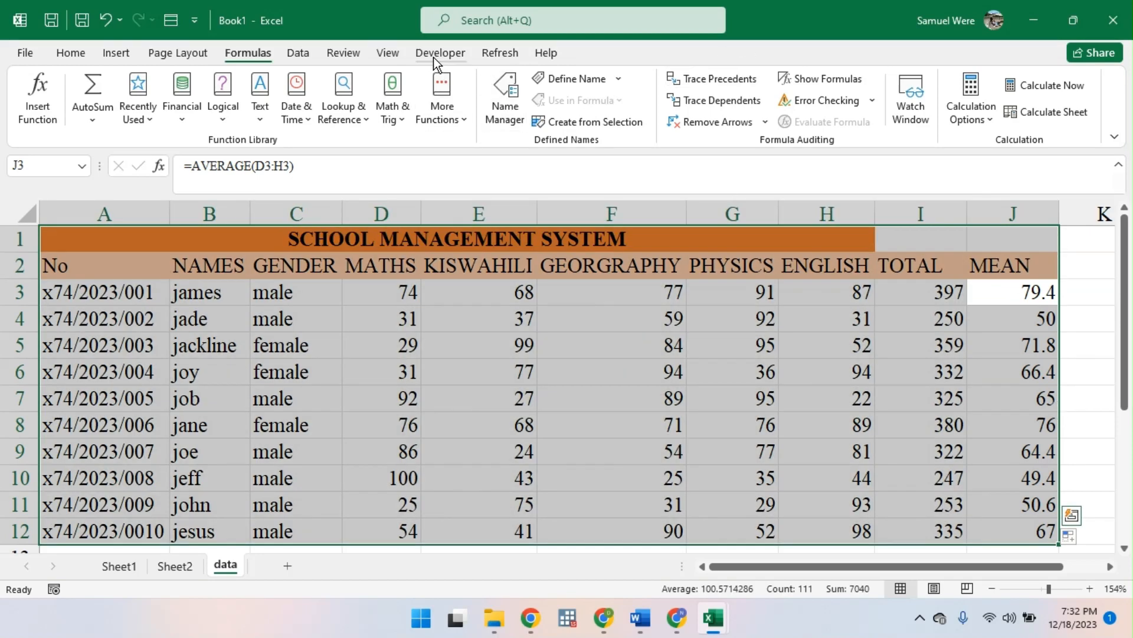
click(386, 51)
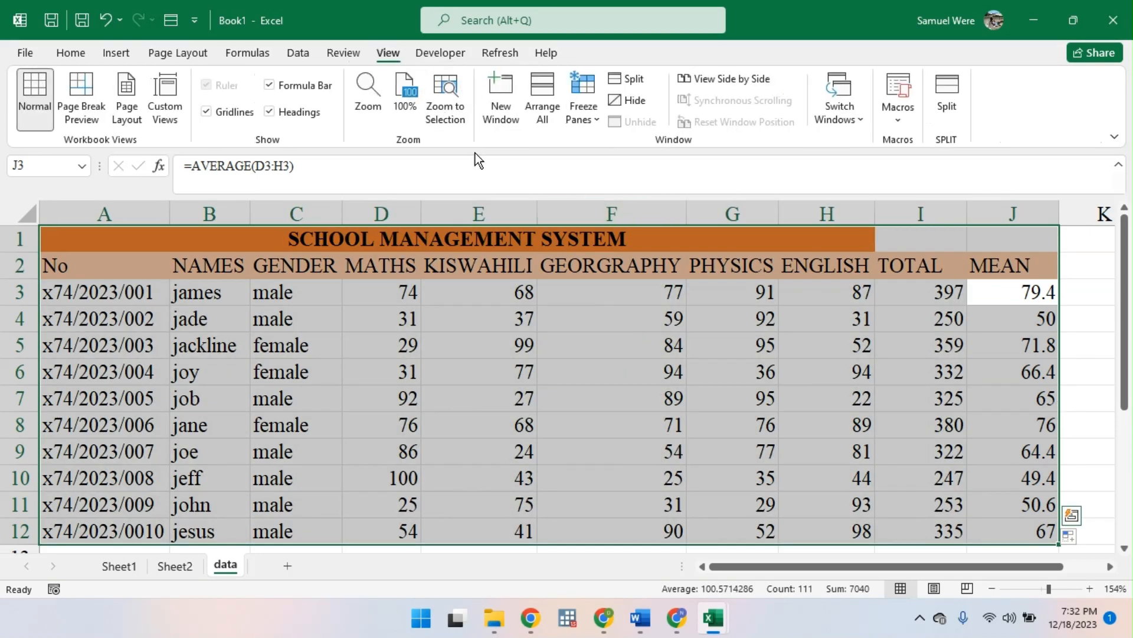
click(1079, 262)
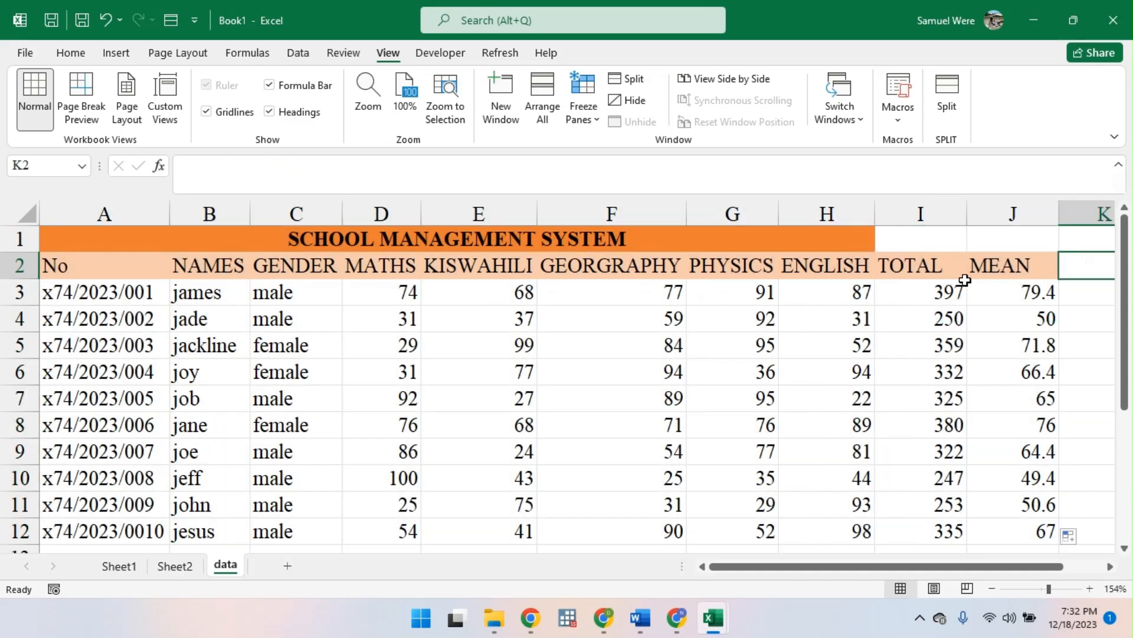
click(1022, 284)
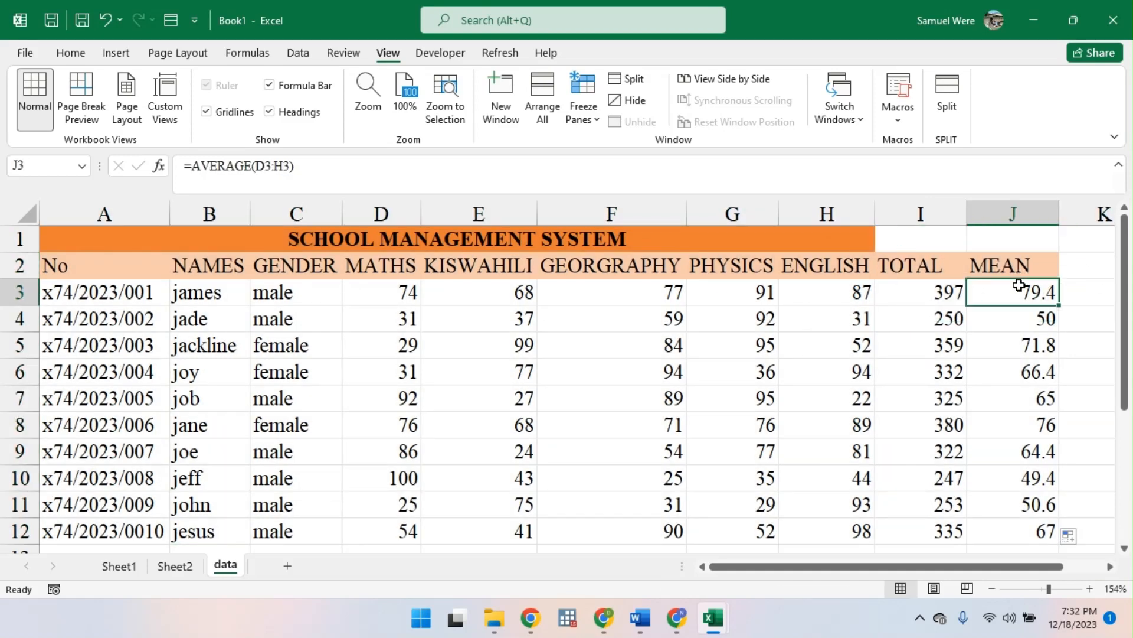
- Add the column heading AVERAGE 2 in K2, beside MEAN
click(1081, 270)
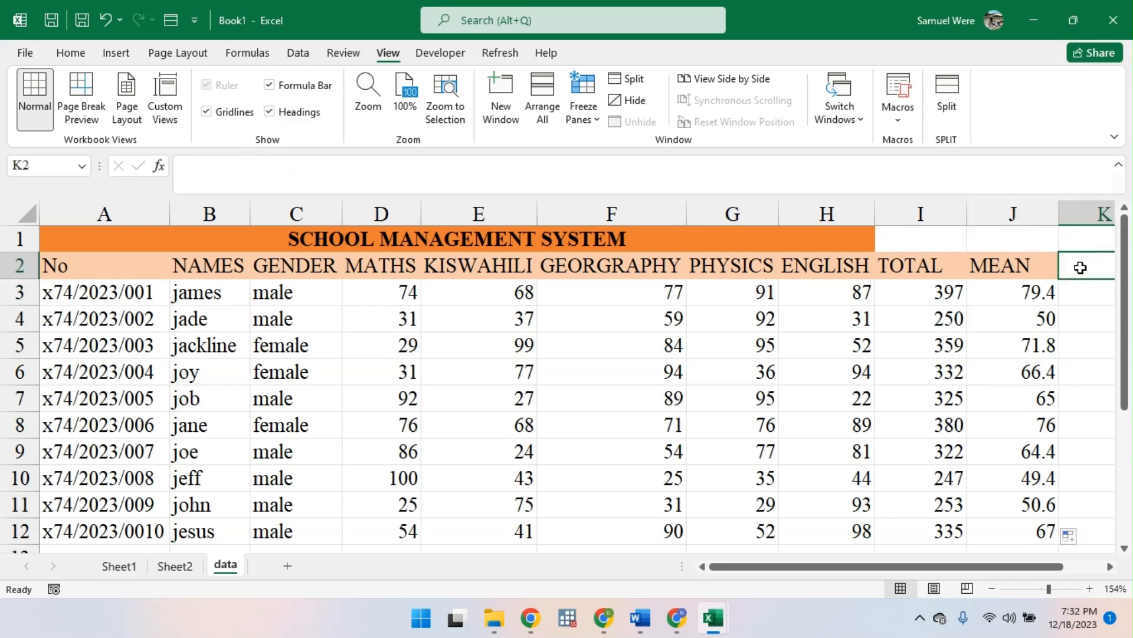
text(AVER)
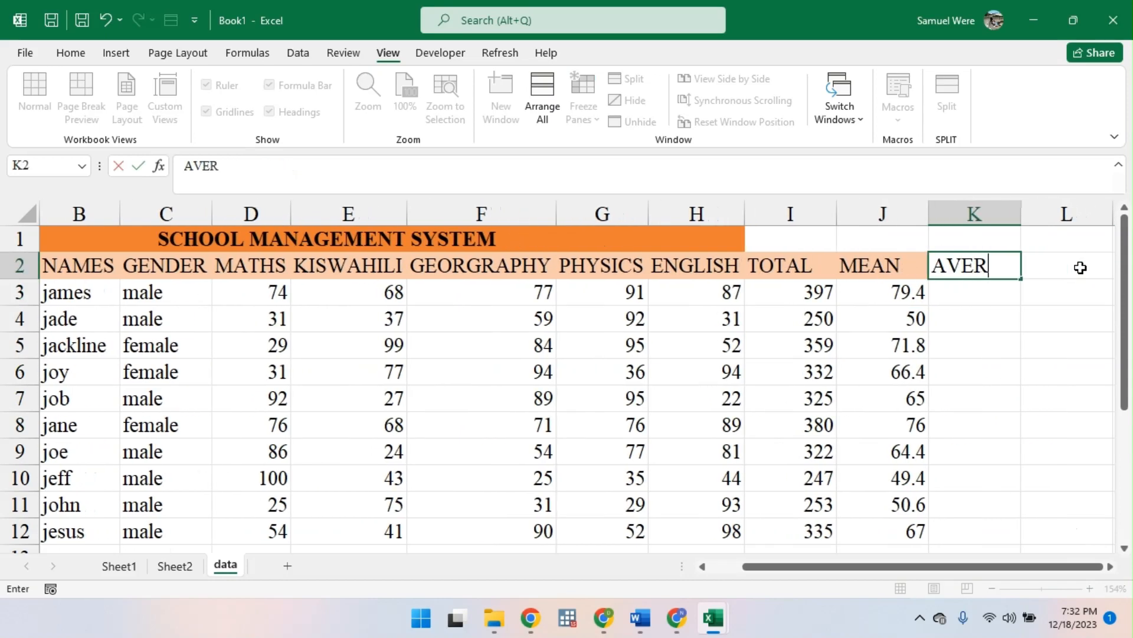
text(AGE 2)
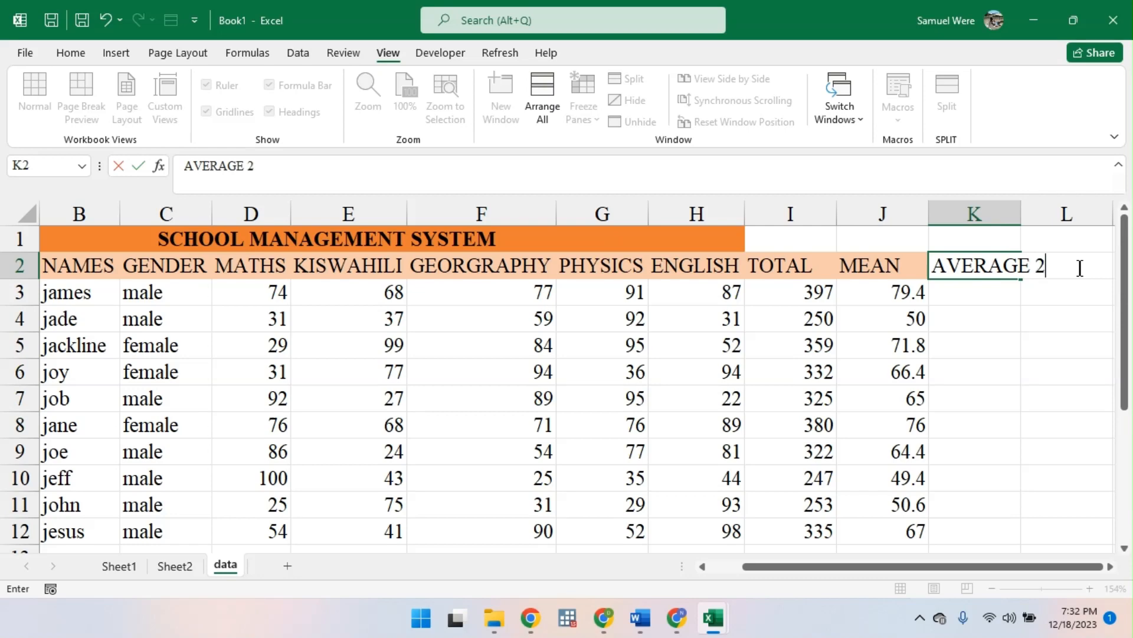
key(Return)
text(=)
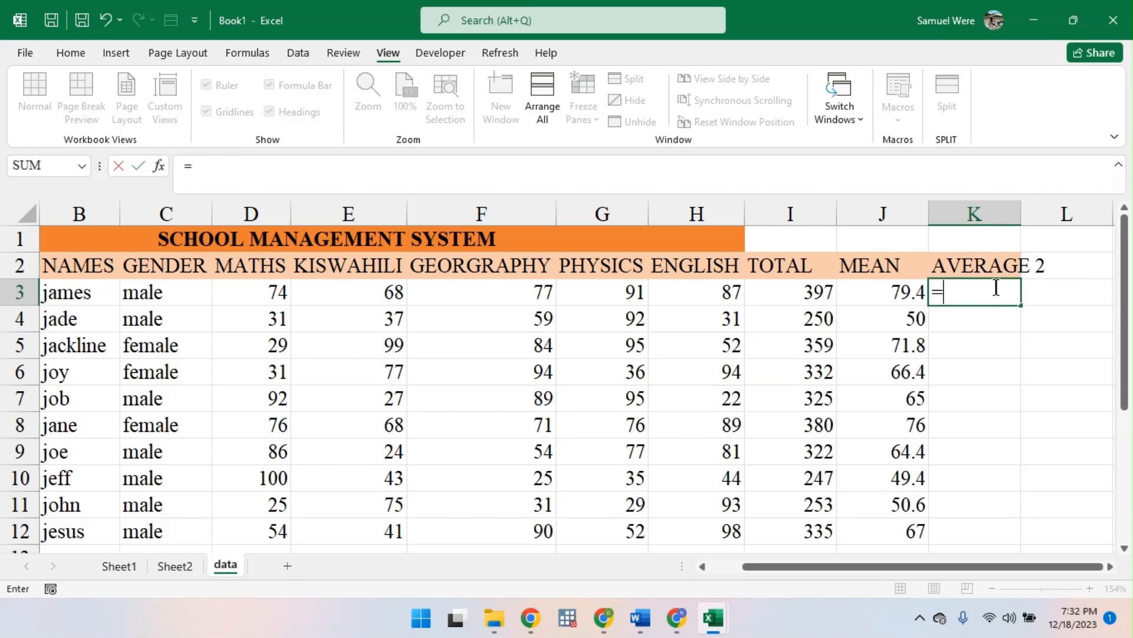
key(Home)
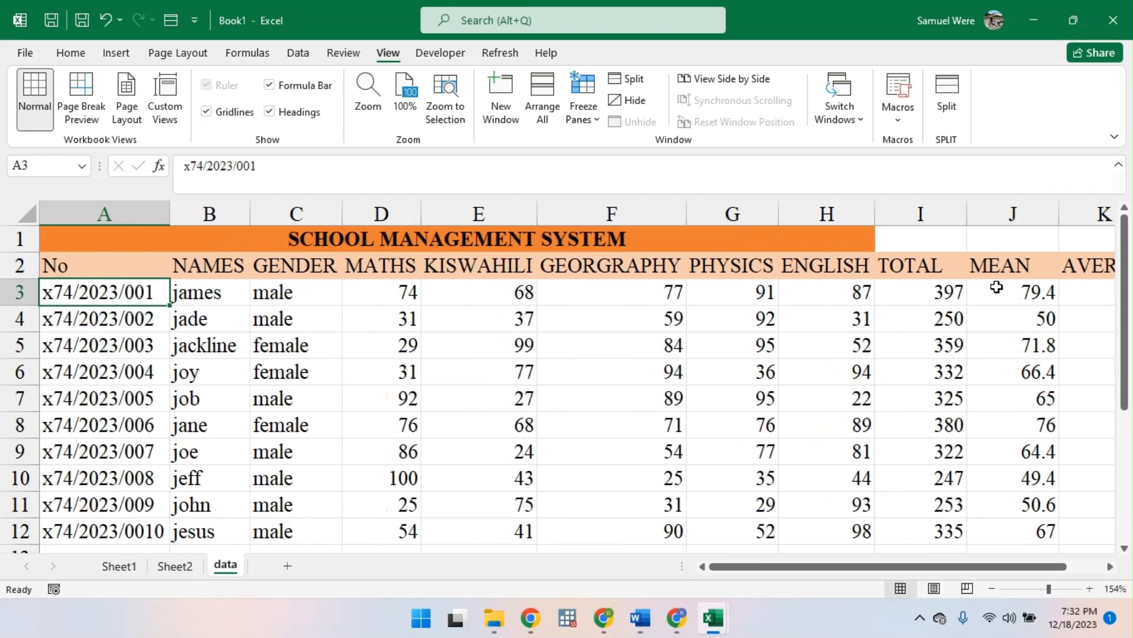
key(ctrl+End)
click(995, 291)
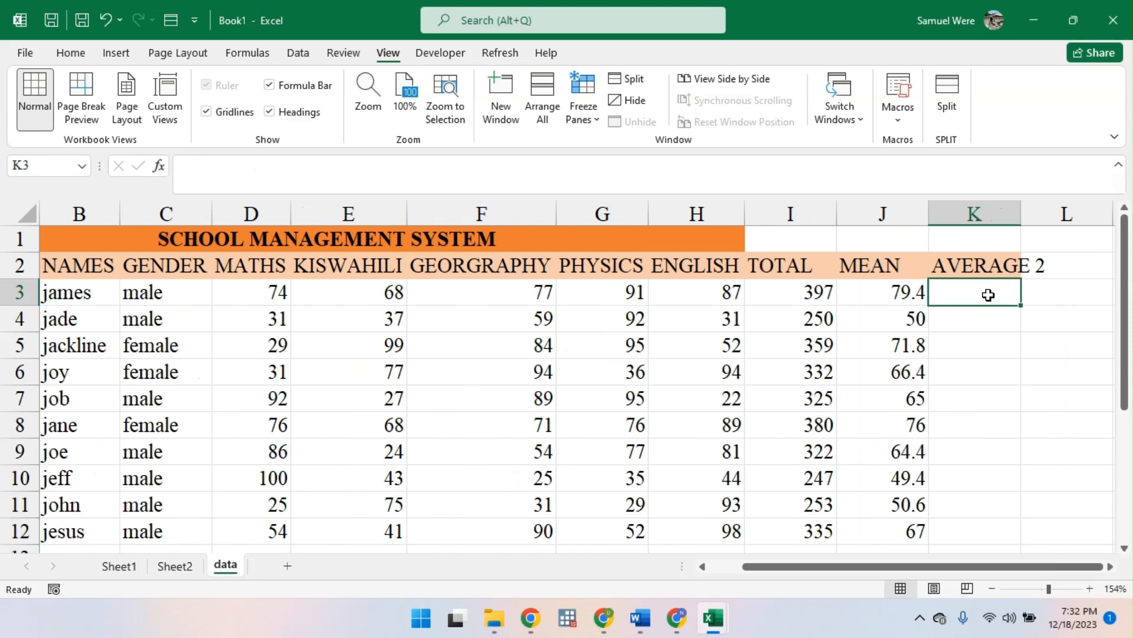
text(=)
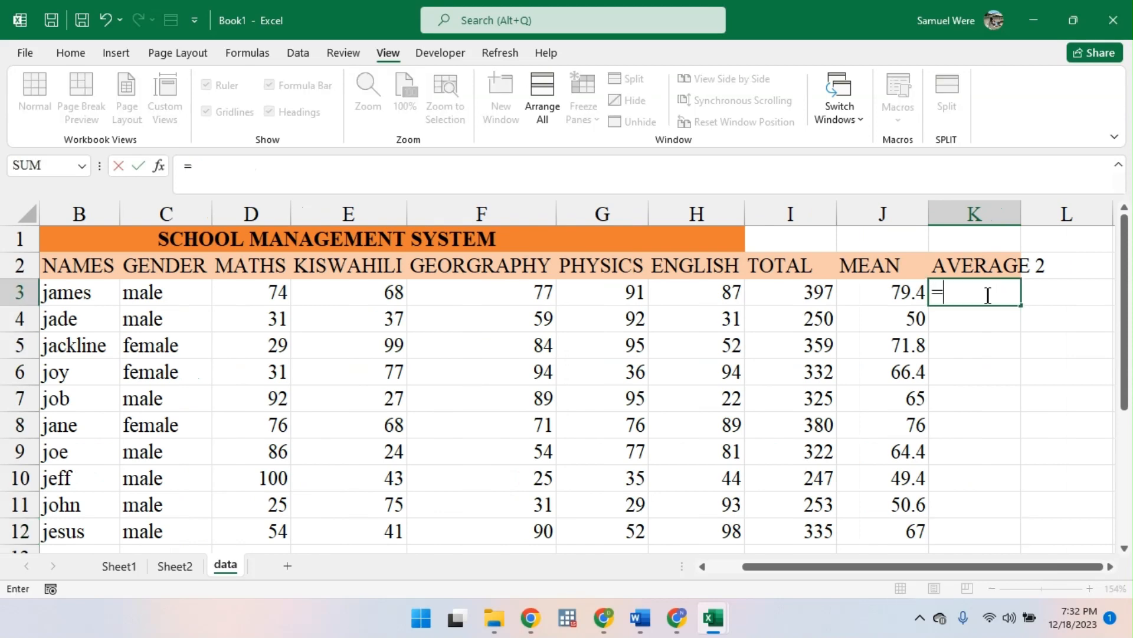
click(882, 293)
click(804, 298)
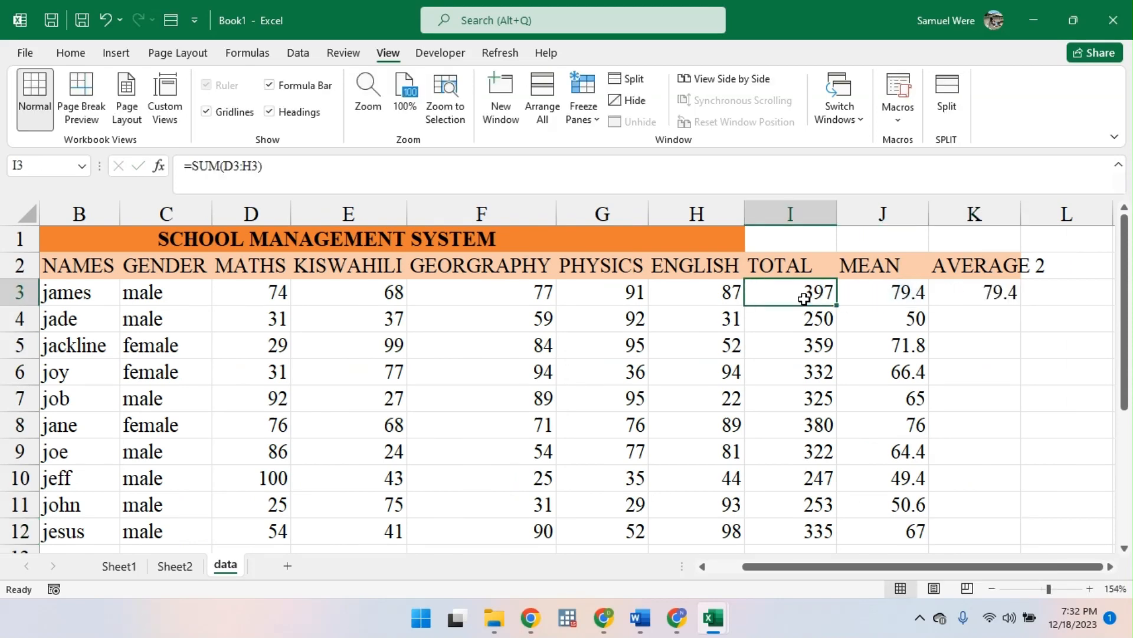
- Calculate the first student's AVERAGE 2 in K3 with =I3/5 and fill the formula down to K12
double_click(944, 298)
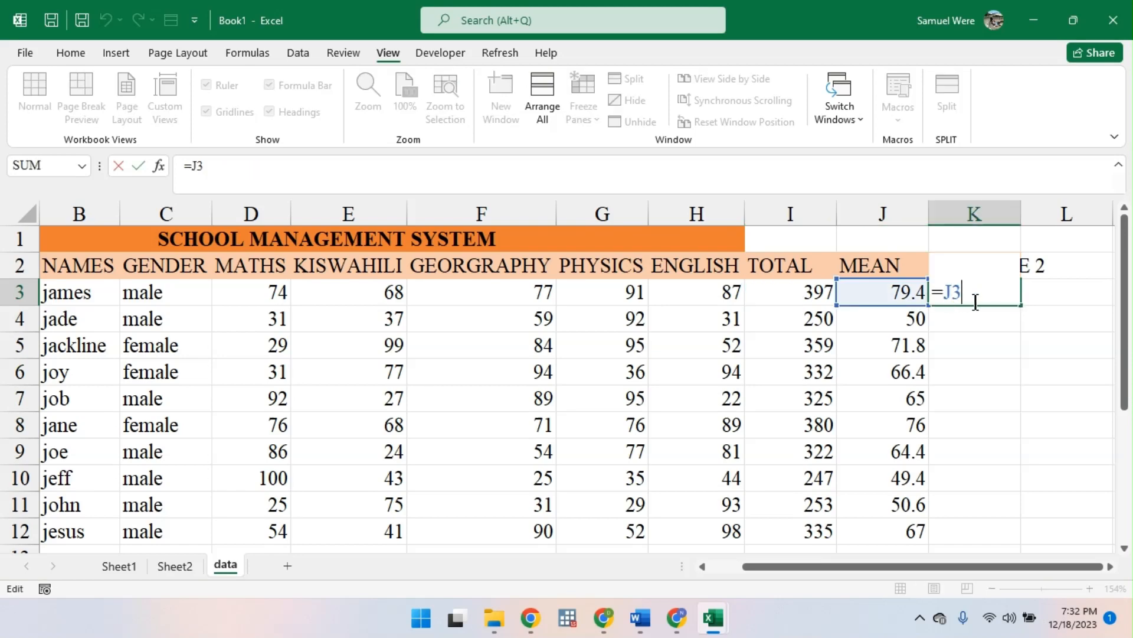
key(BackSpace)
key(BackSpace)
click(828, 293)
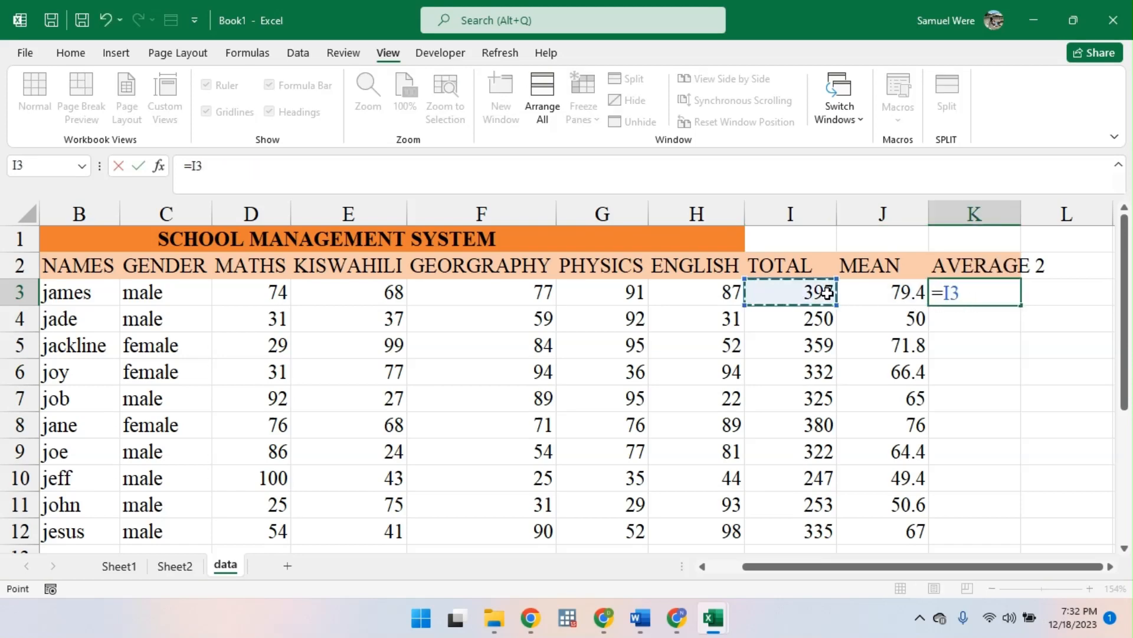
text(/5)
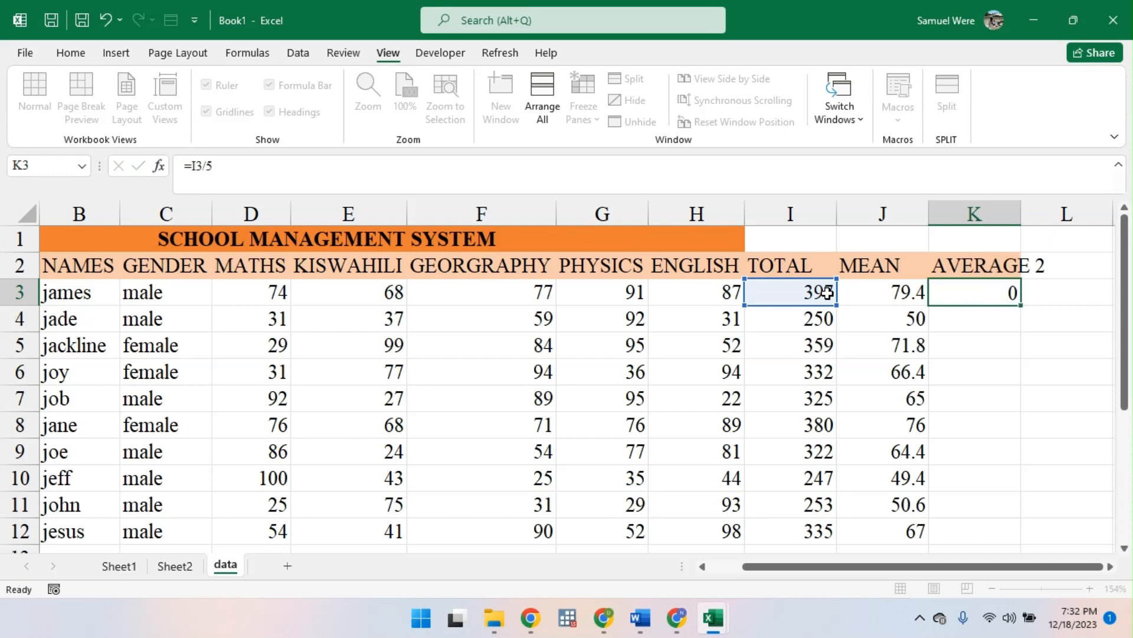
key(Return)
click(953, 291)
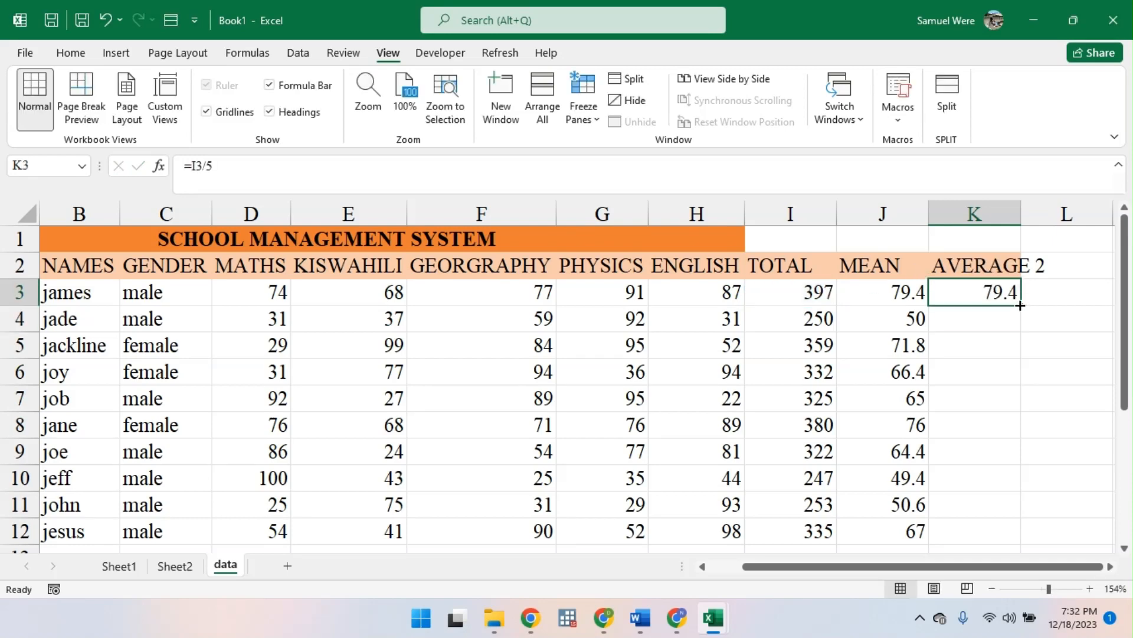
drag(1023, 305, 1003, 534)
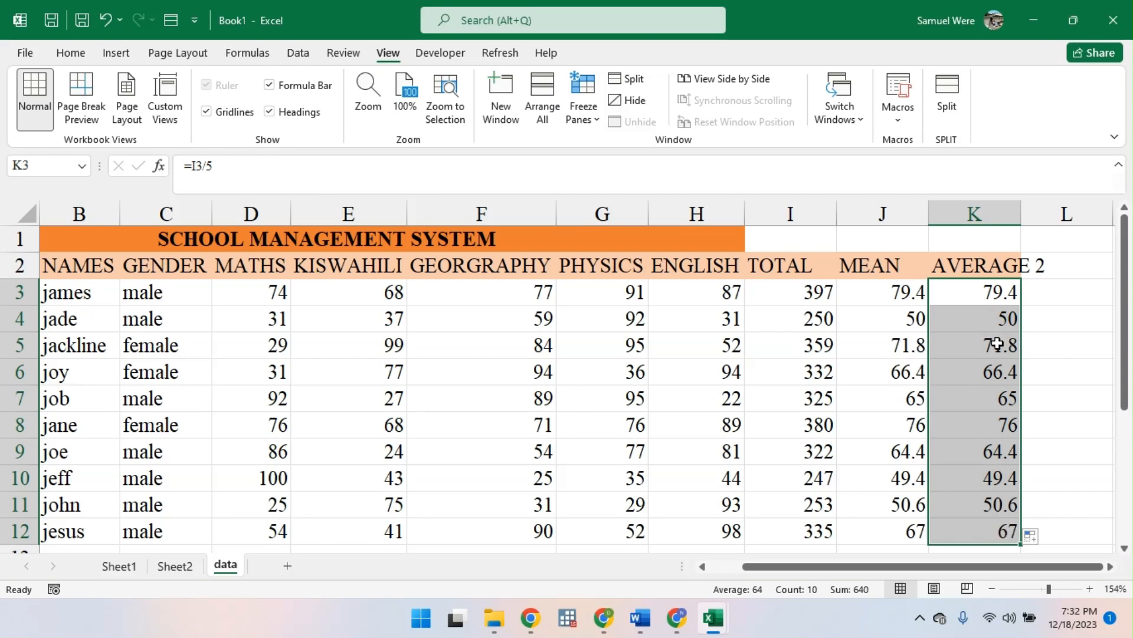
double_click(997, 301)
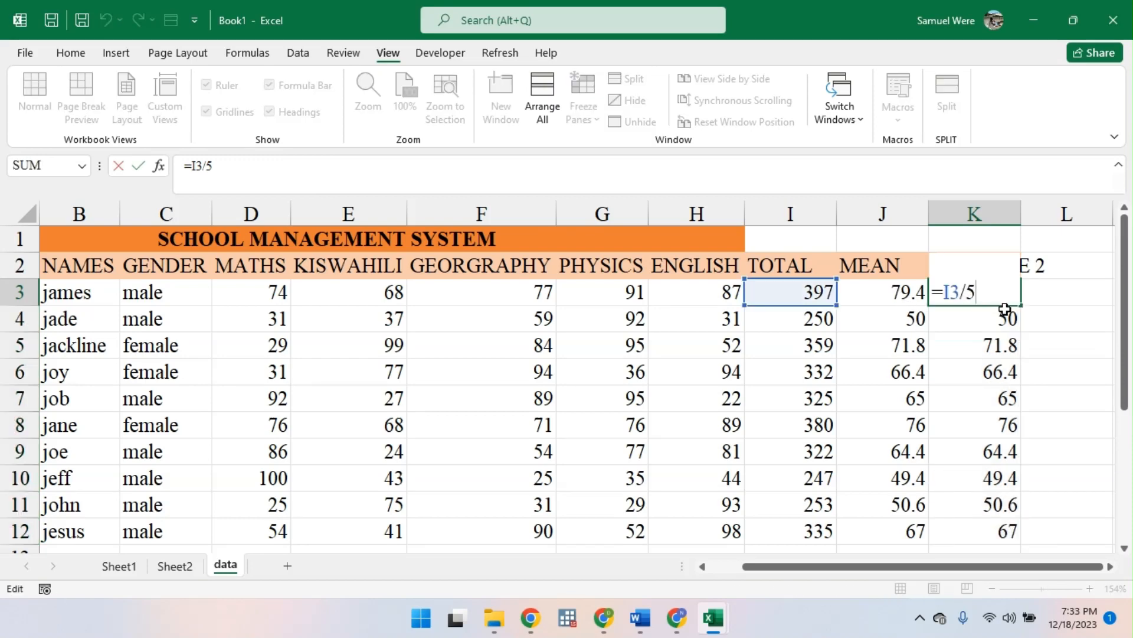
key(Return)
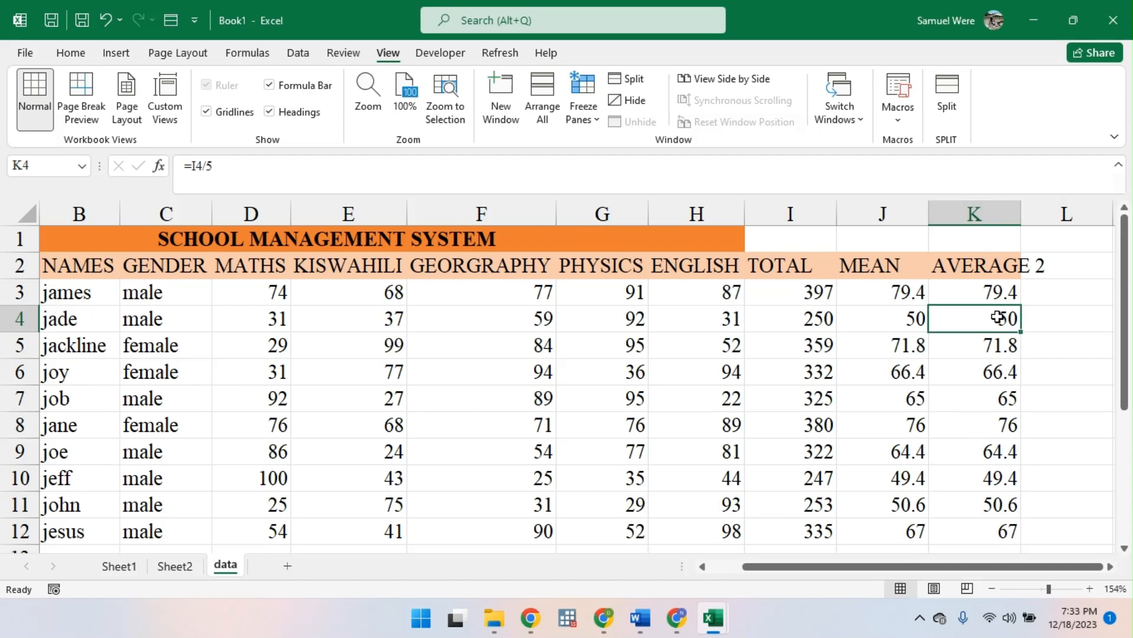
- Begin a replacement formula in K3 that sums the first student's marks with =SUM(D3:H3)
click(1004, 283)
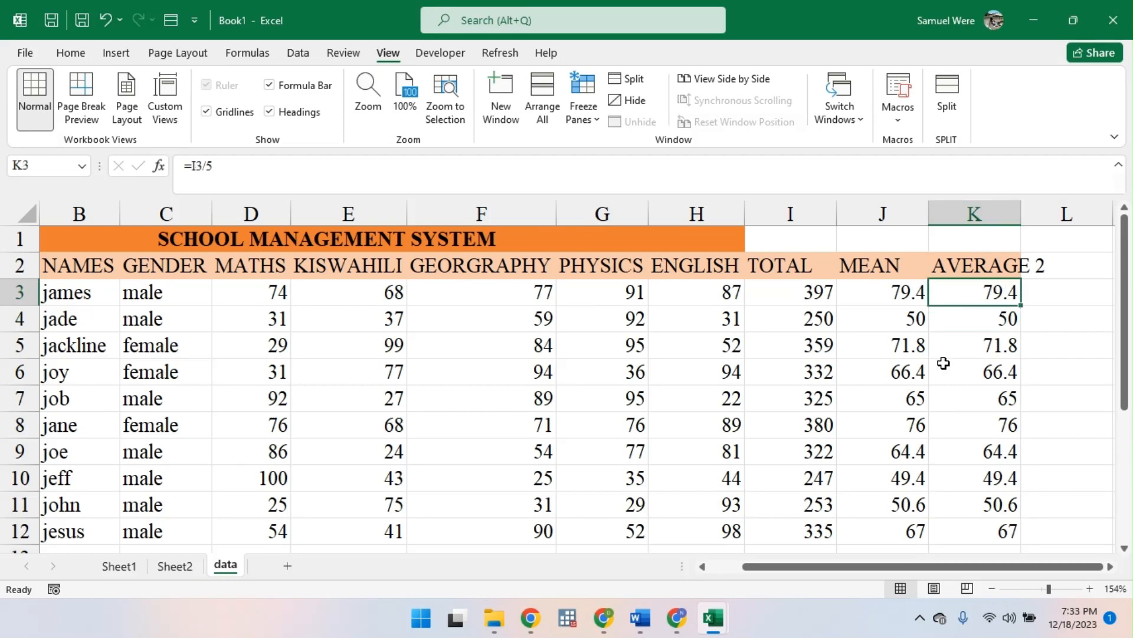
text(=SUM)
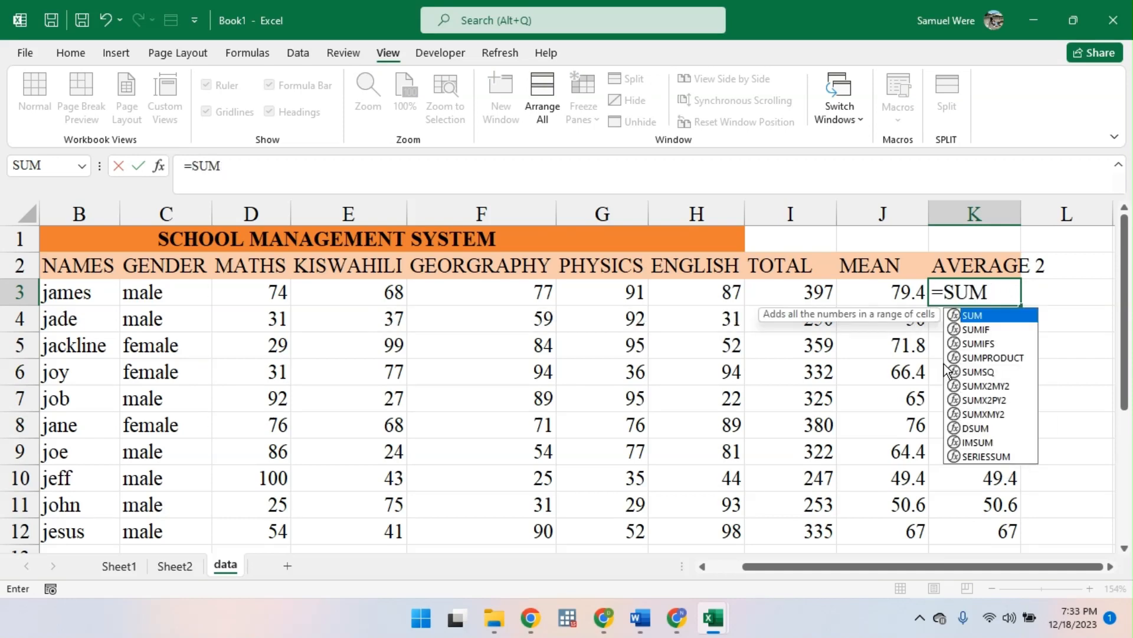
key(BackSpace)
key(BackSpace)
text(UM()
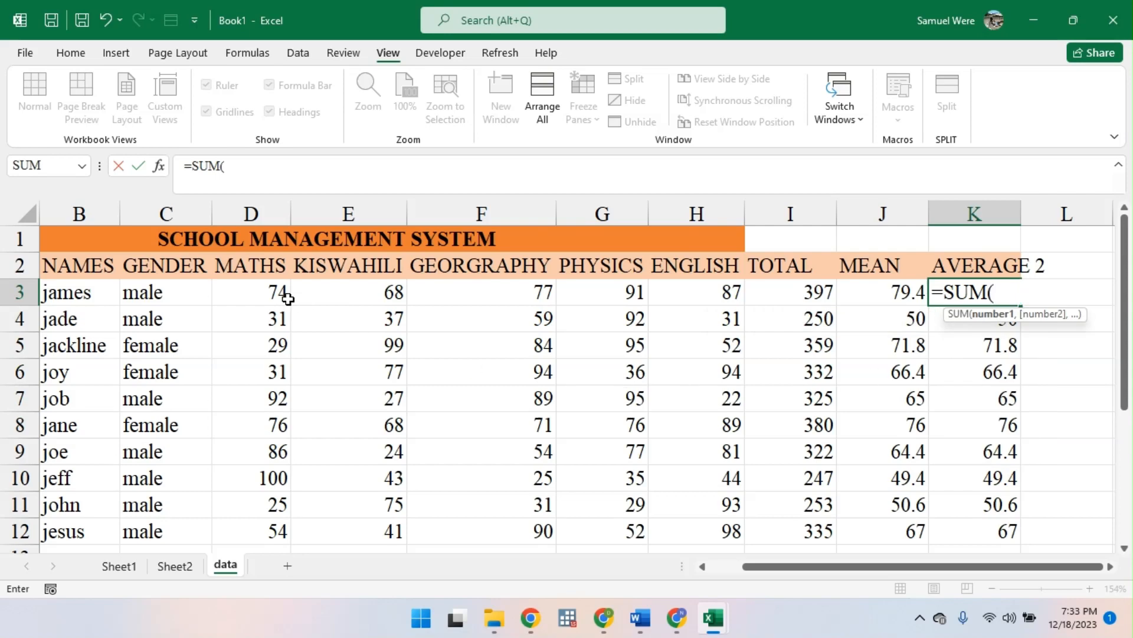
drag(286, 293, 685, 279)
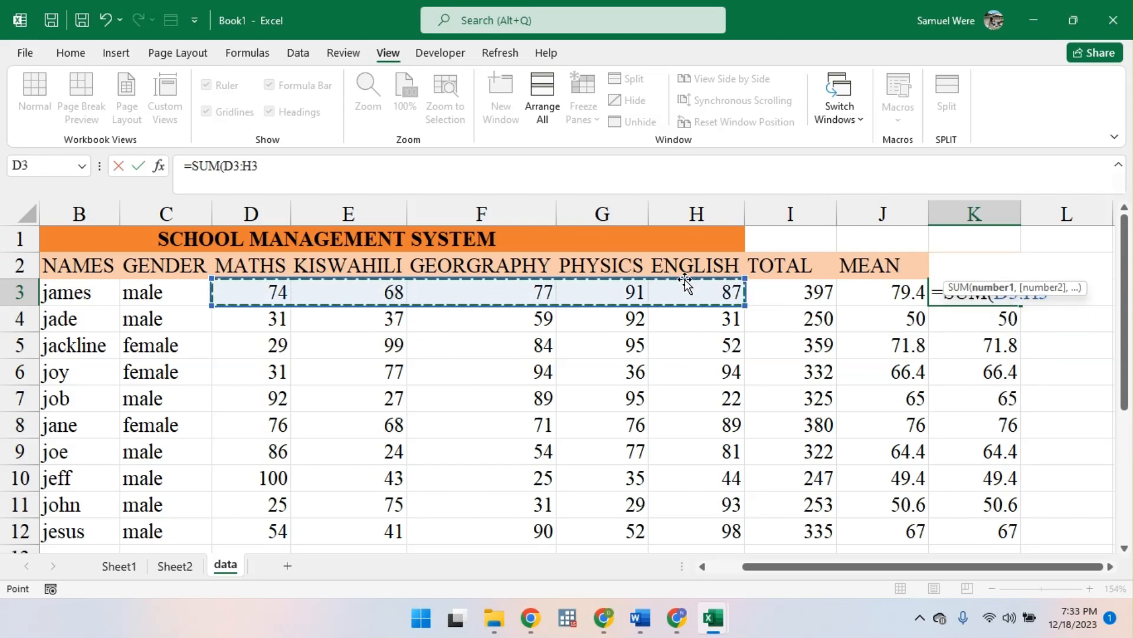
text())
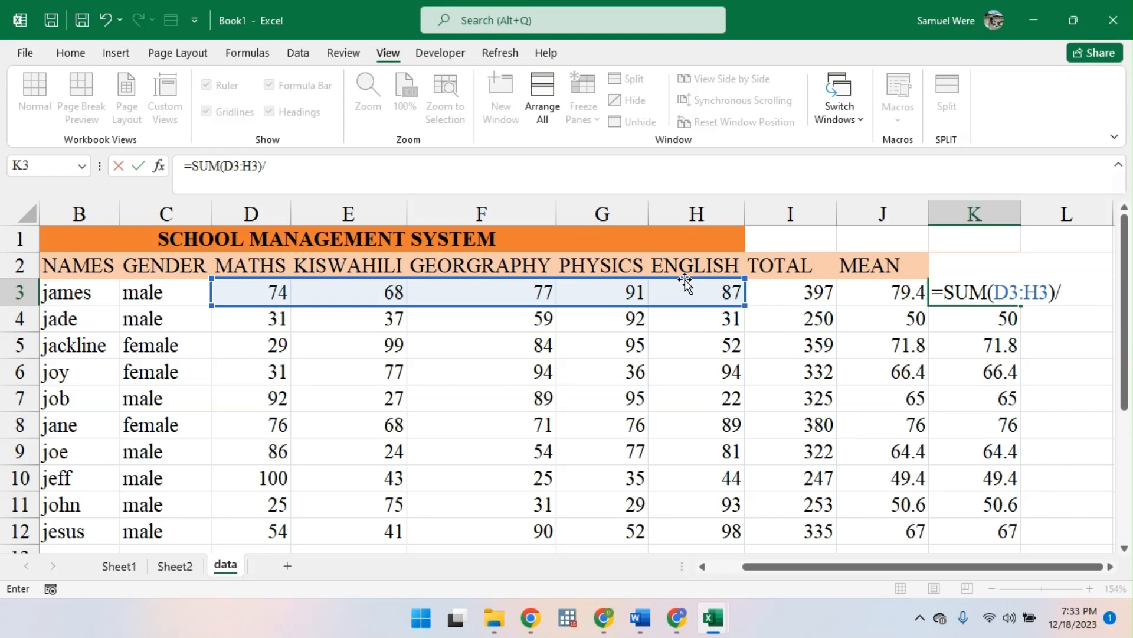
text(/5)
text(CON)
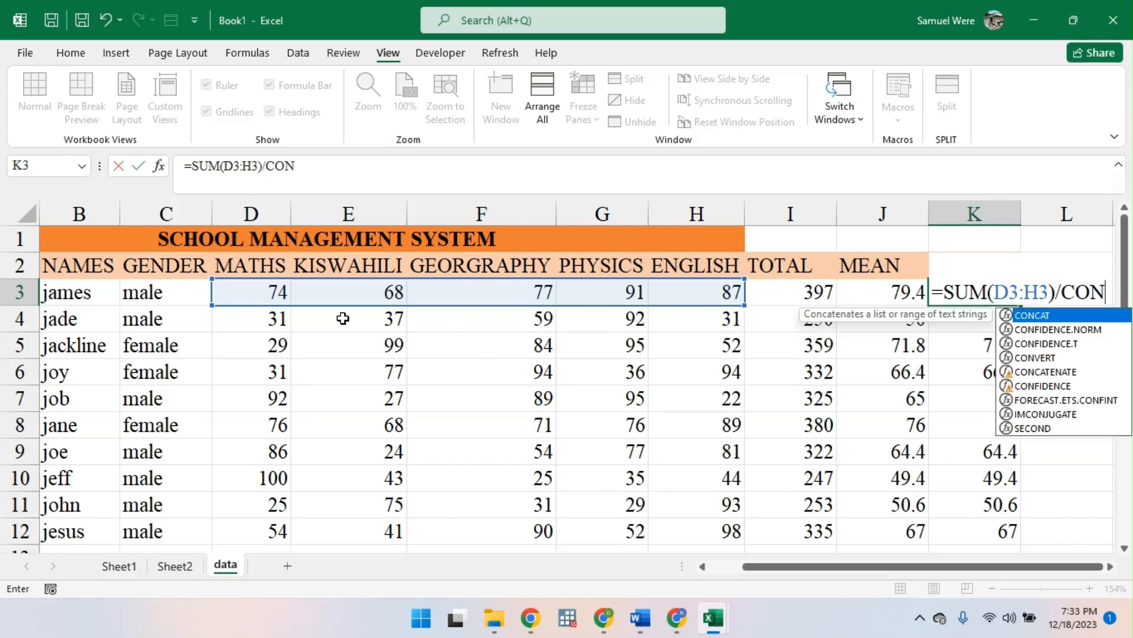
- Divide the sum in K3 by COUNT(D3:H3) to complete the formula =SUM(D3:H3)/COUNT(D3:H3)
key(BackSpace)
text(U)
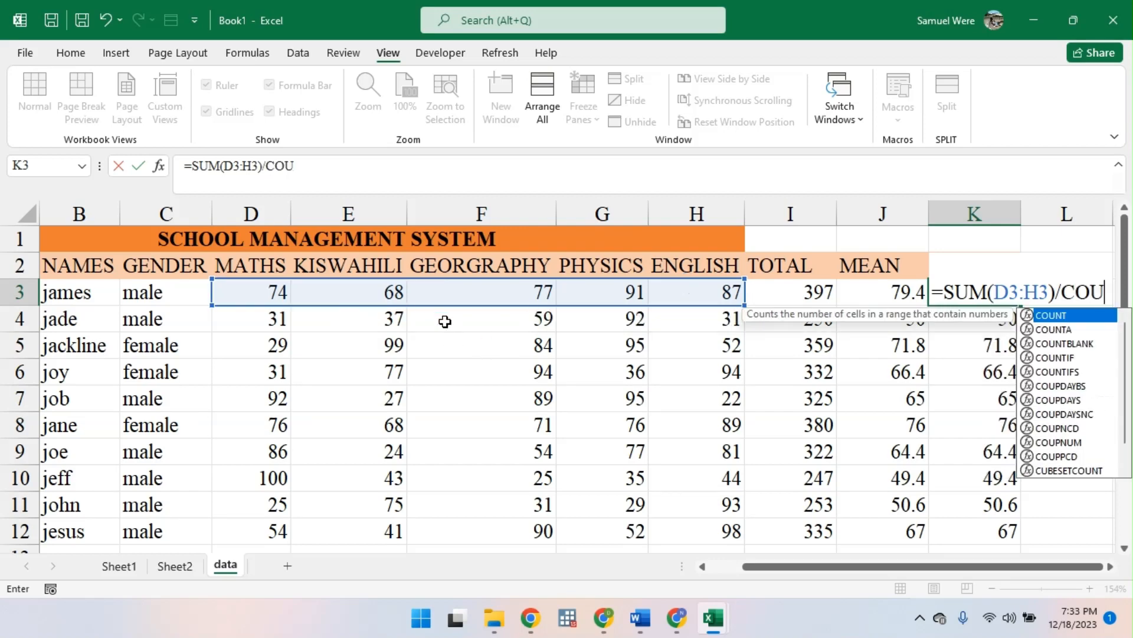
text(NT()
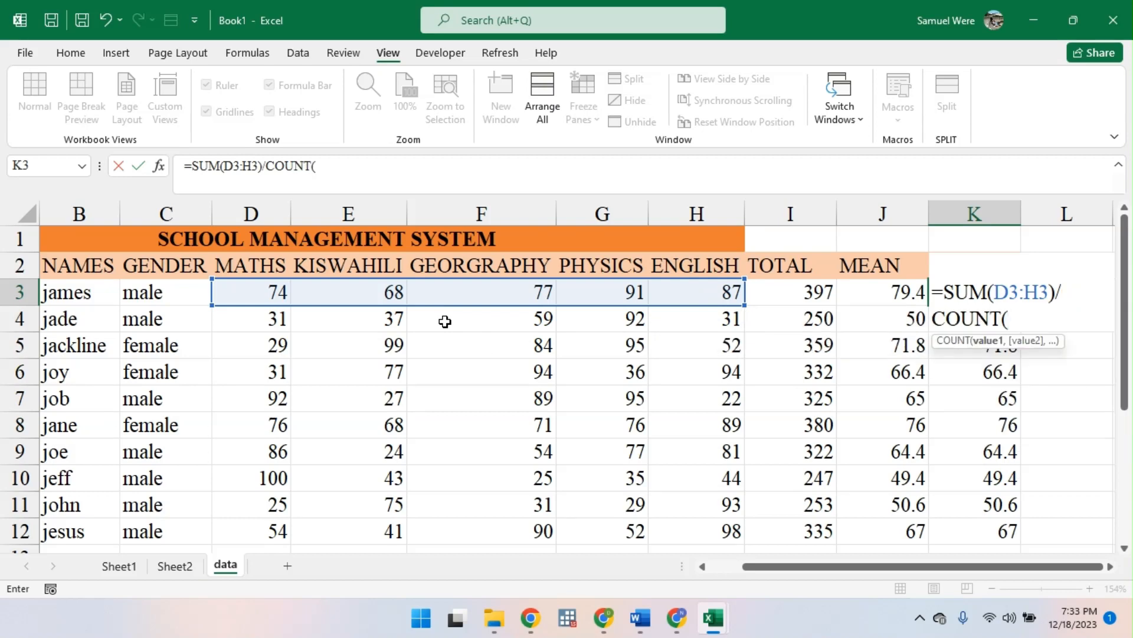
drag(261, 288, 673, 288)
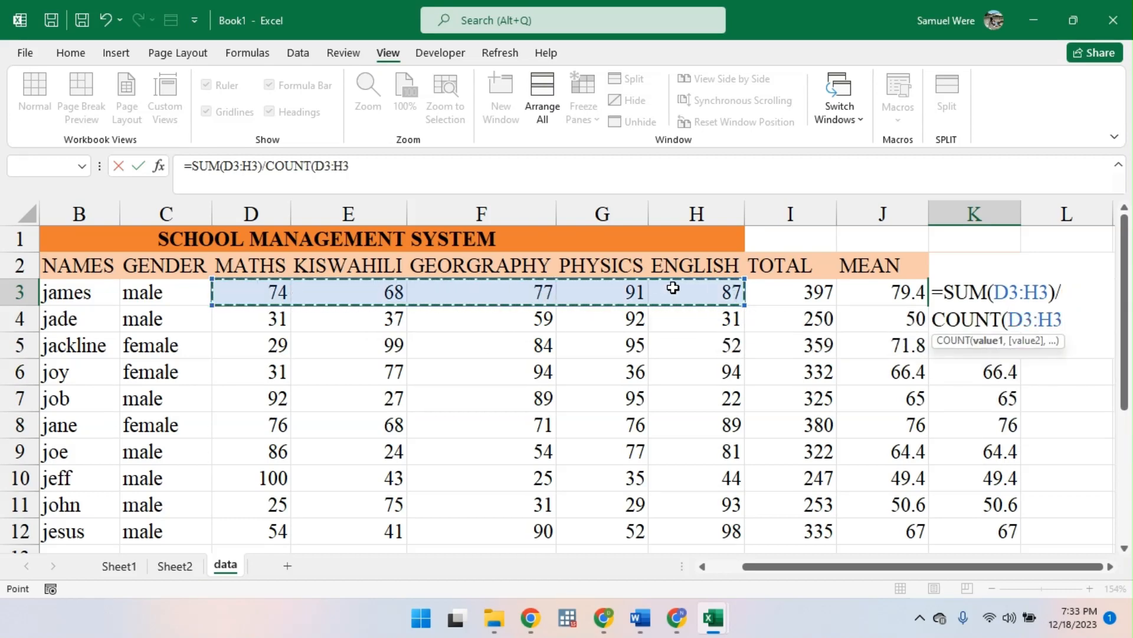
key(Return)
key(Return)
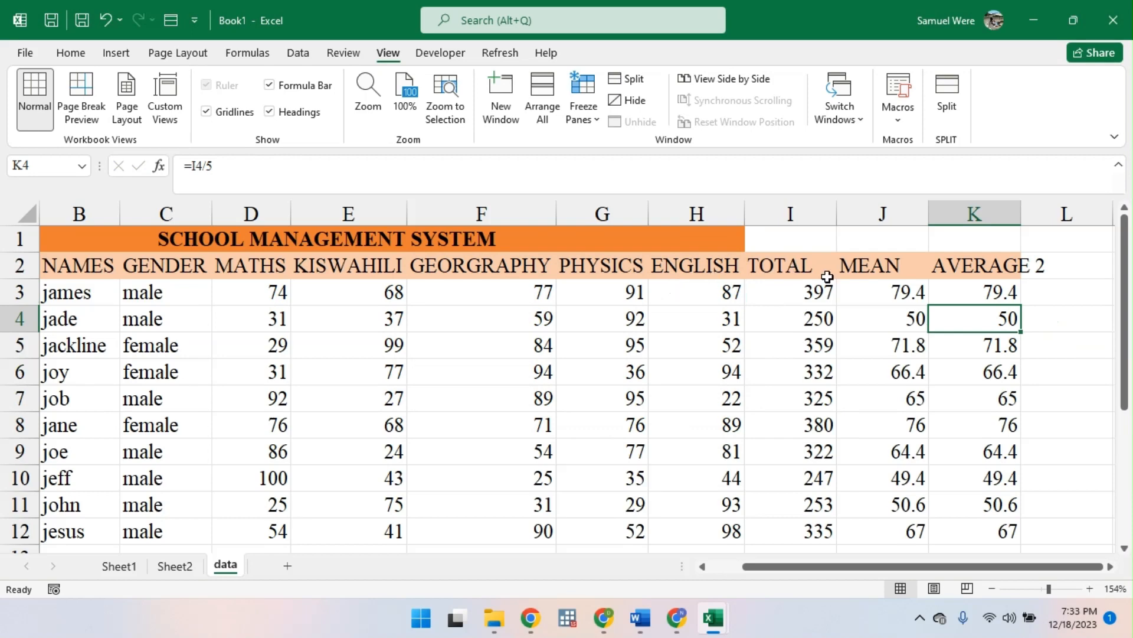
- Fill the K3 formula down to K12 and inspect the copied formula in K4
click(938, 275)
click(1016, 289)
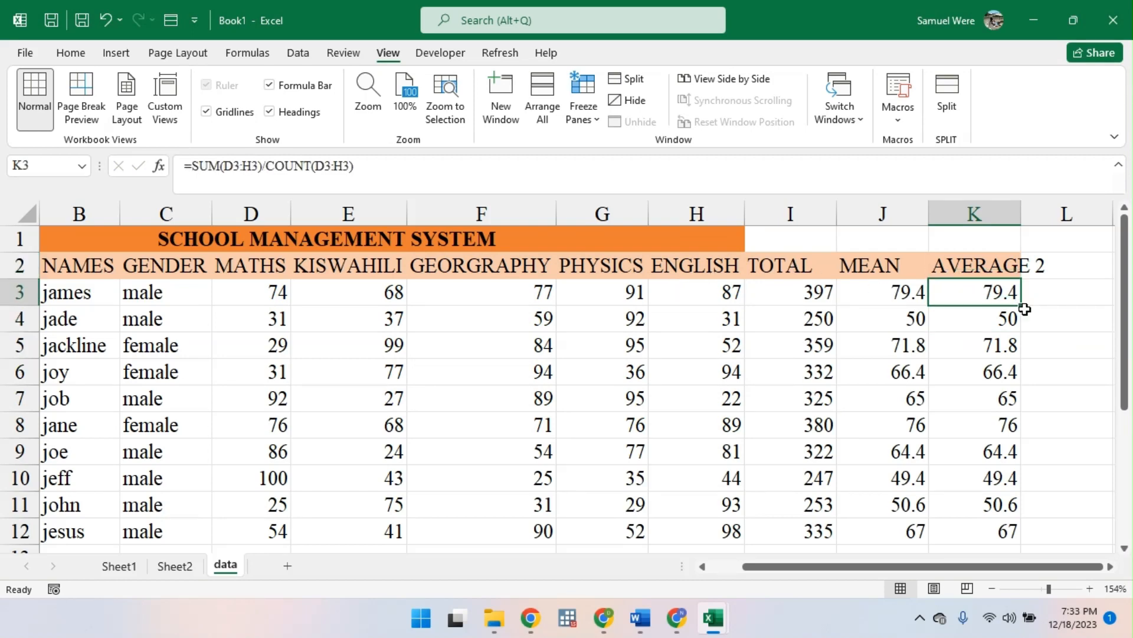
double_click(1024, 309)
click(1000, 320)
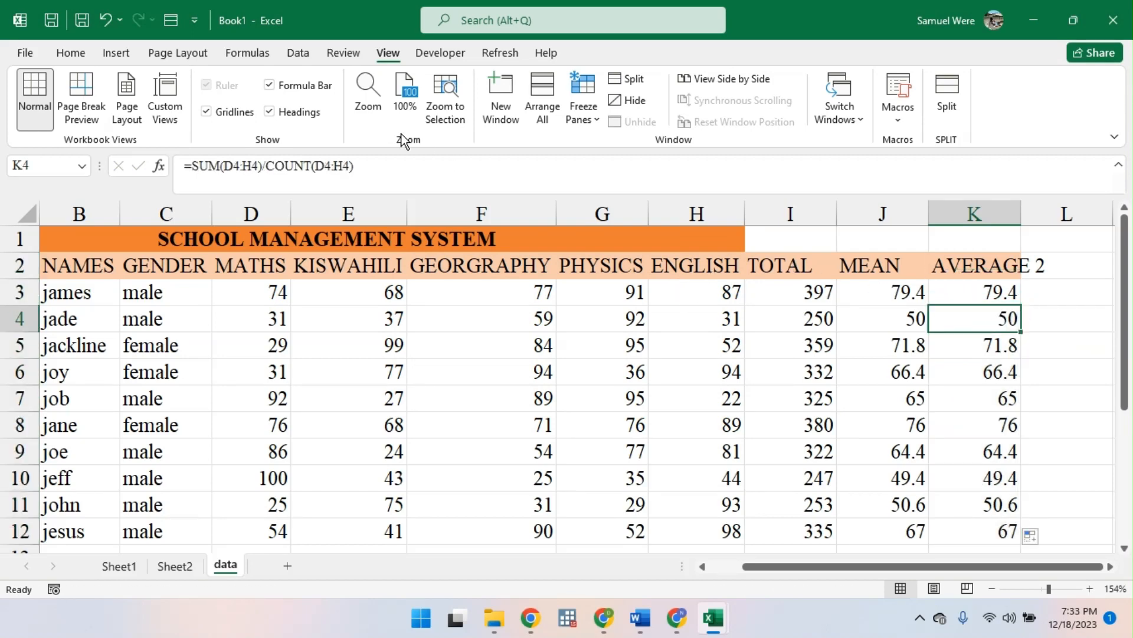
drag(364, 179, 70, 194)
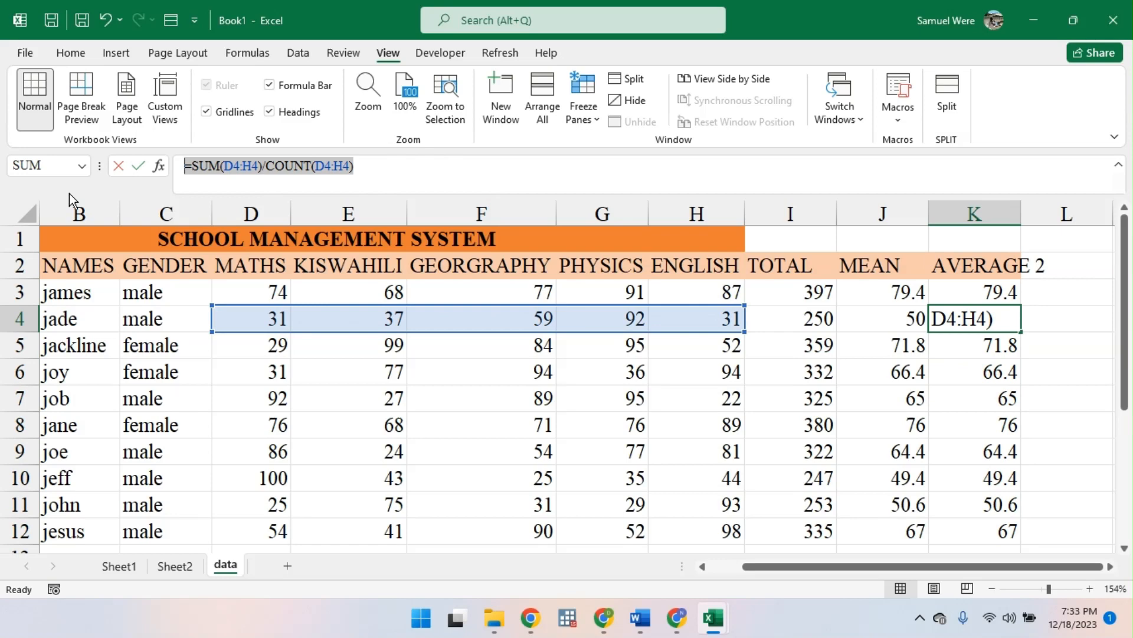
- Switch to the Google Meet call, admit the waiting participant, and return to the Excel workbook
click(571, 619)
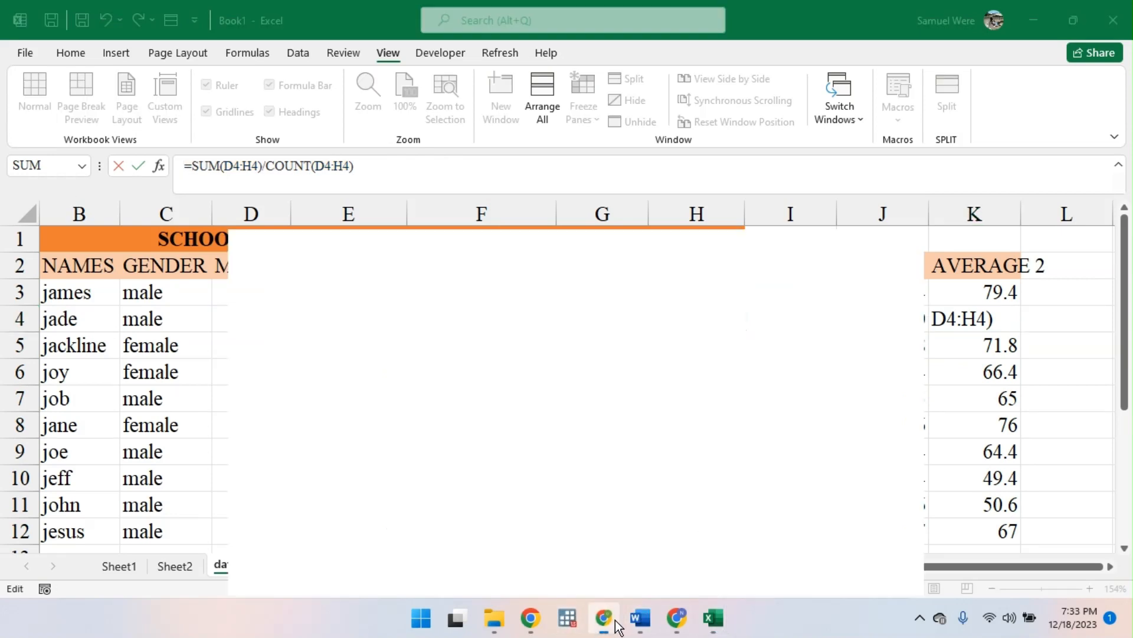
click(603, 618)
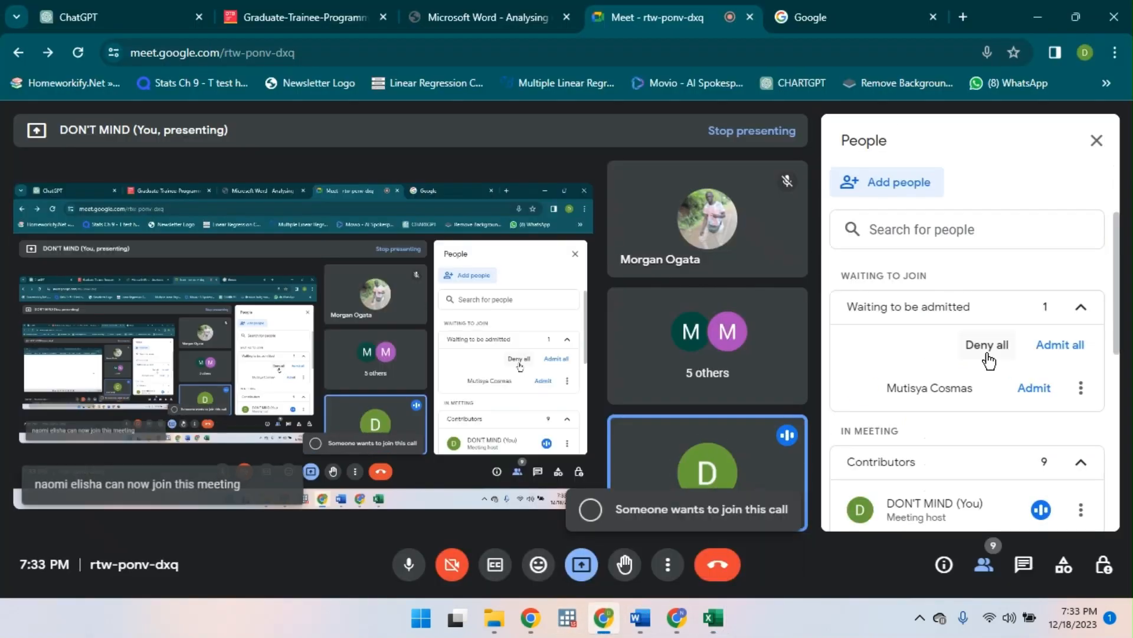
click(1036, 389)
click(1037, 17)
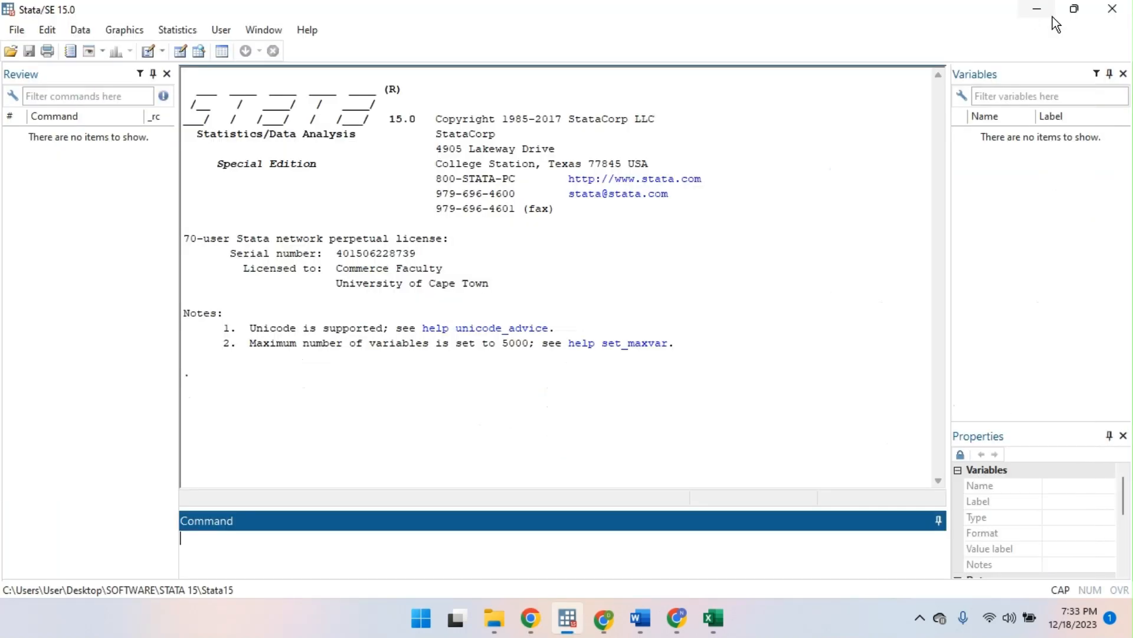
click(1129, 8)
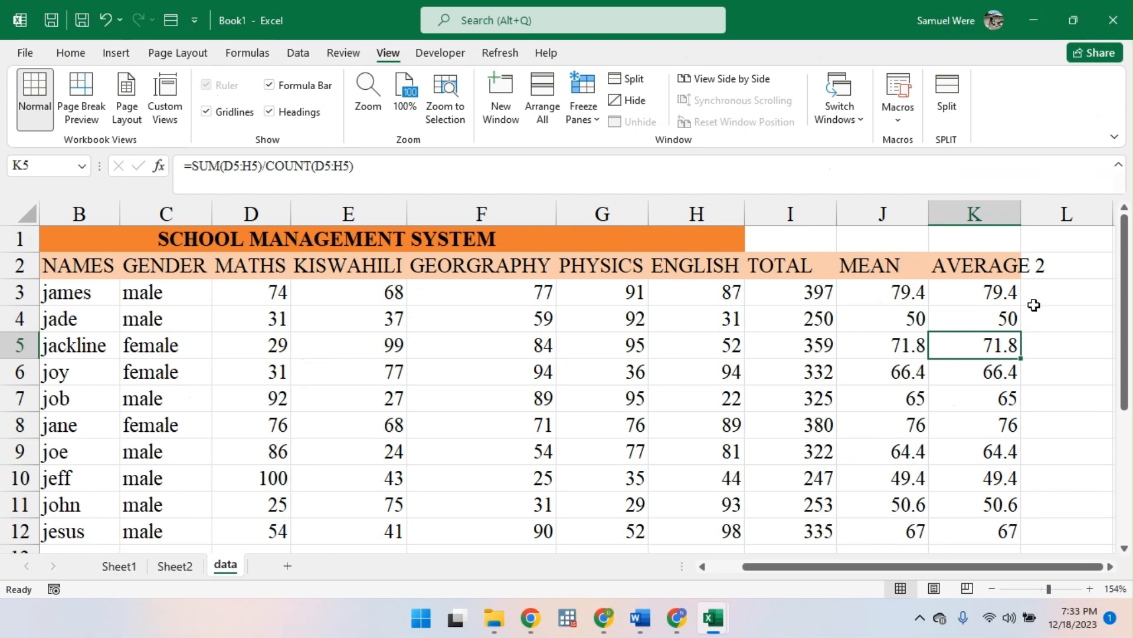
- Fit the whole table in view at 130% zoom and compare the averaging formulas in K3 and J3
click(1008, 292)
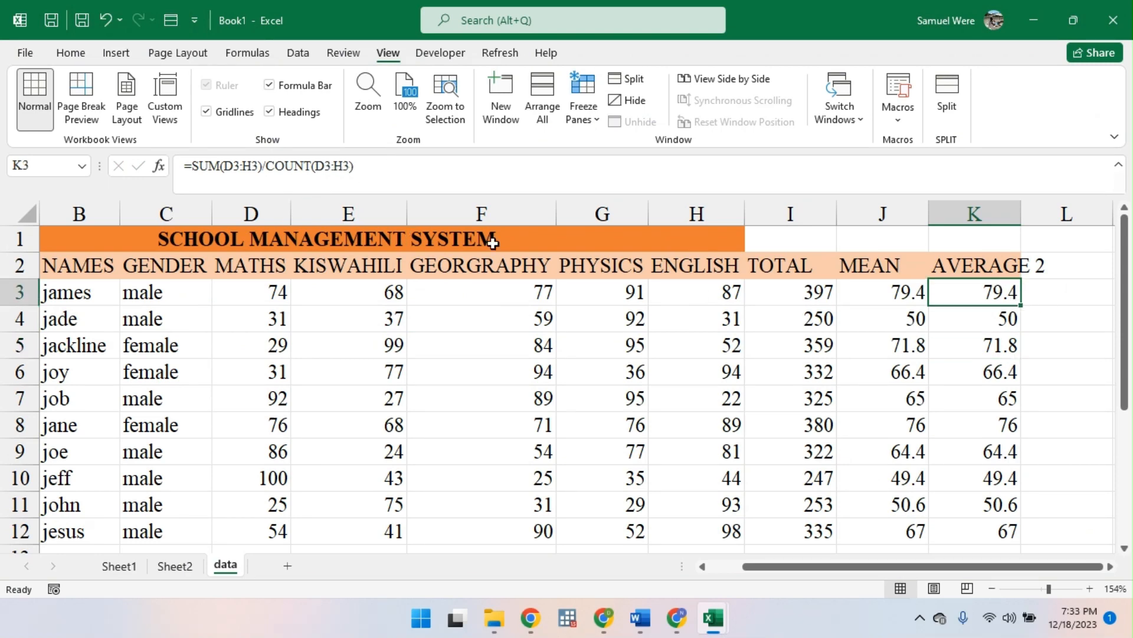
key(ctrl+a)
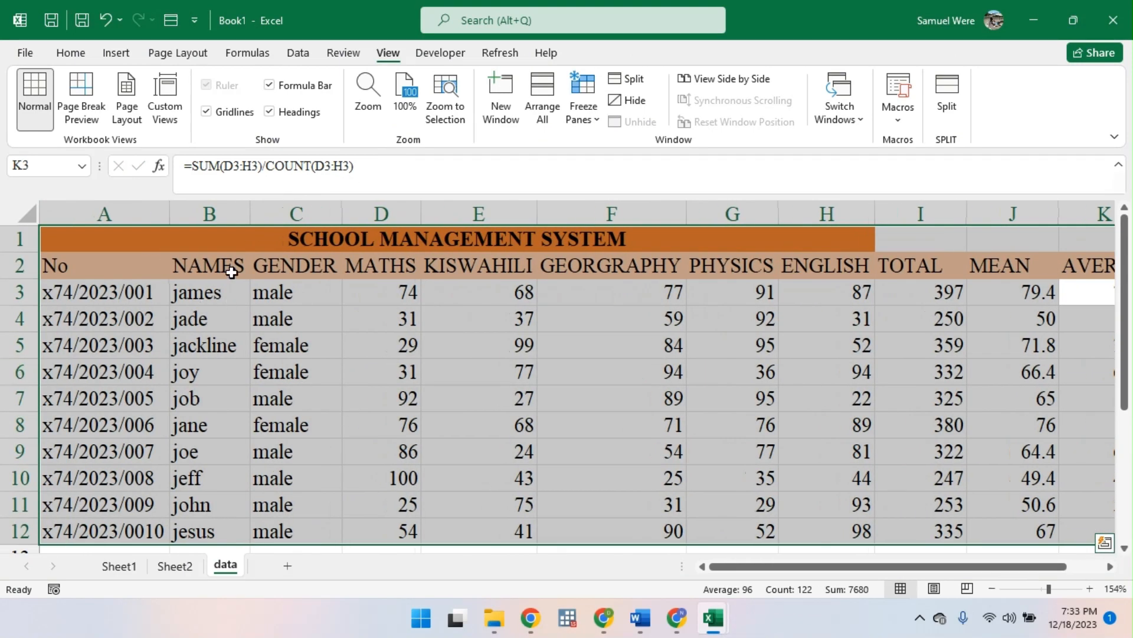
click(458, 115)
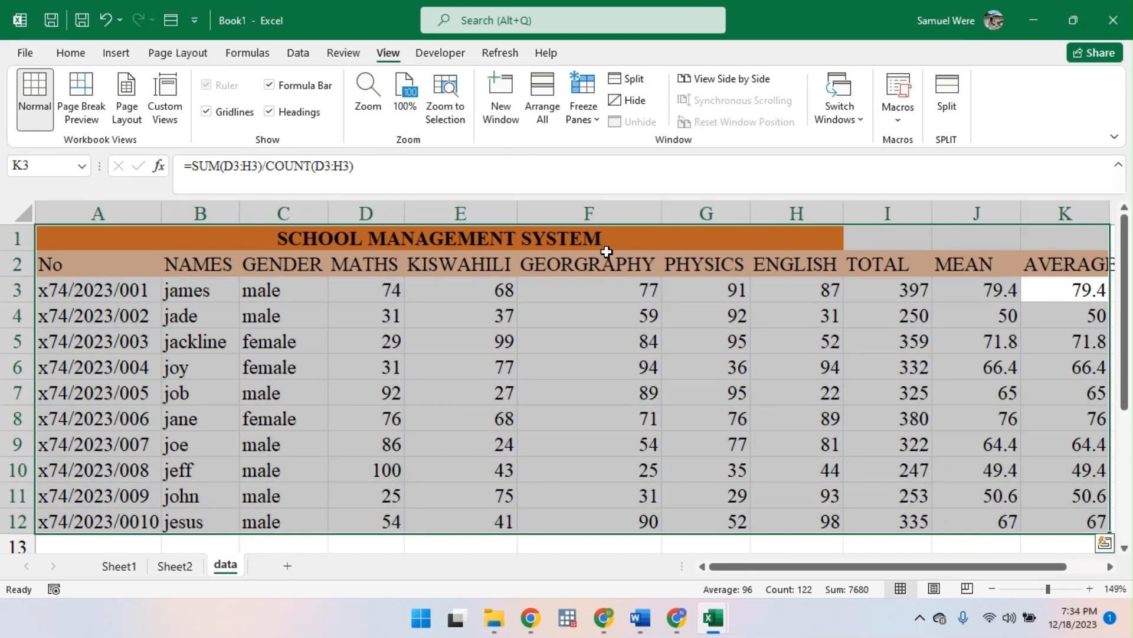
scroll(790, 305, right, 3)
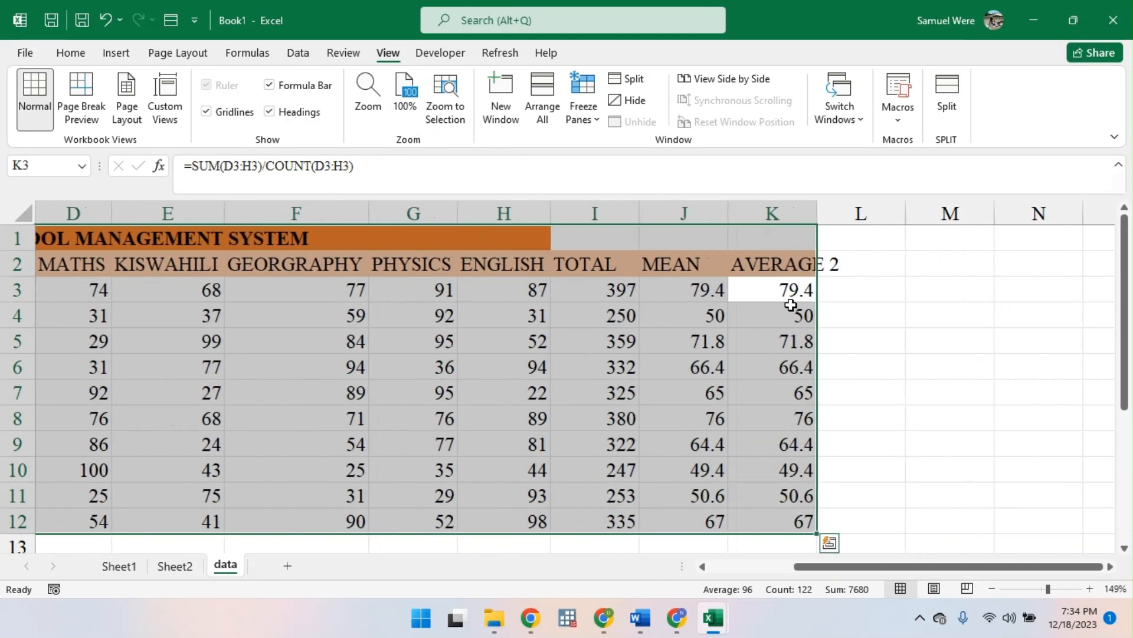
scroll(791, 304, left, 1)
scroll(791, 305, left, 1)
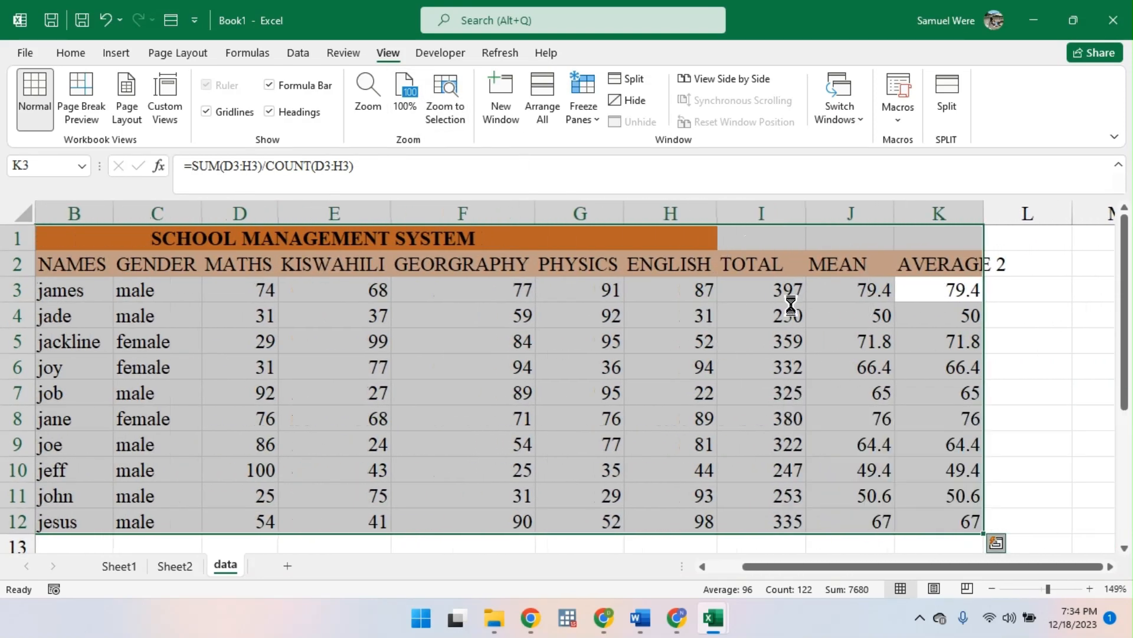
scroll(791, 304, down, 1)
click(1002, 291)
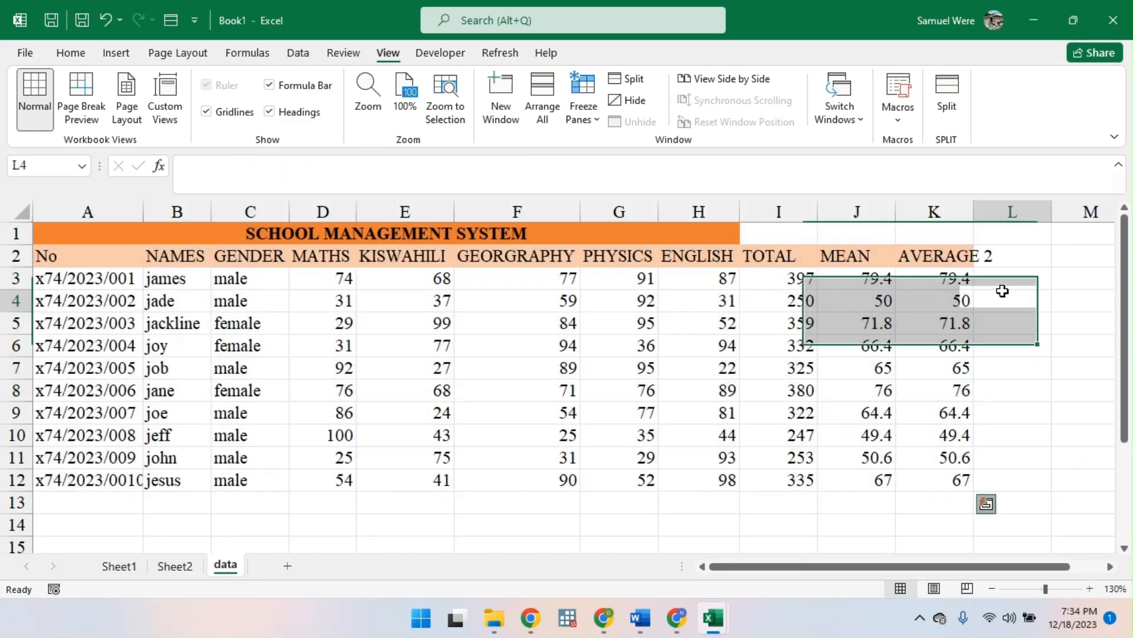
click(941, 263)
click(945, 277)
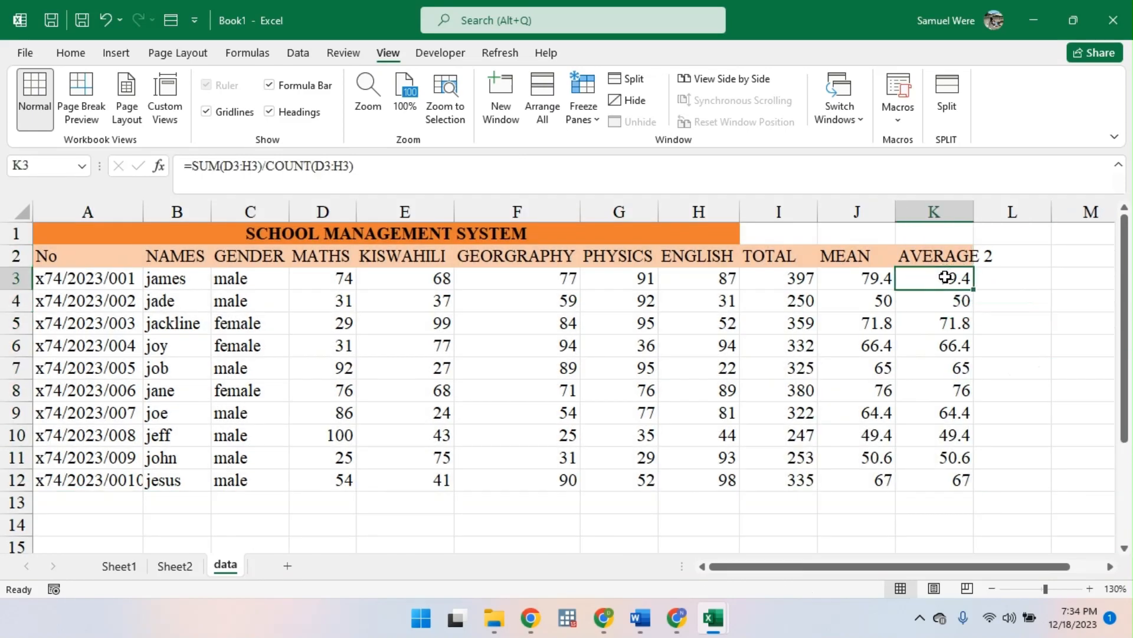
click(858, 284)
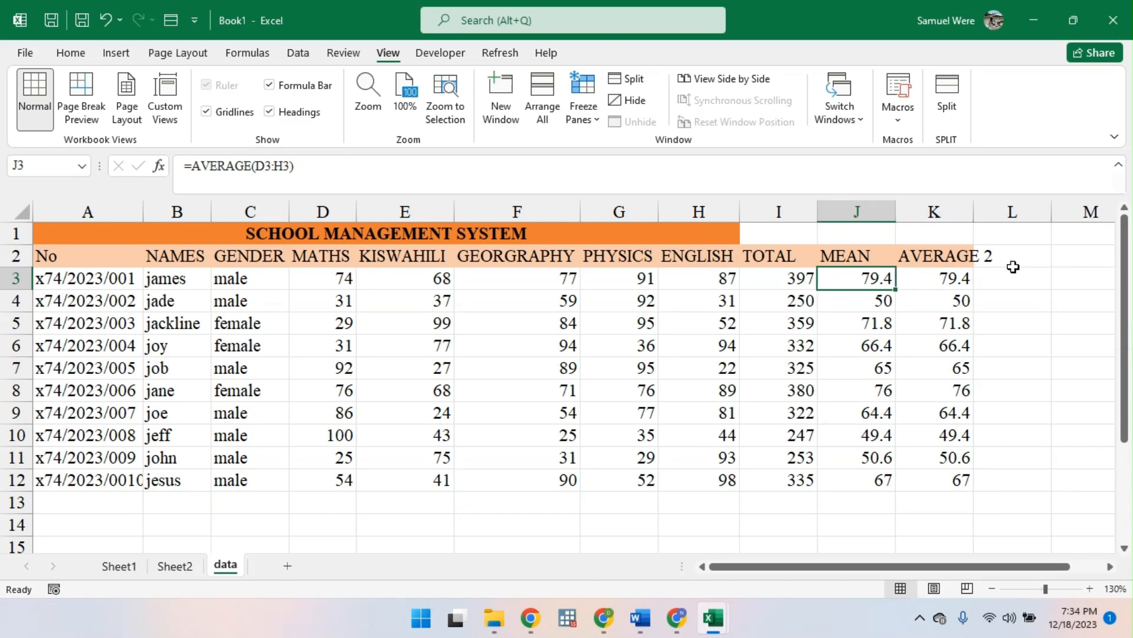
- Widen column K so that its AVERAGE 2 heading fits inside the column
click(987, 256)
click(979, 227)
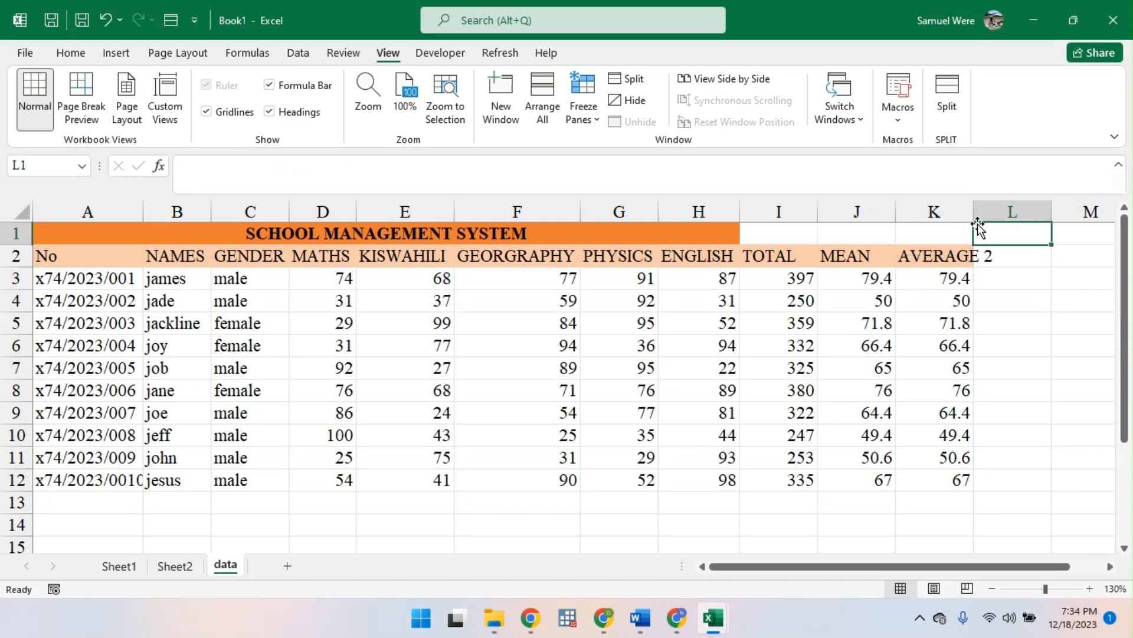
double_click(974, 207)
click(1032, 270)
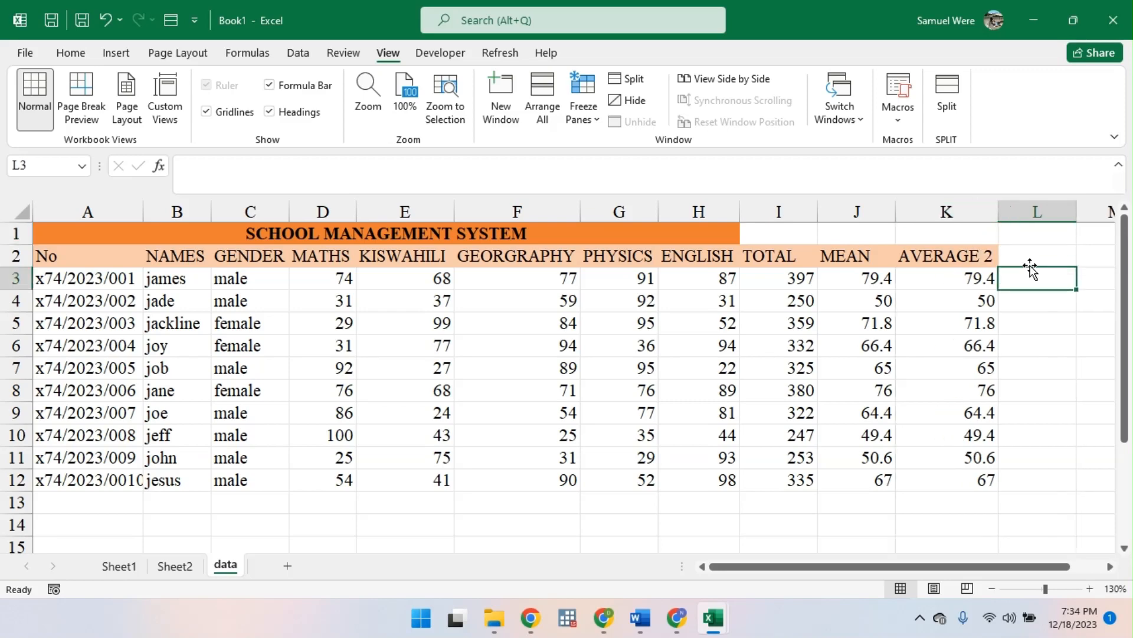
- Enter the heading AVERAGE 3 in cell L2 for another averaging method
click(1035, 252)
text(A)
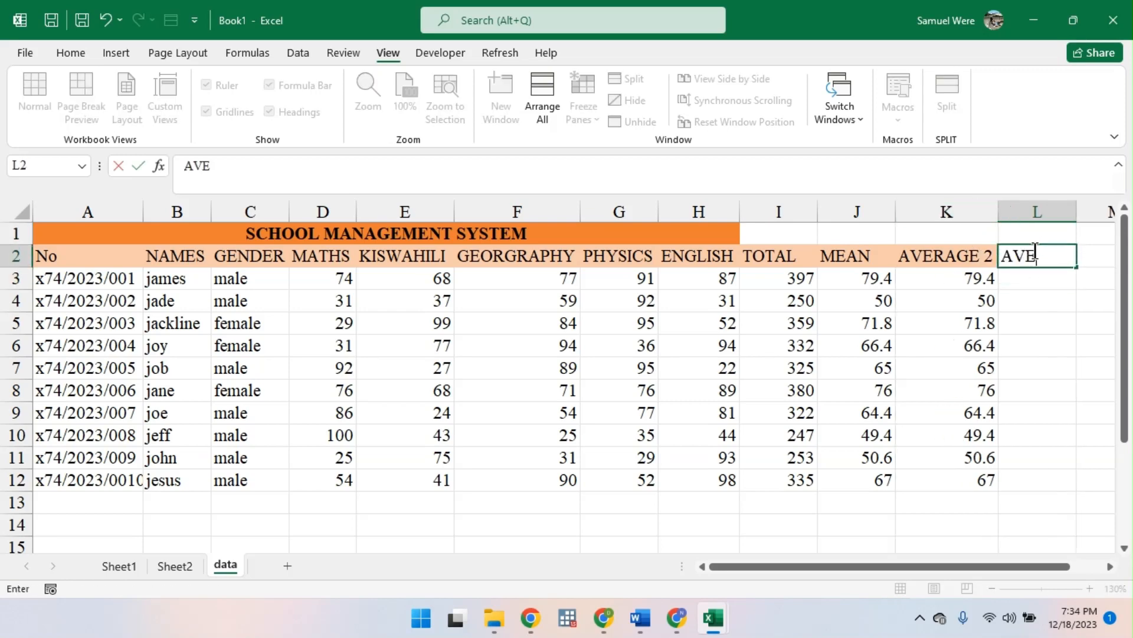
text(VERAGE 3)
key(Return)
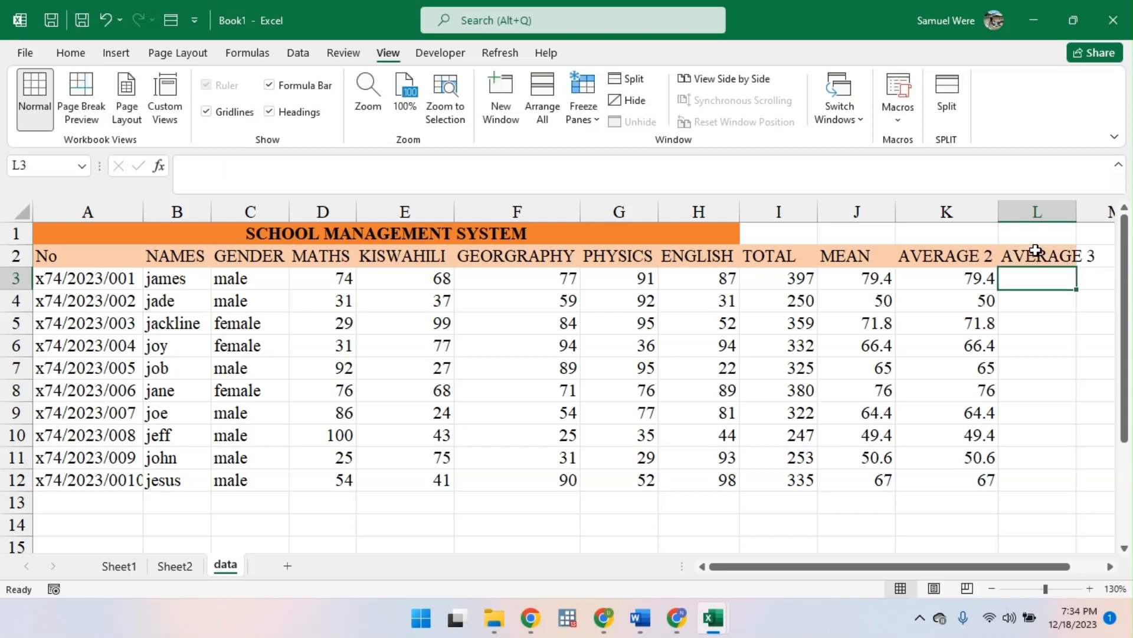
- Enter =I3/5 in L3 to average from the total, and fill the formula down to L12
text(=)
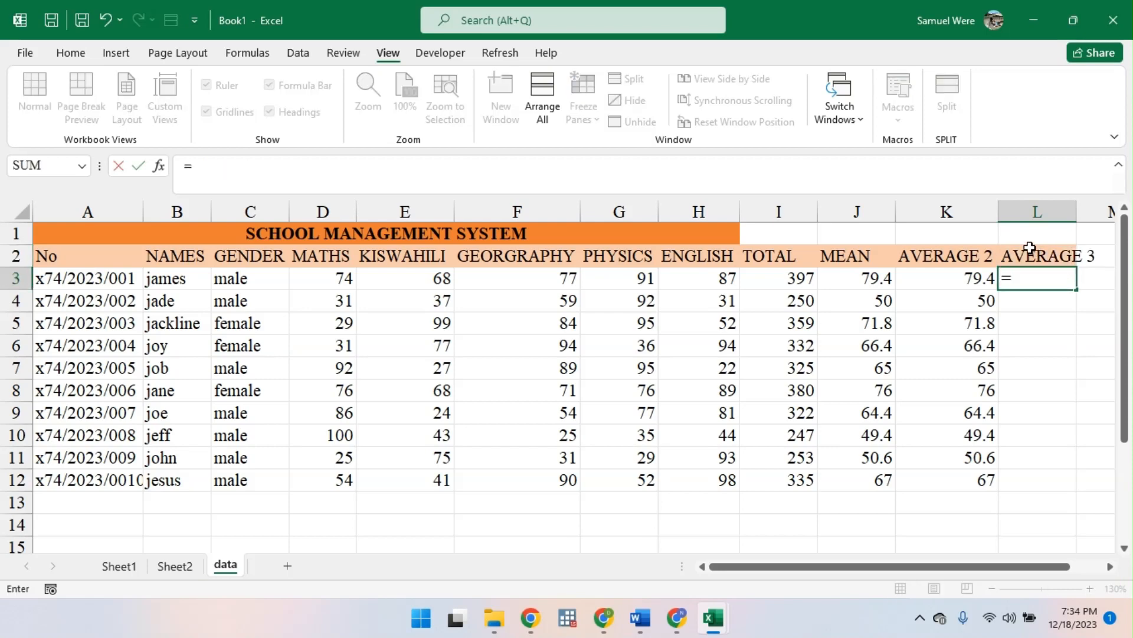
click(811, 277)
text(/5)
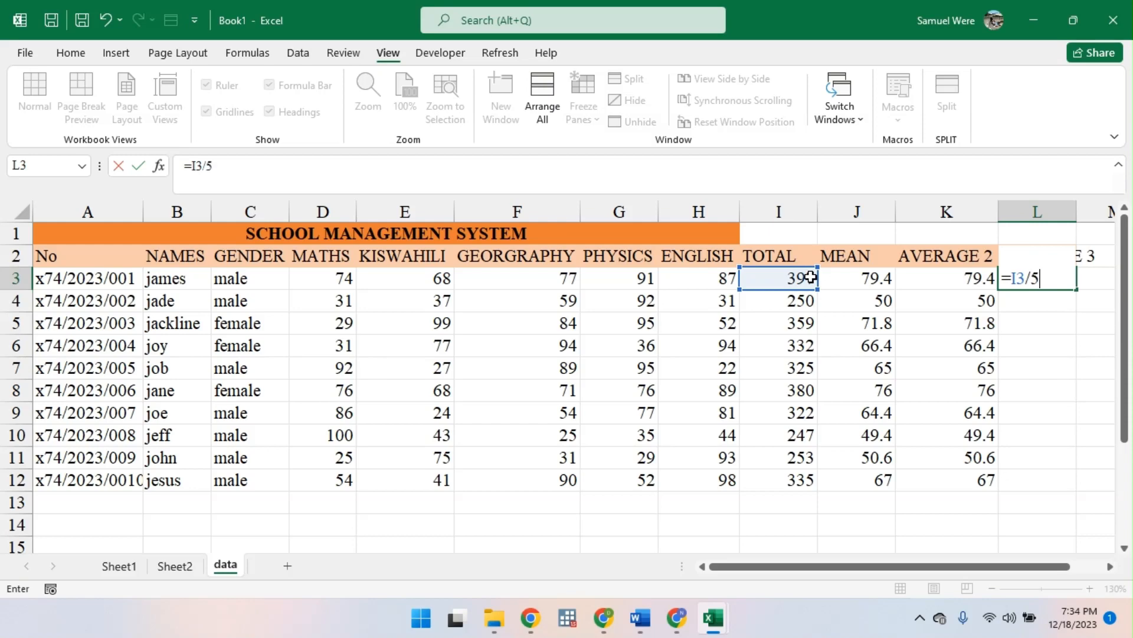
key(Return)
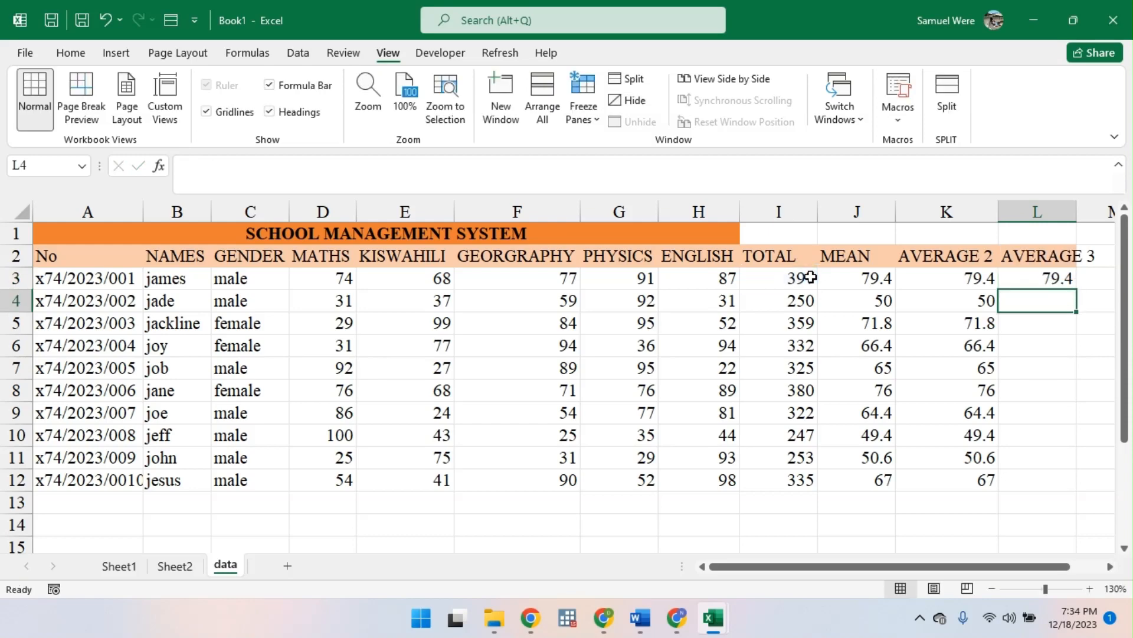
click(1041, 284)
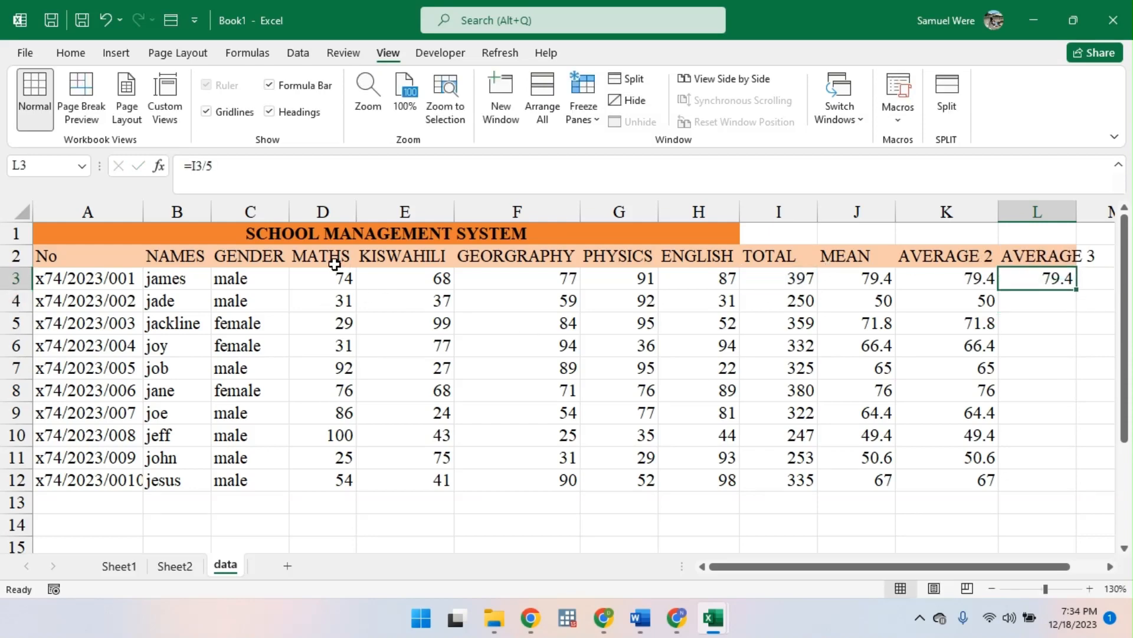
double_click(1076, 289)
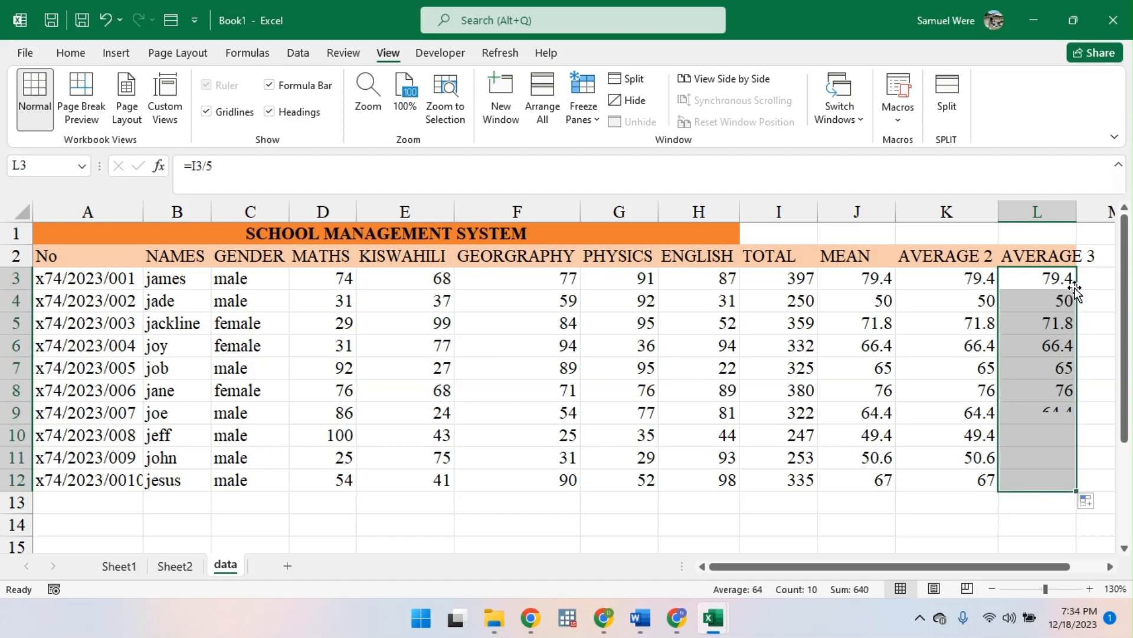
- Compare the averaging formulas in cells J3 and K3
click(871, 281)
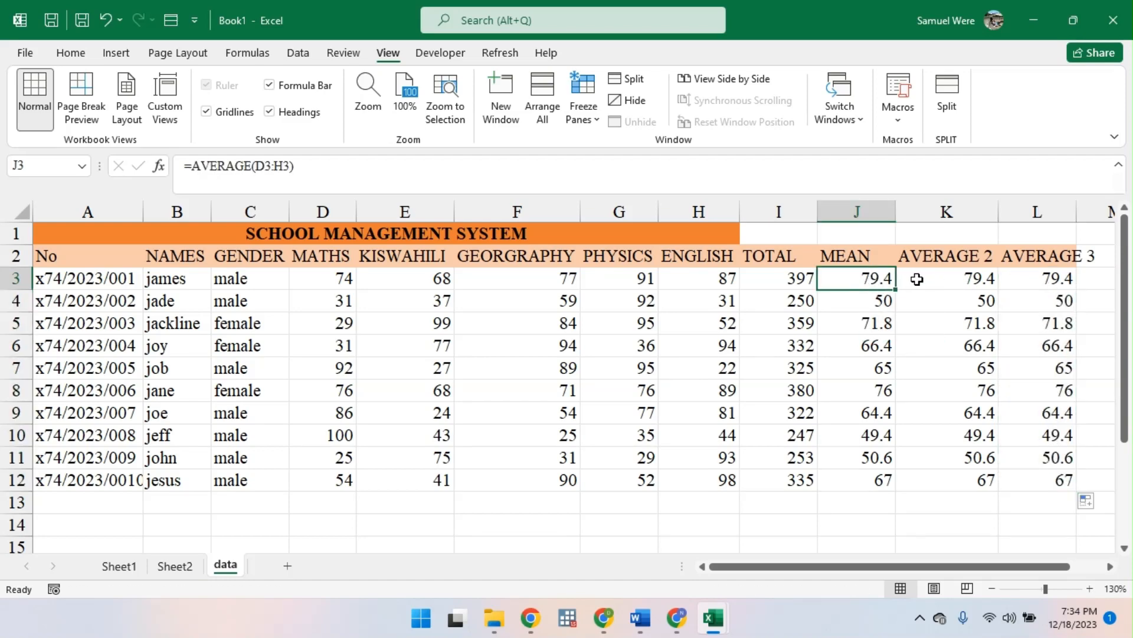
click(936, 276)
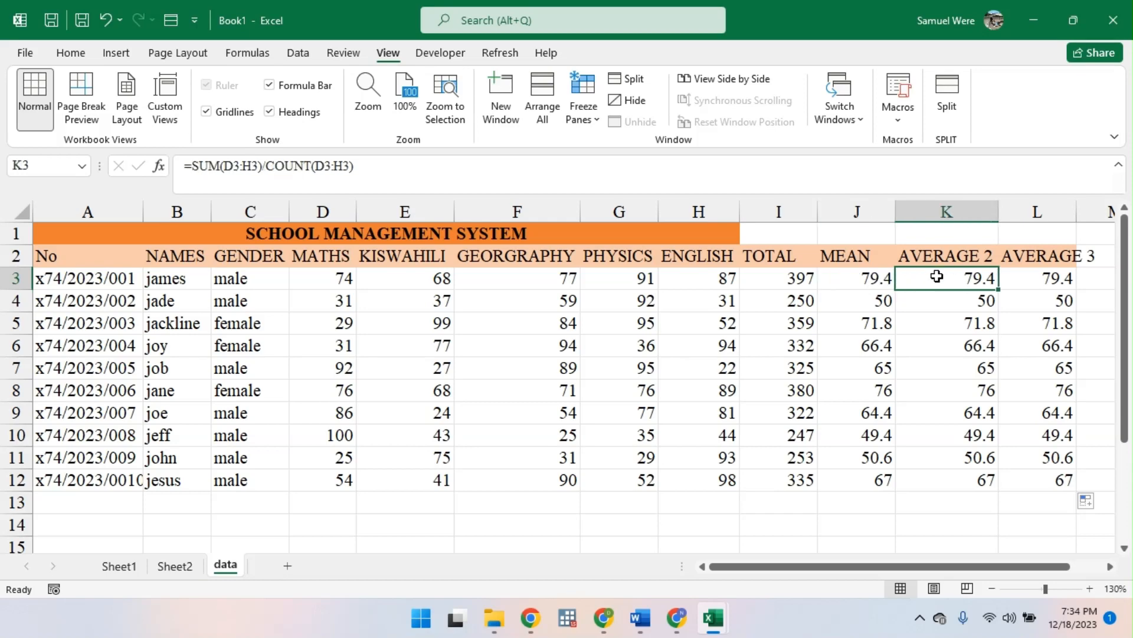
click(867, 283)
click(935, 260)
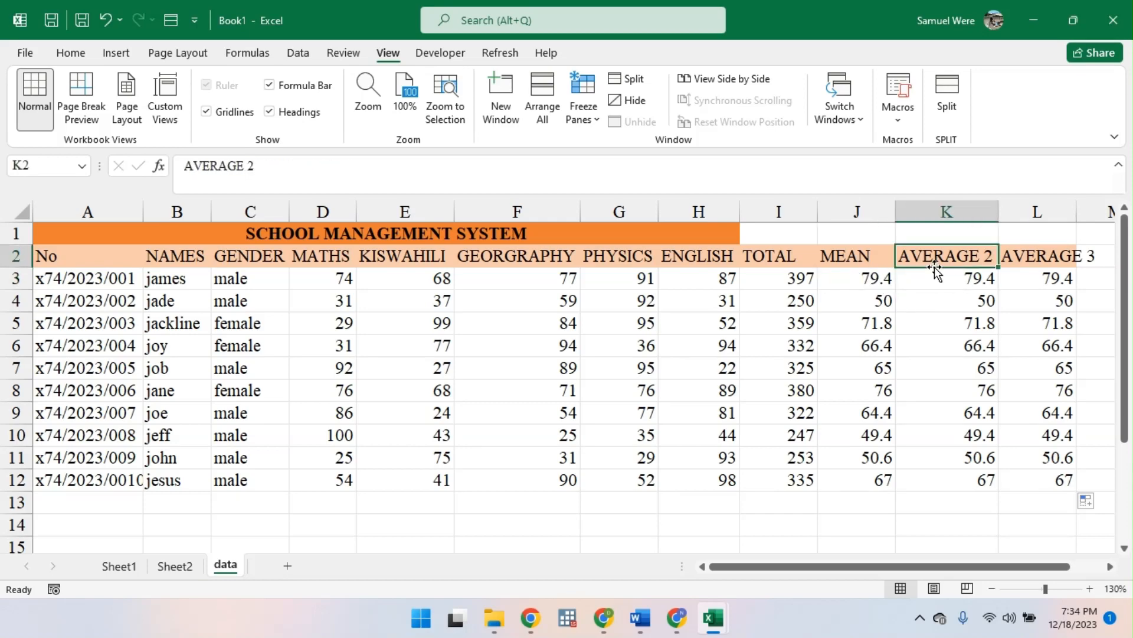
click(936, 273)
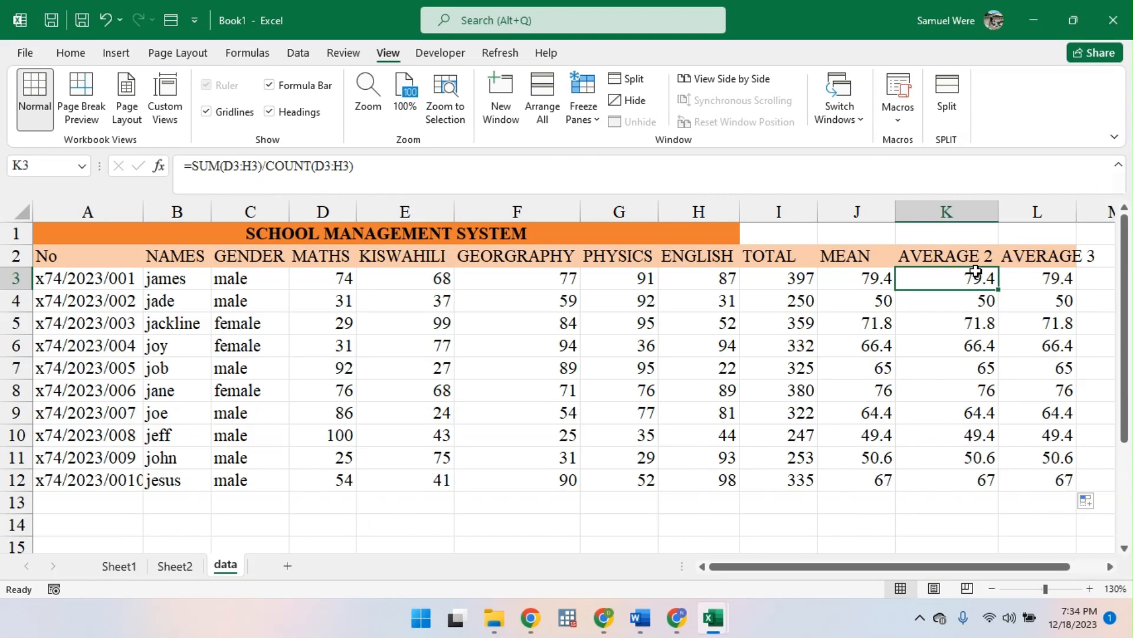
- Enter =SUM(D3:H3)/5 in M3 and fill the formula down to M12
scroll(1083, 274, right, 1)
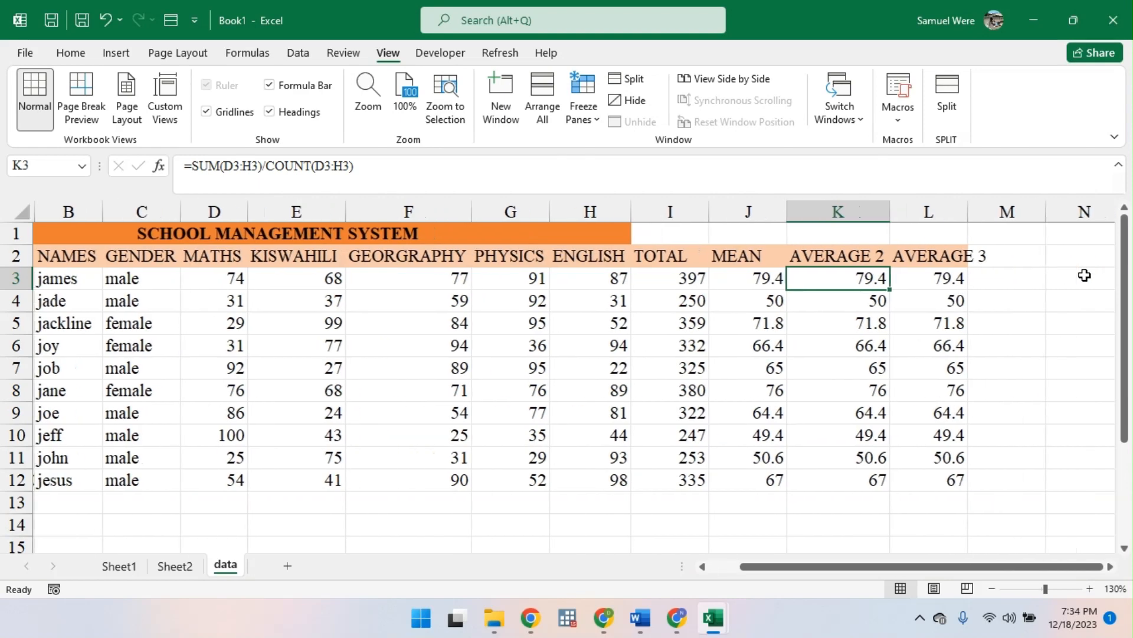
click(983, 280)
text(=SUM()
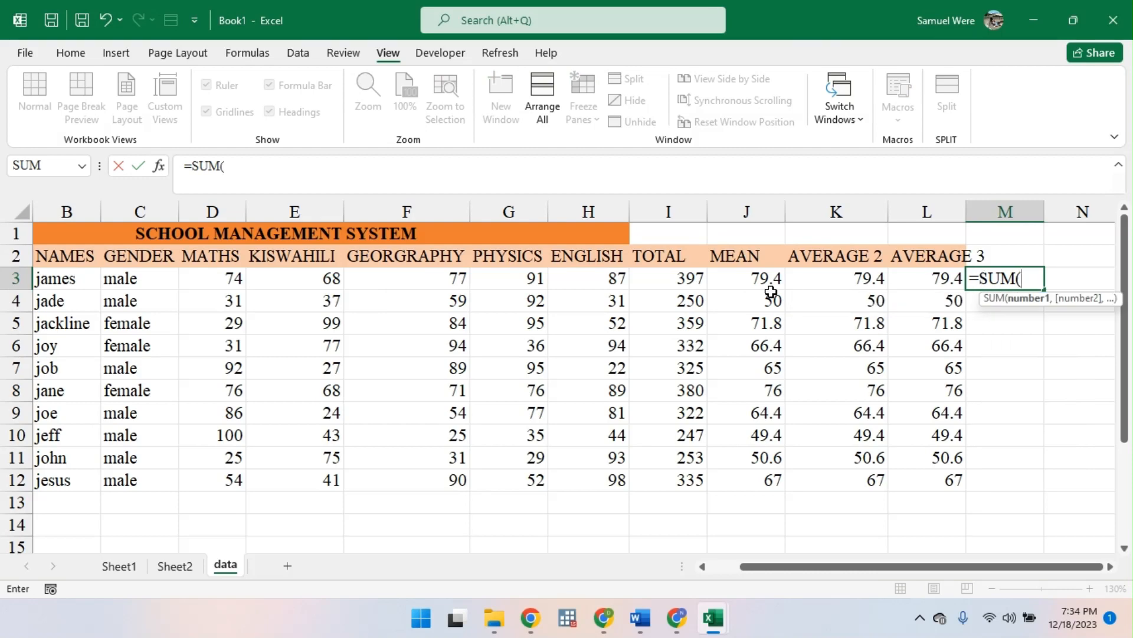
click(222, 279)
drag(534, 263, 568, 275)
text())
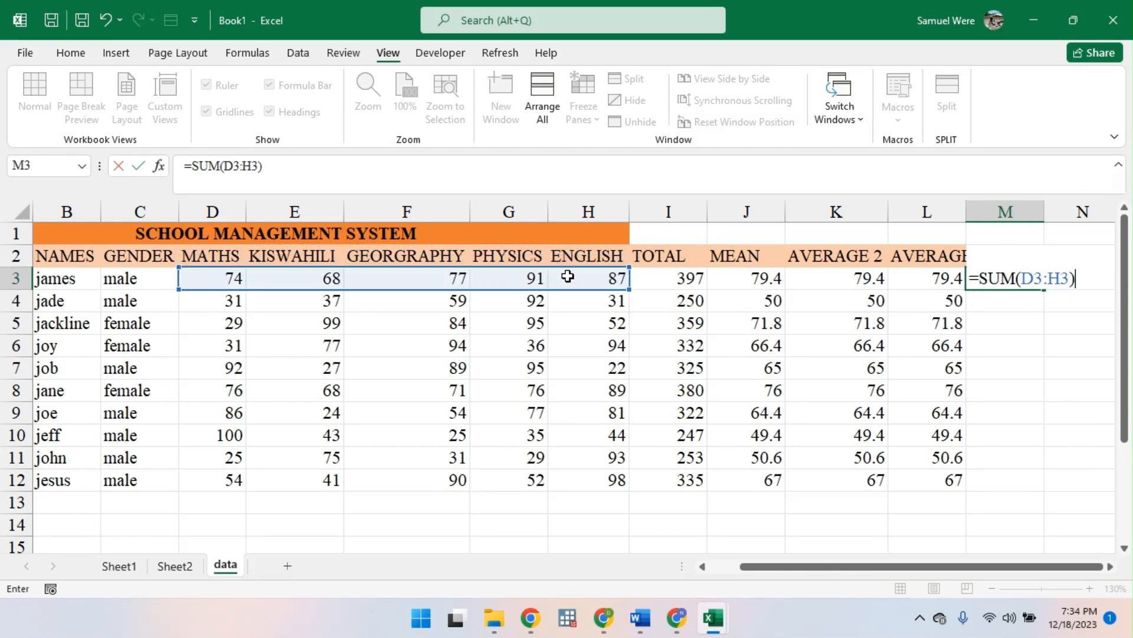
text(/5)
key(Return)
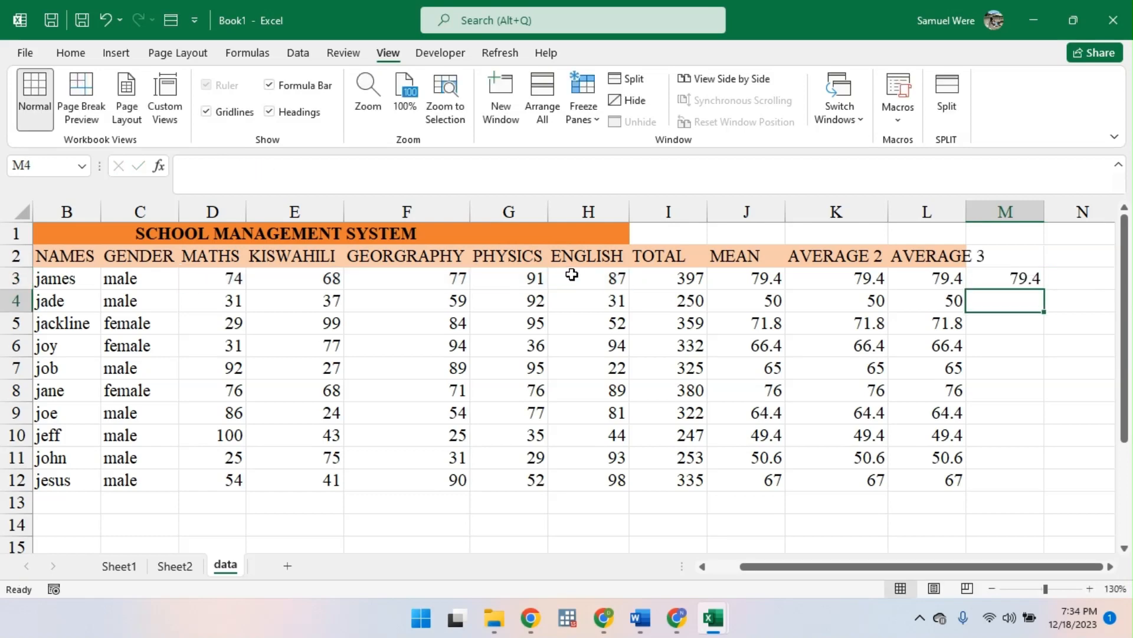
click(1004, 278)
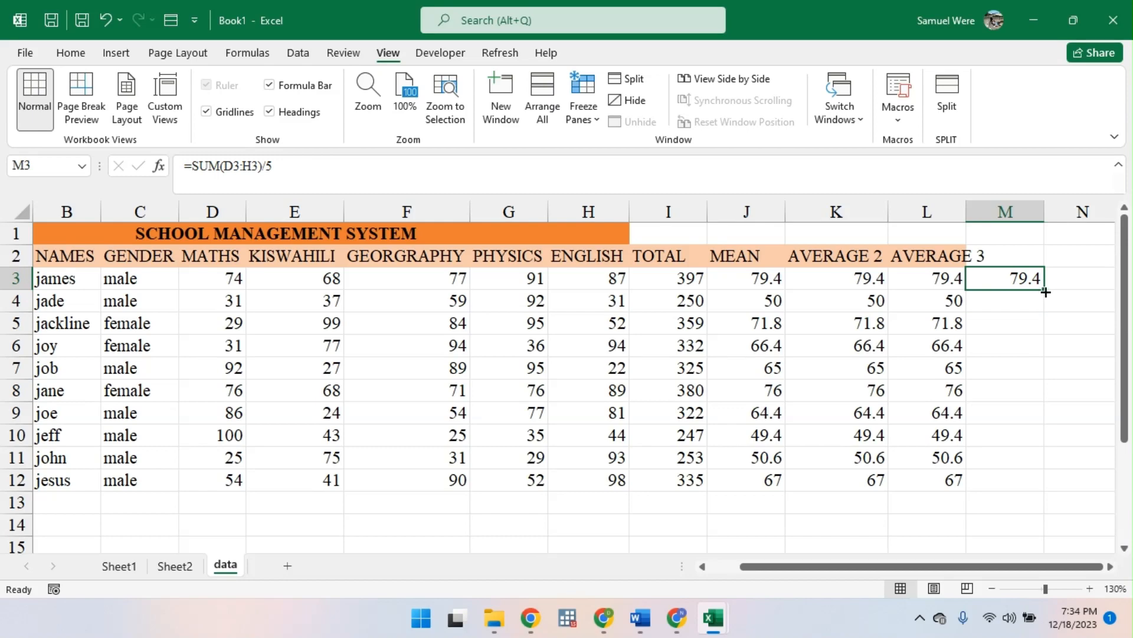
double_click(1045, 292)
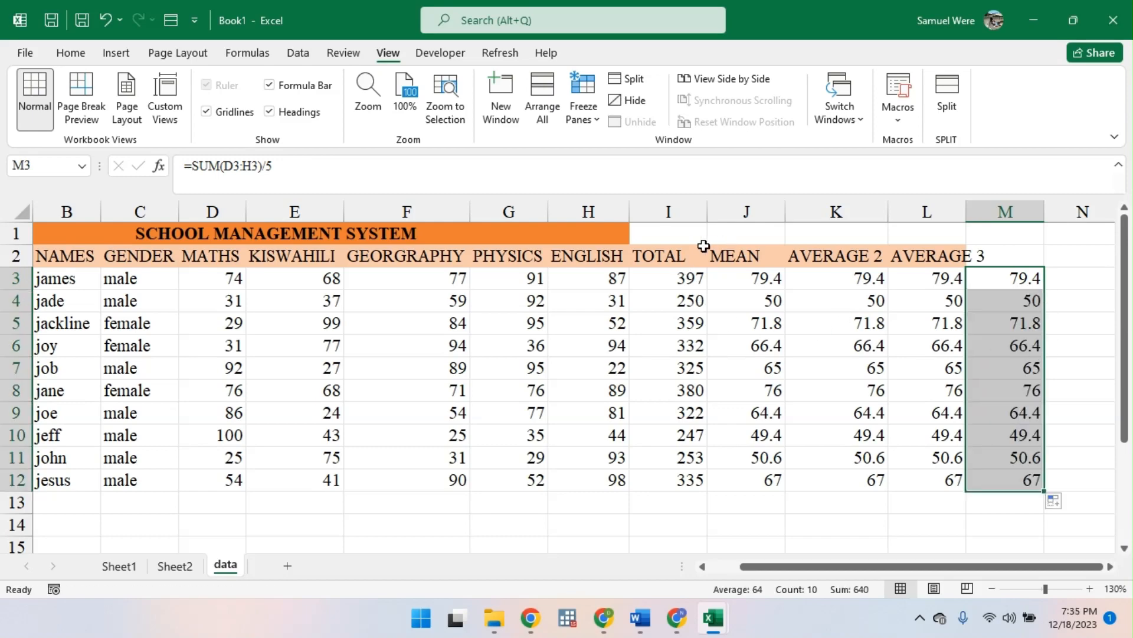
- Enter the heading AVERAGE in cell M2 above the new averages
drag(680, 258, 776, 247)
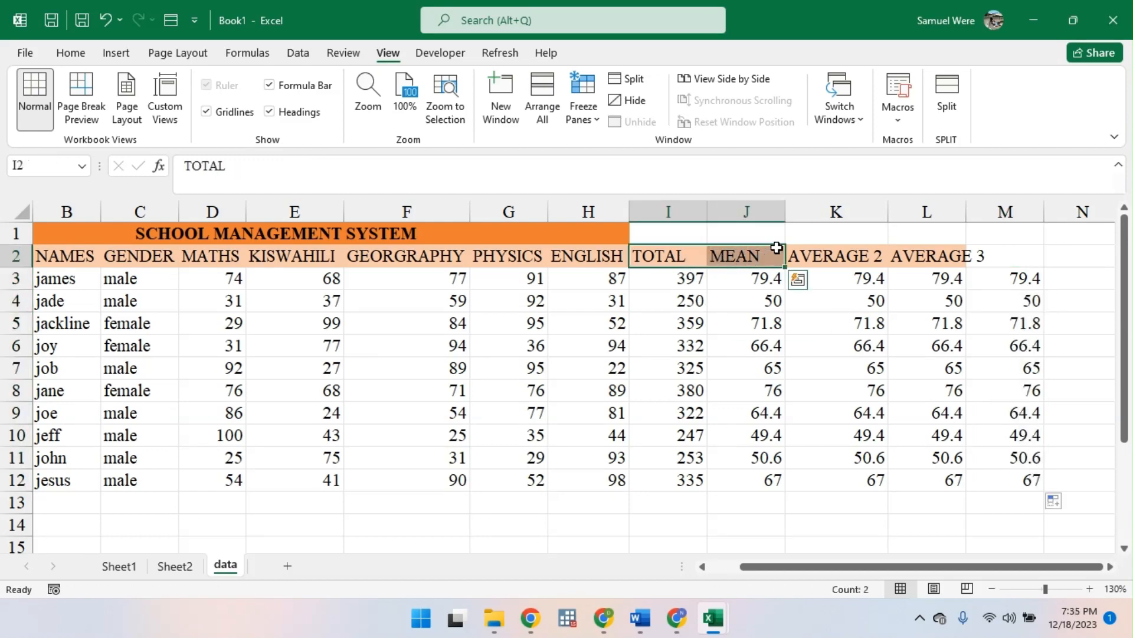
click(991, 249)
text(AVERAGE)
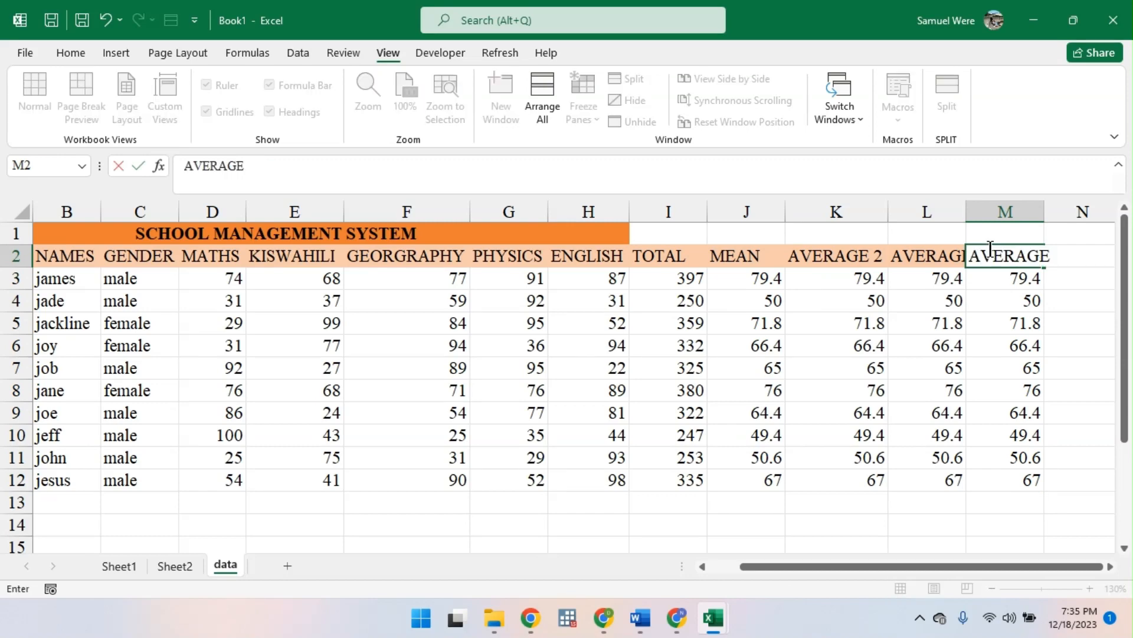
key(Return)
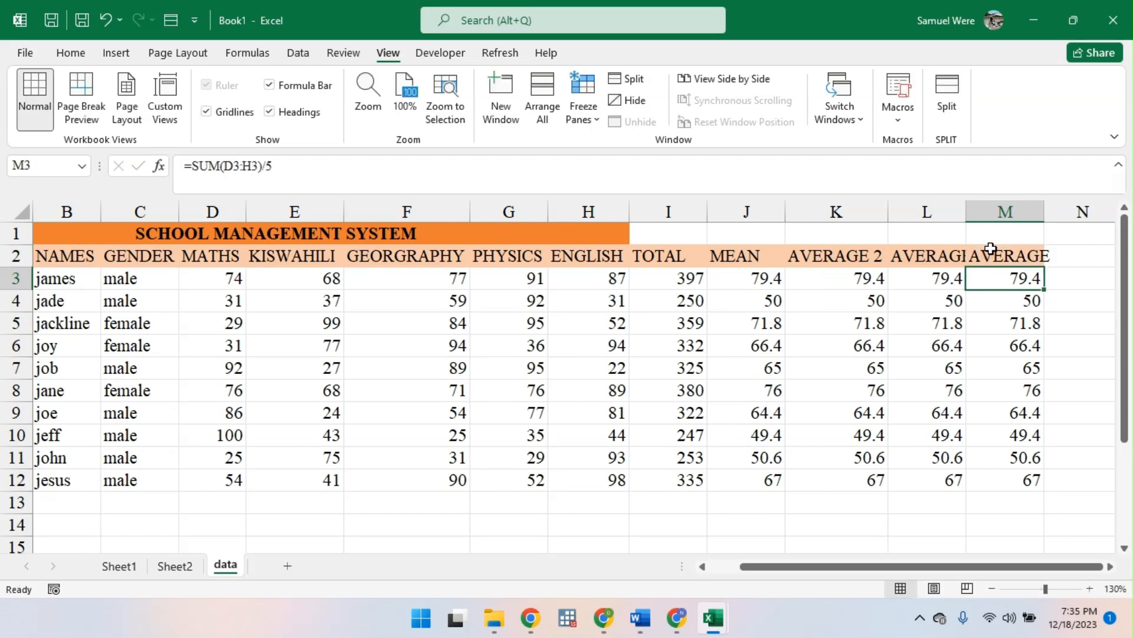
- Clear the contents of the extra average columns in K2:M12, keeping only the MEAN column
click(745, 285)
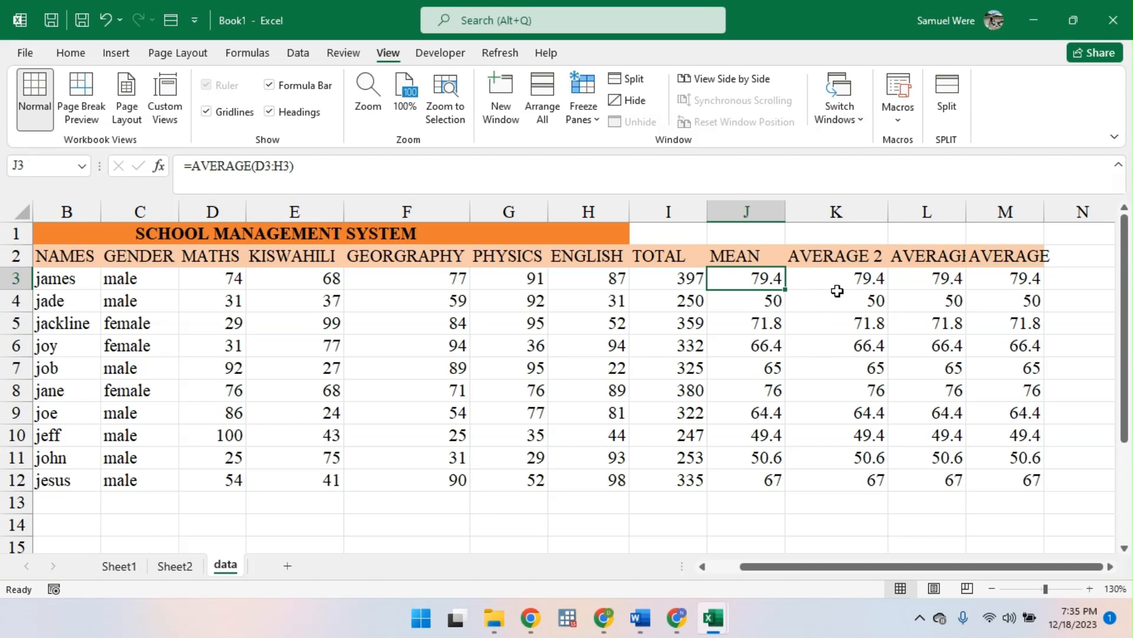
click(754, 256)
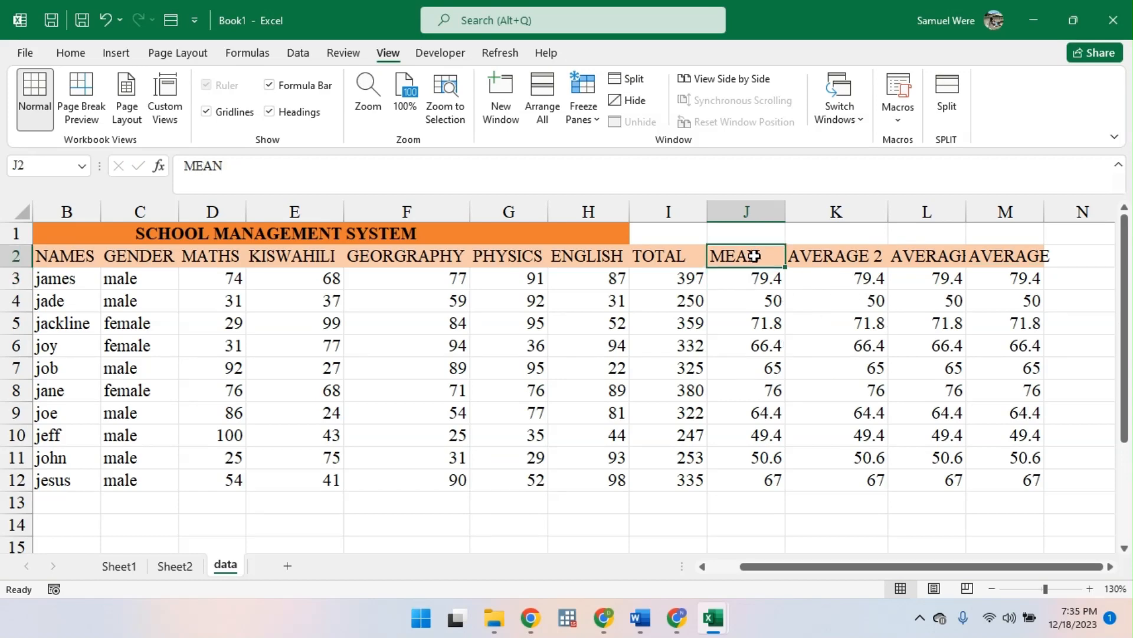
drag(754, 255, 1004, 473)
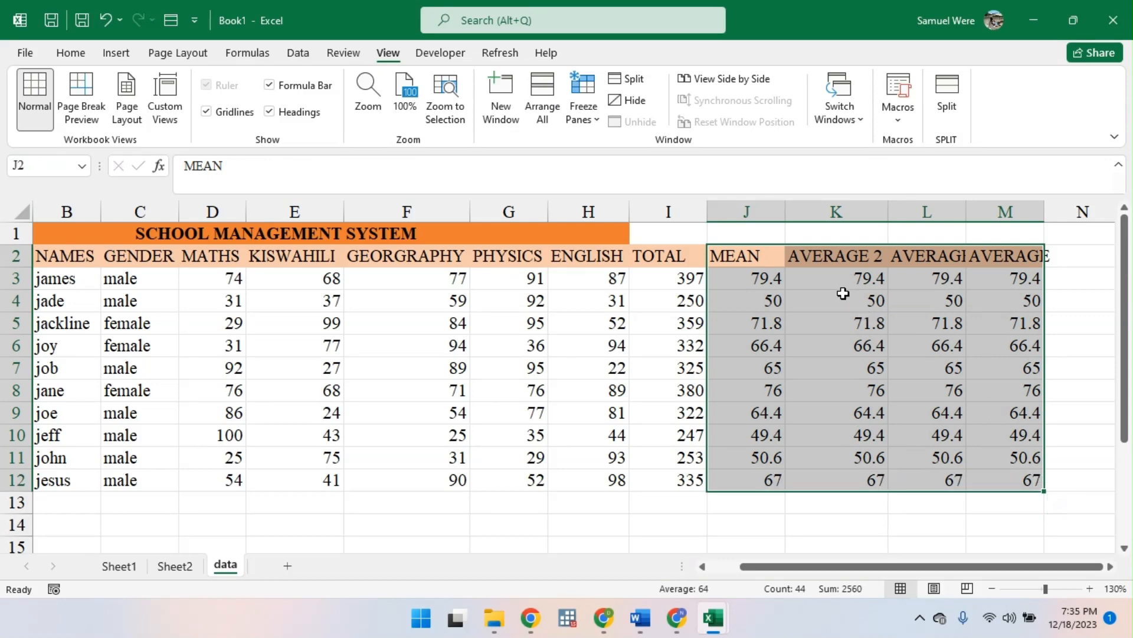
drag(835, 256, 1039, 480)
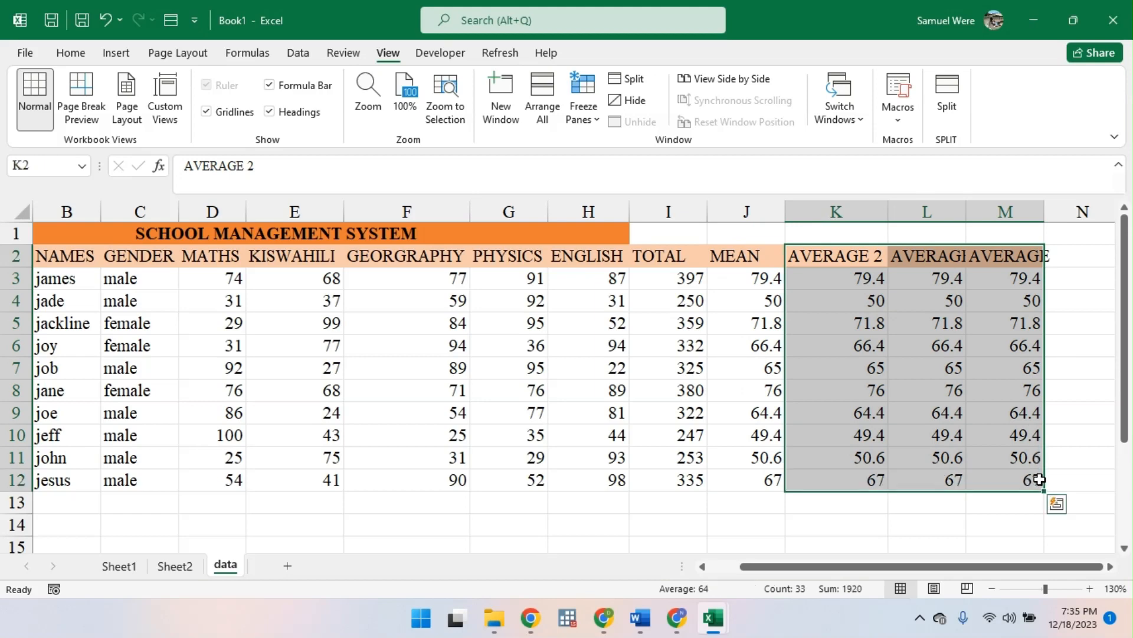
key(BackSpace)
right_click(1011, 425)
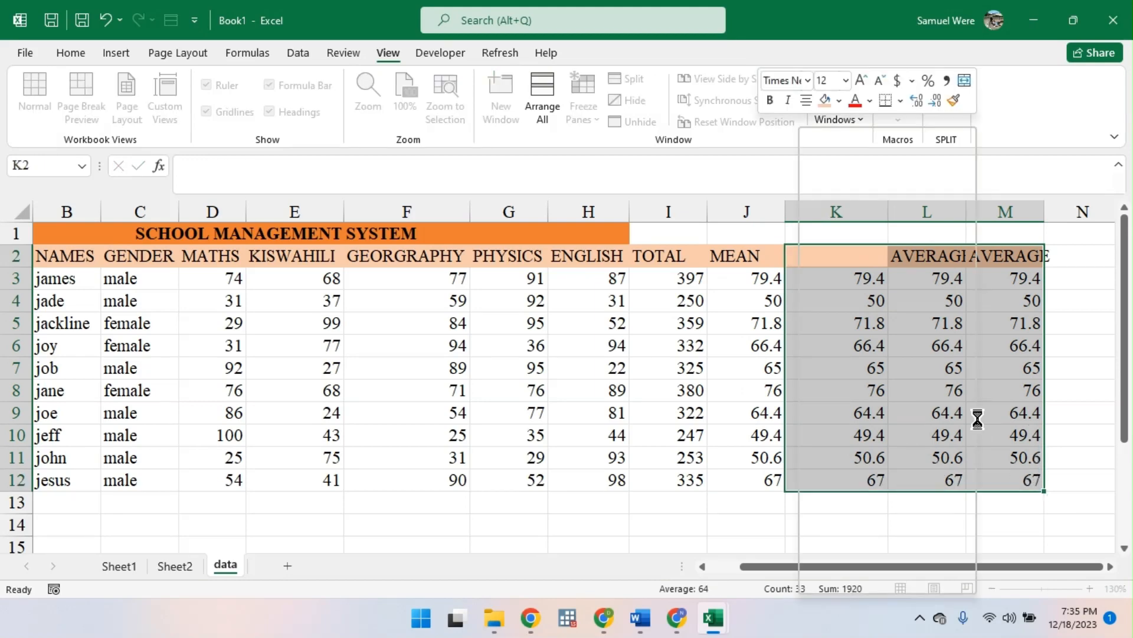
click(895, 331)
click(930, 345)
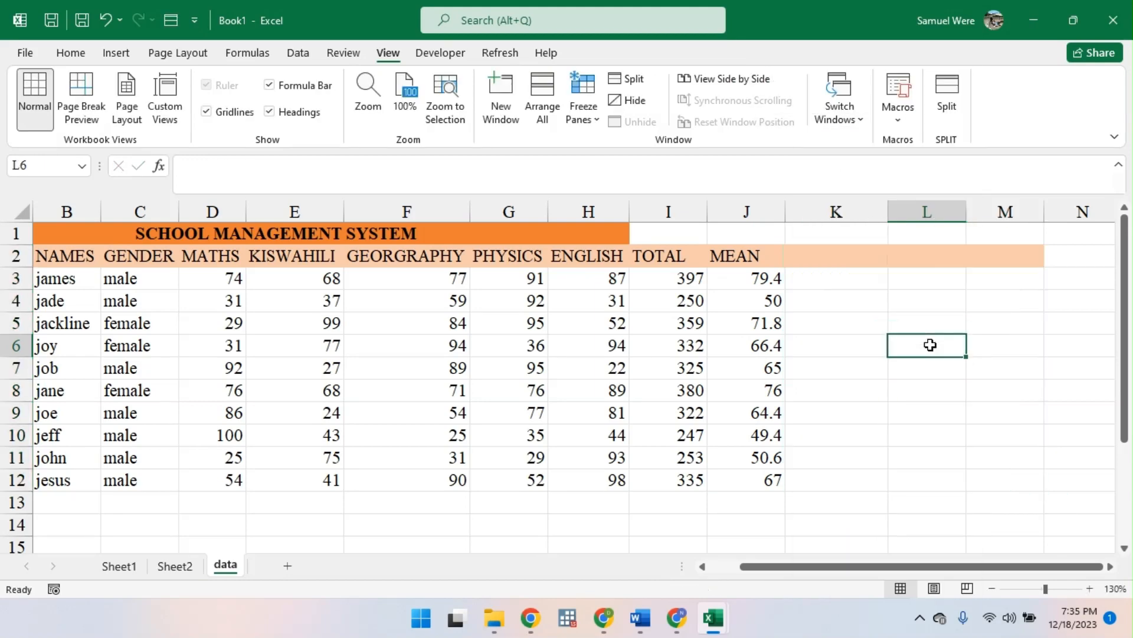
click(46, 256)
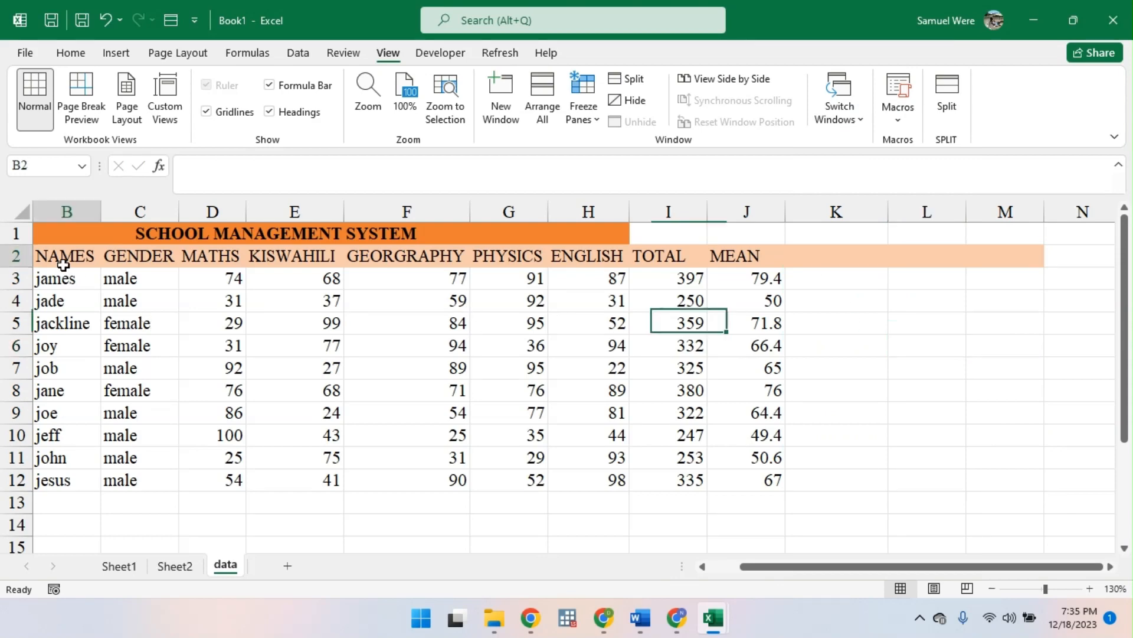
key(ctrl+a)
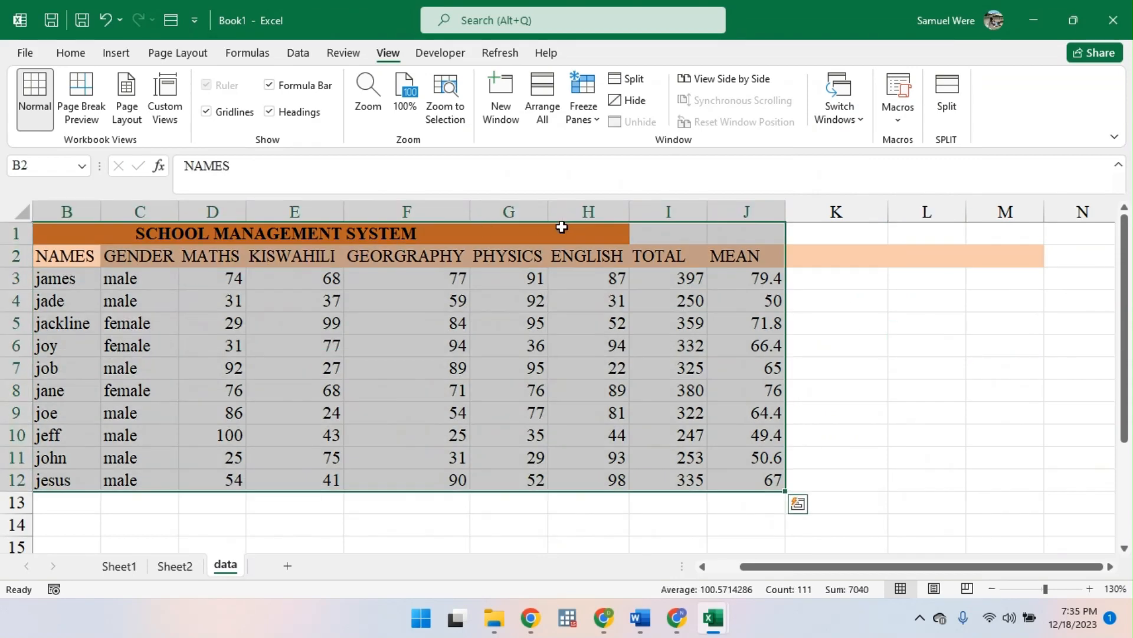
click(827, 255)
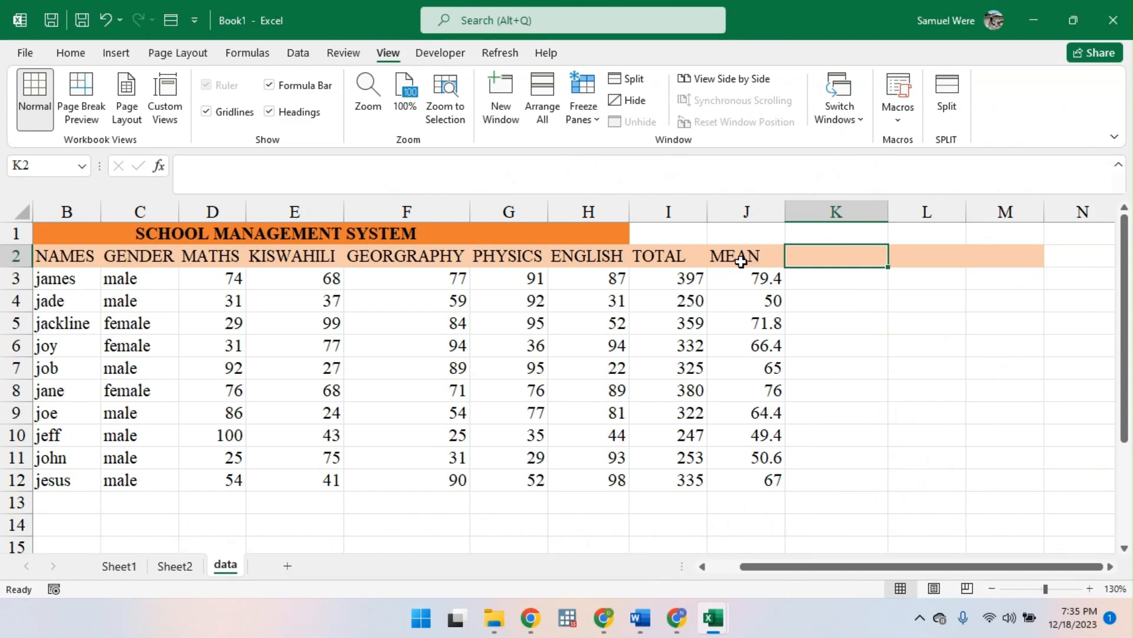
click(822, 282)
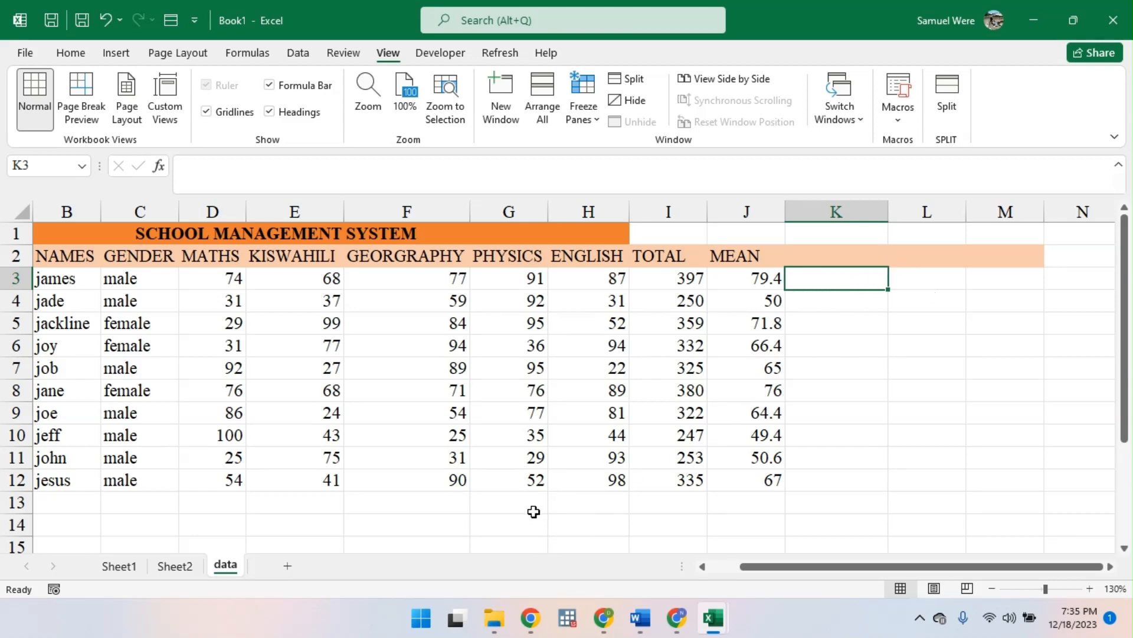
- Enter the labels male in cell E15 and female in cell E16 below the table
scroll(534, 511, down, 2)
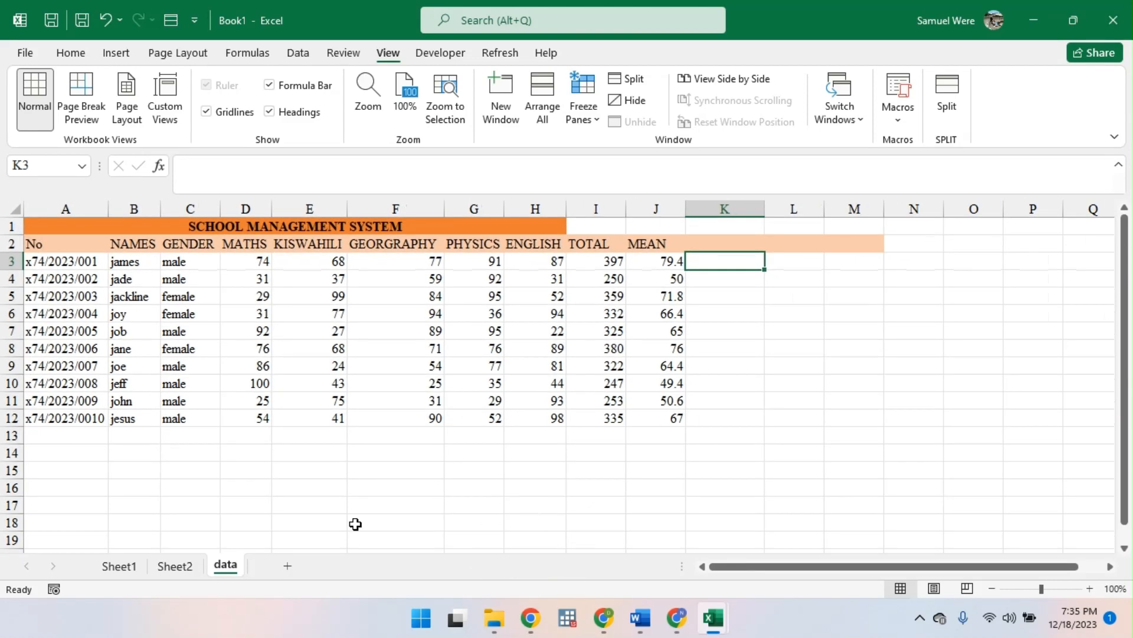
click(289, 476)
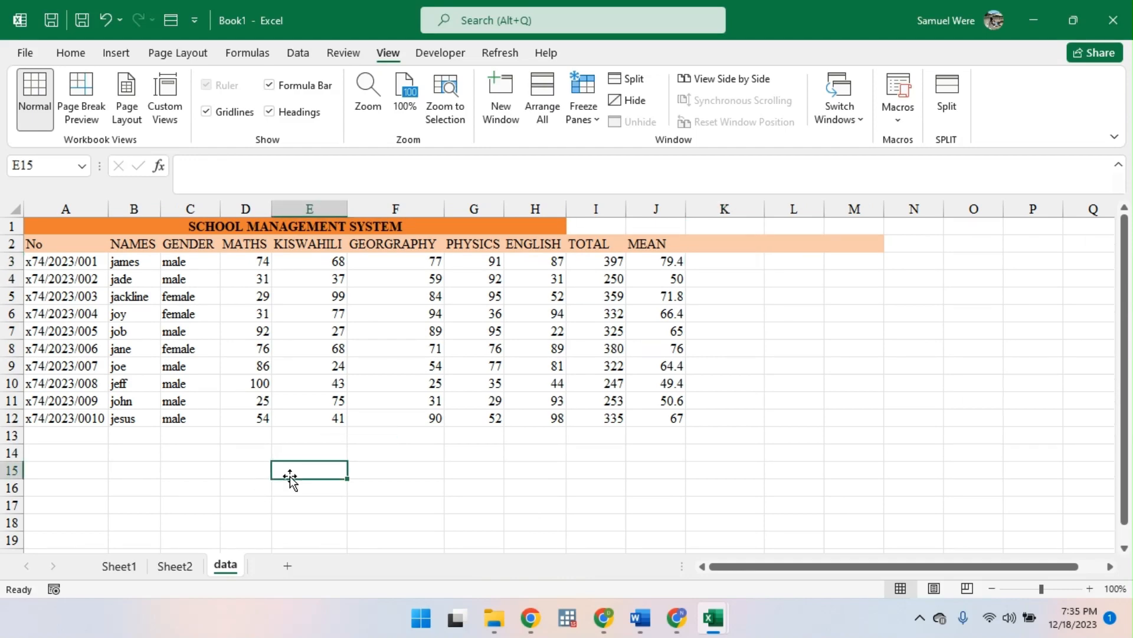
text(MA)
key(BackSpace)
key(BackSpace)
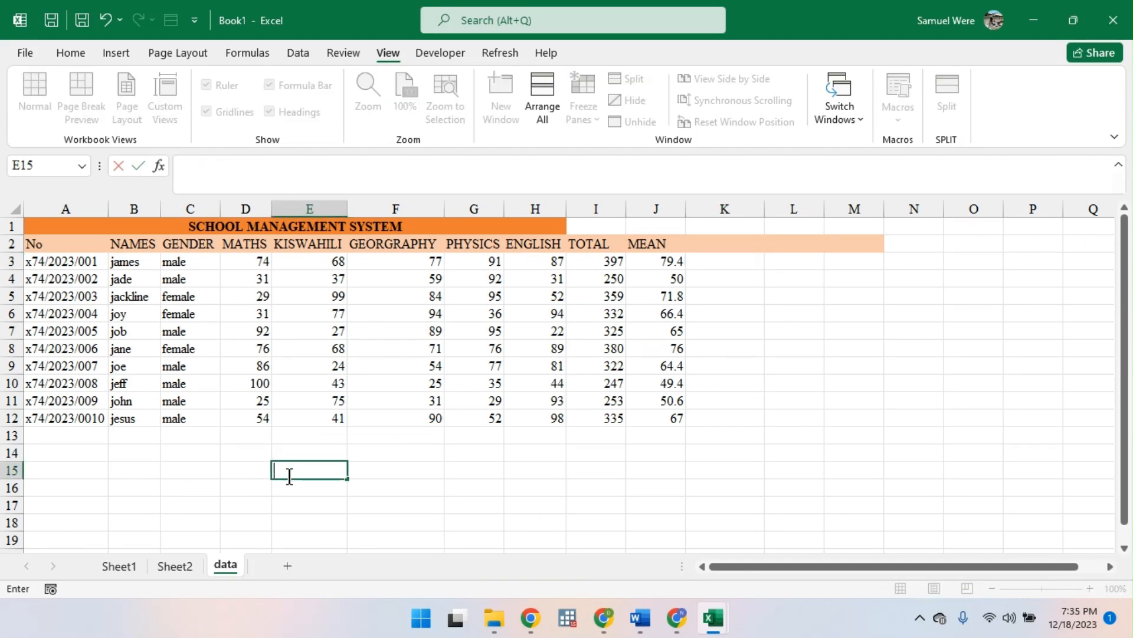
text(male)
key(Return)
text(fema)
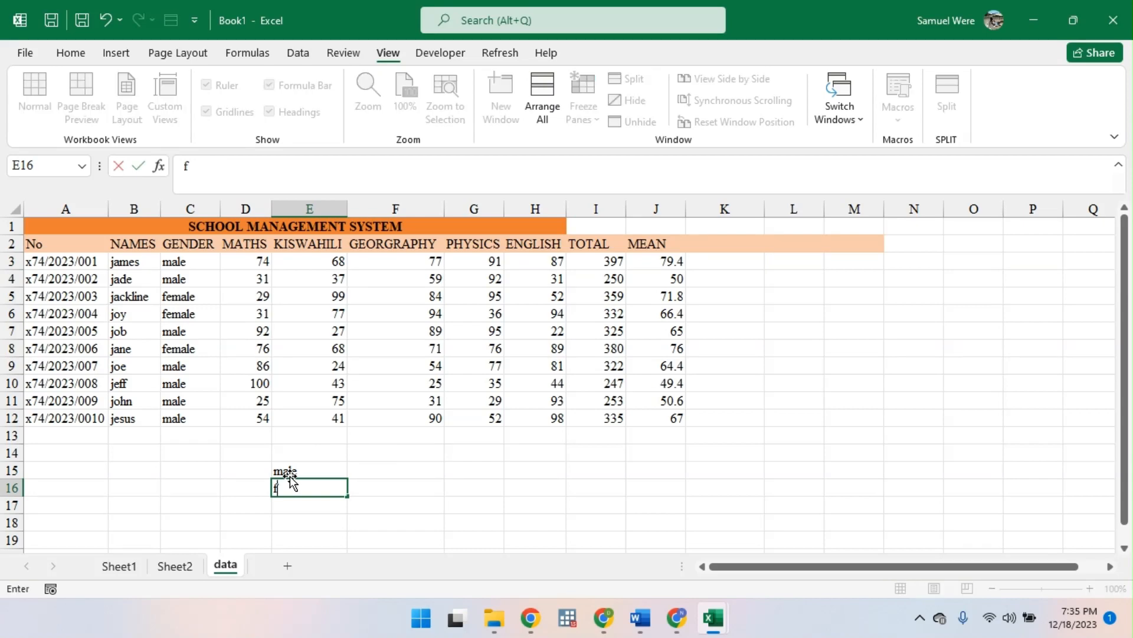
key(Return)
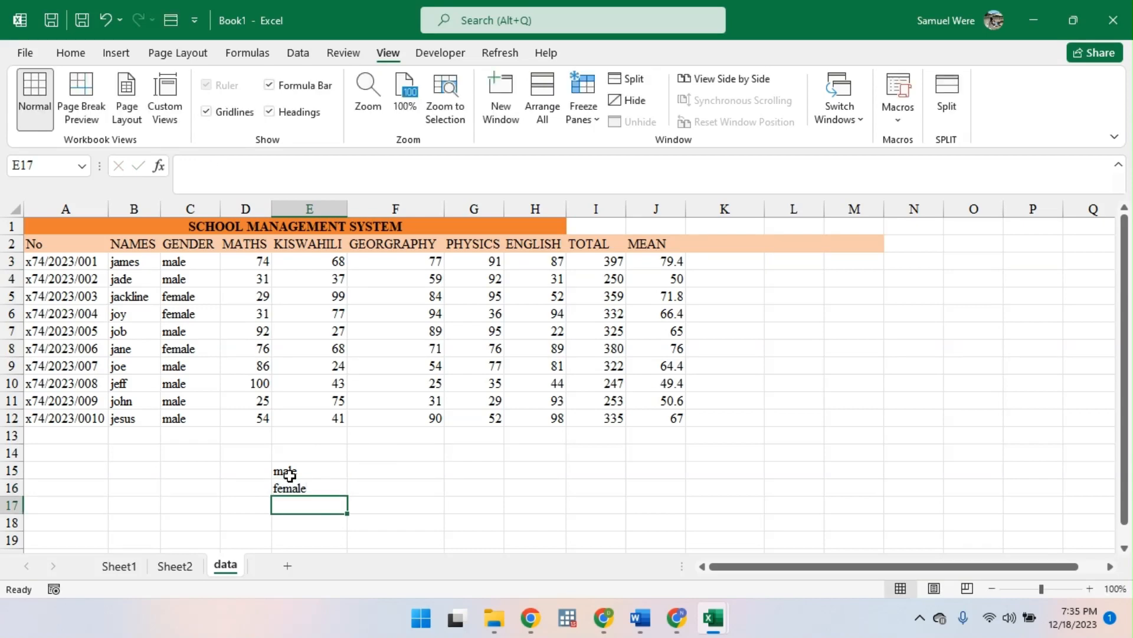
- Enter the heading count in cell F14, above and beside the gender labels
click(382, 452)
text(count)
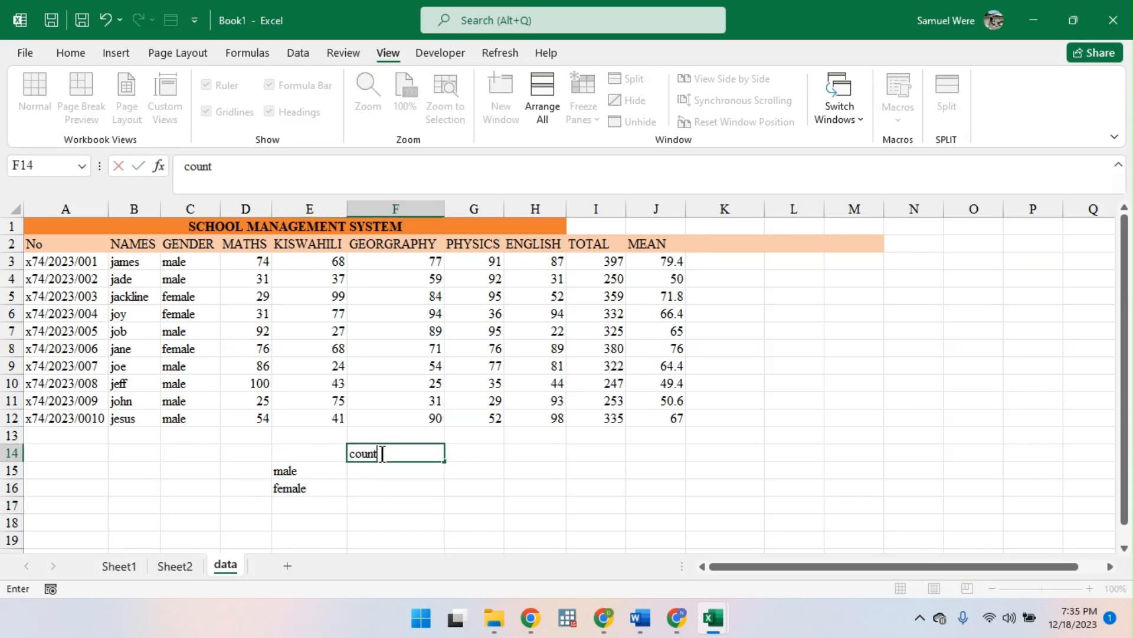
key(Return)
text(=)
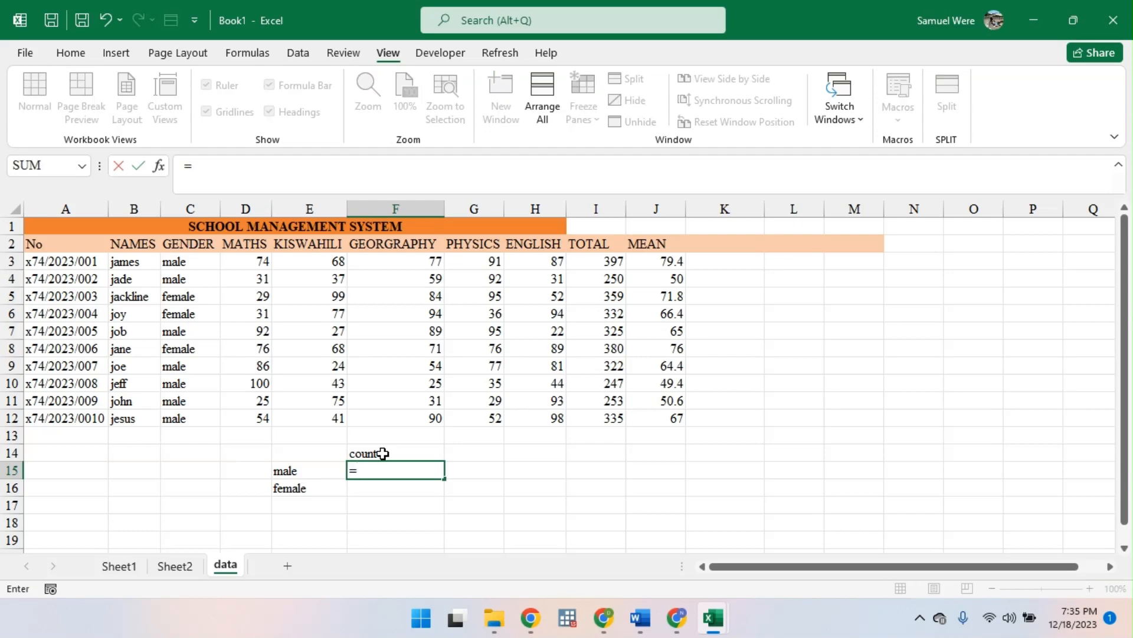
text(c)
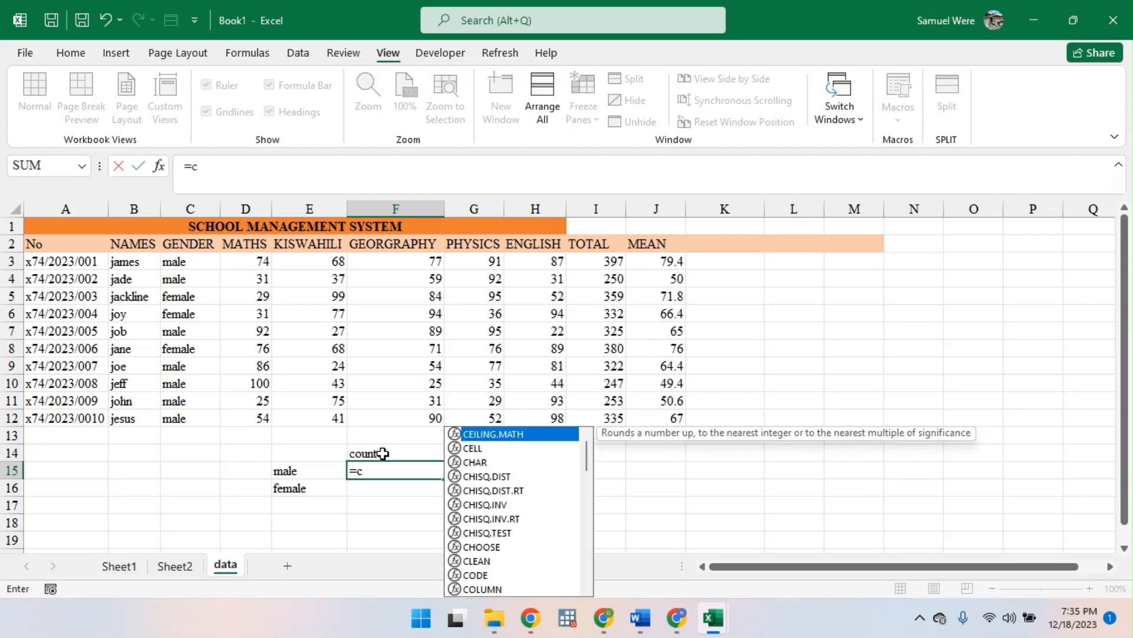
text(oun)
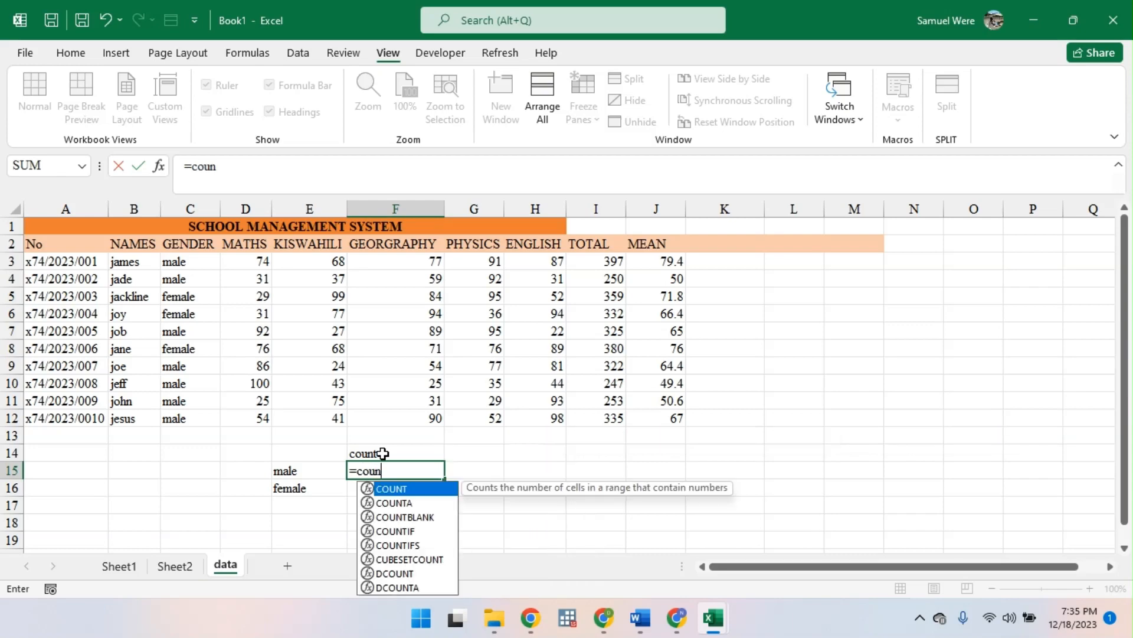
key(BackSpace)
key(BackSpace)
key(BackSpace)
key(BackSpace)
key(BackSpace)
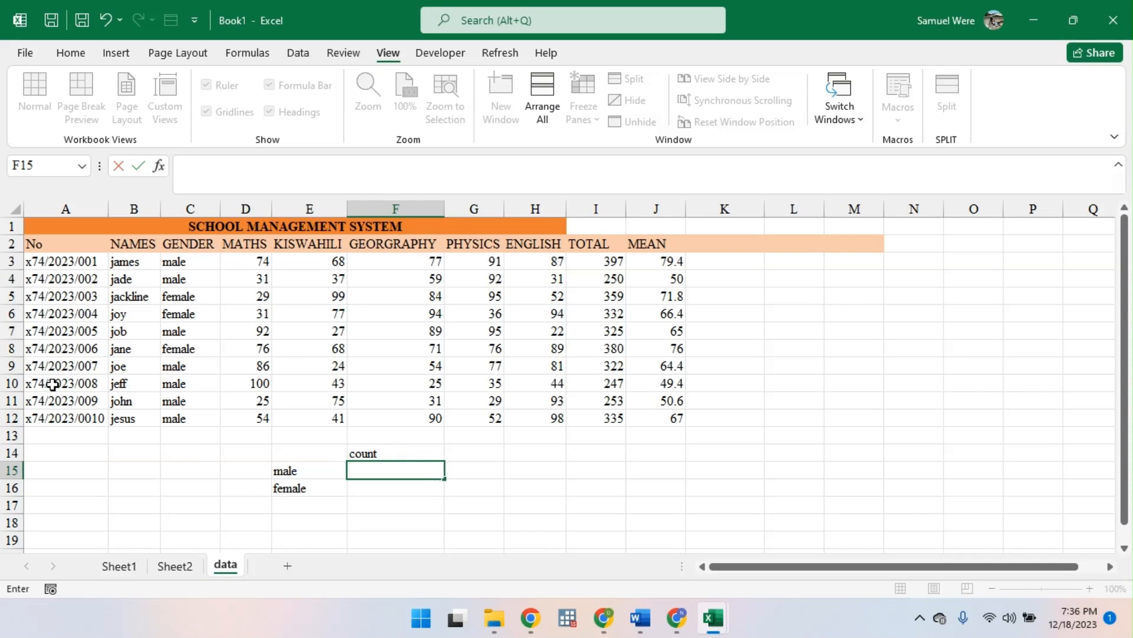
- Extend the number series in the No column from A12 down to A153
click(56, 419)
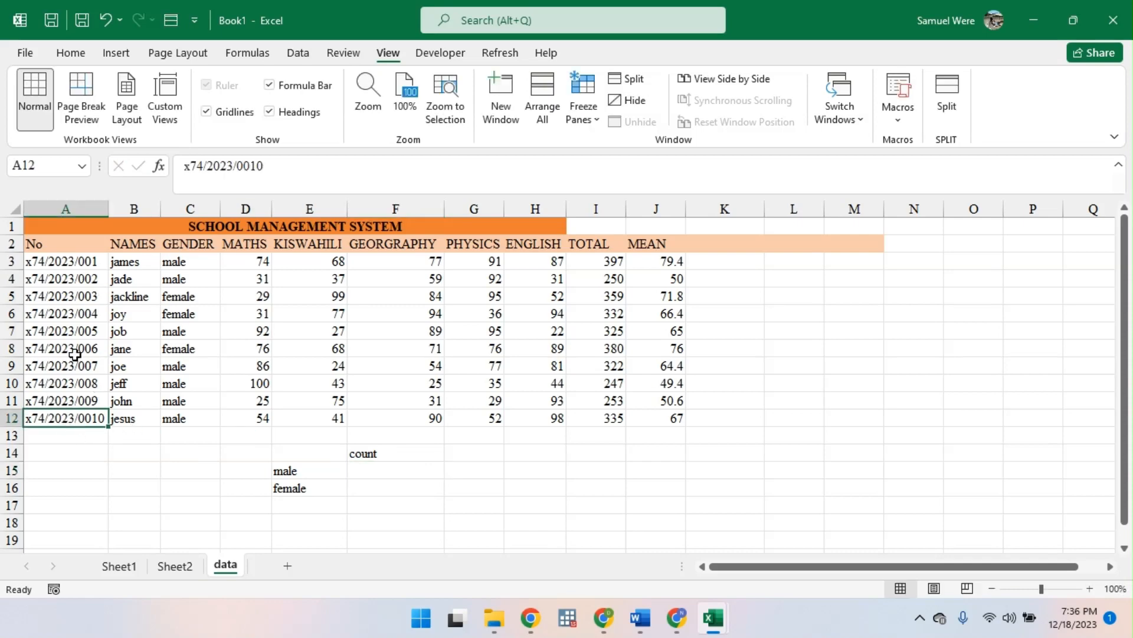
drag(75, 266, 109, 532)
click(98, 417)
scroll(154, 348, up, 20)
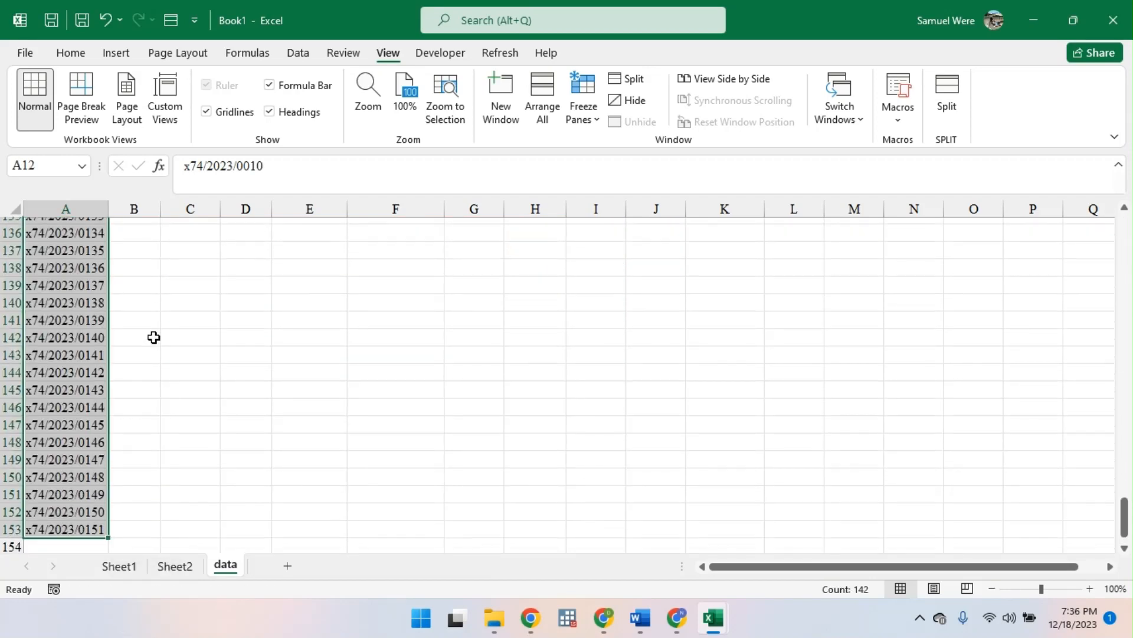
scroll(153, 342, down, 5)
scroll(153, 342, up, 5)
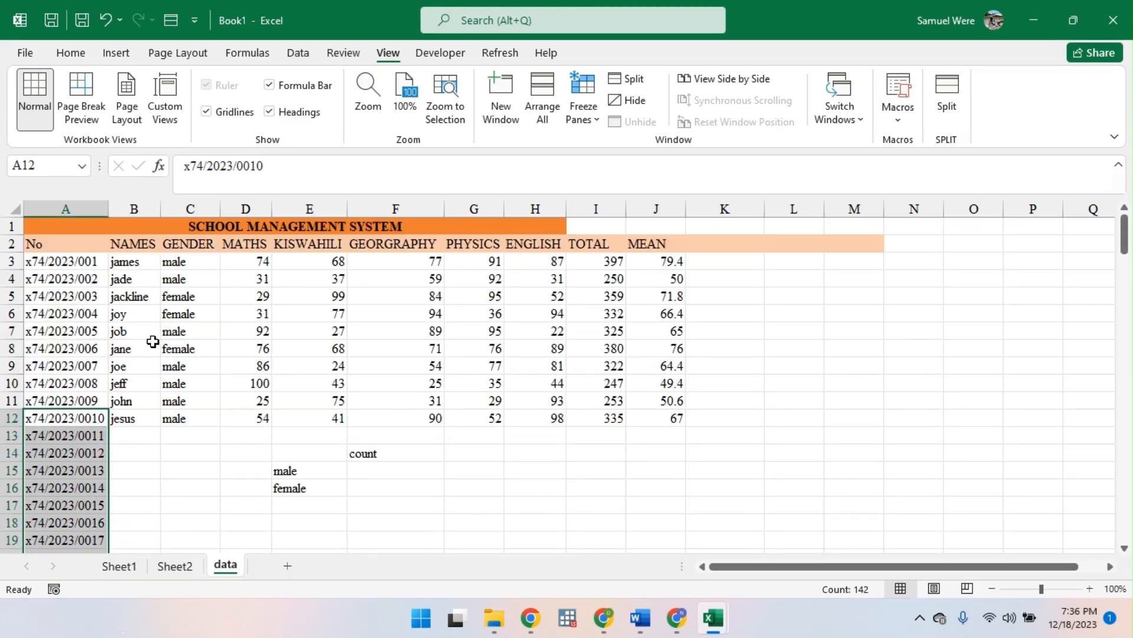
- Enter =COUNT(A3:A153) in cell C14 to count the entries in the No column
click(180, 453)
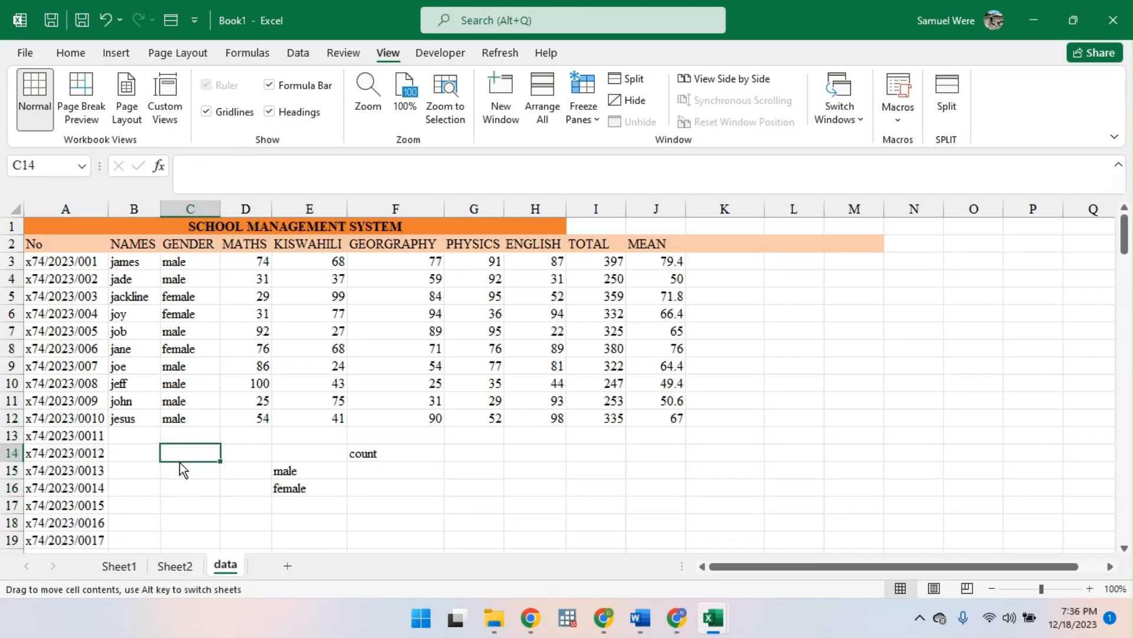
text(=count)
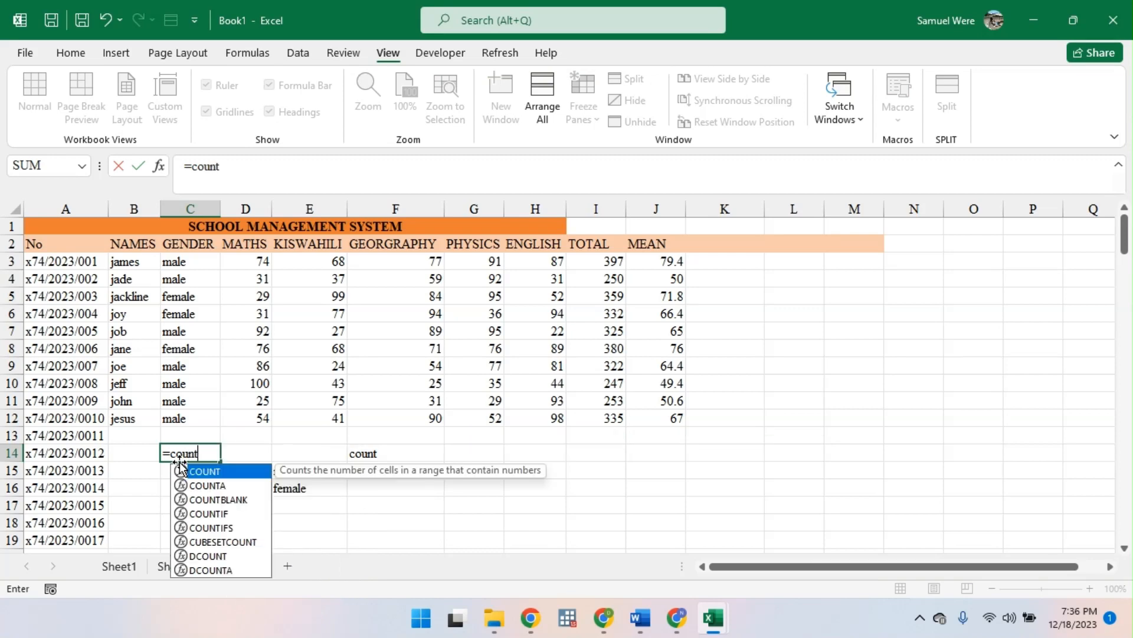
key(Tab)
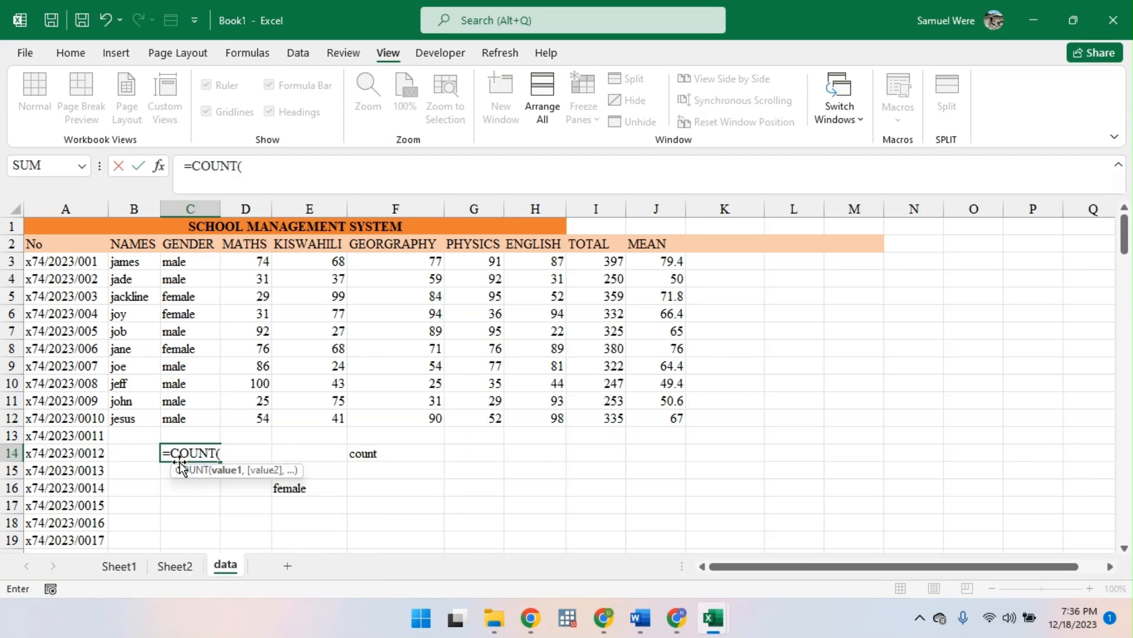
click(61, 261)
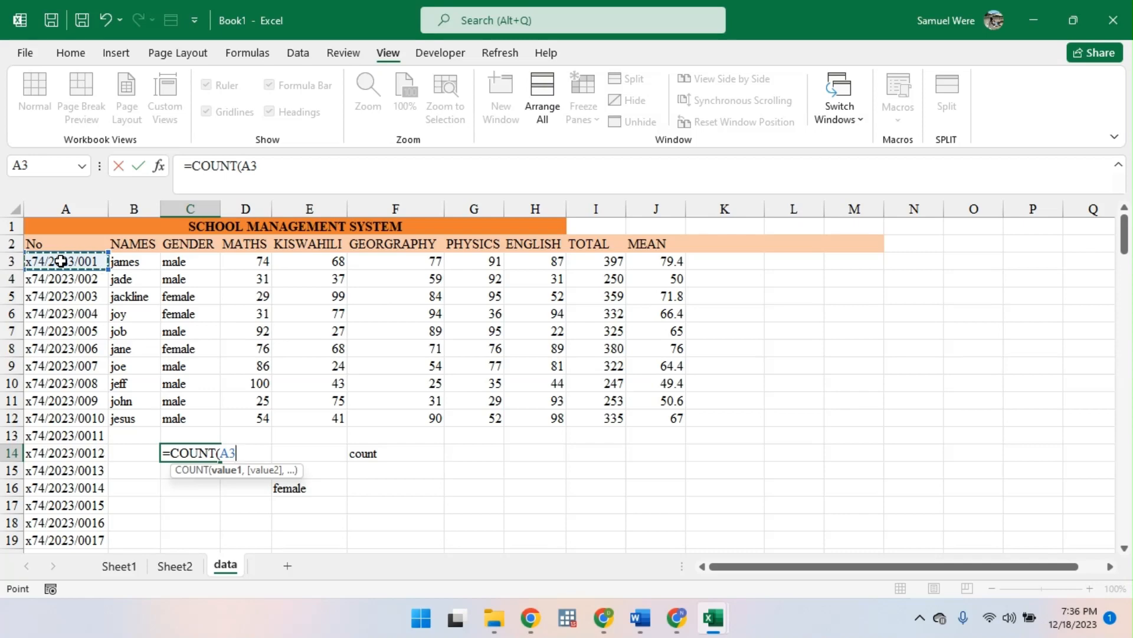
key(ctrl+shift+Down)
key(Return)
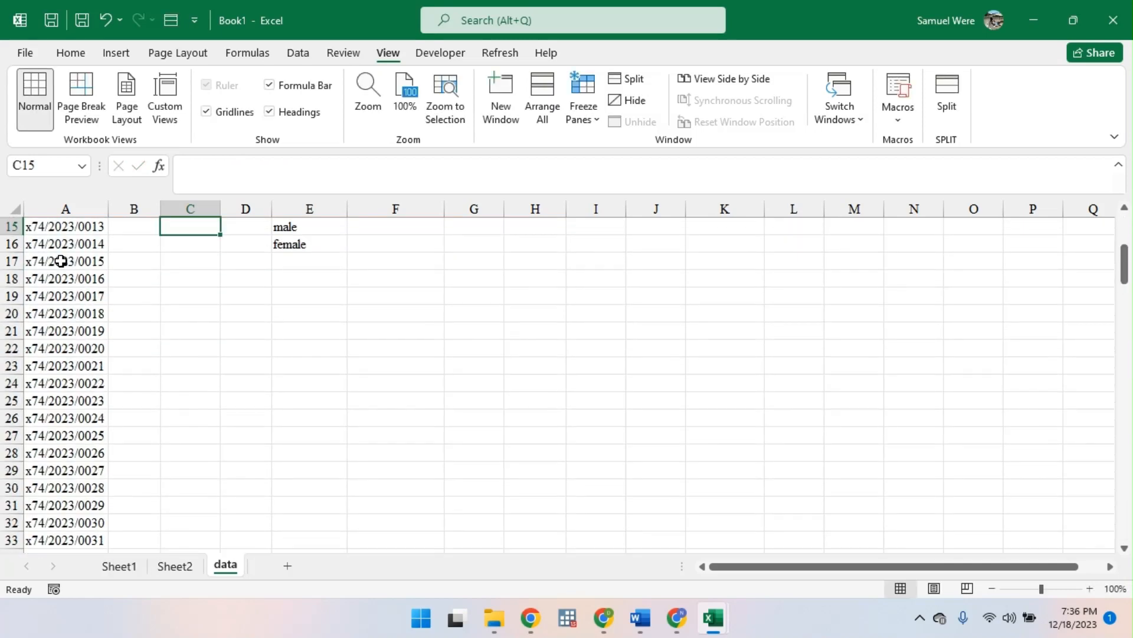
- Change the formula in C14 to =COUNT(D3:D12) so it counts the MATHS marks, and check the formula
scroll(265, 228, up, 4)
double_click(189, 420)
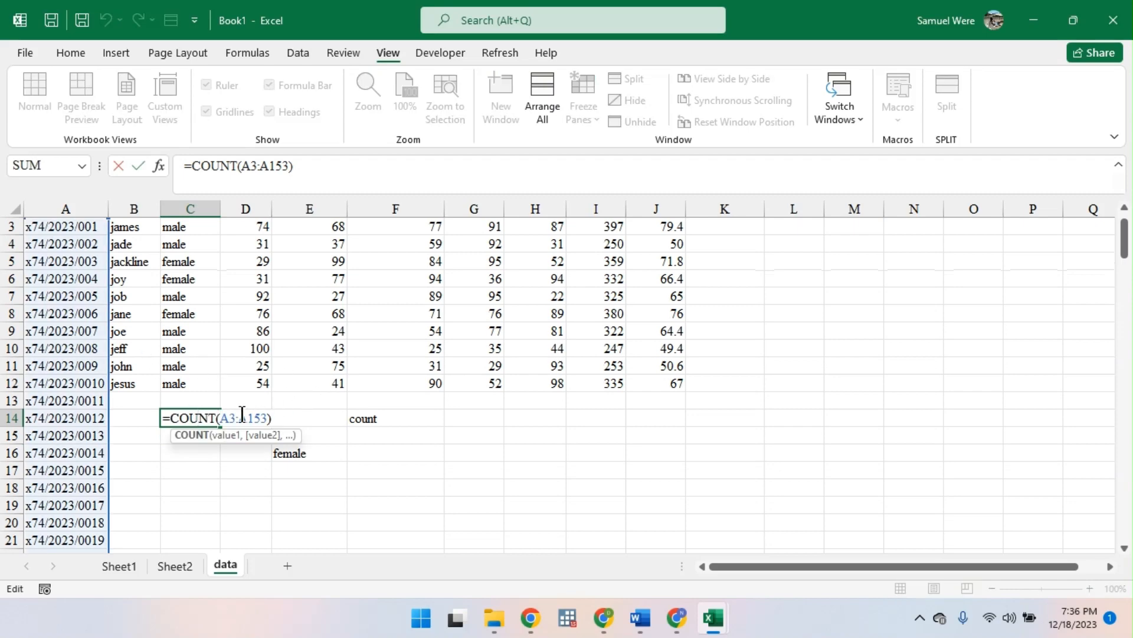
drag(225, 418, 262, 418)
key(BackSpace)
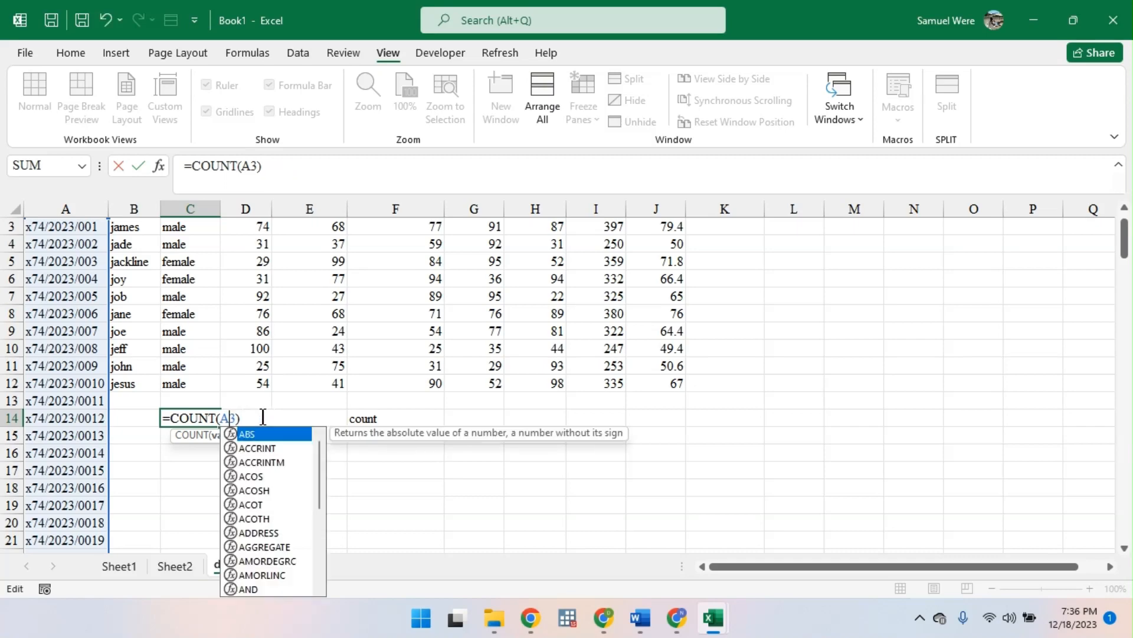
key(BackSpace)
key(Delete)
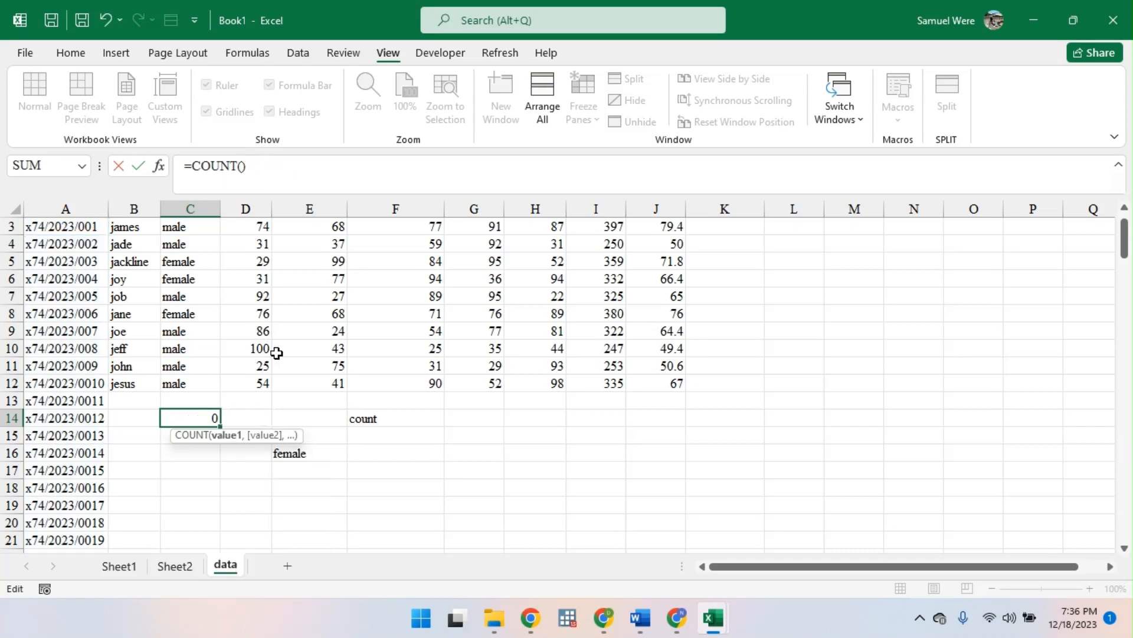
scroll(251, 276, up, 1)
drag(250, 269, 257, 413)
key(Return)
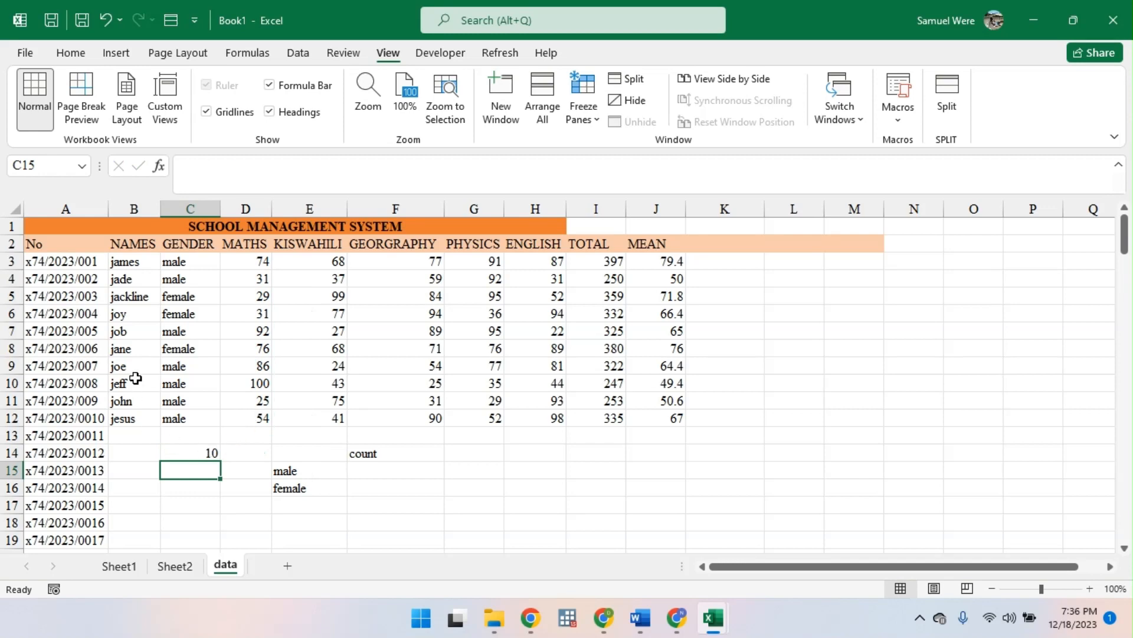
click(177, 449)
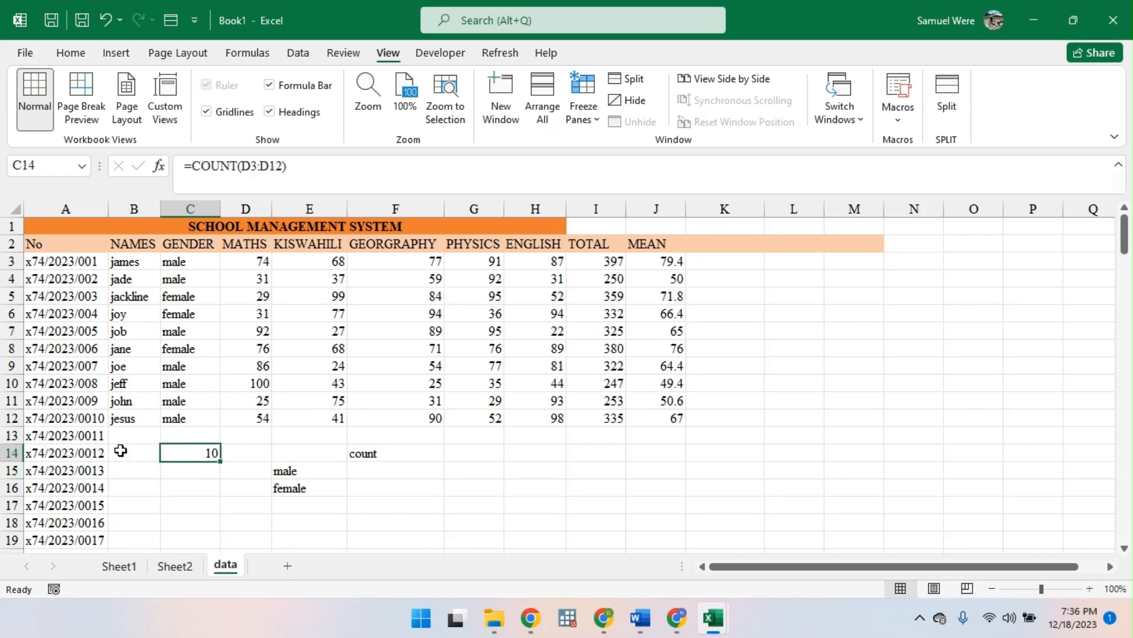
- Undo the COUNT formulas in C14 and the extended number series below A12
key(ctrl+z)
key(ctrl+z)
key(ctrl+z)
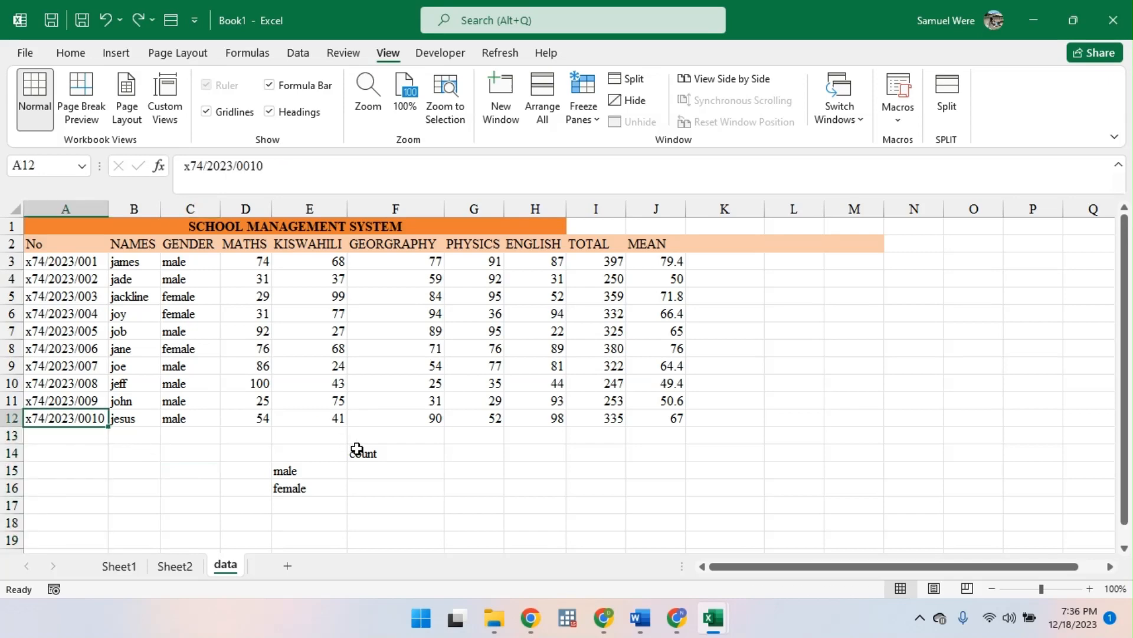
- Change the heading in cell F14 to COUNTIF
double_click(392, 454)
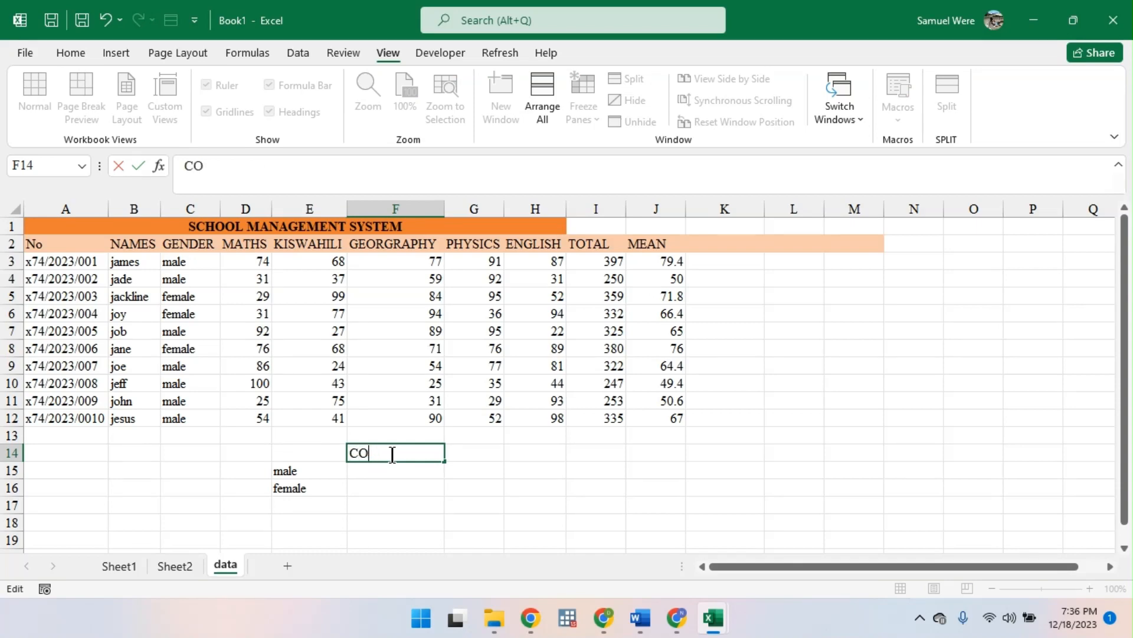
text(IF)
key(Return)
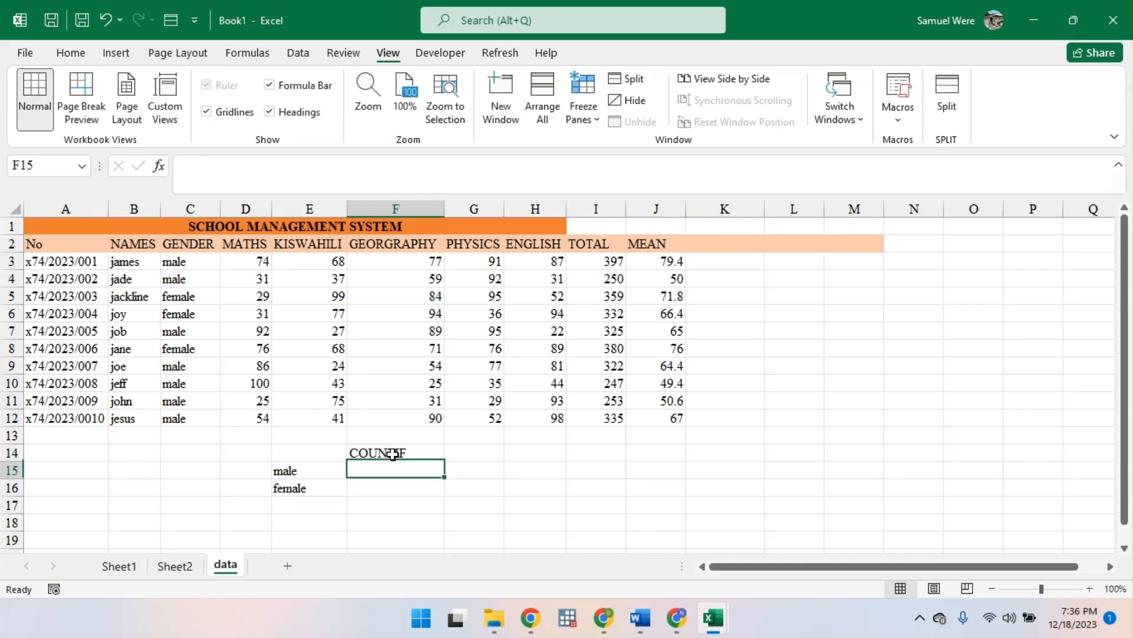
- Enter =COUNTIF(C3:C12,E15) in cell F15 and fill the formula down to F16 for the female count
text(=)
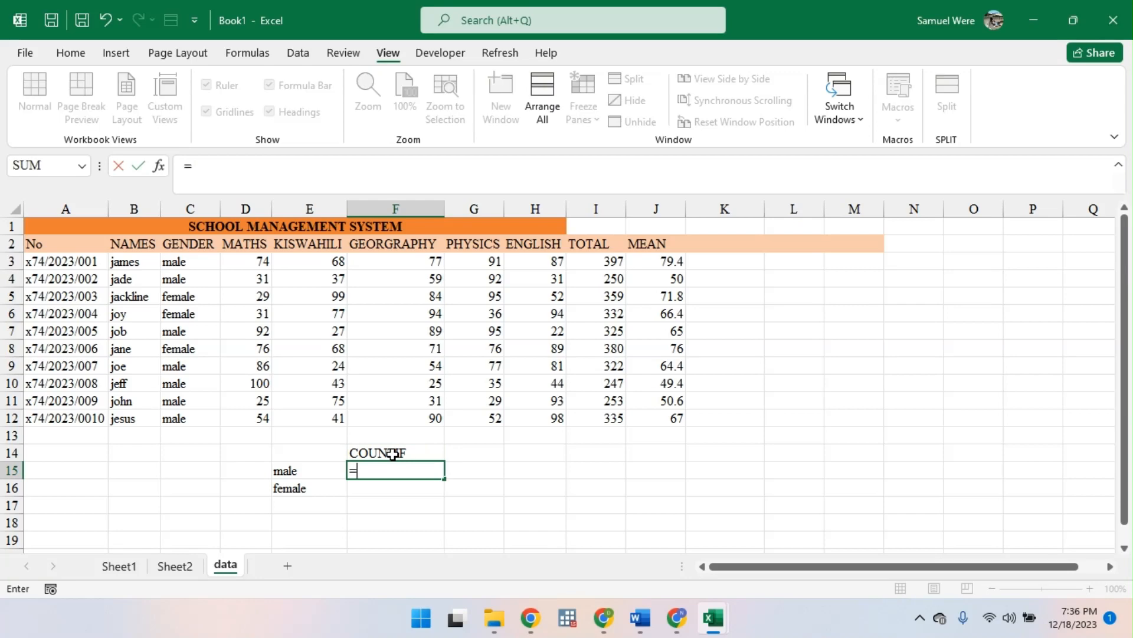
text(COUN)
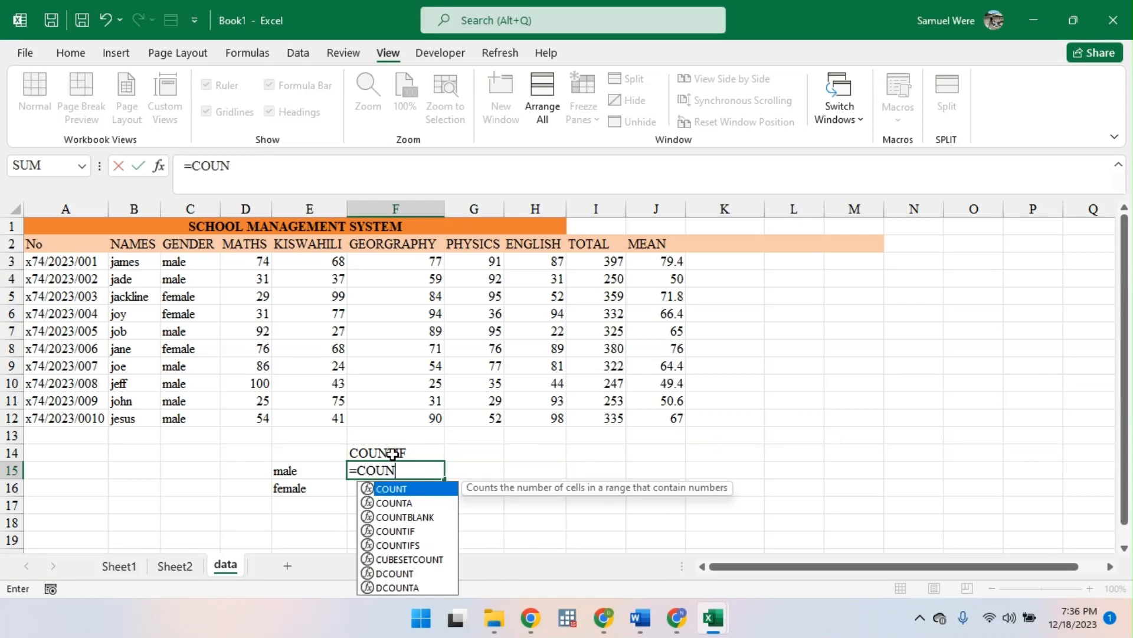
key(Down)
key(Down)
key(Down)
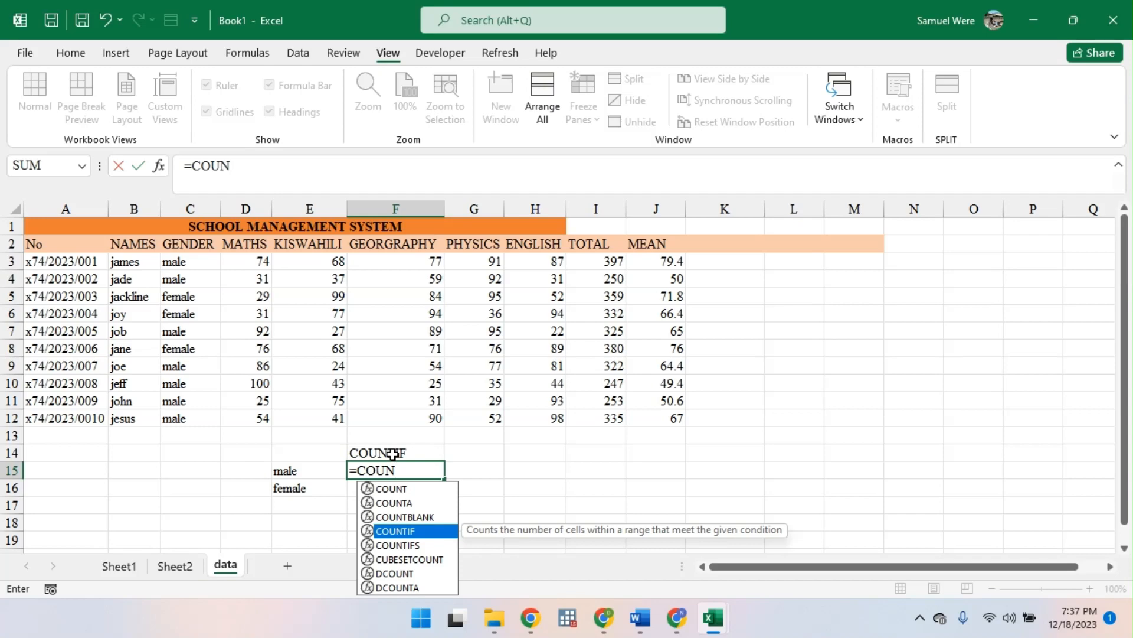
key(Tab)
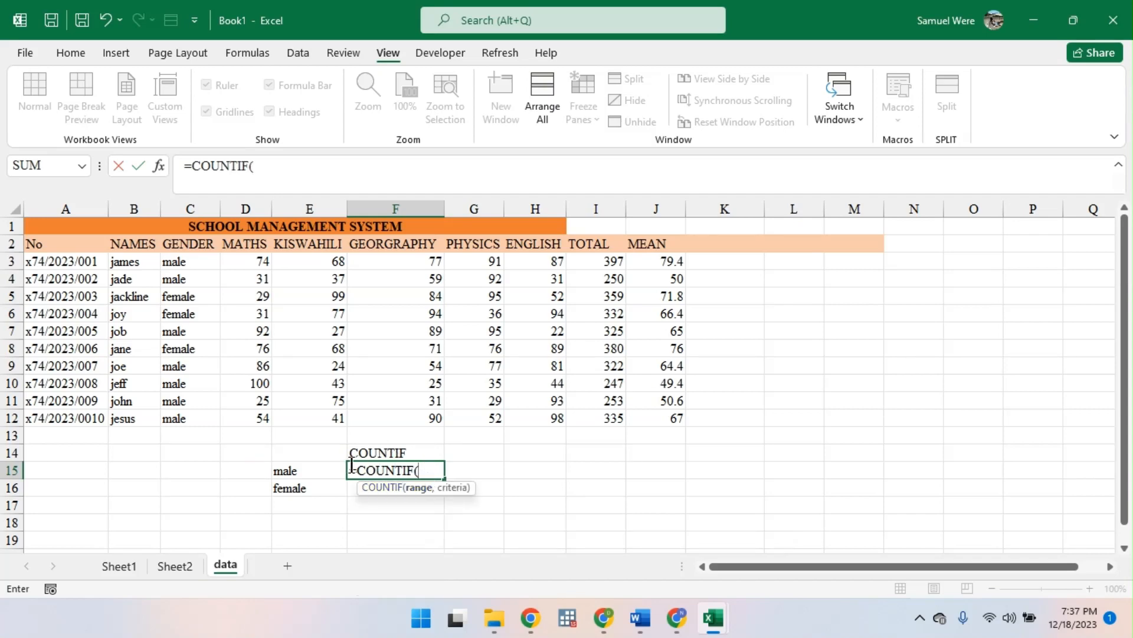
drag(184, 268, 173, 412)
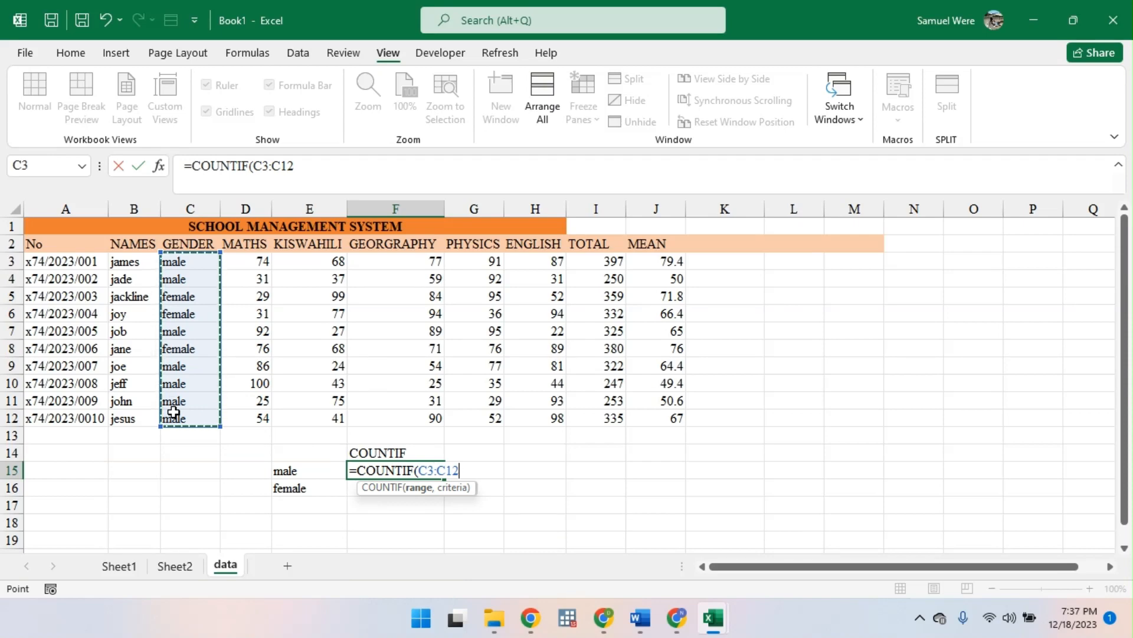
text(,)
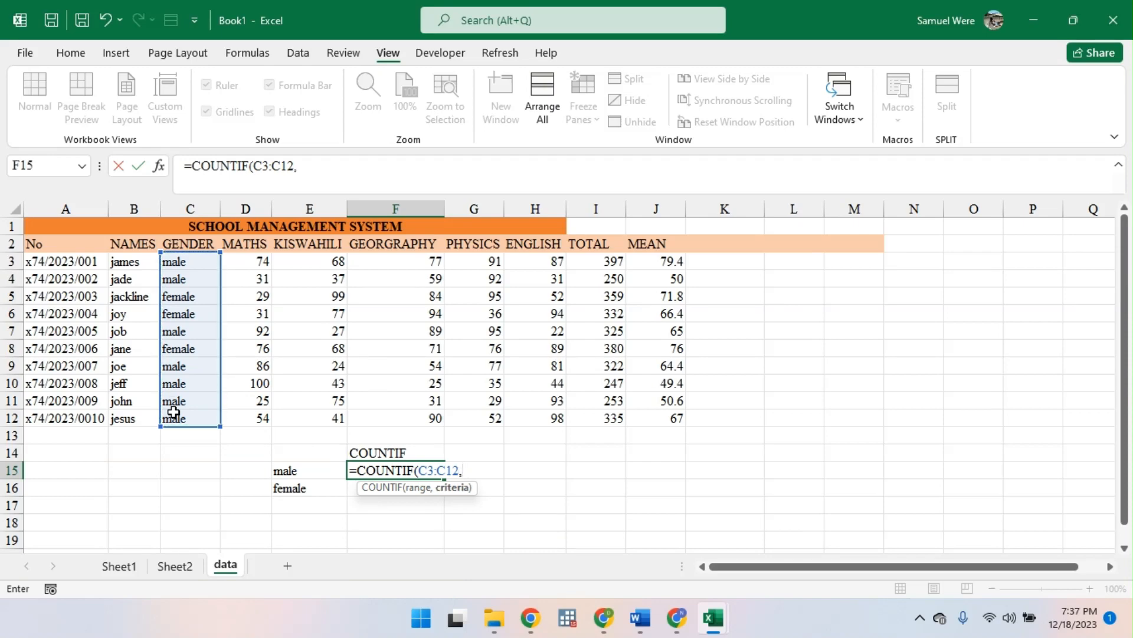
click(301, 469)
key(Return)
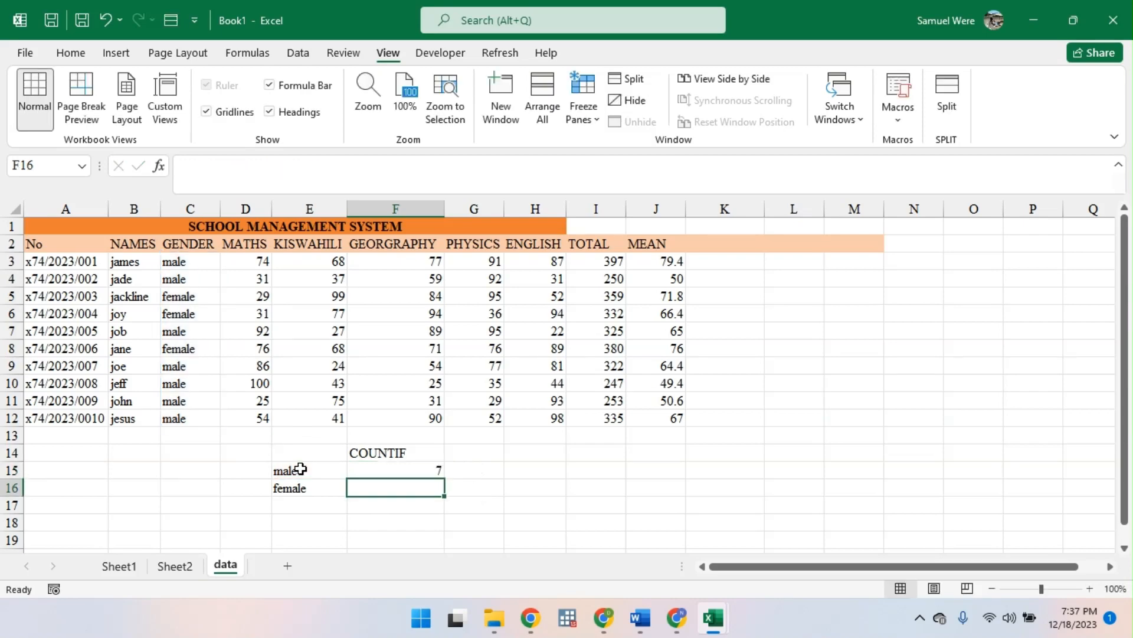
click(379, 466)
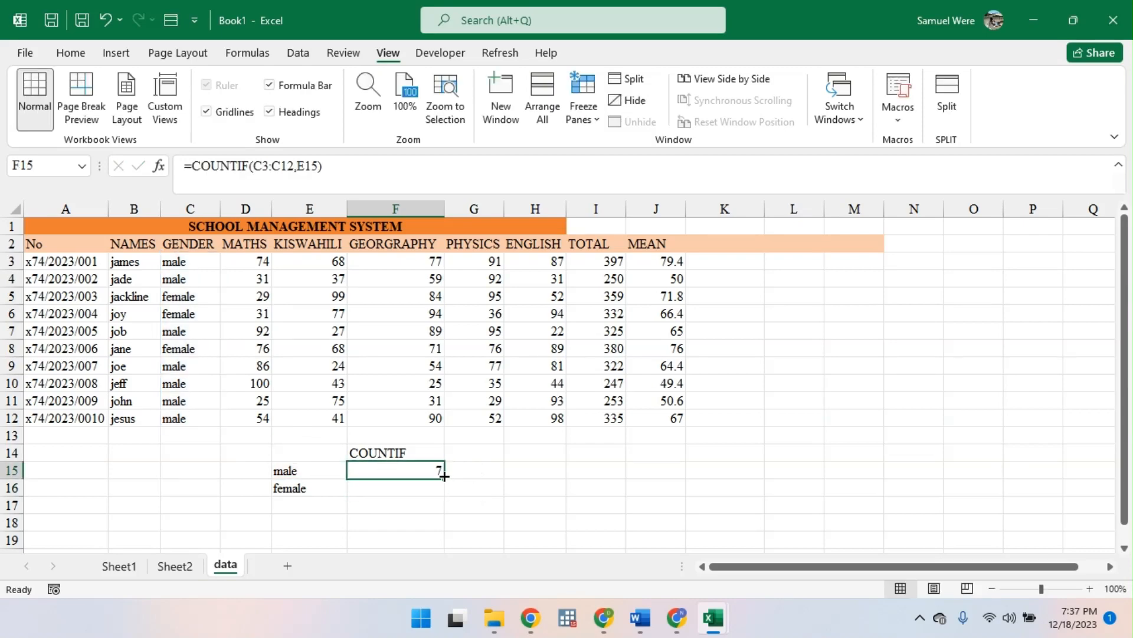
drag(448, 478, 451, 495)
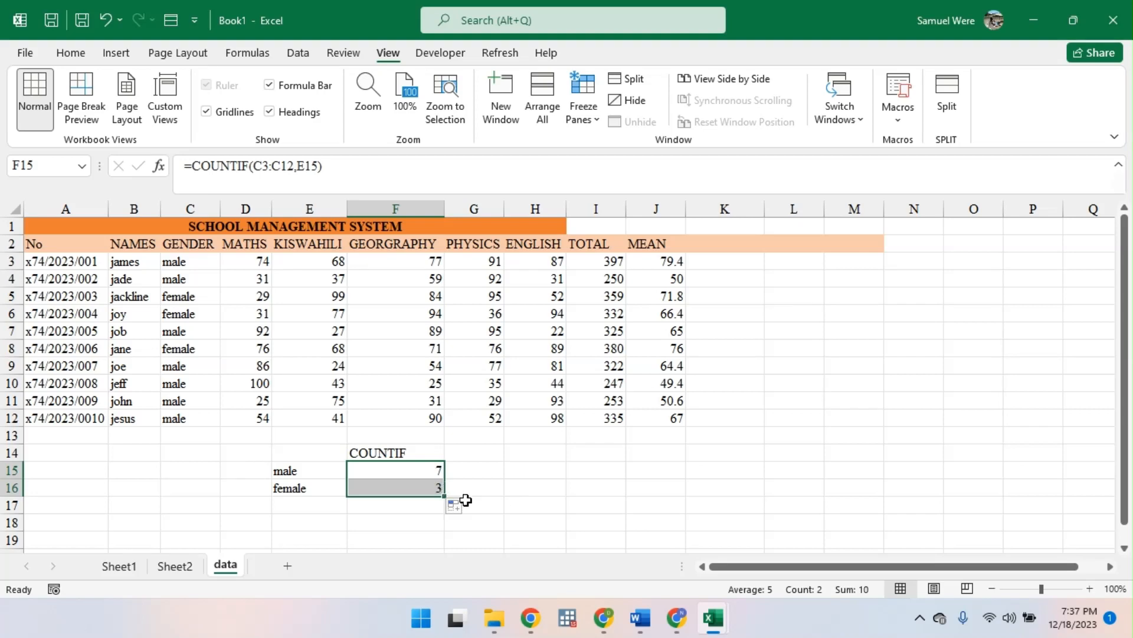
- Apply all borders to the COUNTIF summary table in E14:F16
click(414, 488)
click(415, 469)
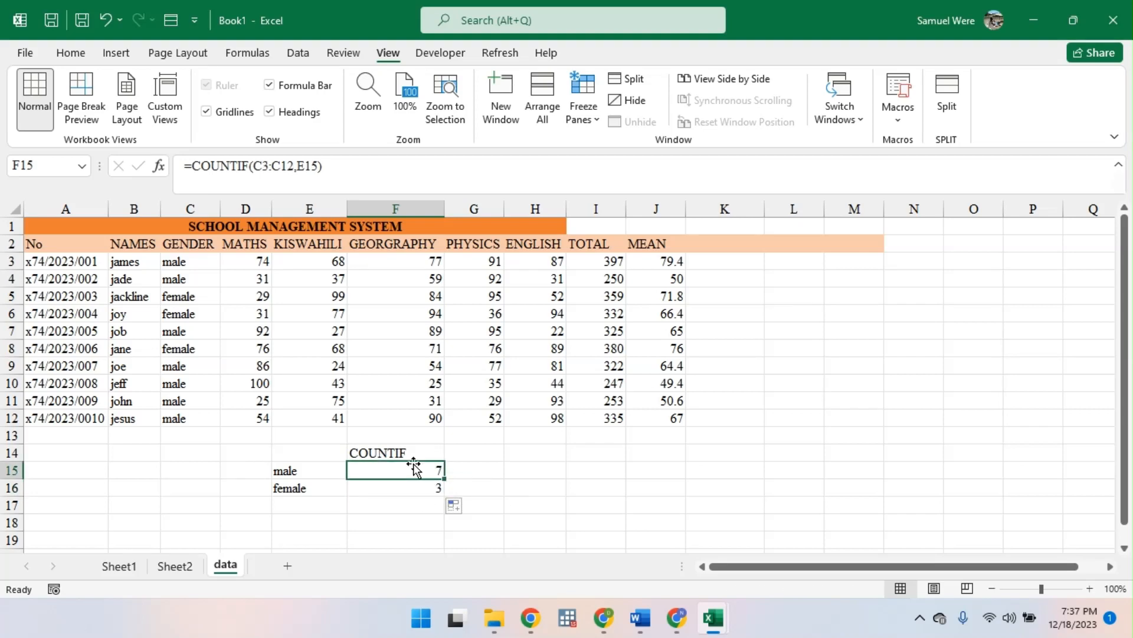
drag(317, 459, 411, 487)
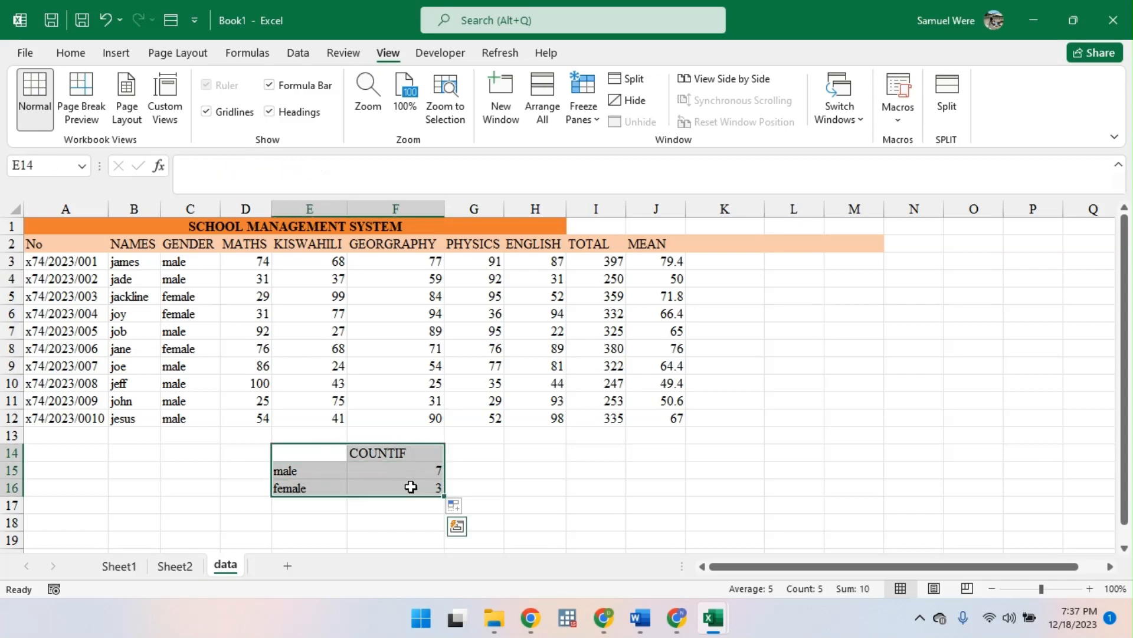
click(77, 55)
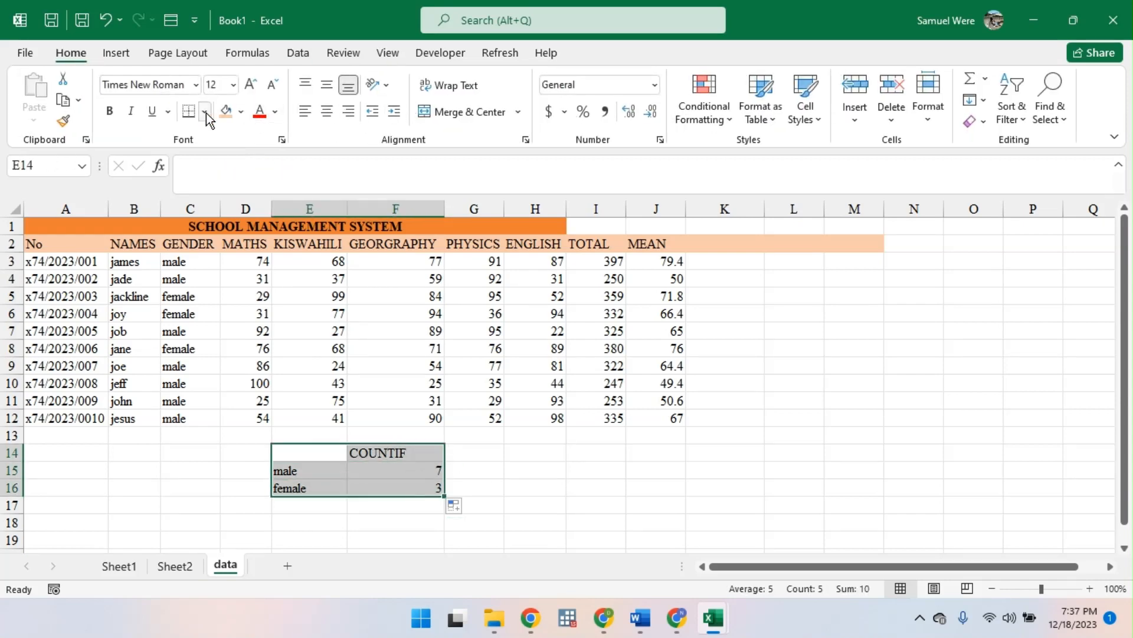
click(204, 111)
click(248, 277)
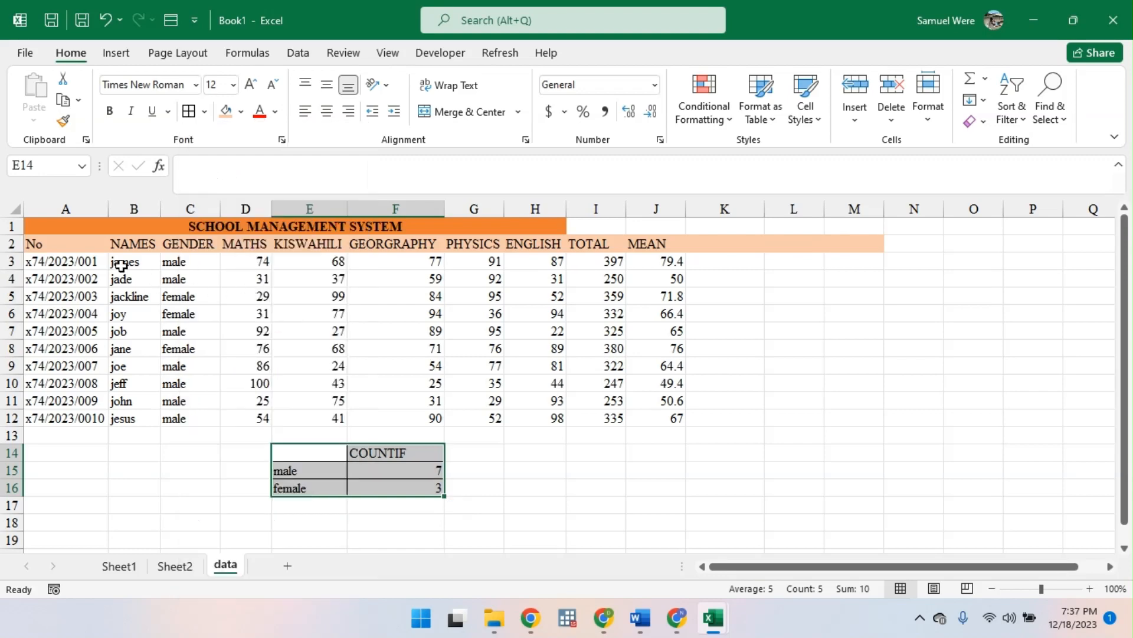
- Put an outside border around the school management table range A1:M12
click(75, 252)
key(ctrl+a)
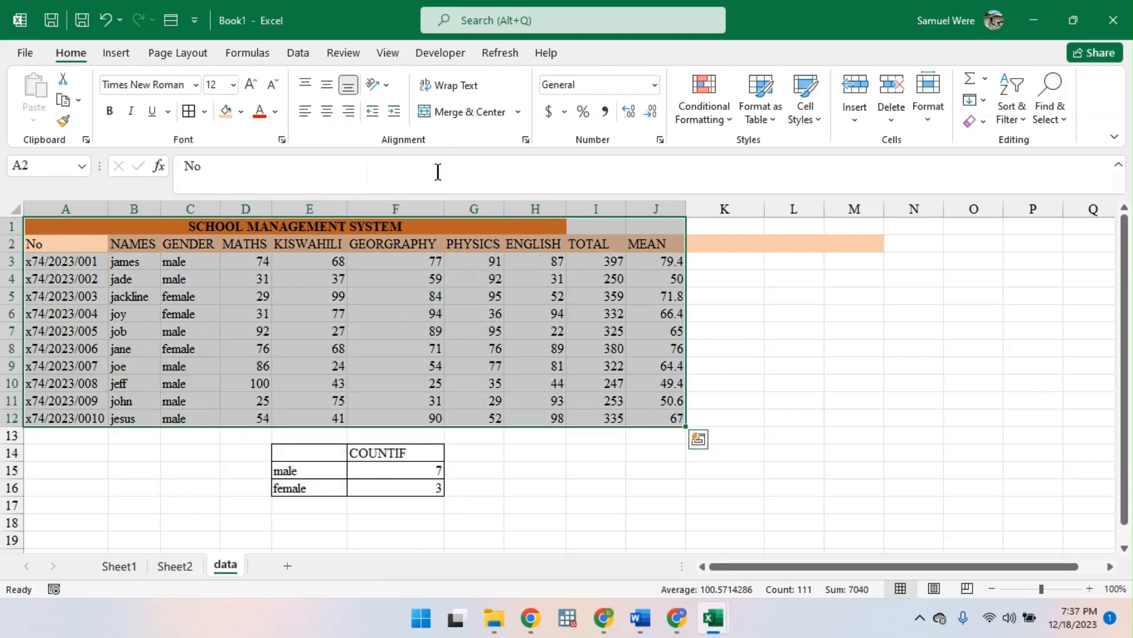
click(730, 250)
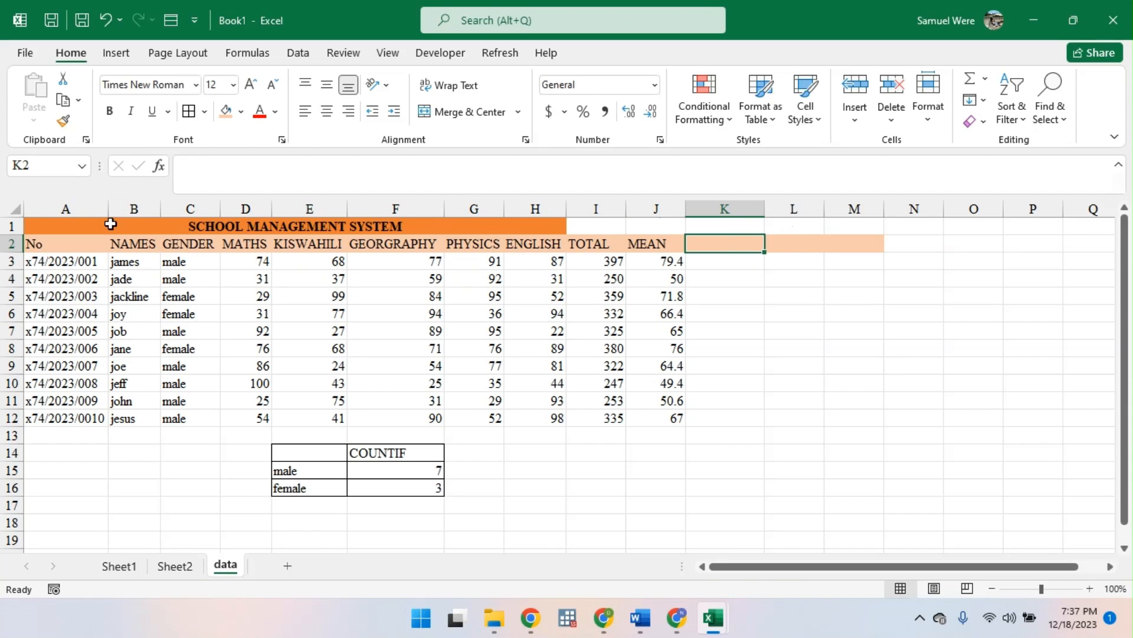
drag(55, 225, 840, 417)
click(204, 111)
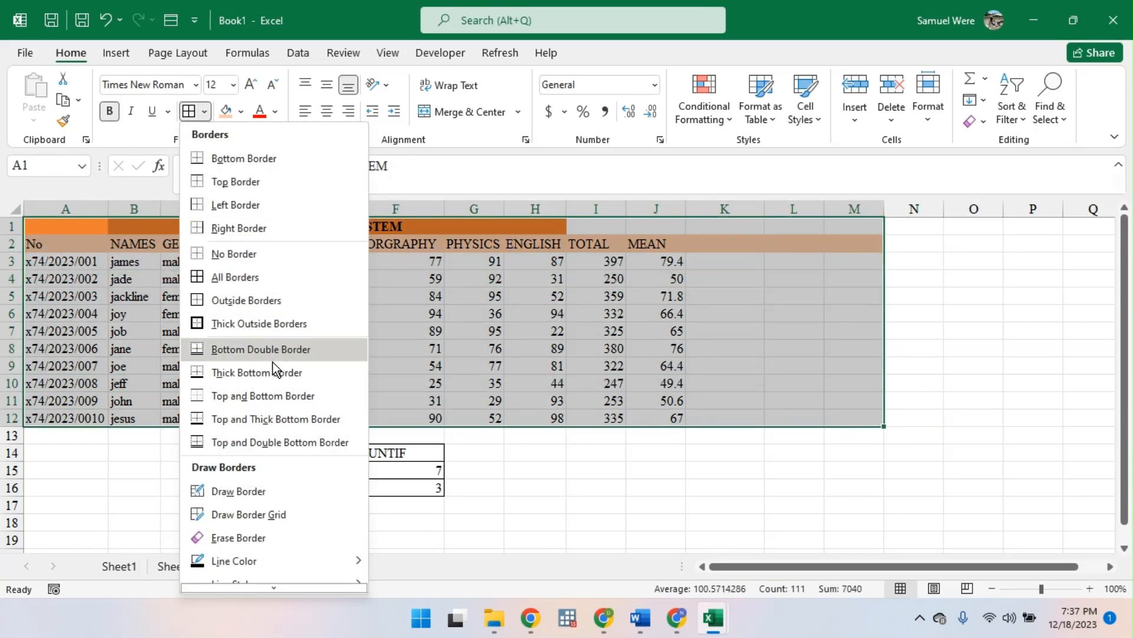
click(252, 323)
click(906, 378)
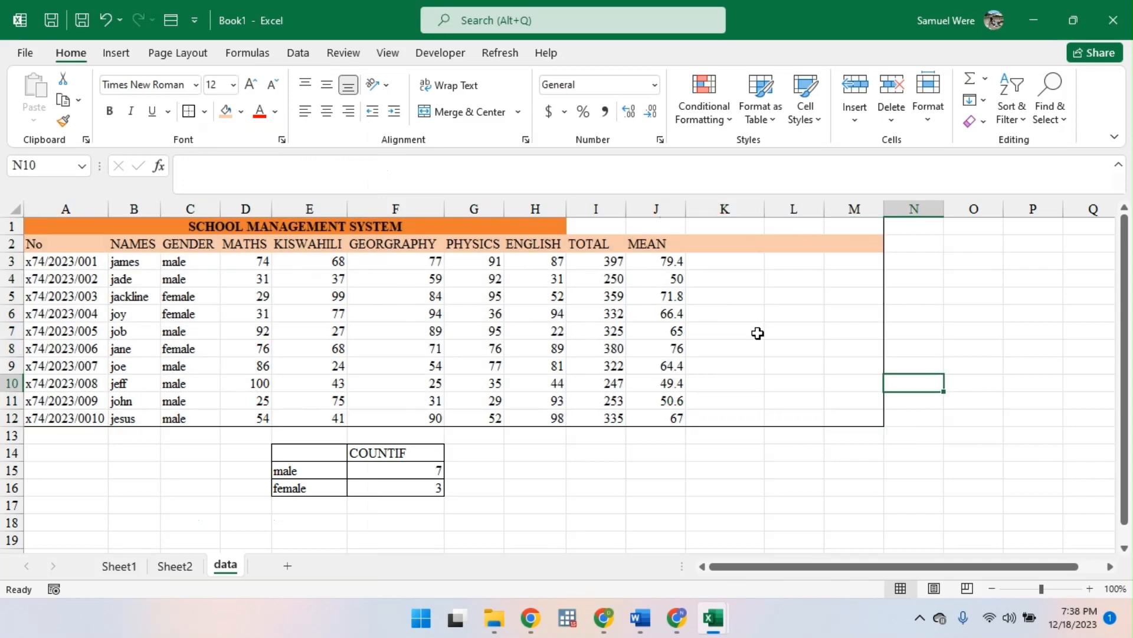
- Apply all borders to every cell of the school management table, A1:M12
key(ctrl+a)
click(165, 276)
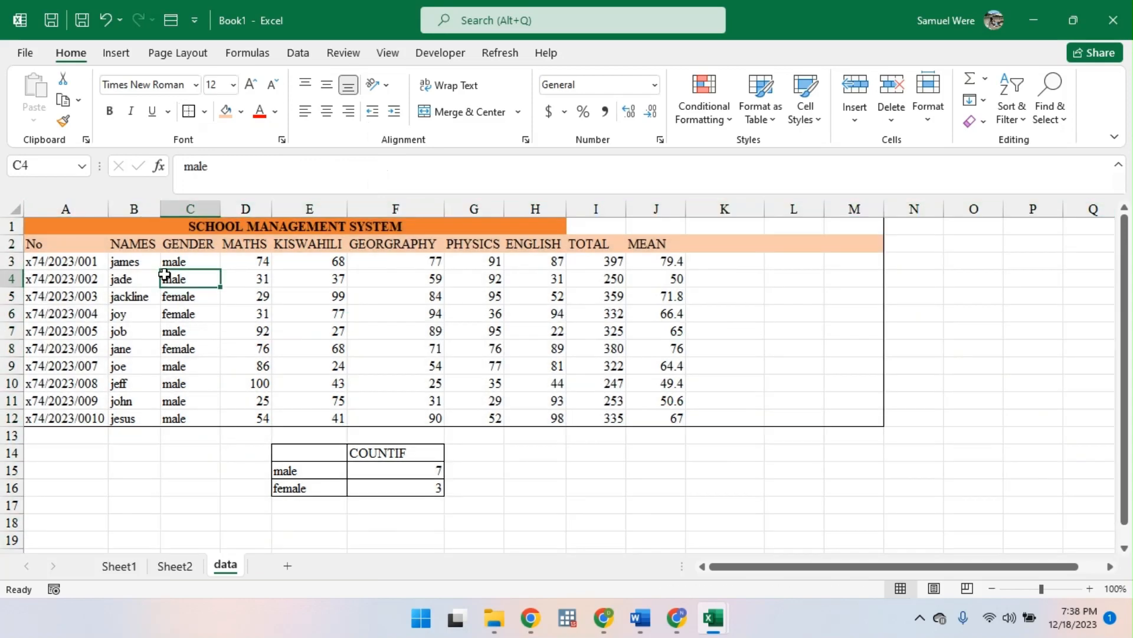
key(ctrl+a)
key(ctrl+a)
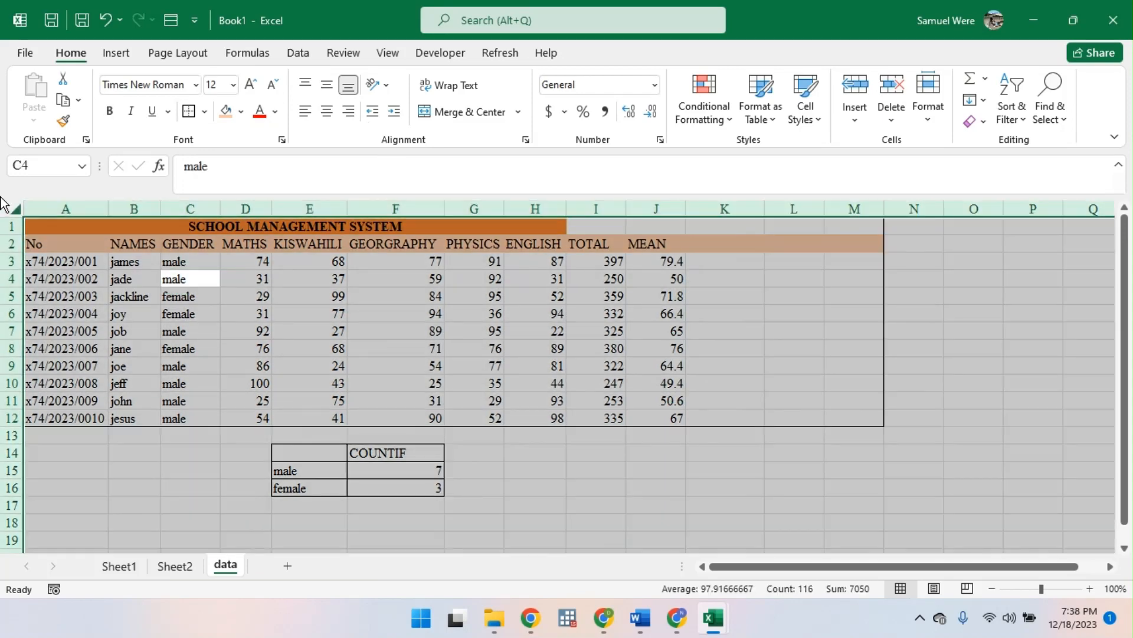
drag(56, 228, 867, 417)
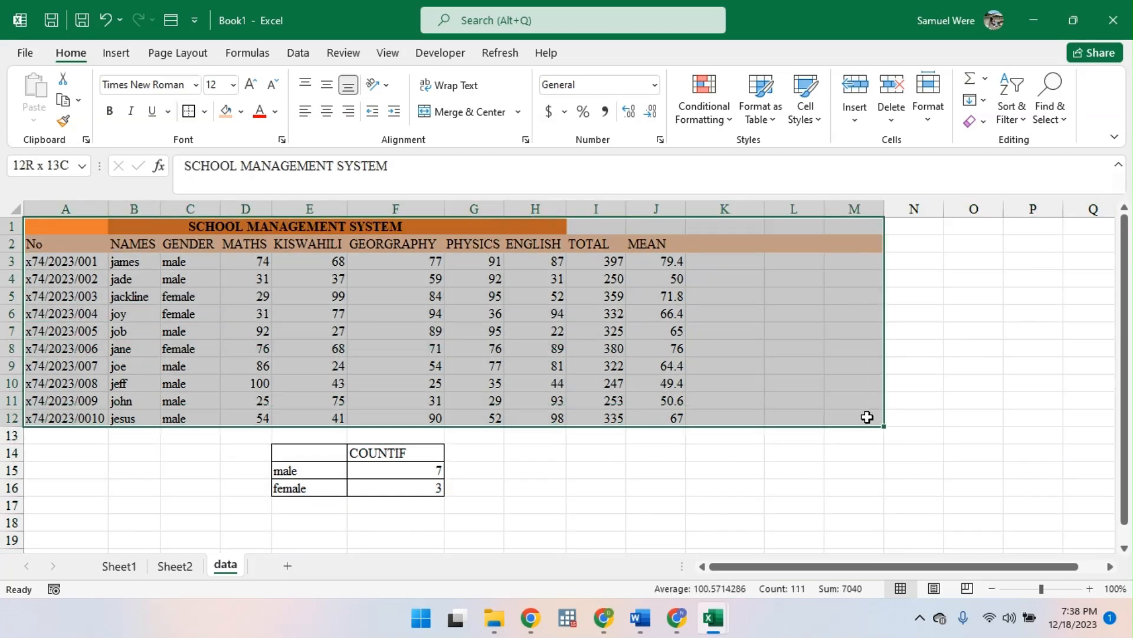
click(204, 111)
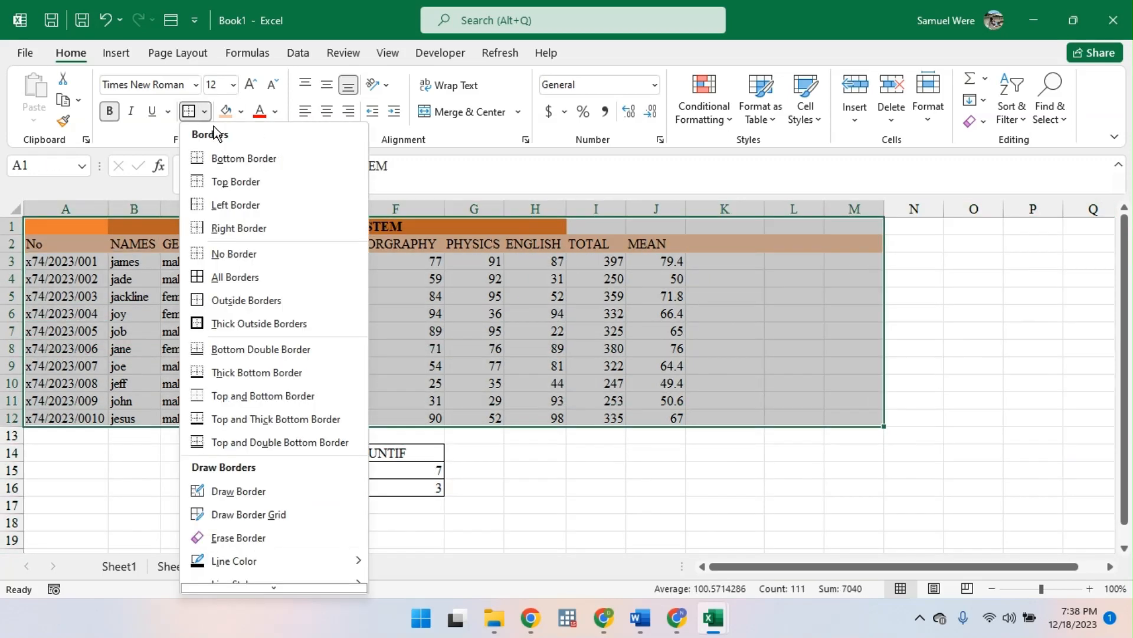
click(271, 276)
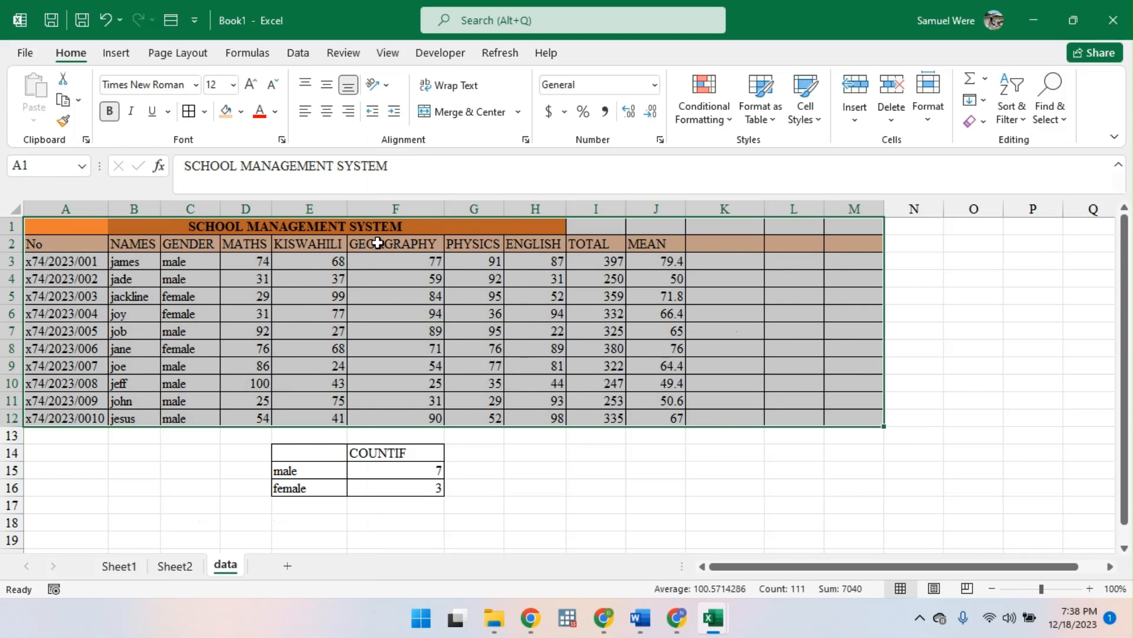
click(369, 280)
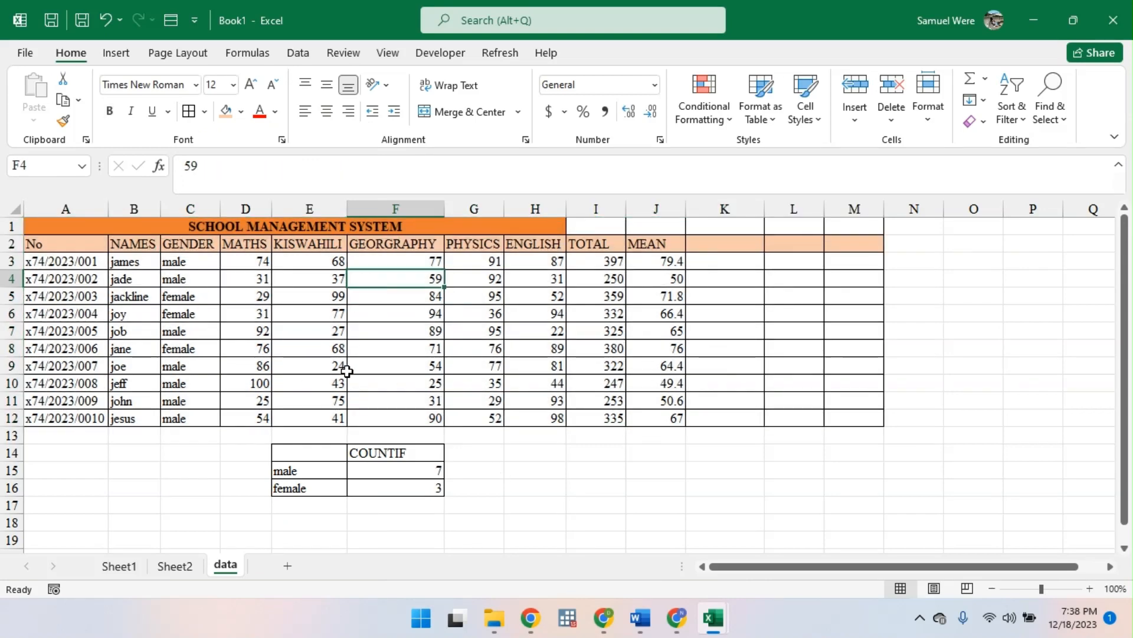
- AutoFit the column widths of the school management table for columns A to J
key(ctrl+a)
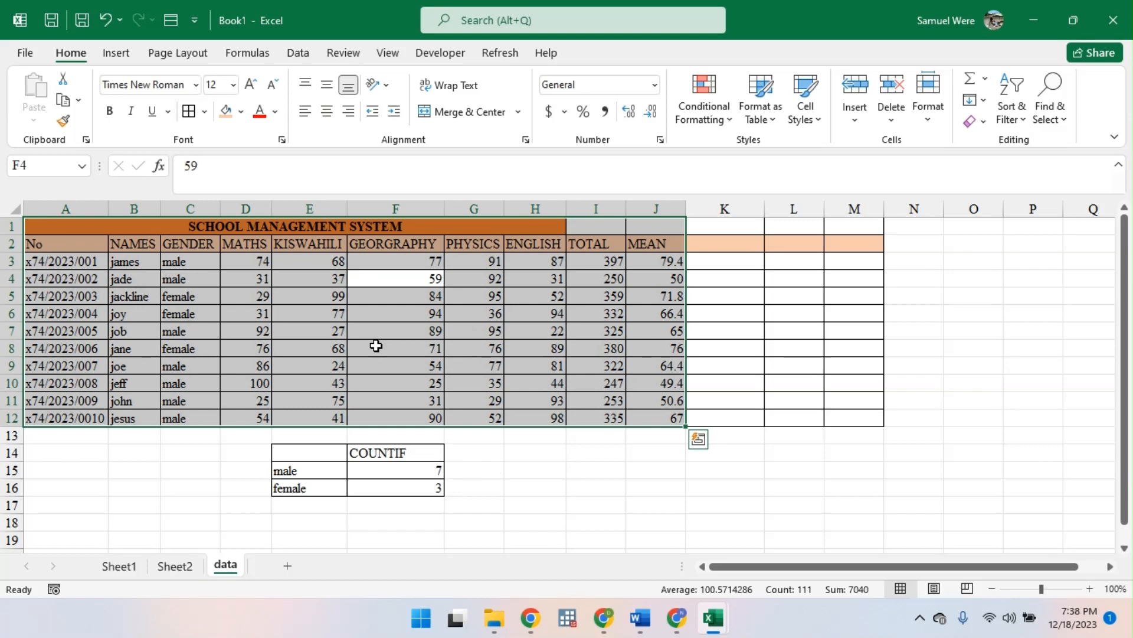
key(alt+h)
key(o)
key(i)
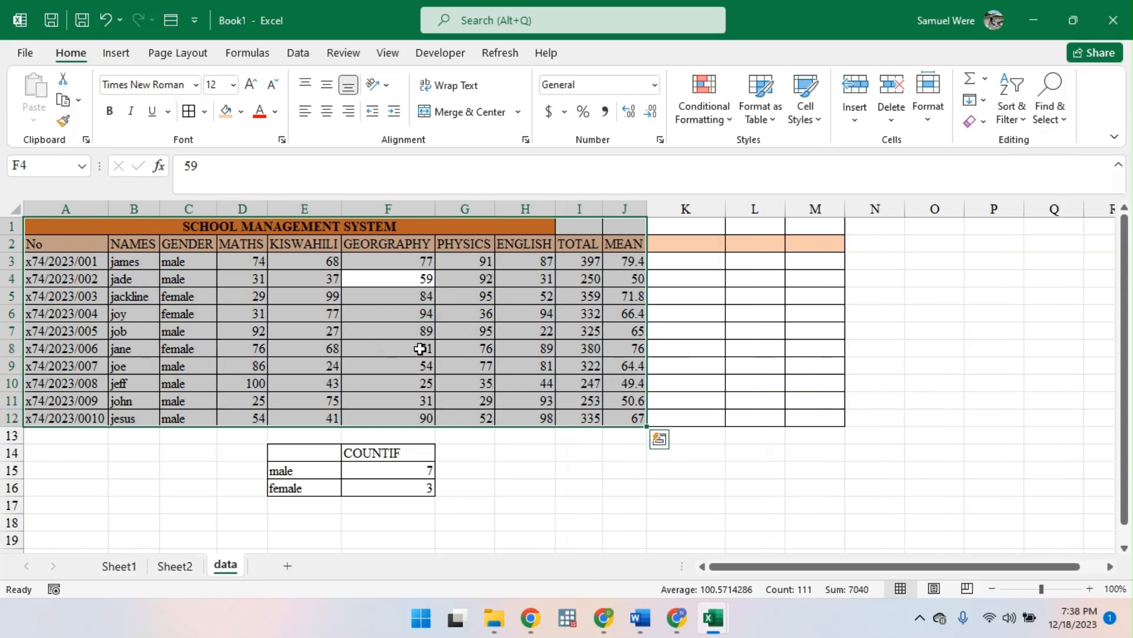
click(688, 242)
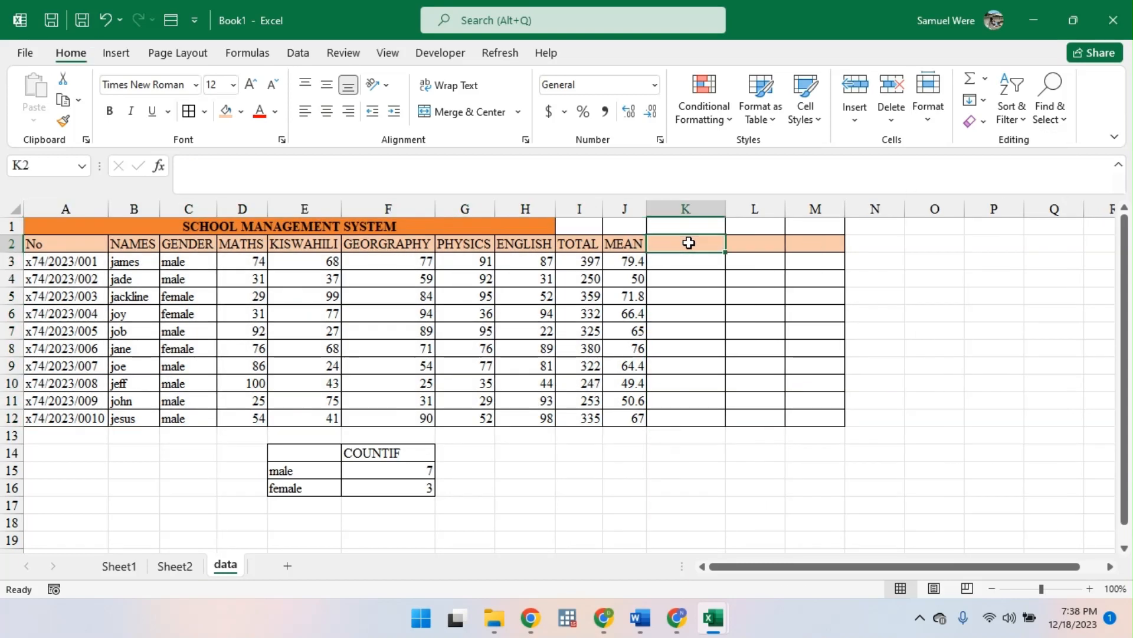
click(389, 449)
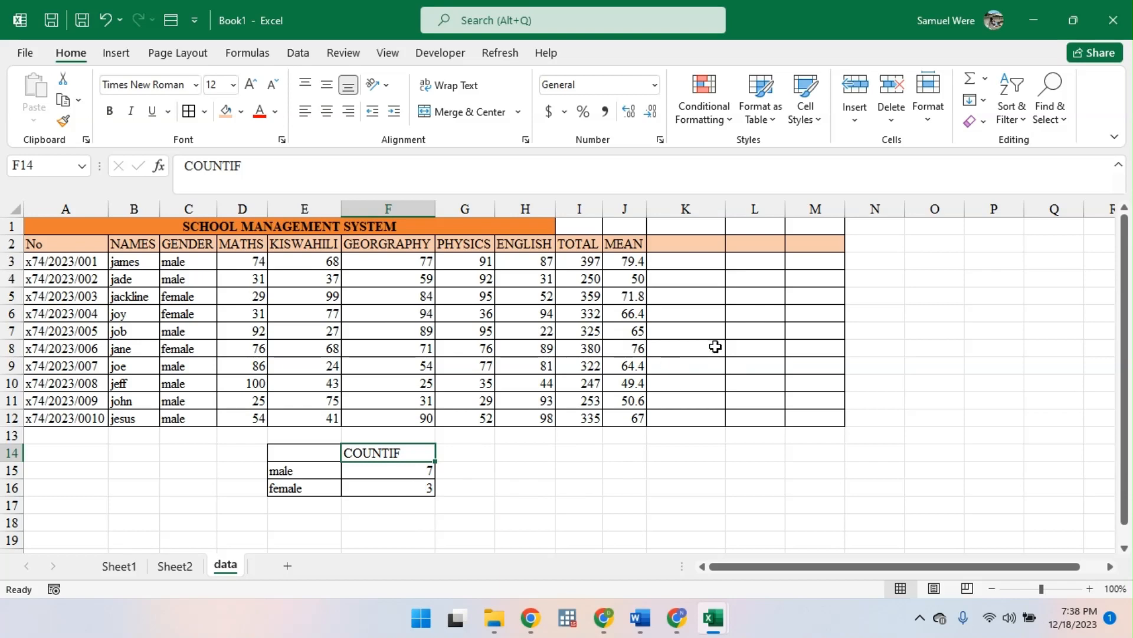
- Add a new blank worksheet after the data sheet and make it the active sheet
click(288, 567)
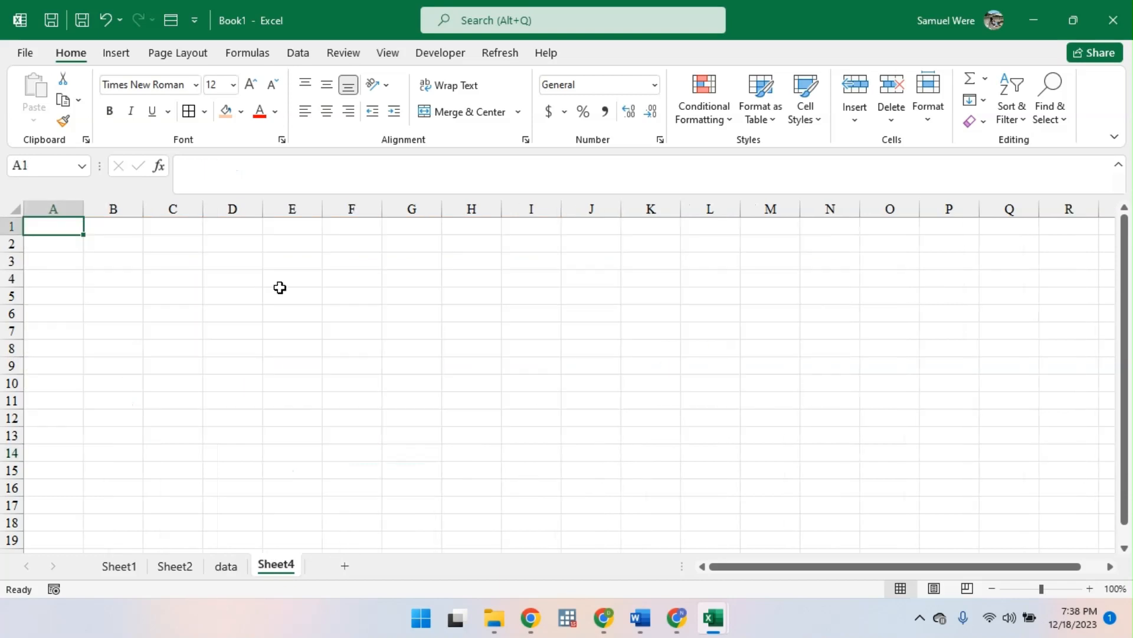
click(107, 236)
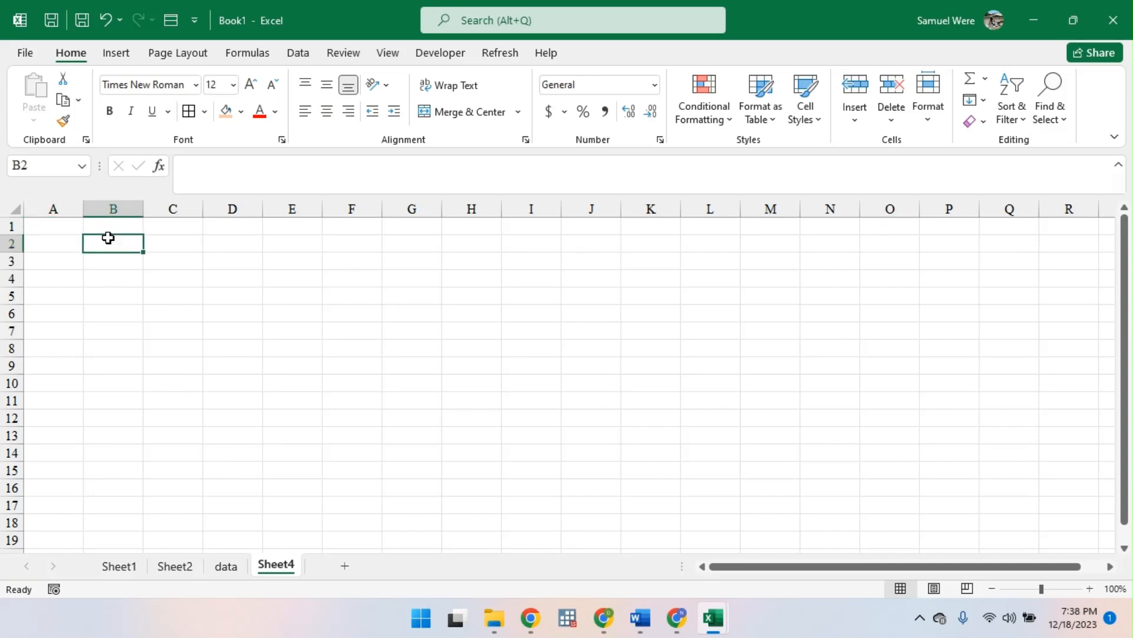
click(56, 237)
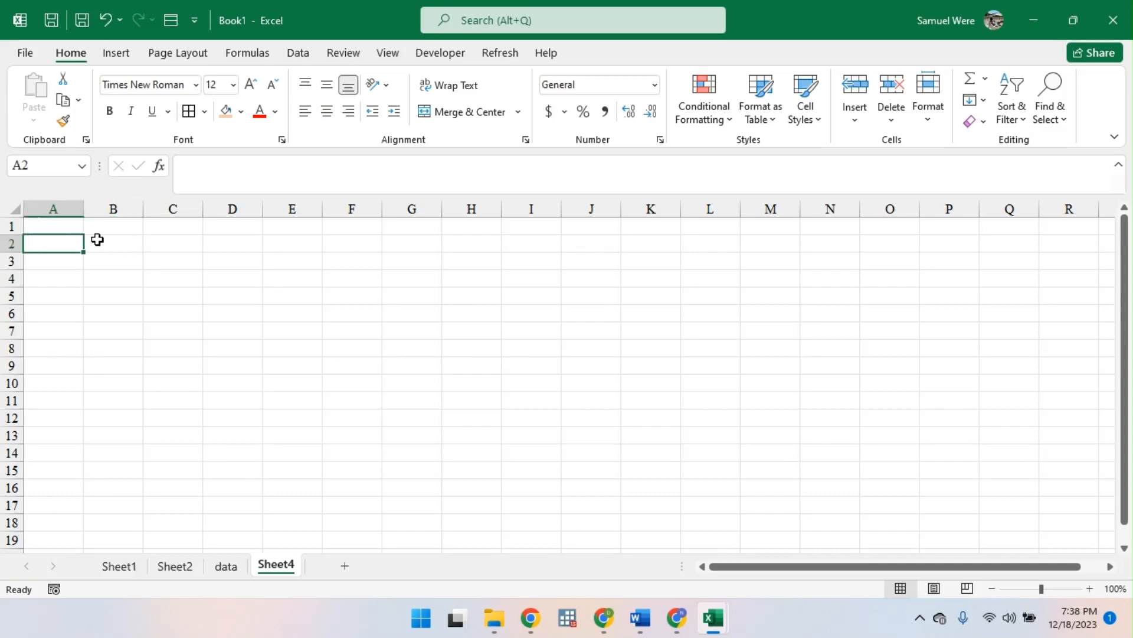
click(228, 567)
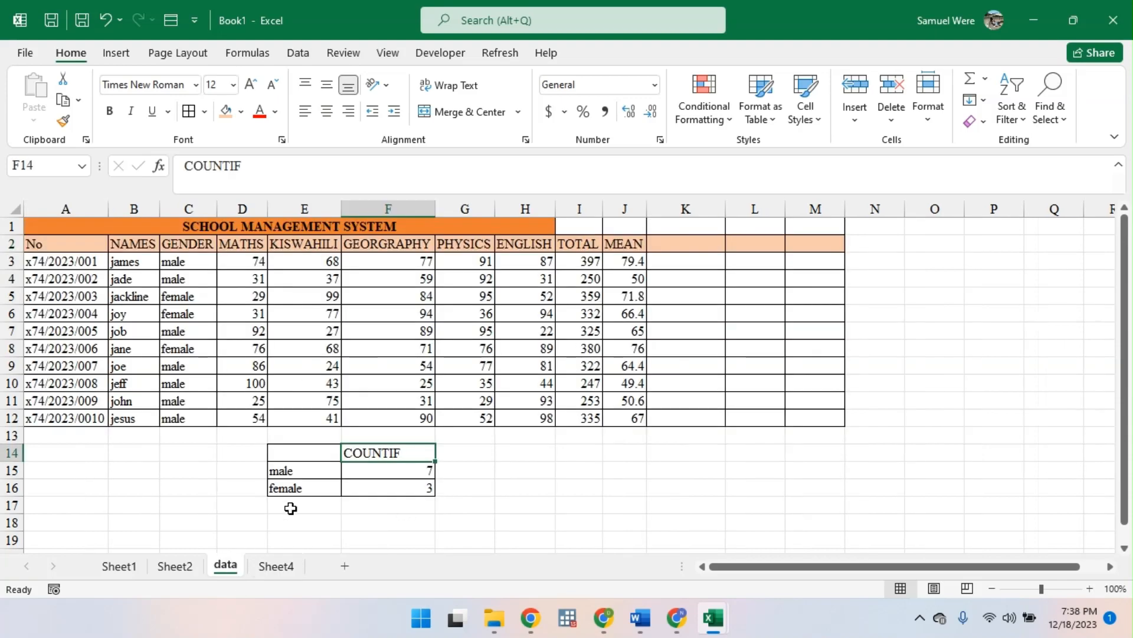
click(280, 568)
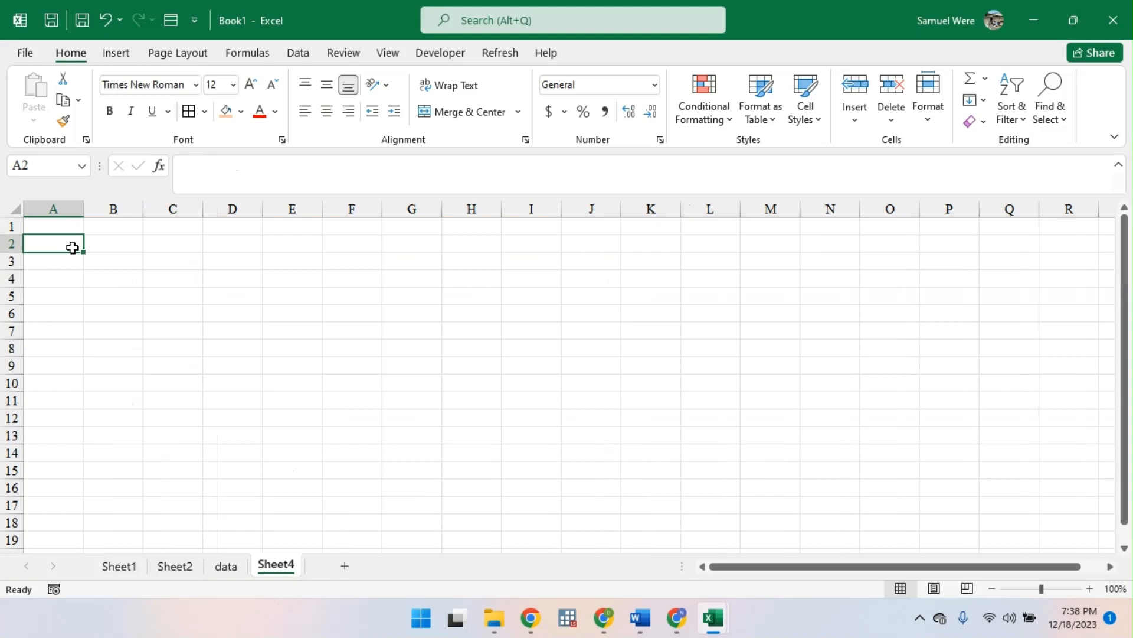
- Enter the headings NO in cell A2 and NAMES in cell B2 of the new sheet
text(SL)
key(BackSpace)
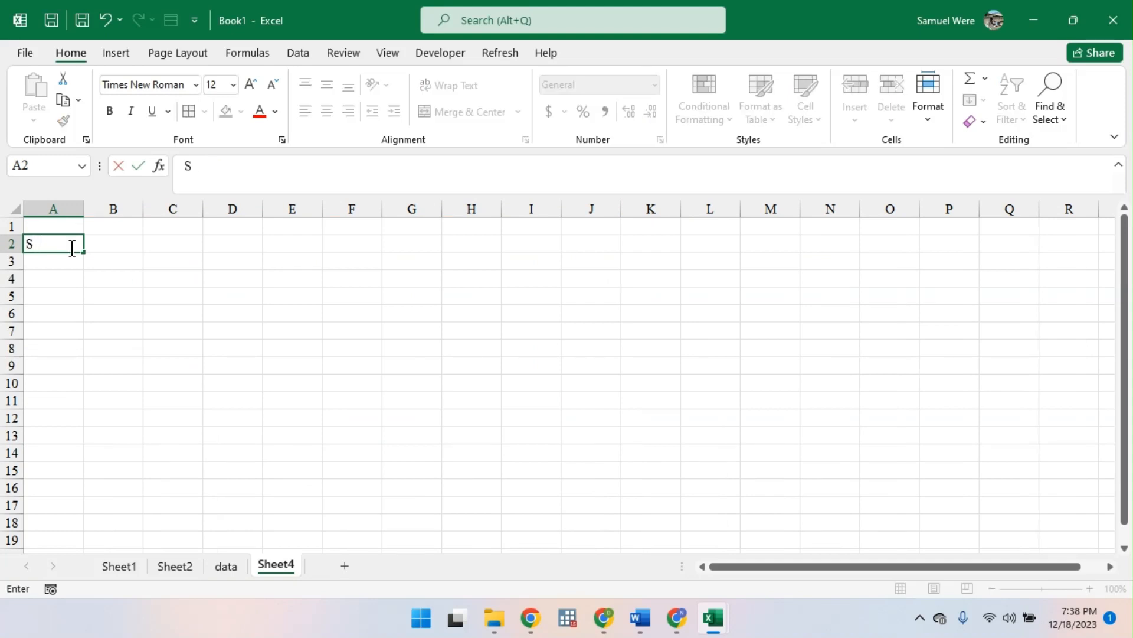
key(BackSpace)
text(nO)
key(BackSpace)
key(BackSpace)
text(NO)
key(Tab)
text(N)
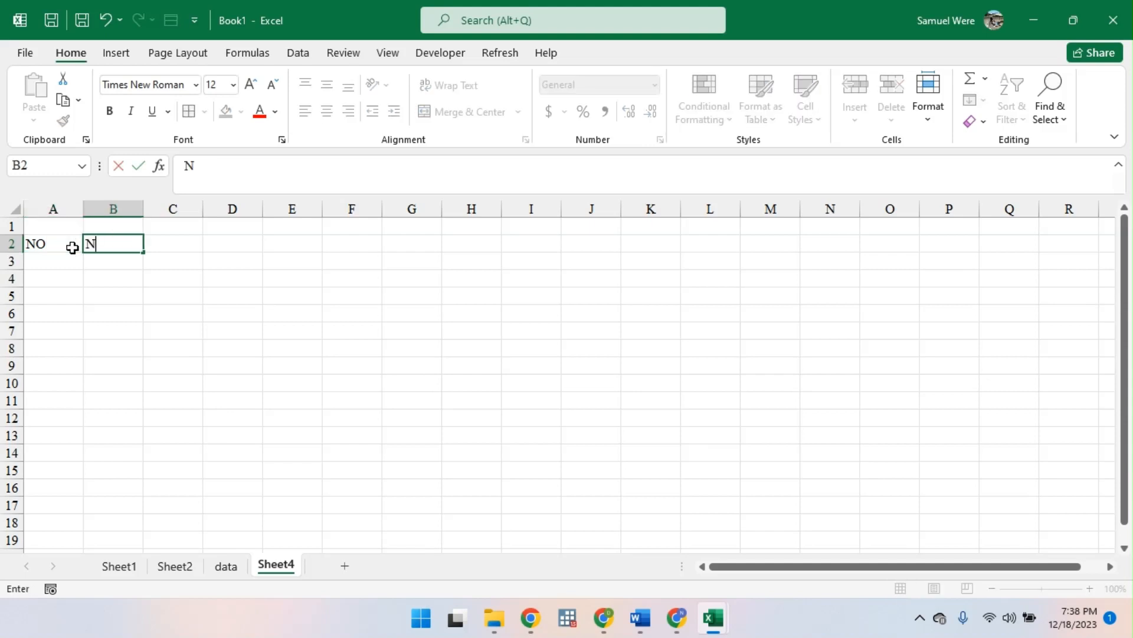
text(AMES)
- Enter the formula =COUNTA(SEQUENCE(B:B)) in cell A3 under the NO heading, referencing the whole NAMES column
click(69, 261)
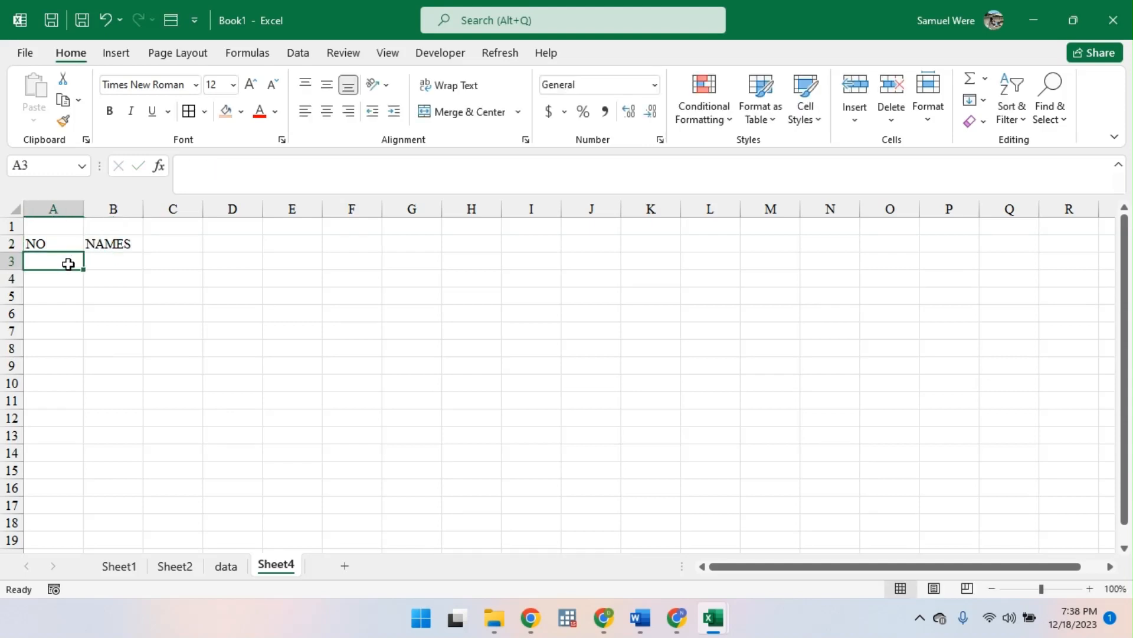
text(=)
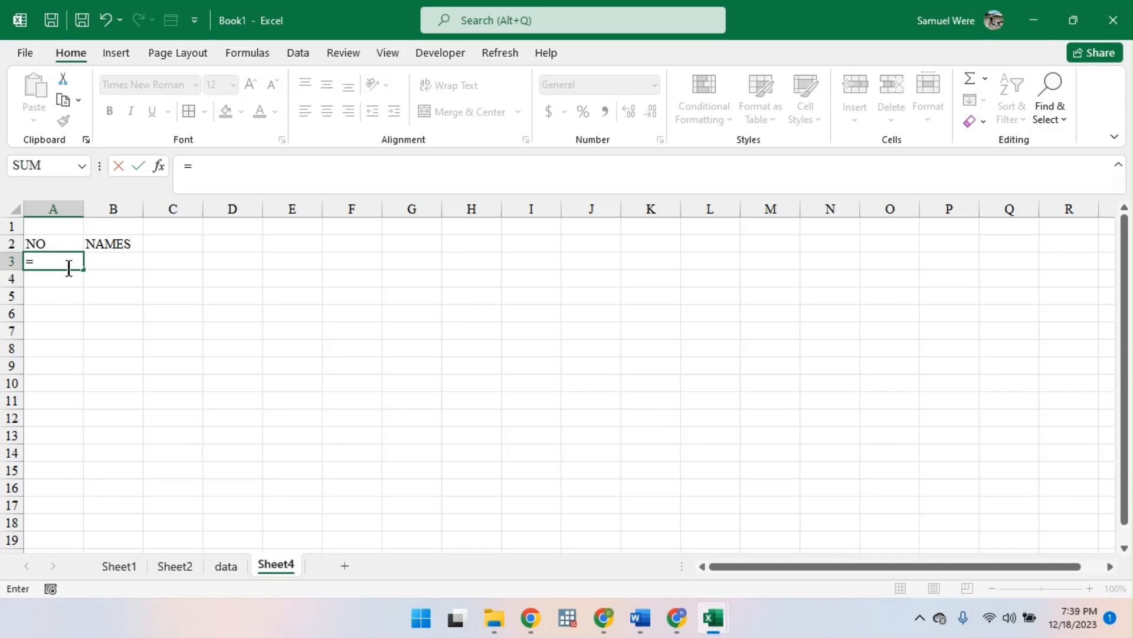
text(COUN)
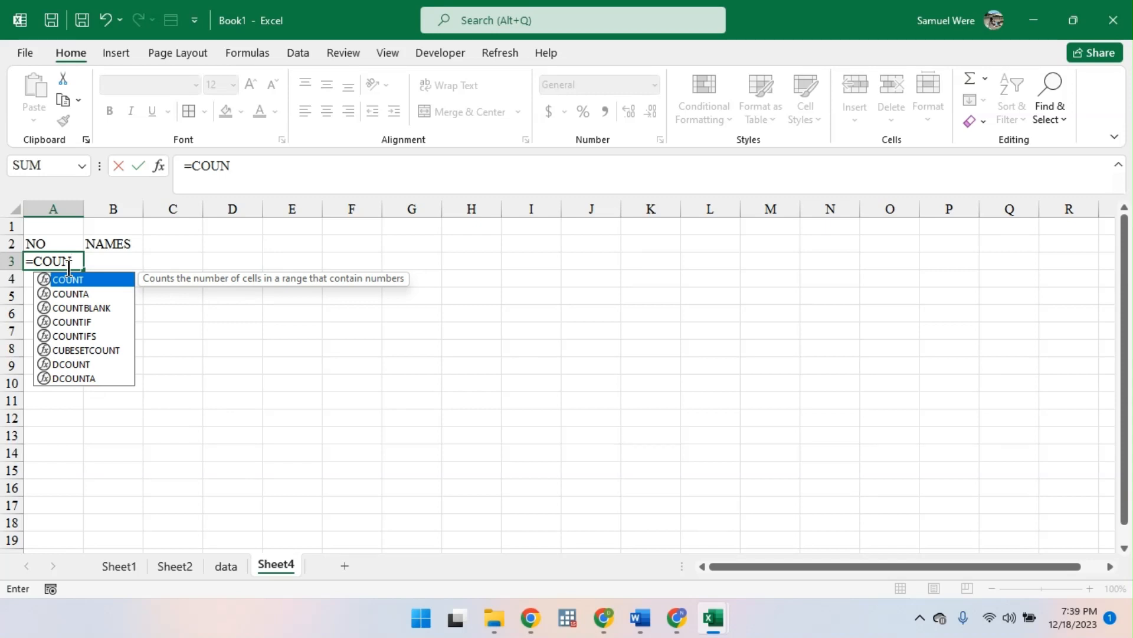
key(Down)
key(Down)
key(Up)
key(Tab)
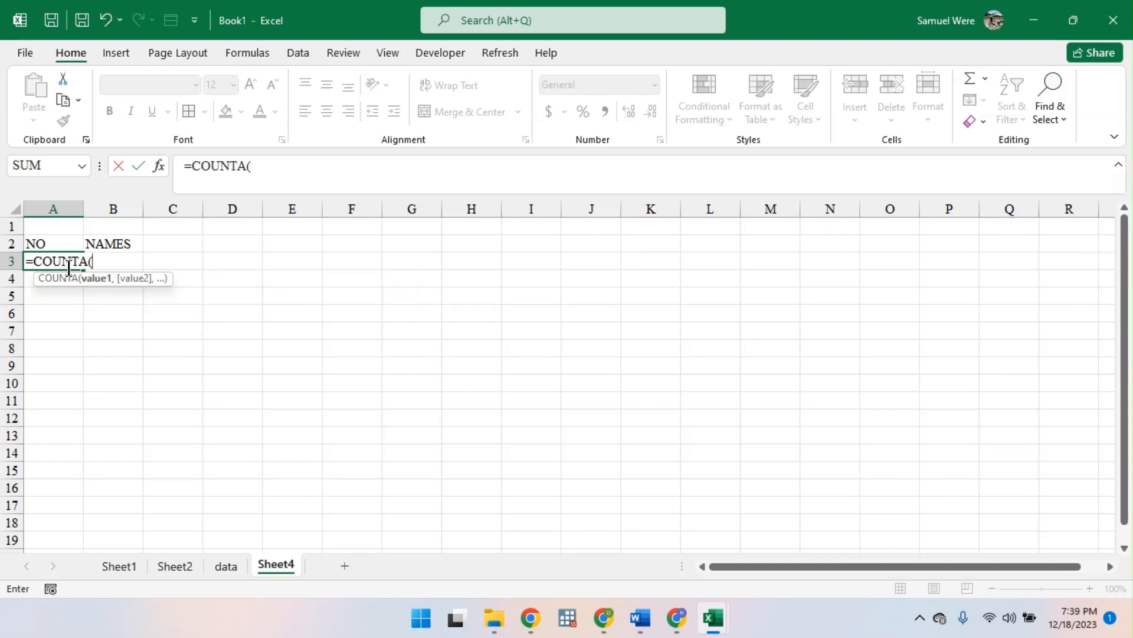
text(S)
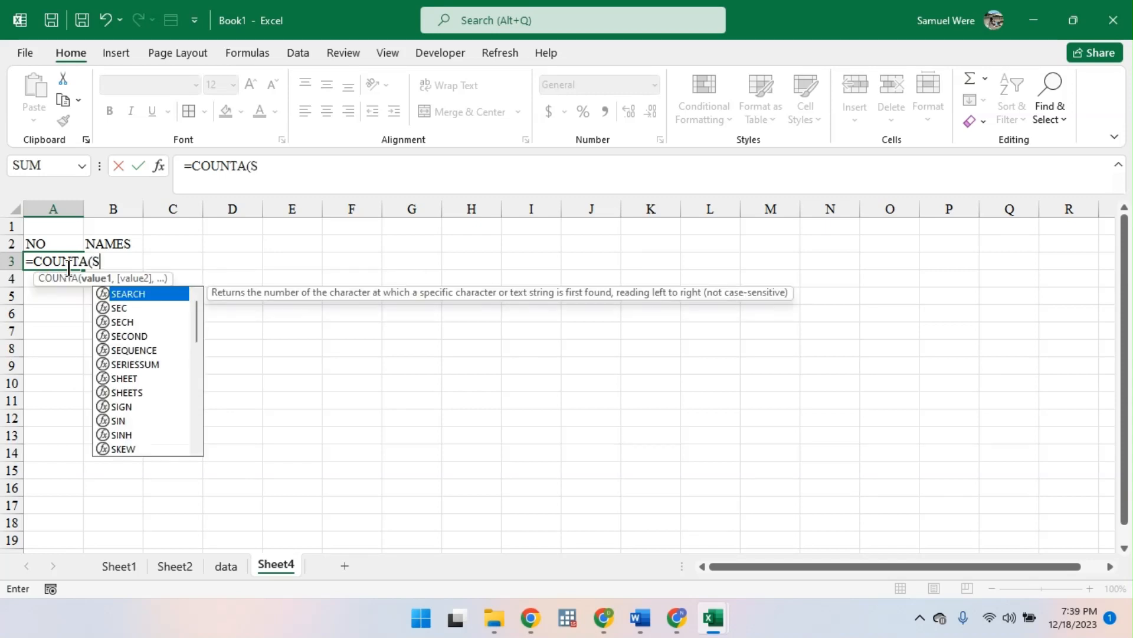
text(E)
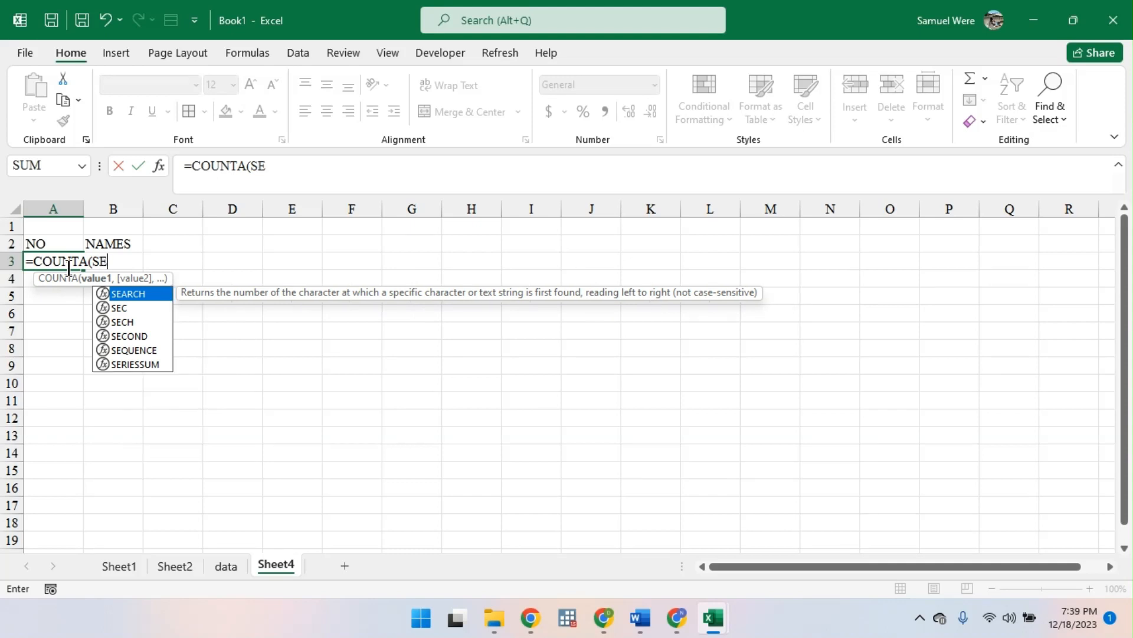
key(Down)
key(Down)
key(Down)
key(Down)
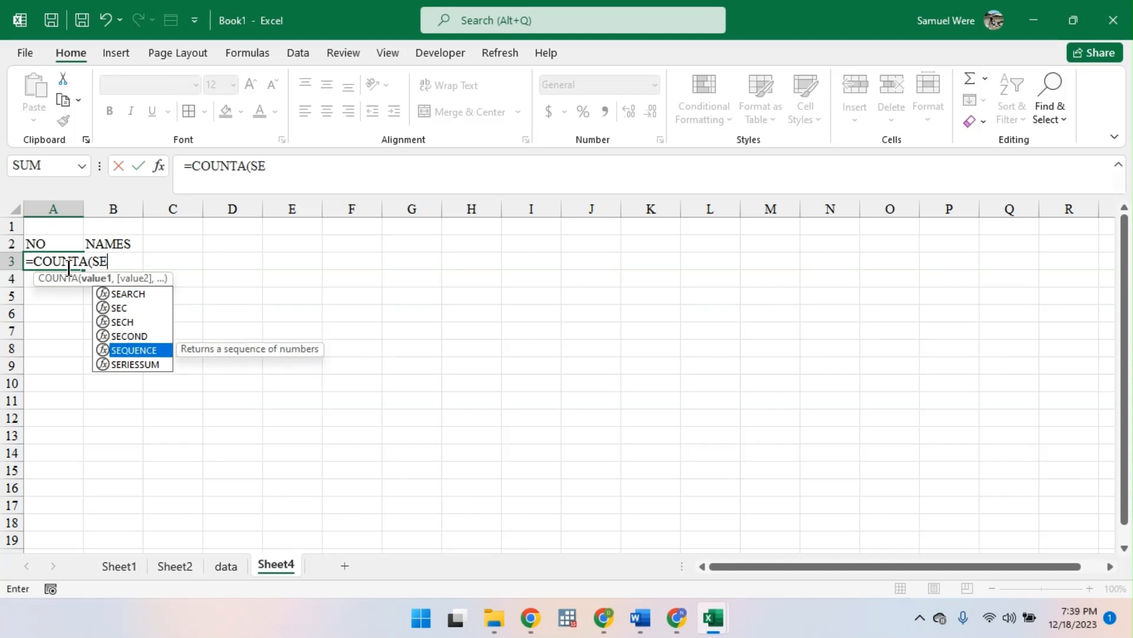
key(Tab)
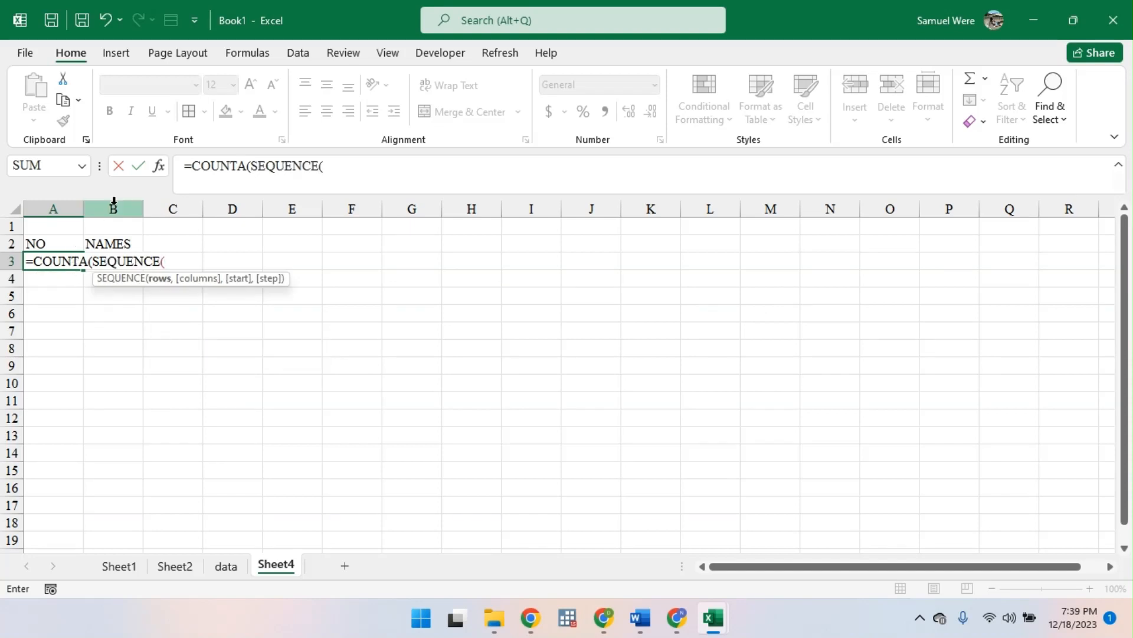
click(119, 206)
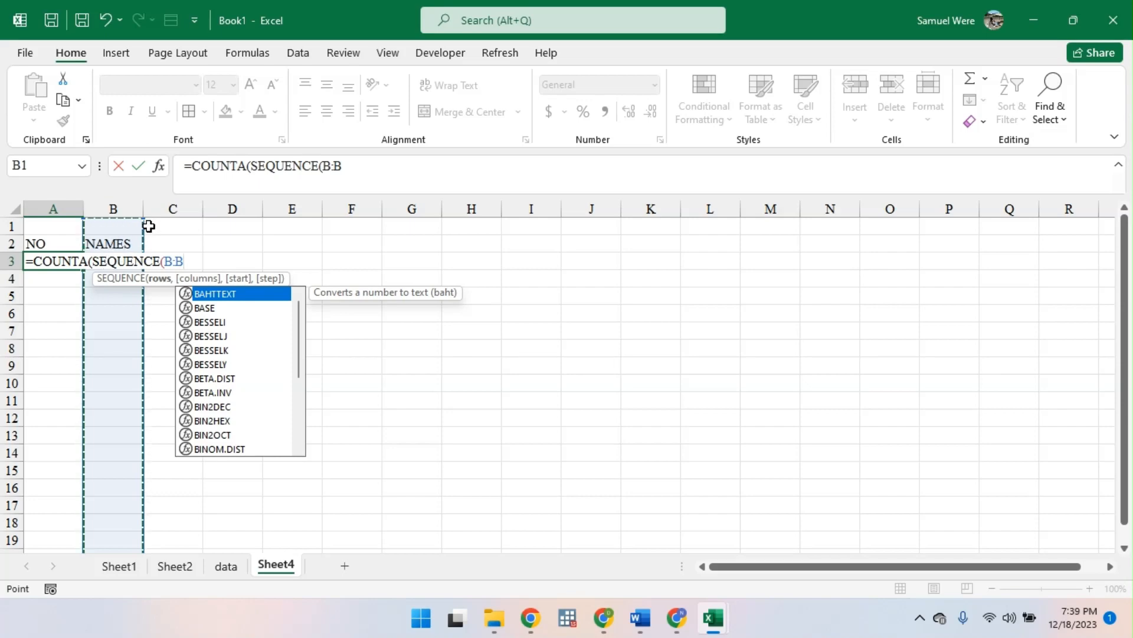
text())
key(Return)
key(Return)
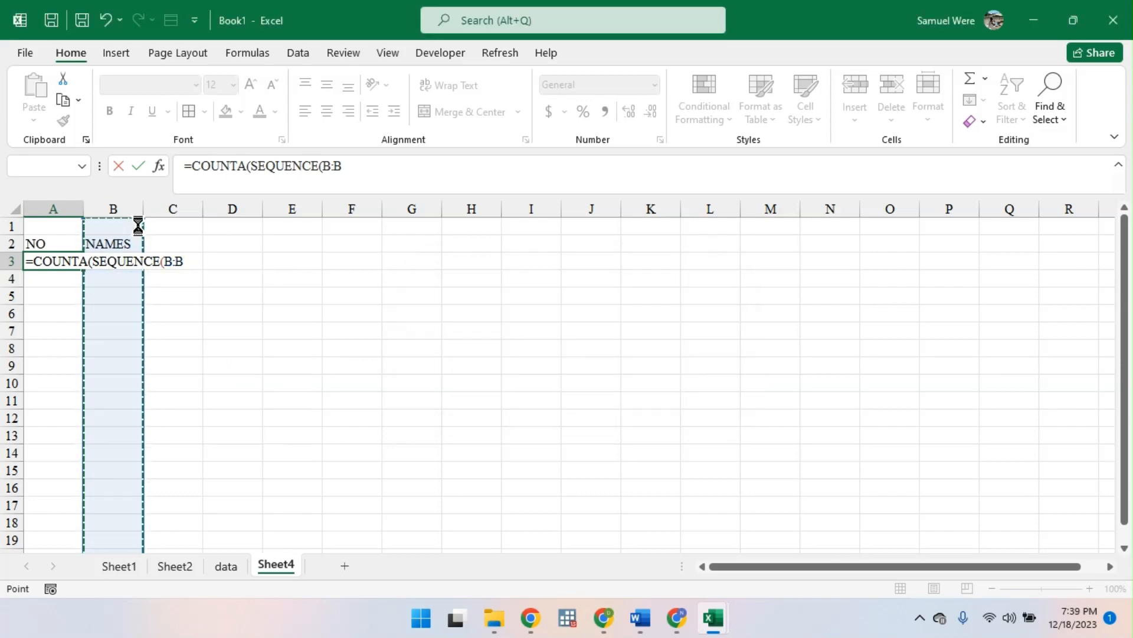
- Enter a sample first name in cell B3 under the NAMES heading to test the numbering formula
click(106, 265)
text(SAM)
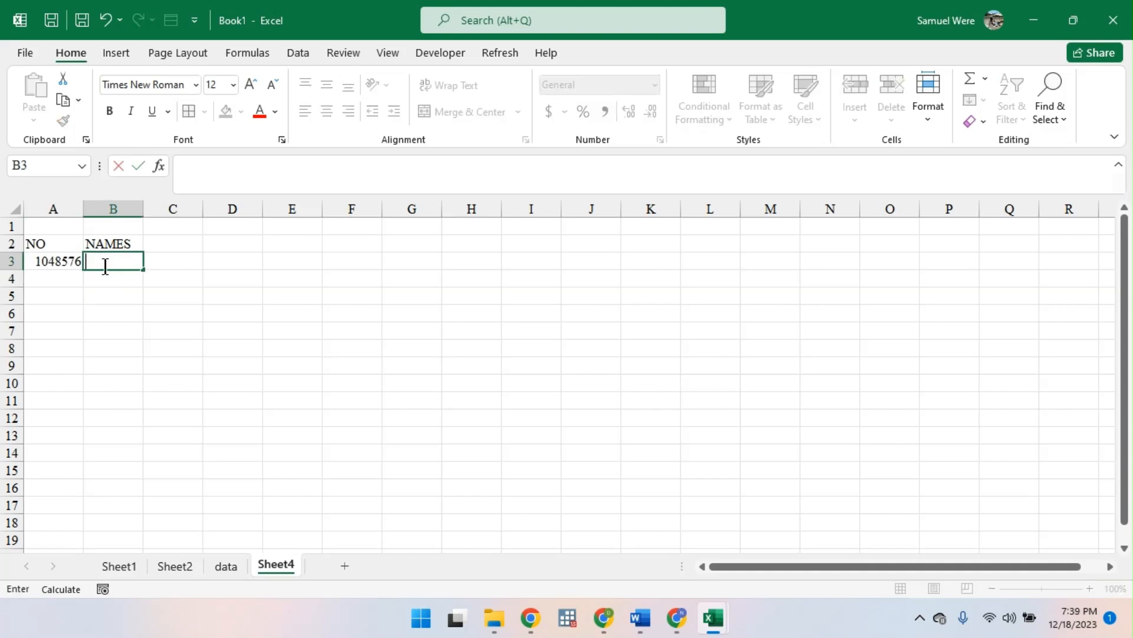
key(Return)
key(Return)
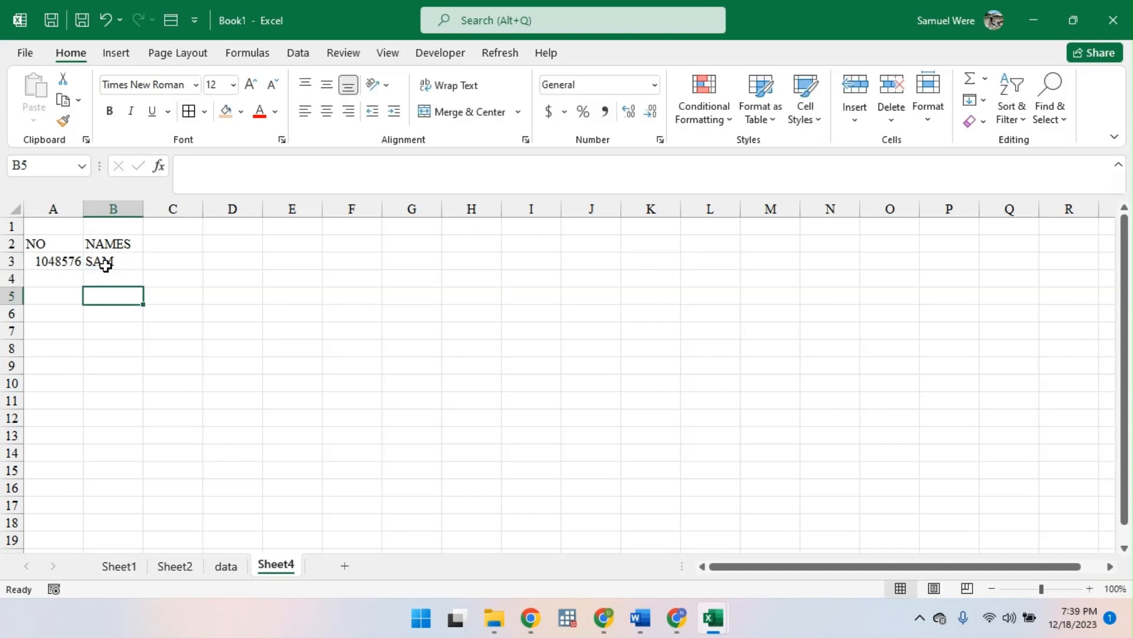
- Clear the sample name from cell B3 and the COUNTA formula from cell A3
click(67, 260)
key(Right)
key(Delete)
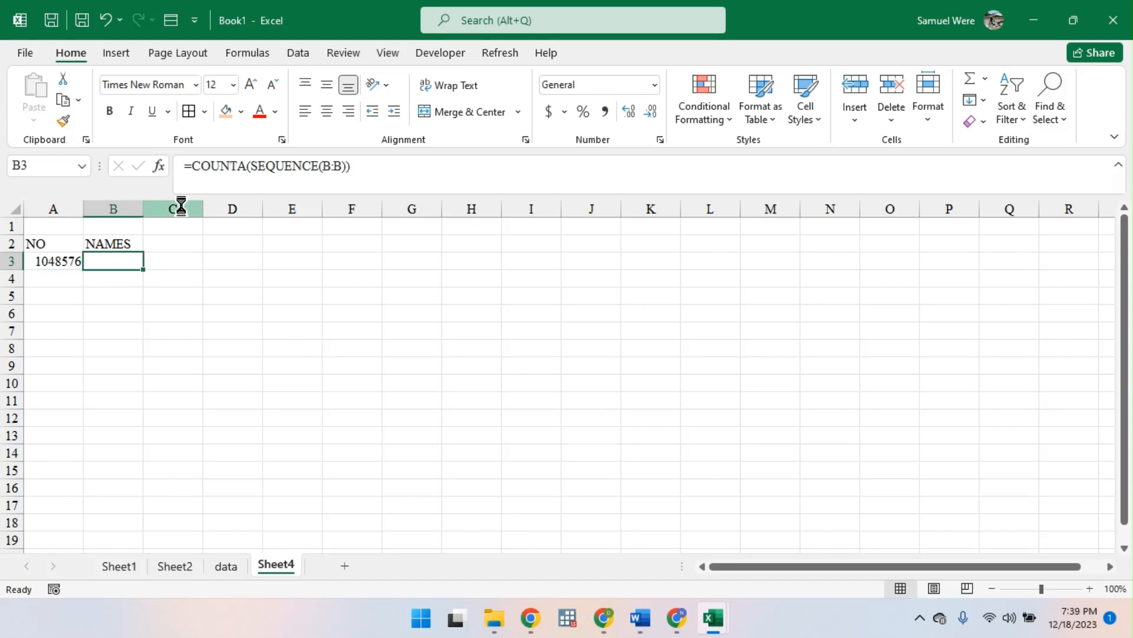
click(61, 257)
key(Delete)
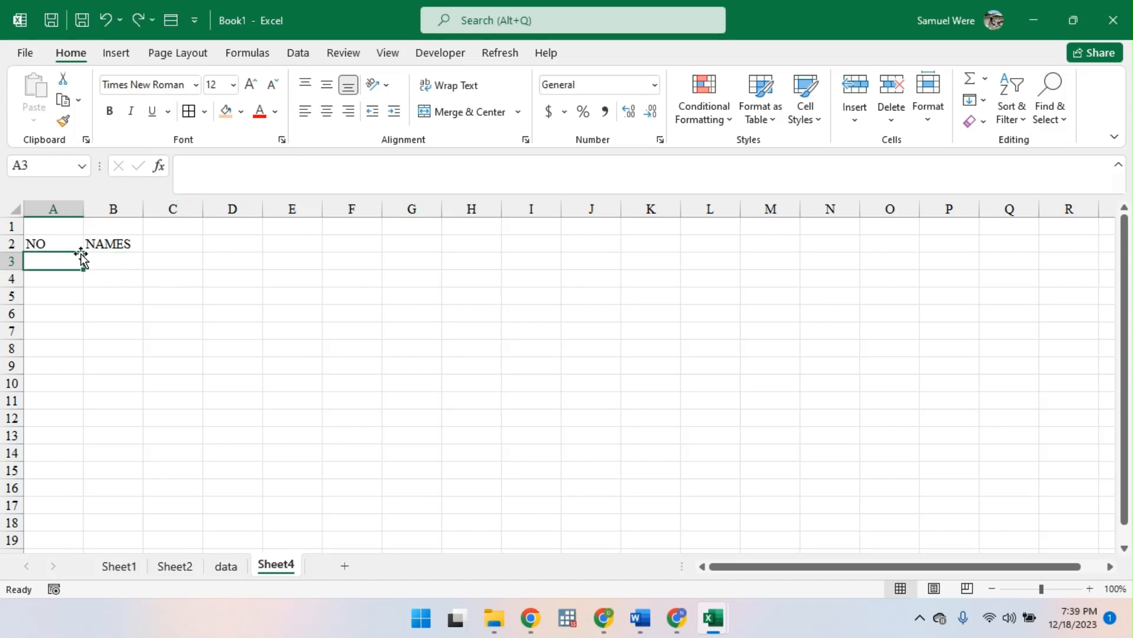
- Enter the formula =COUNTA(SEQUENCE(B:B)) in the emptied cell A3, accepting the proposed bracket correction
text(=COUN)
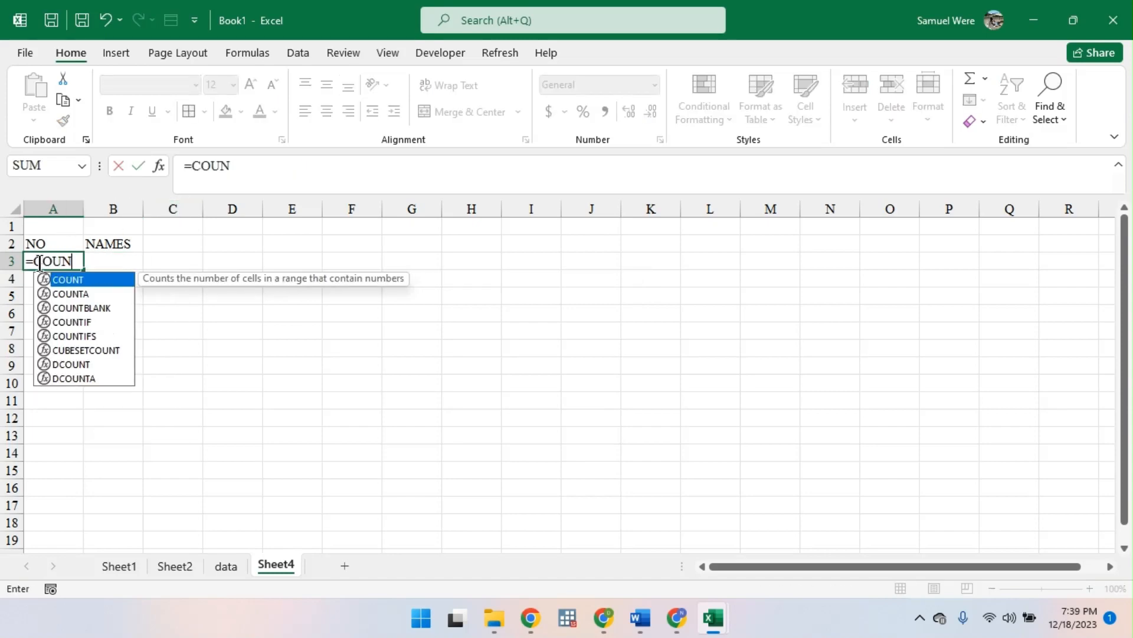
key(Down)
key(Down)
key(Up)
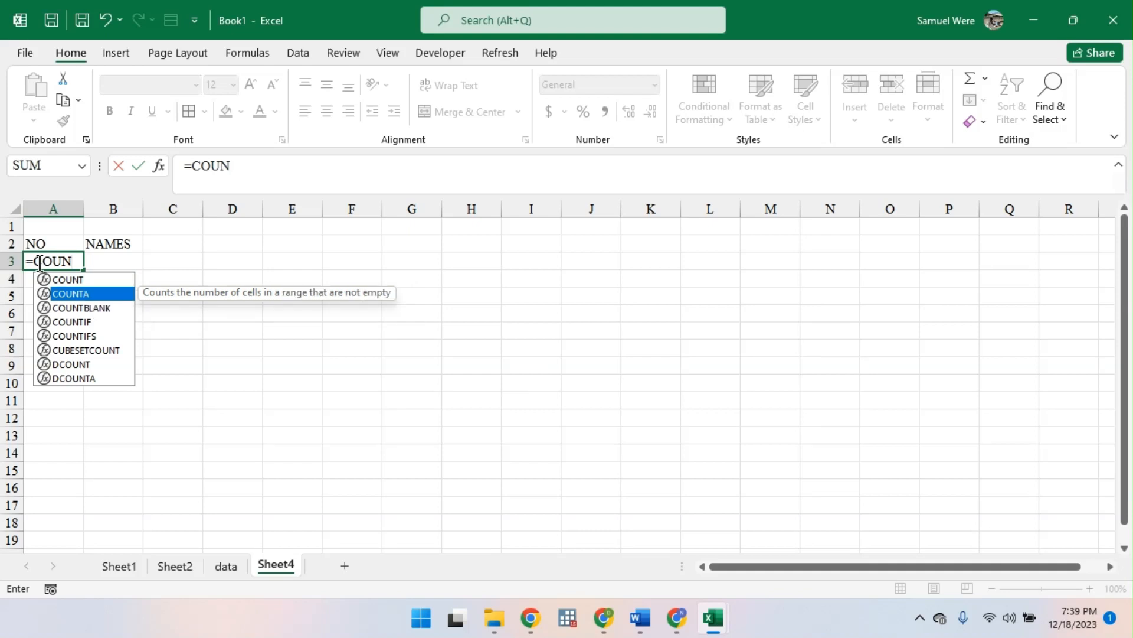
key(Tab)
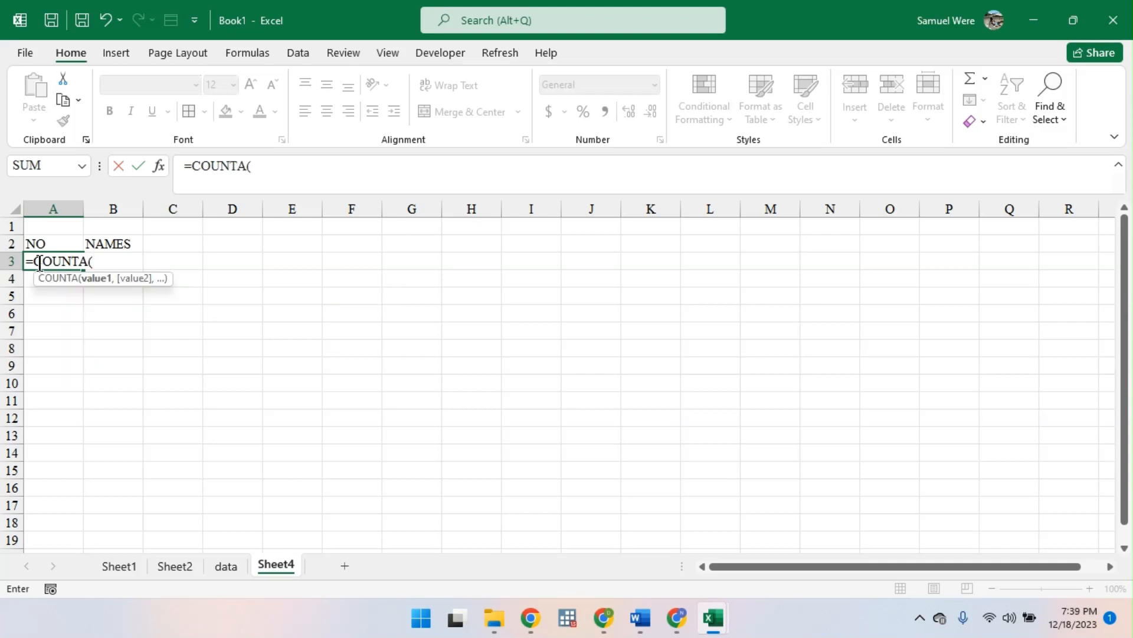
text(SE)
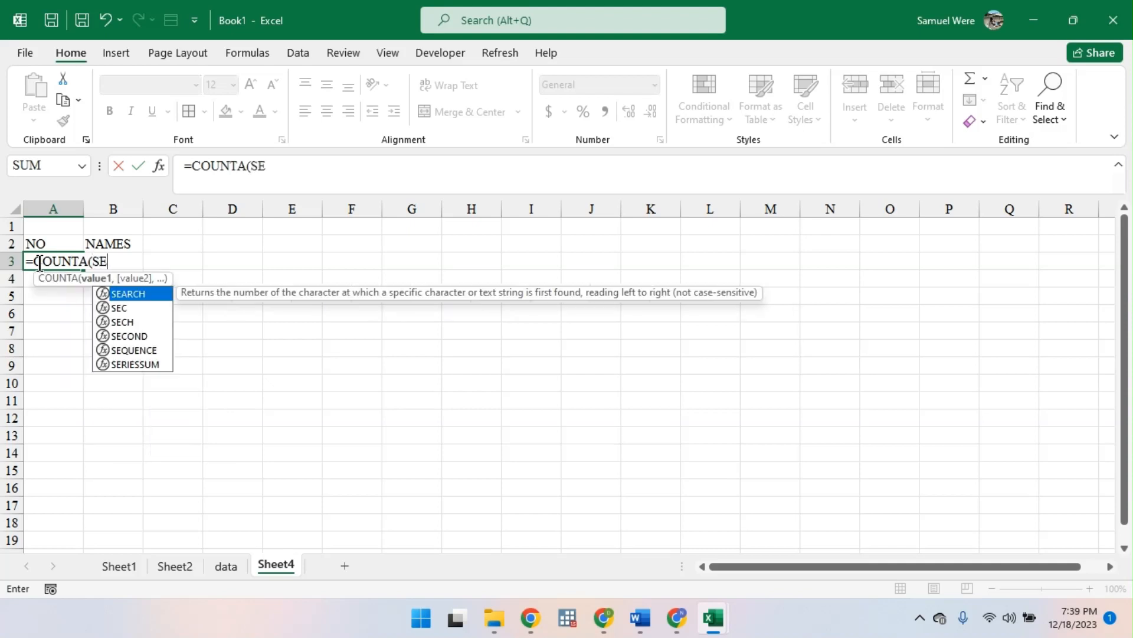
key(Down)
key(Down)
key(Down)
key(Down)
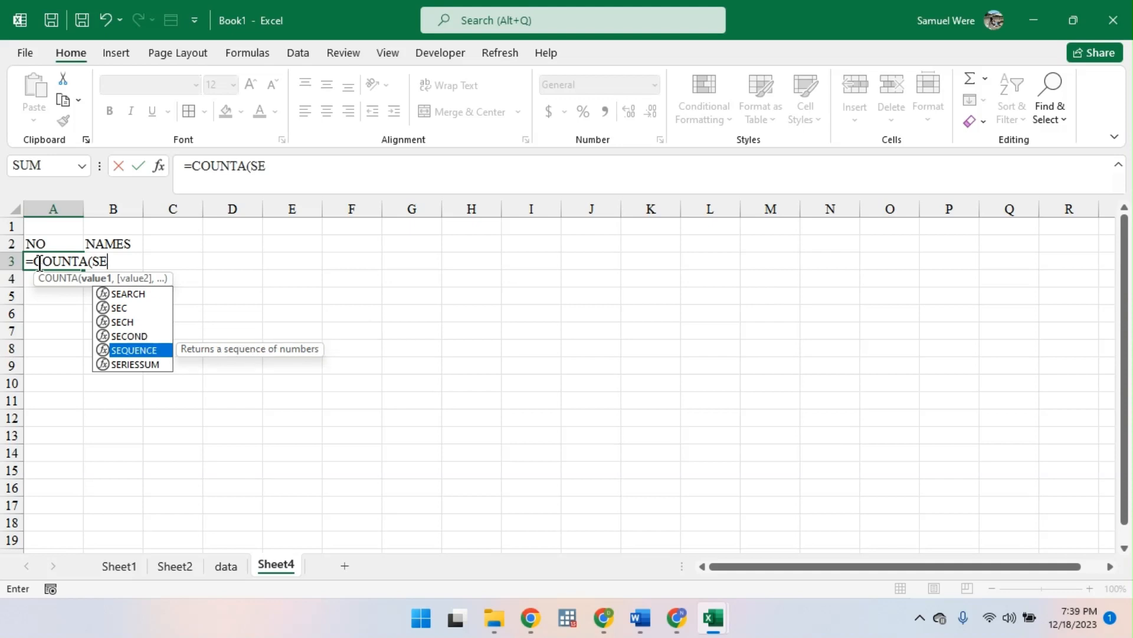
text(Q)
key(Tab)
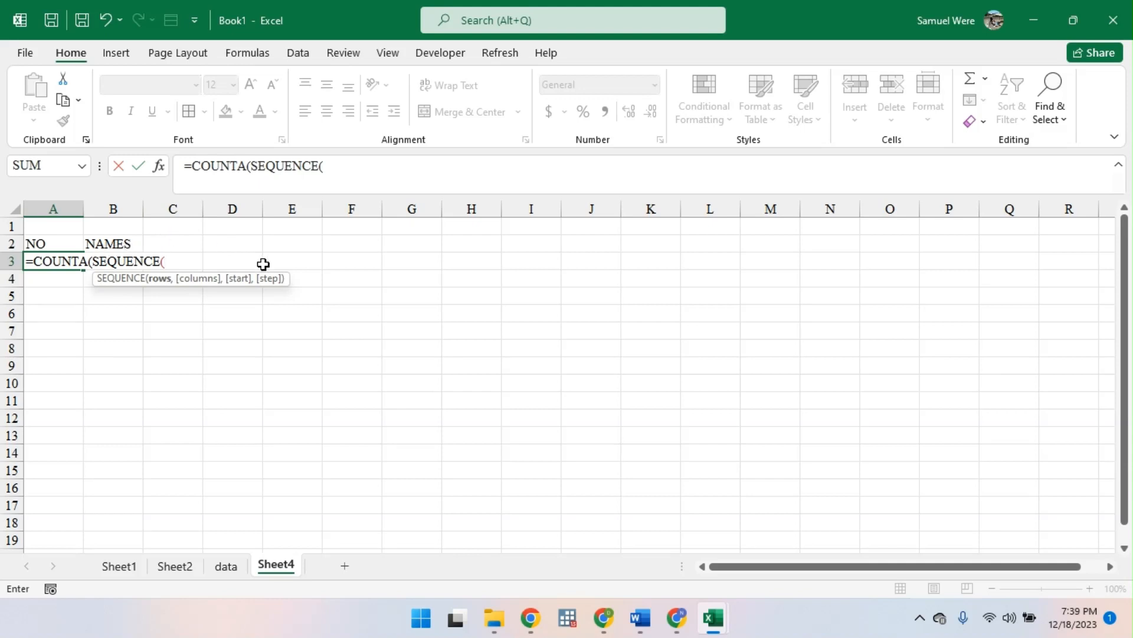
click(109, 202)
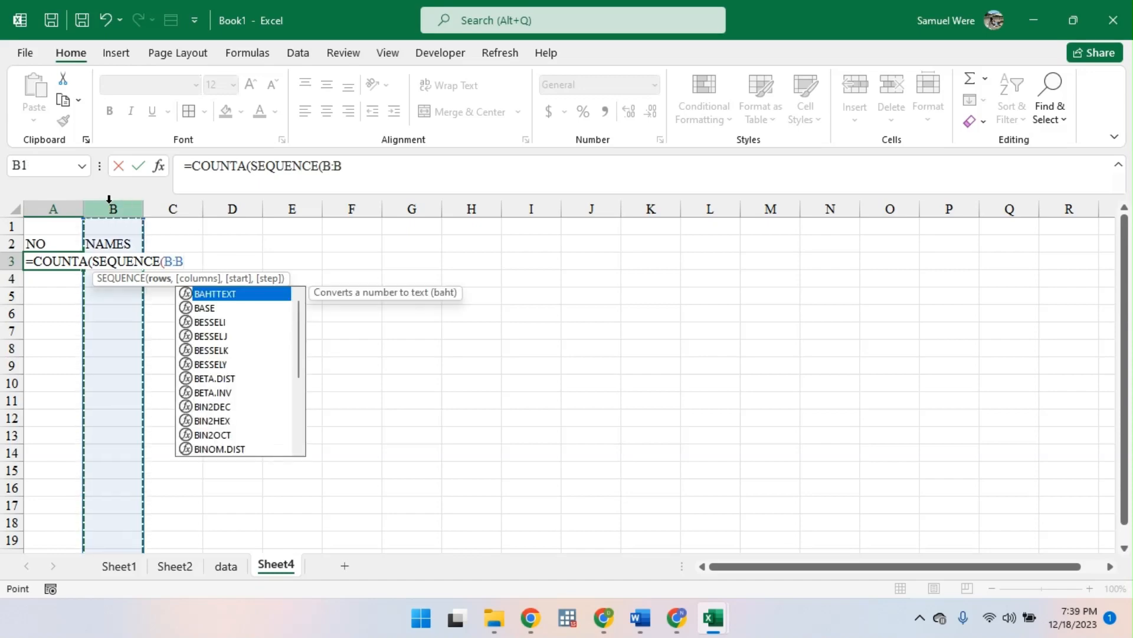
text())
key(Return)
key(Return)
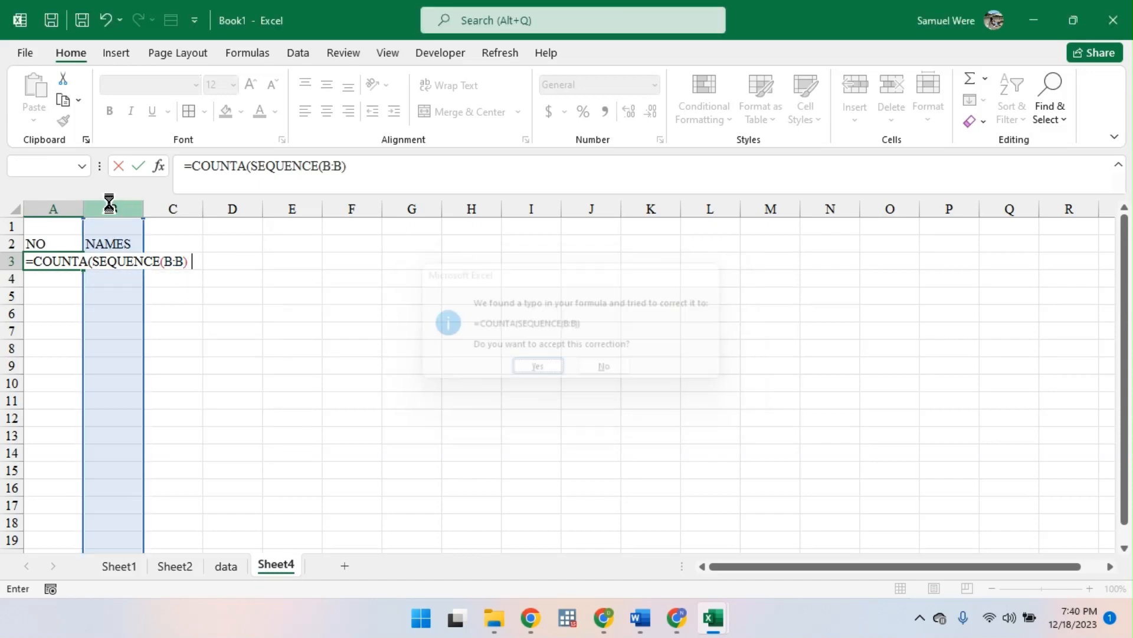
key(Return)
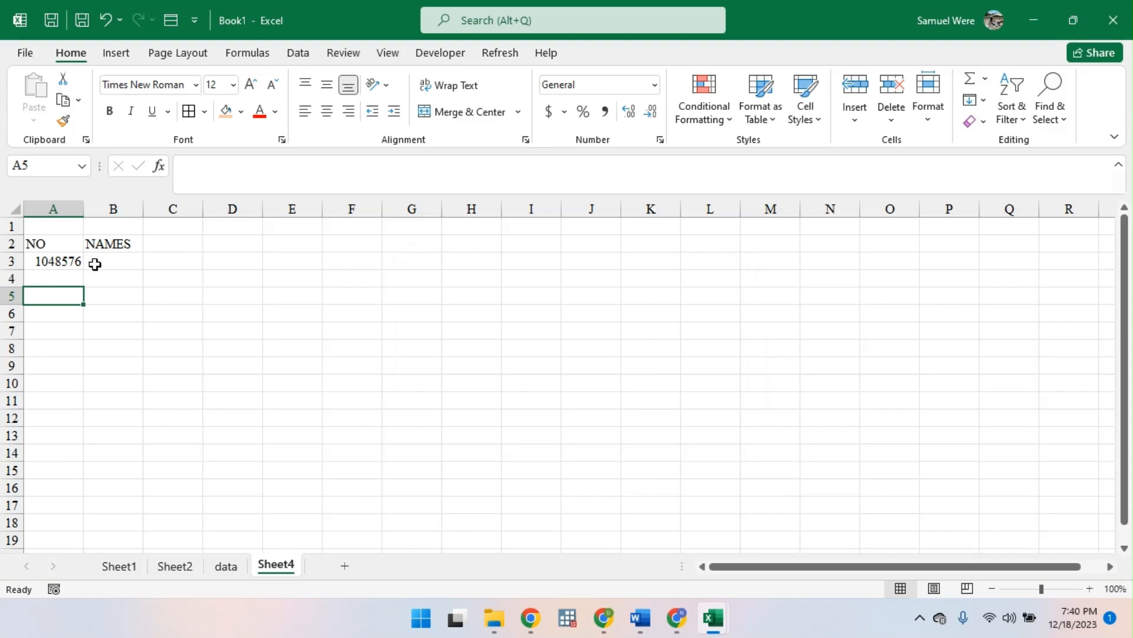
- Delete Sheet4 permanently and add a new blank worksheet after the data sheet
right_click(287, 567)
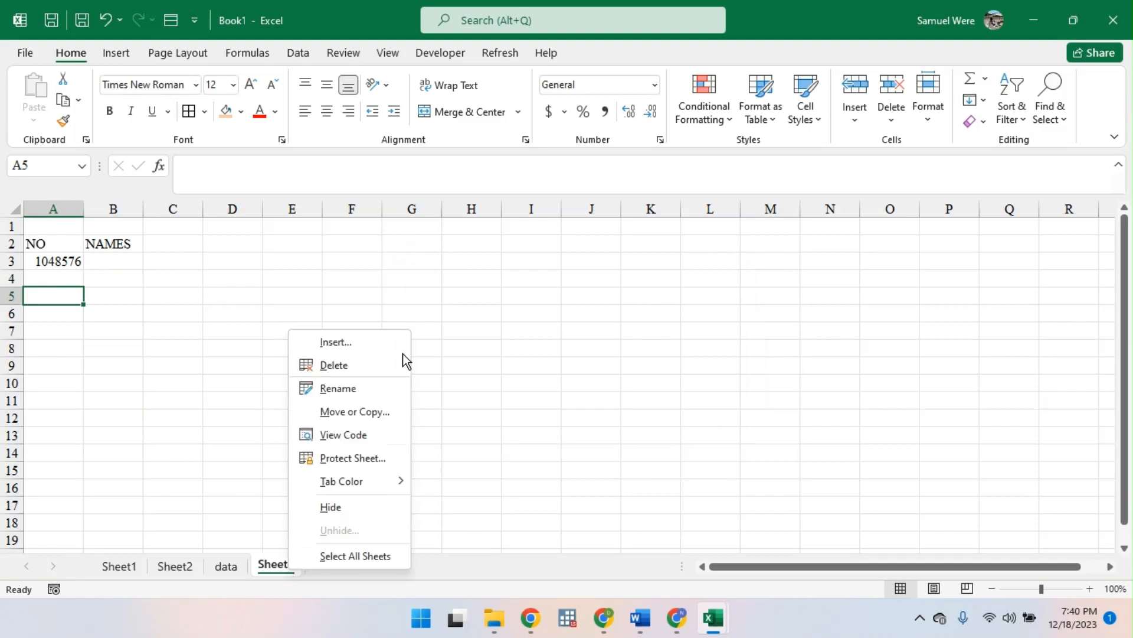
click(336, 365)
click(538, 353)
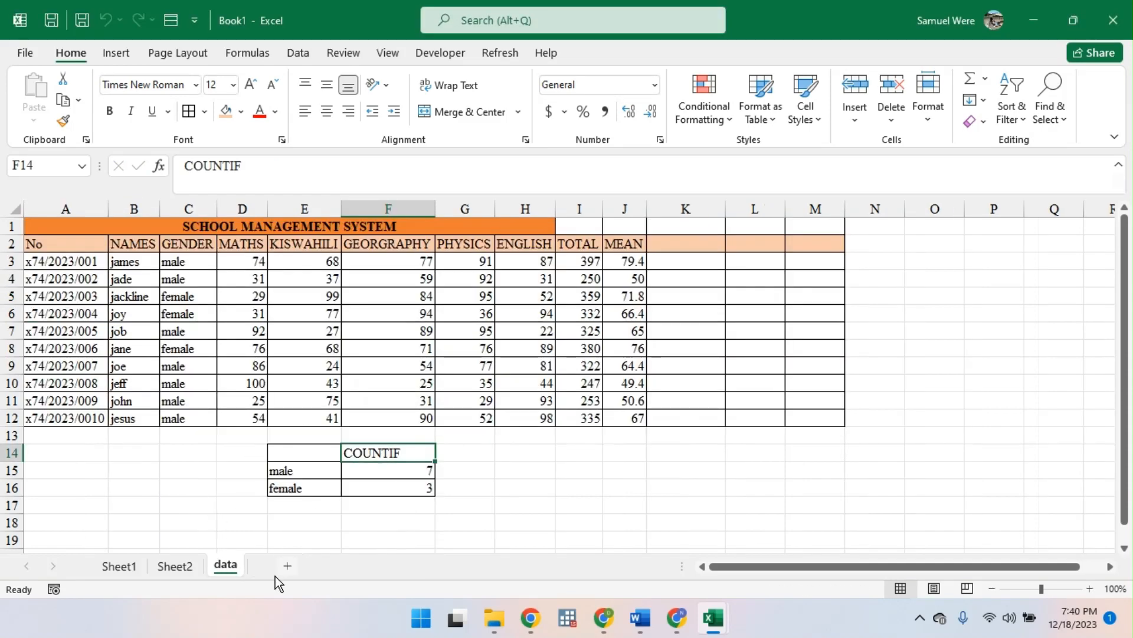
click(291, 565)
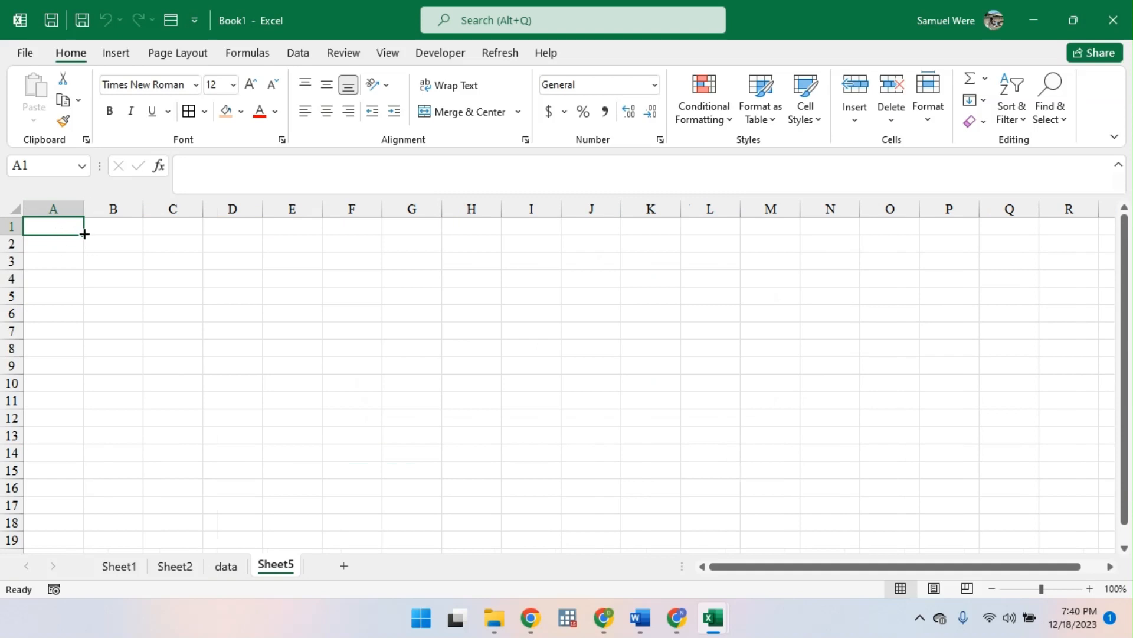
- Enter the headings S/N in cell A1 and NAMES in cell B1 of the new sheet
text(S)
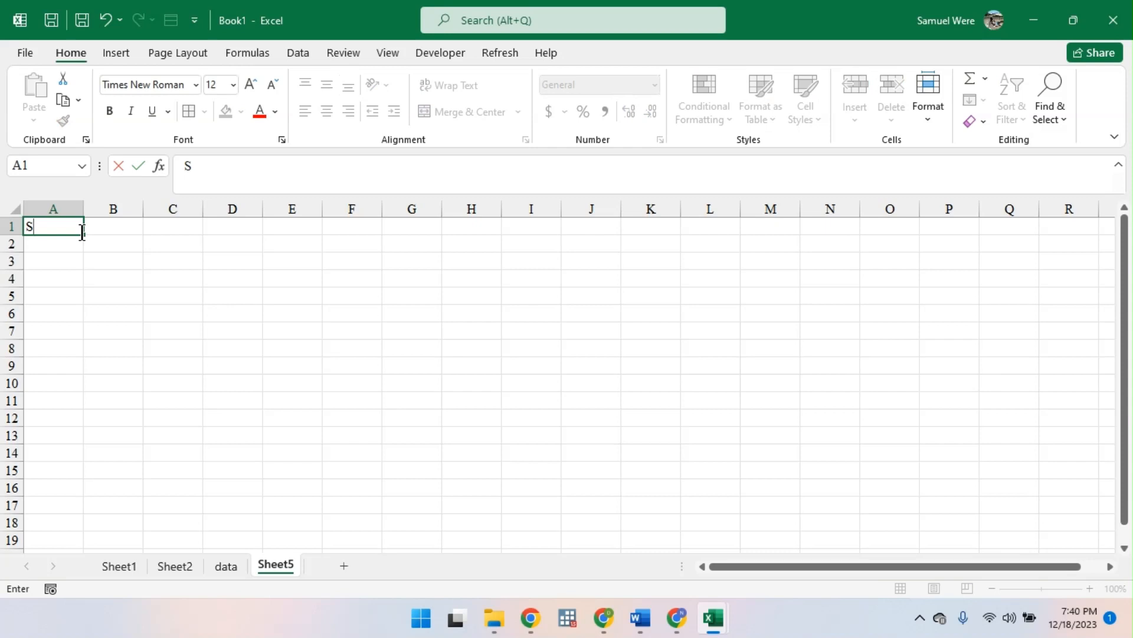
text(L)
key(BackSpace)
text(/N)
key(Tab)
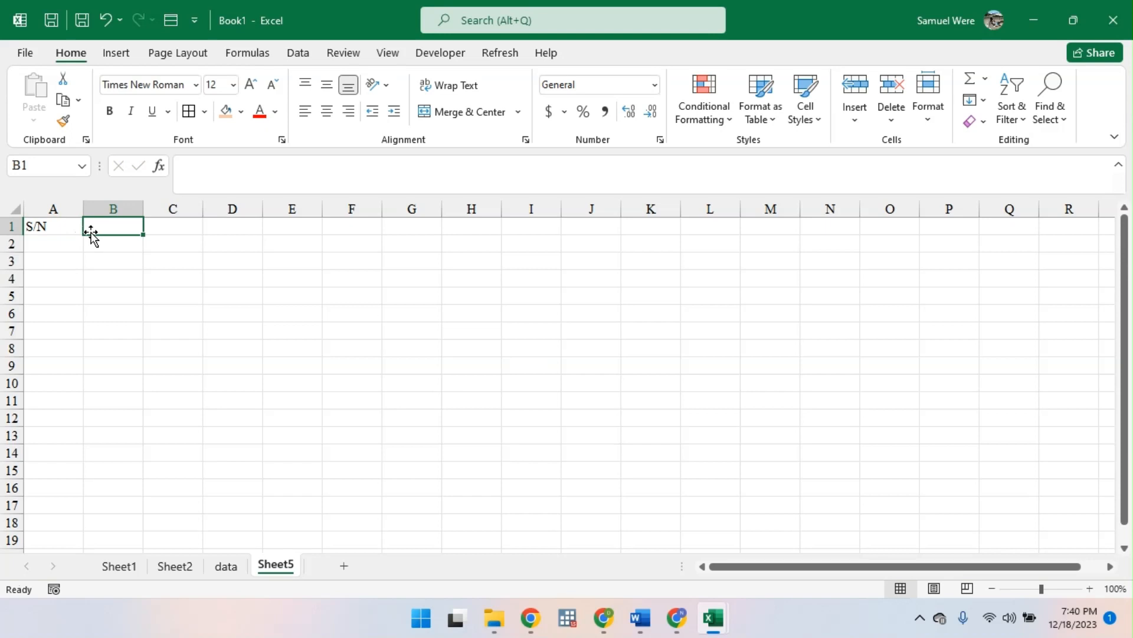
text(NAMES)
key(Return)
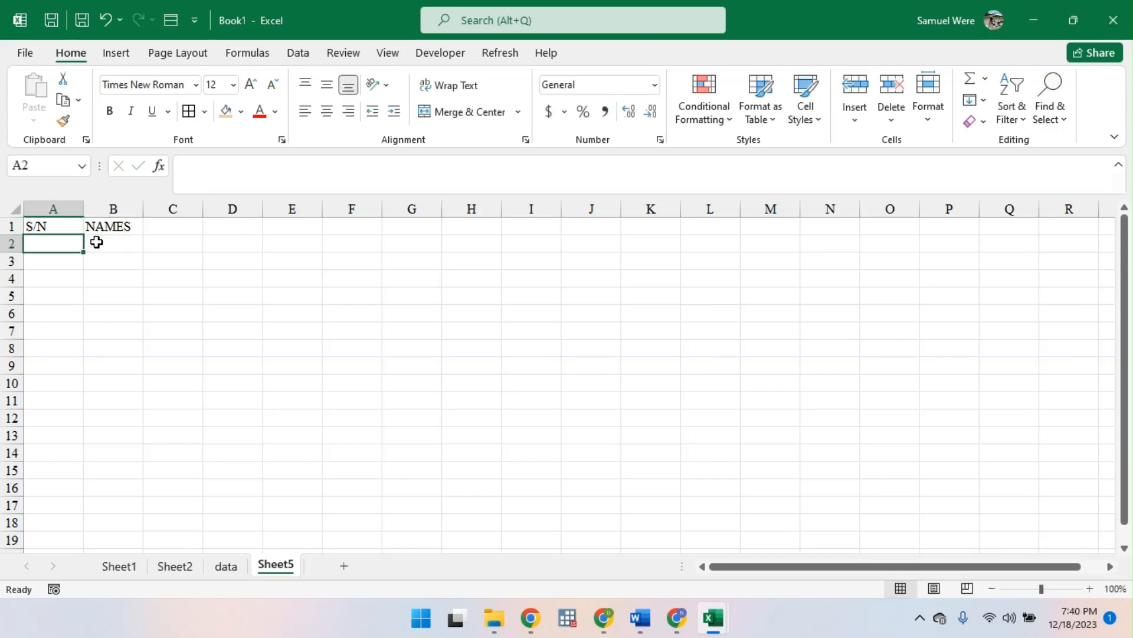
- Enter the formula =SEQUENCE(COUNTA(B:B)) in cell A2 under S/N, counting the whole NAMES column
text(=SE)
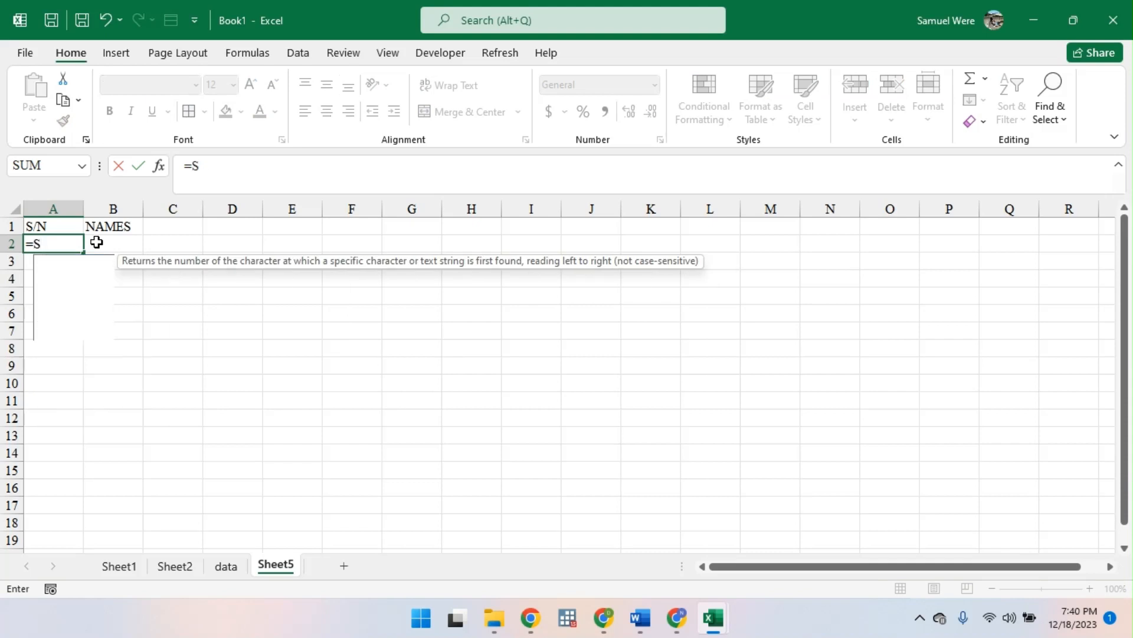
key(Down)
key(Down)
key(Down)
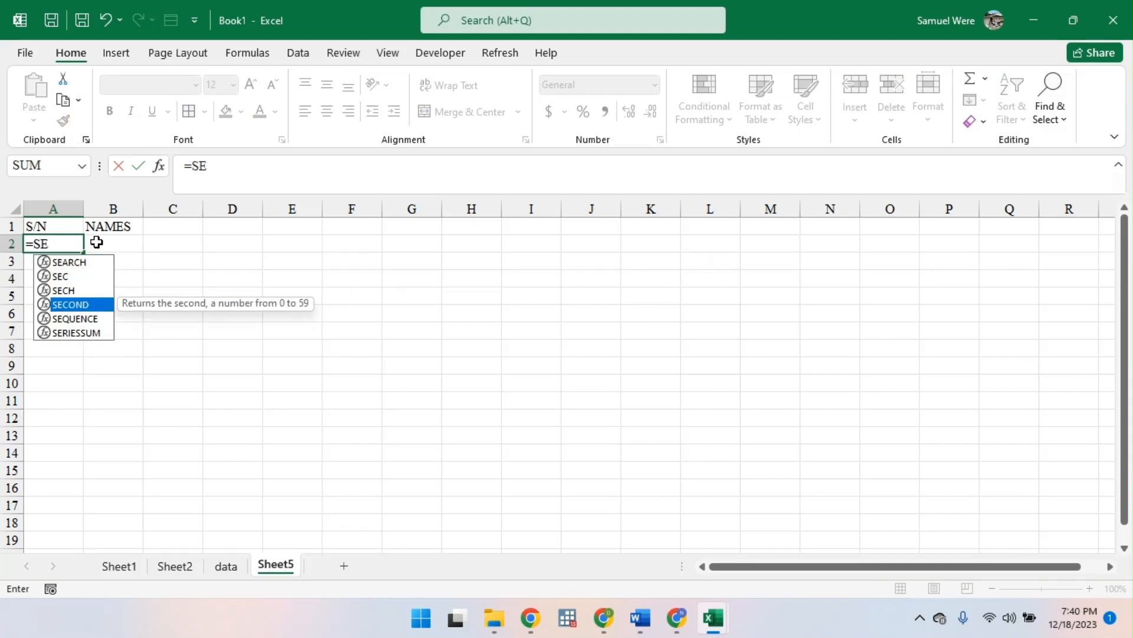
text(Q)
key(Tab)
text(CO)
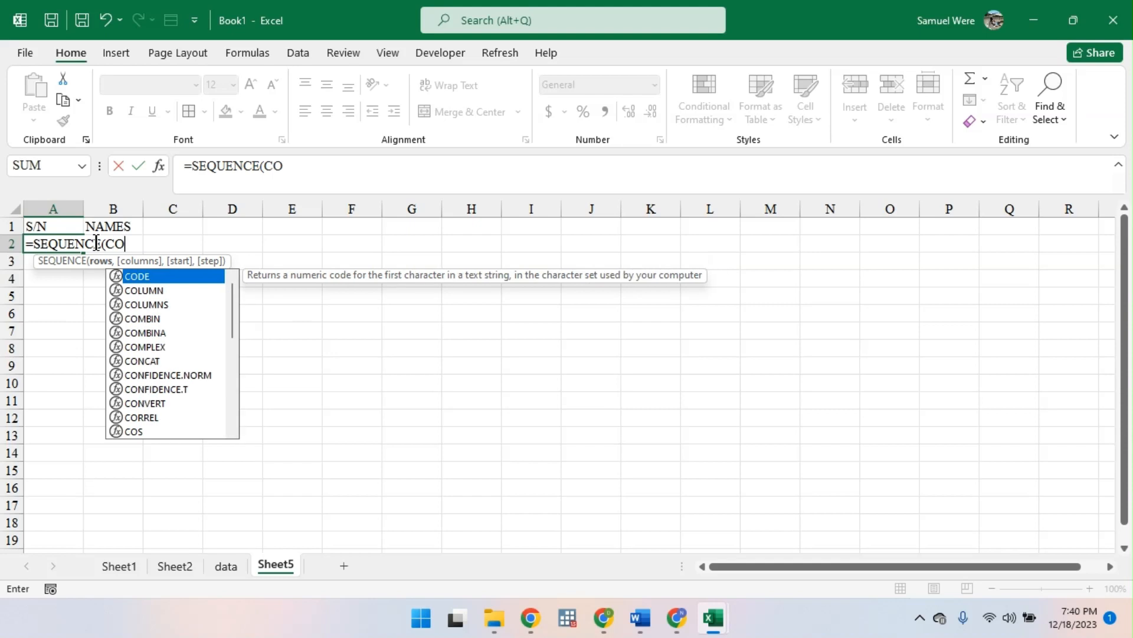
key(BackSpace)
key(BackSpace)
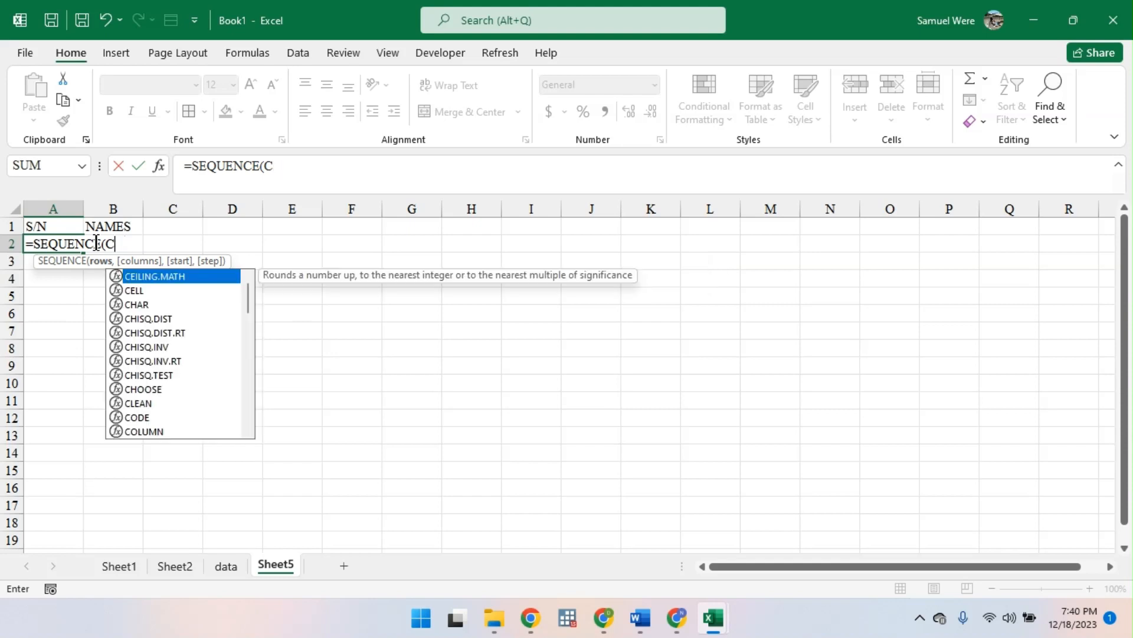
text(OUNT)
key(Down)
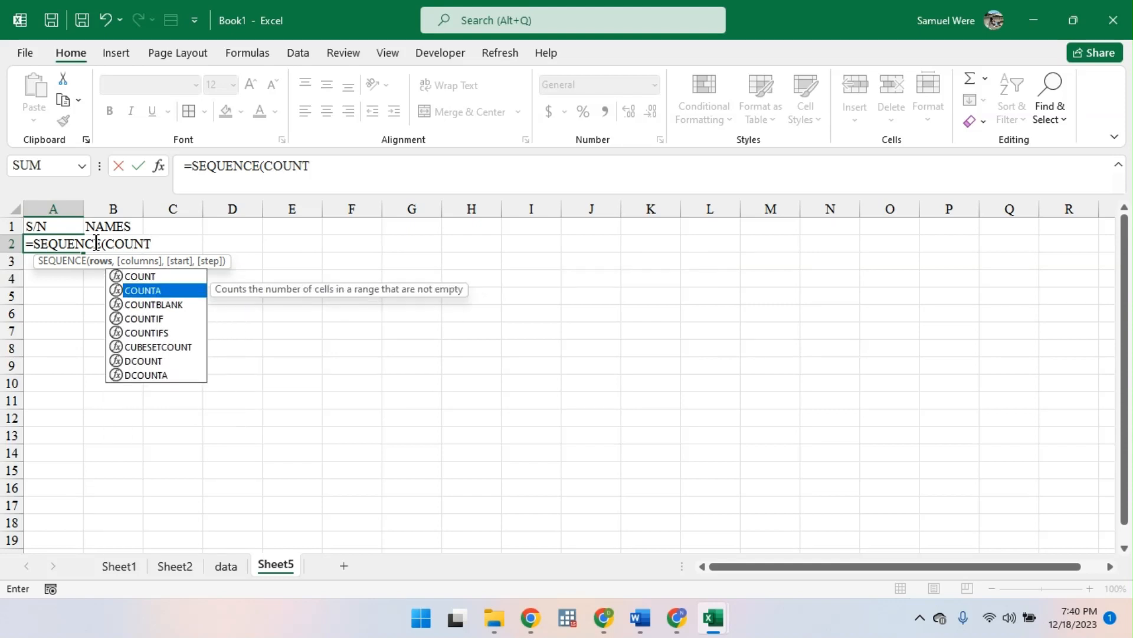
key(Tab)
click(126, 210)
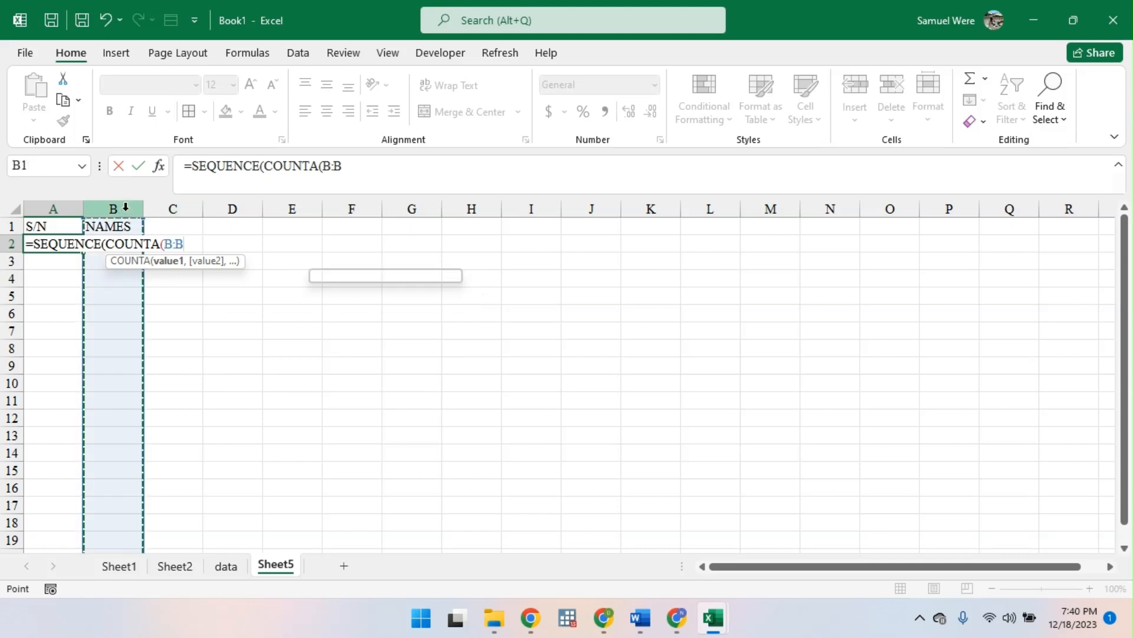
key(Return)
key(Return)
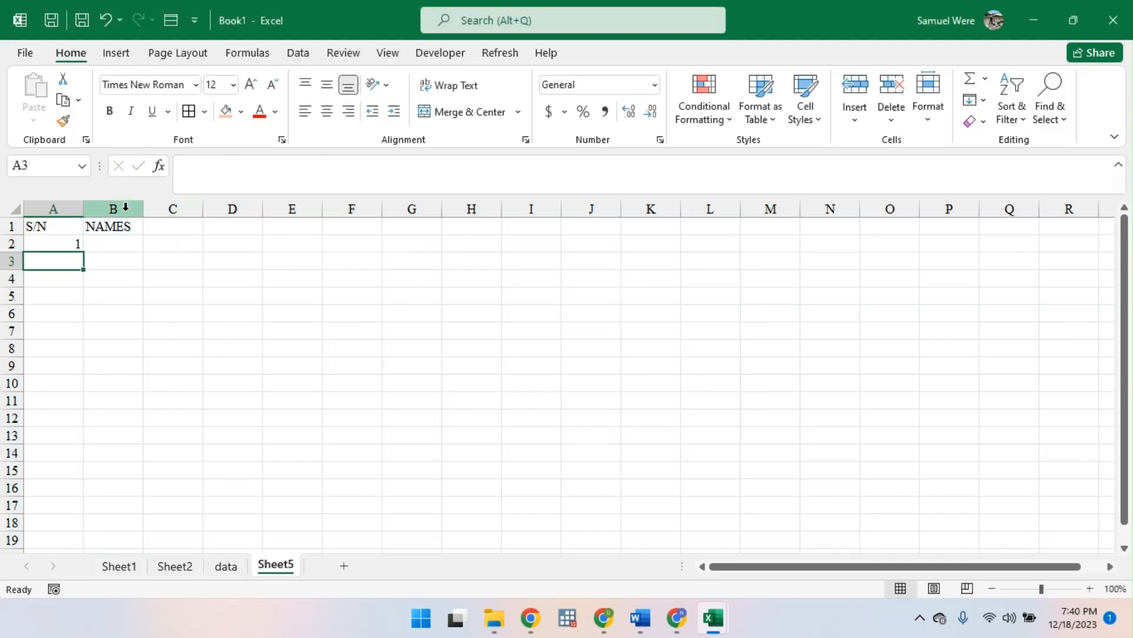
- Enter five sample first names in cells B2 to B6 under the NAMES heading to test the automatic numbering
click(111, 245)
double_click(63, 245)
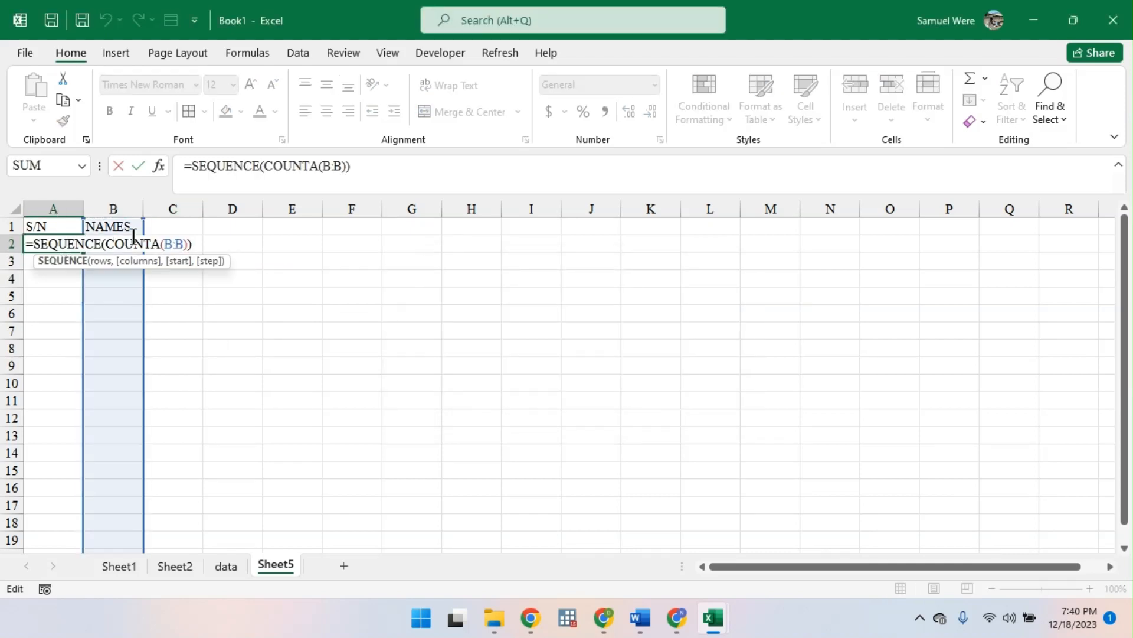
click(112, 208)
click(112, 242)
text(sM)
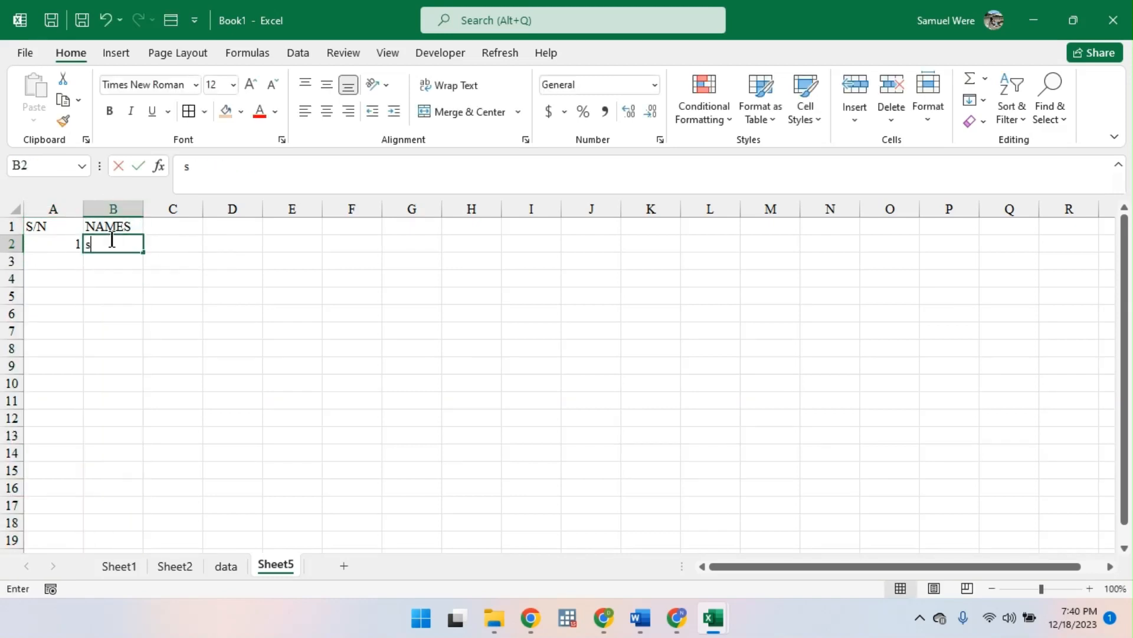
key(BackSpace)
key(BackSpace)
text(sam)
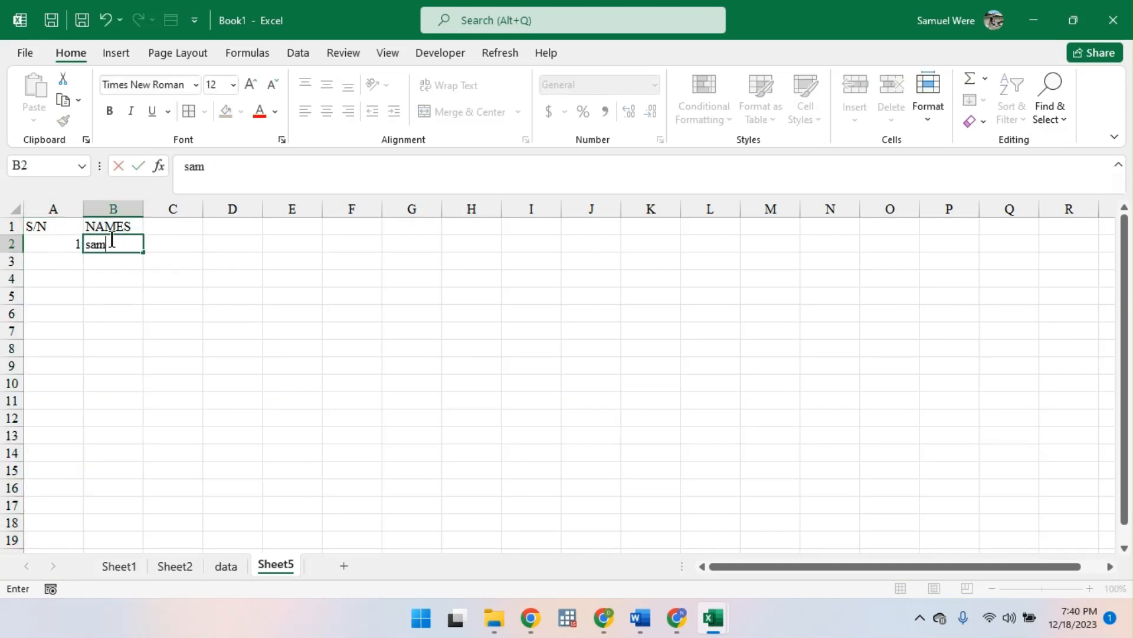
key(Return)
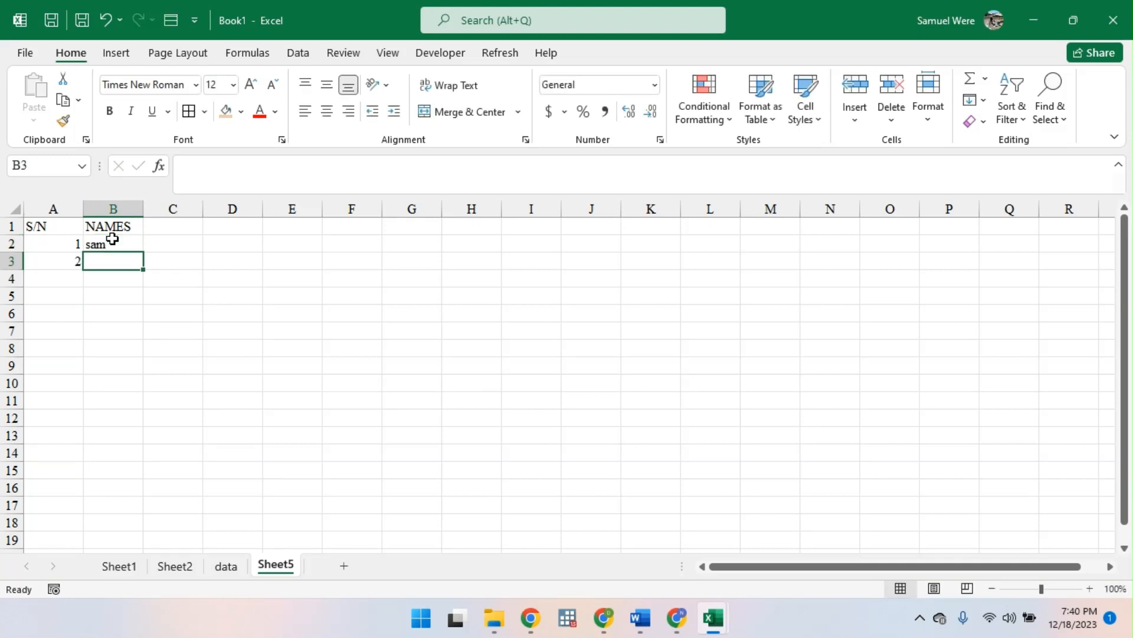
text(were)
key(Return)
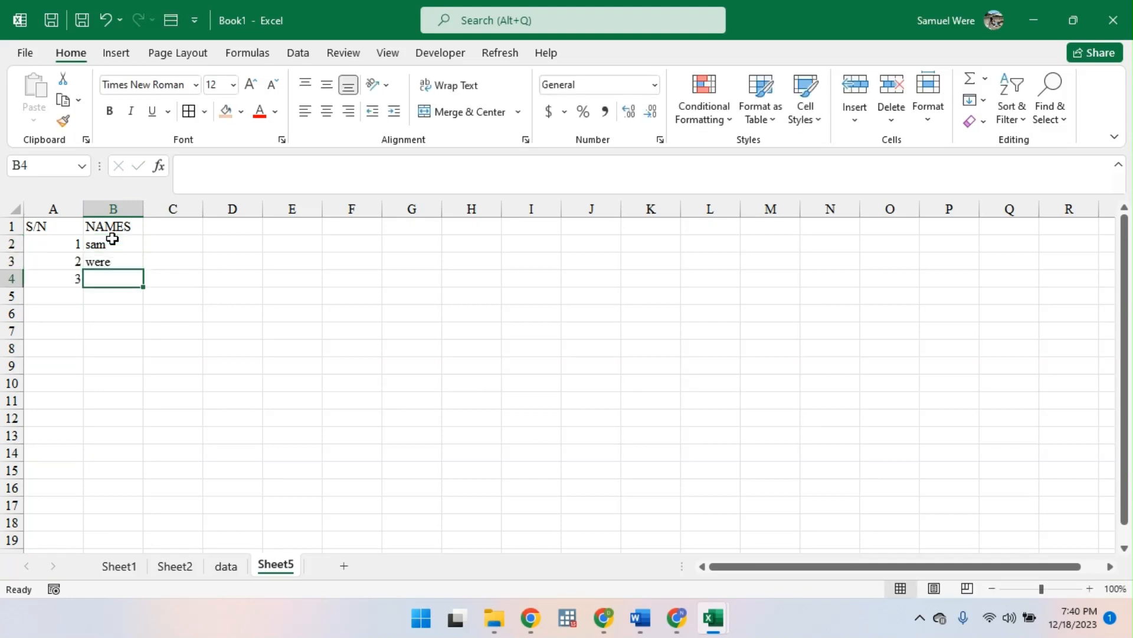
text(opiyo)
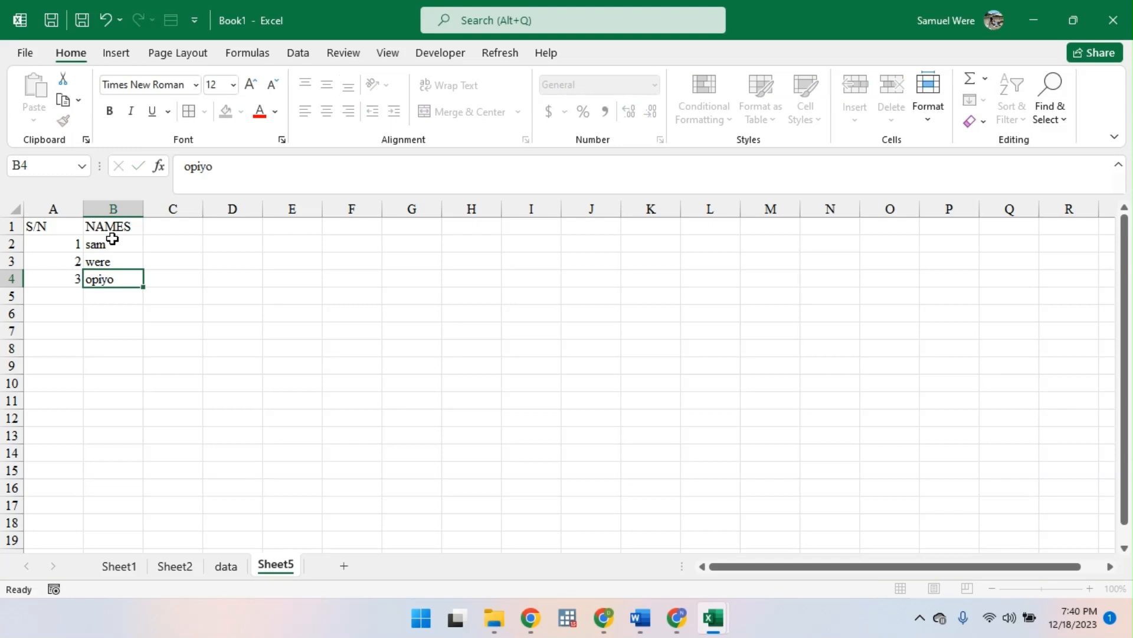
key(Return)
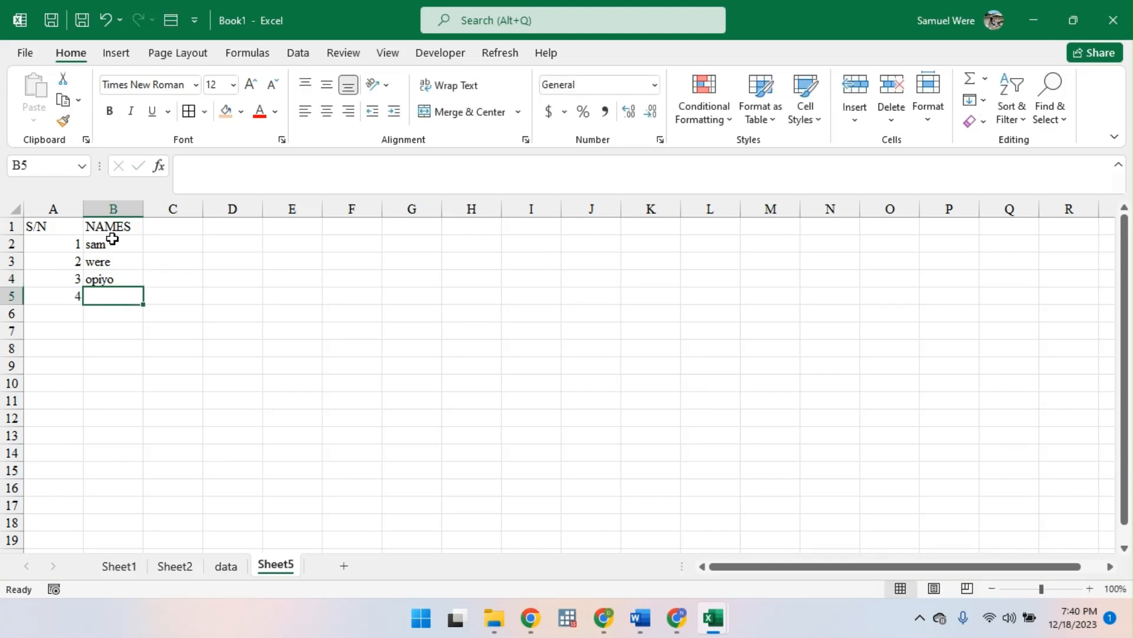
text(betty)
key(Return)
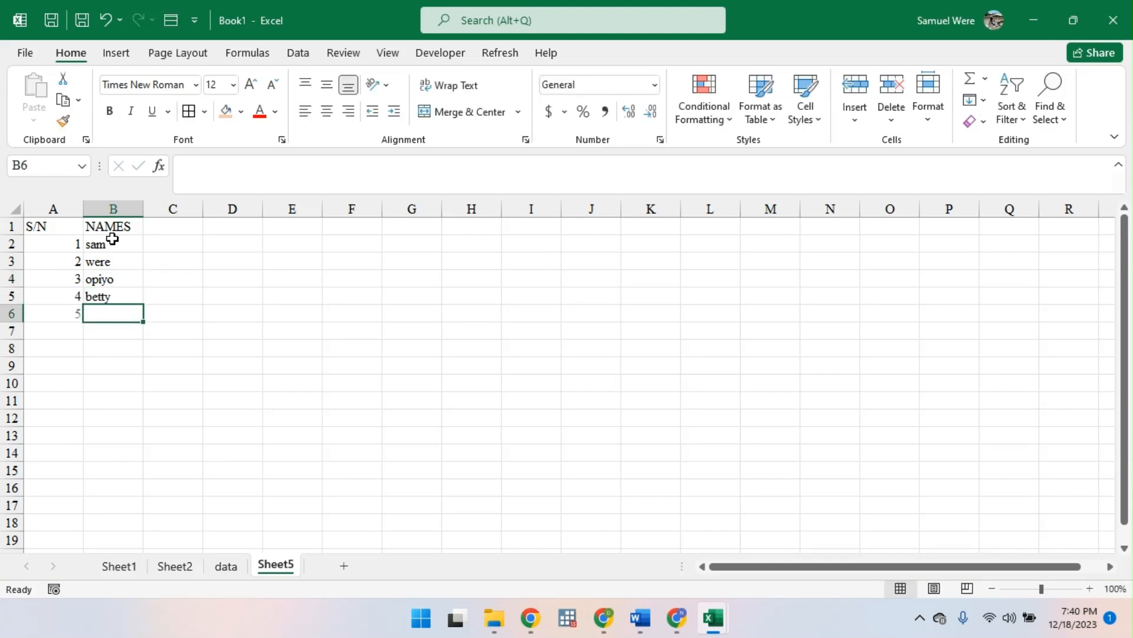
text(moha)
key(Return)
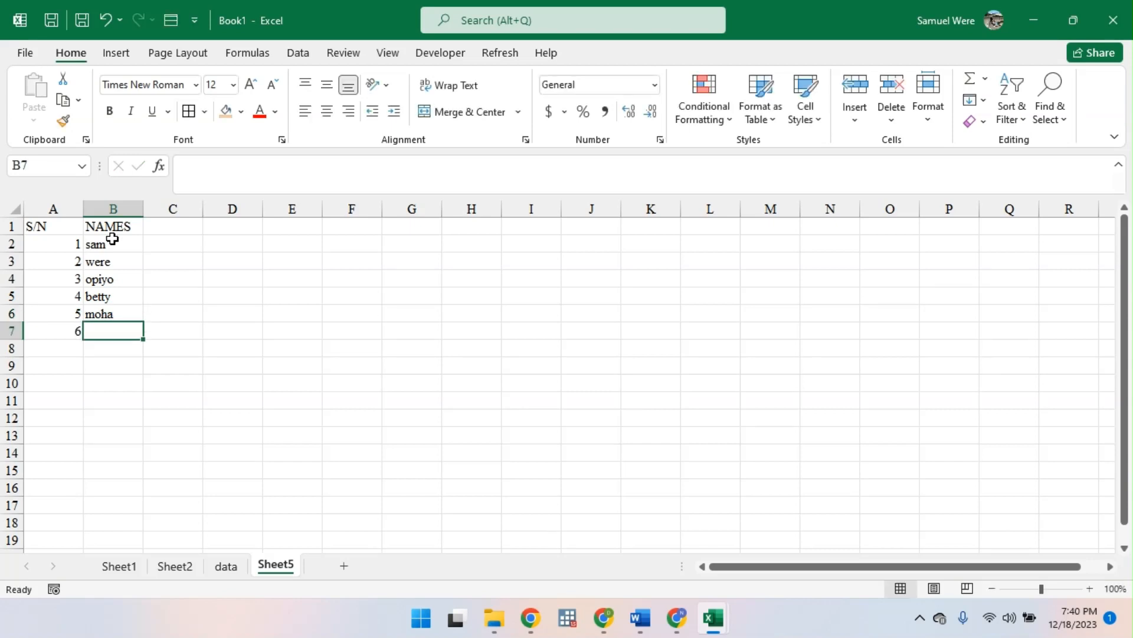
- Delete Sheet5 permanently and add another blank worksheet after the data sheet
right_click(275, 564)
click(324, 358)
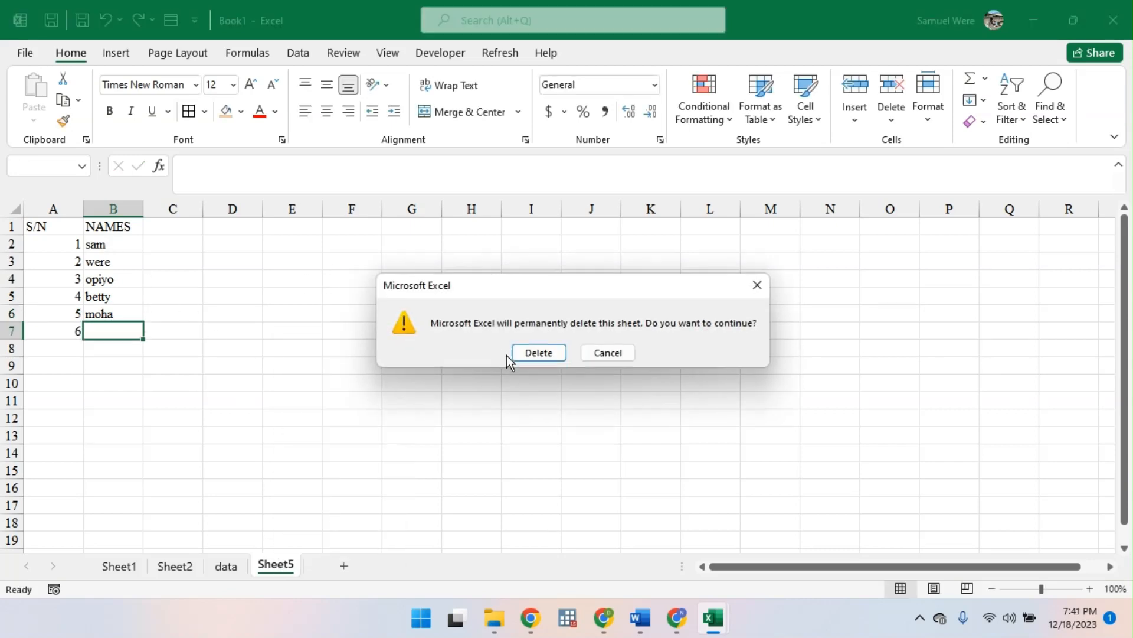
click(549, 350)
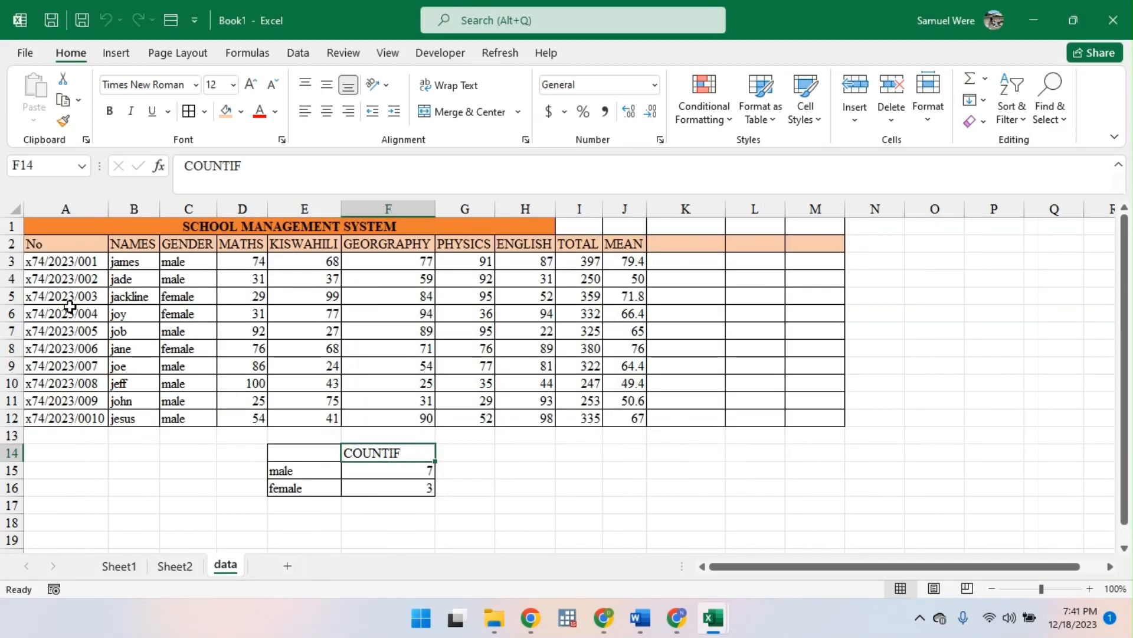
click(288, 566)
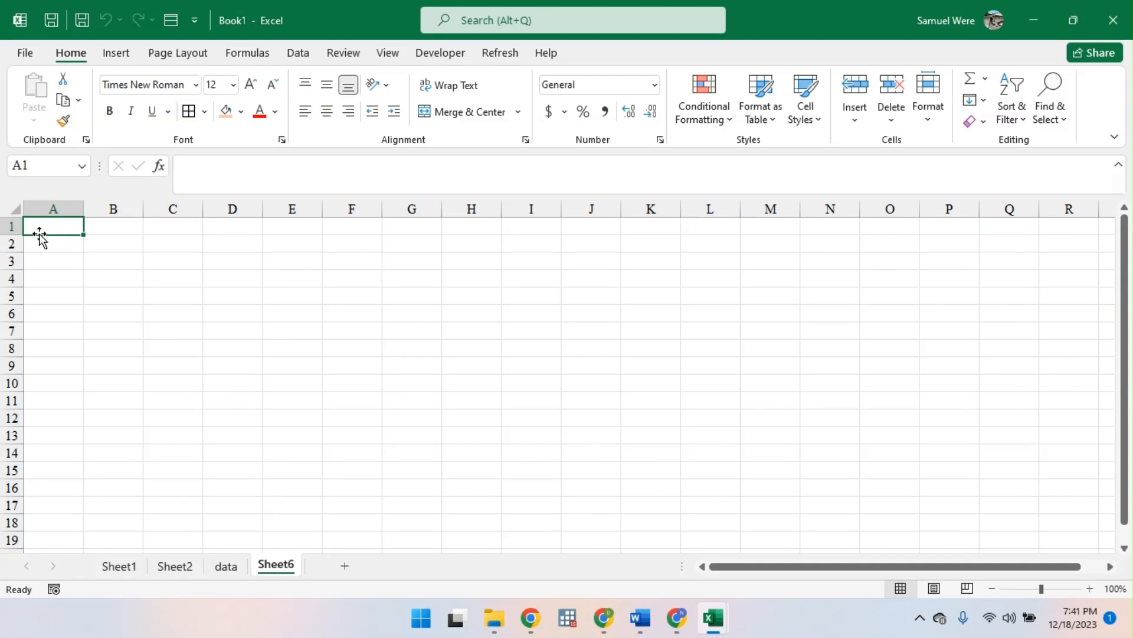
- Enter the heading Numbers in cell A1 of the blank sheet and begin an entry in cell B1
text(sl)
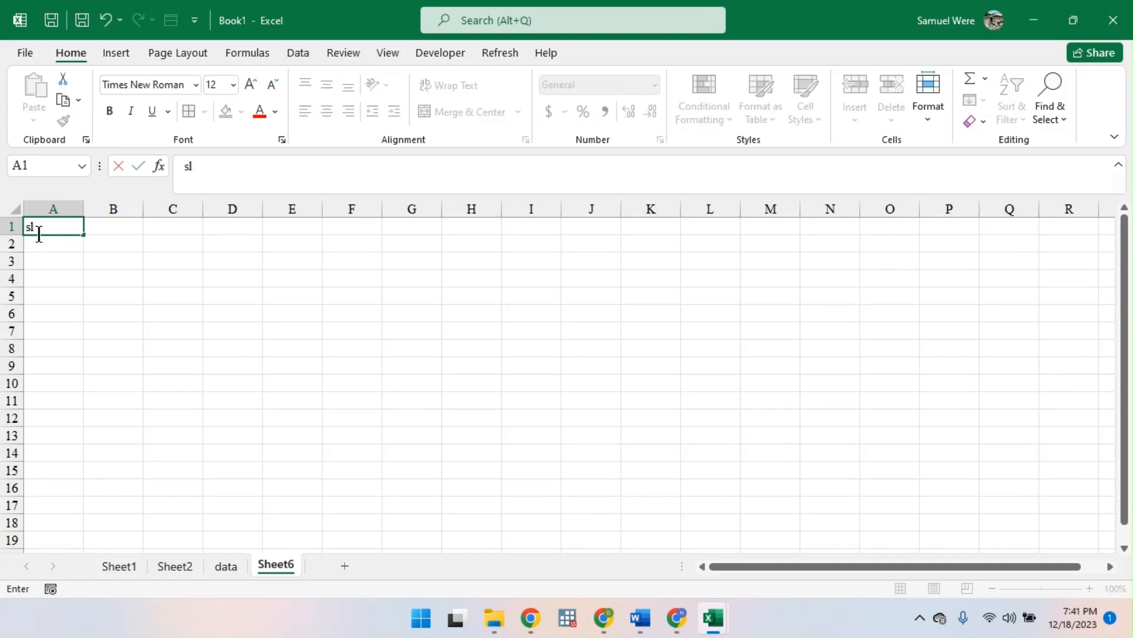
key(BackSpace)
key(BackSpace)
text(Numbers)
key(Tab)
text(sma)
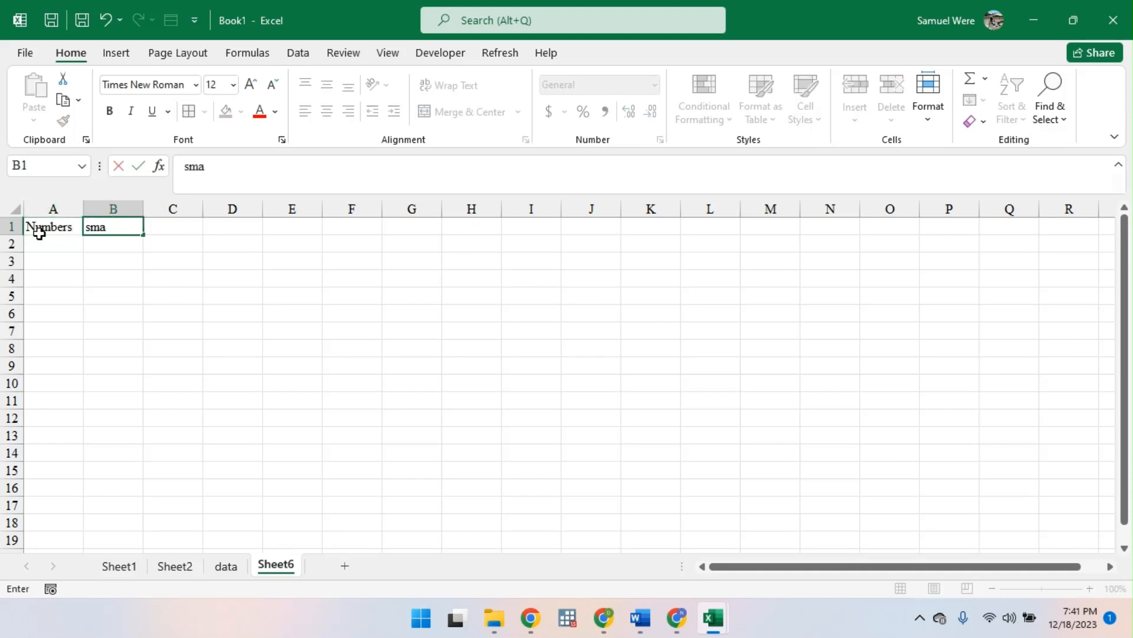
key(BackSpace)
key(BackSpace)
key(BackSpace)
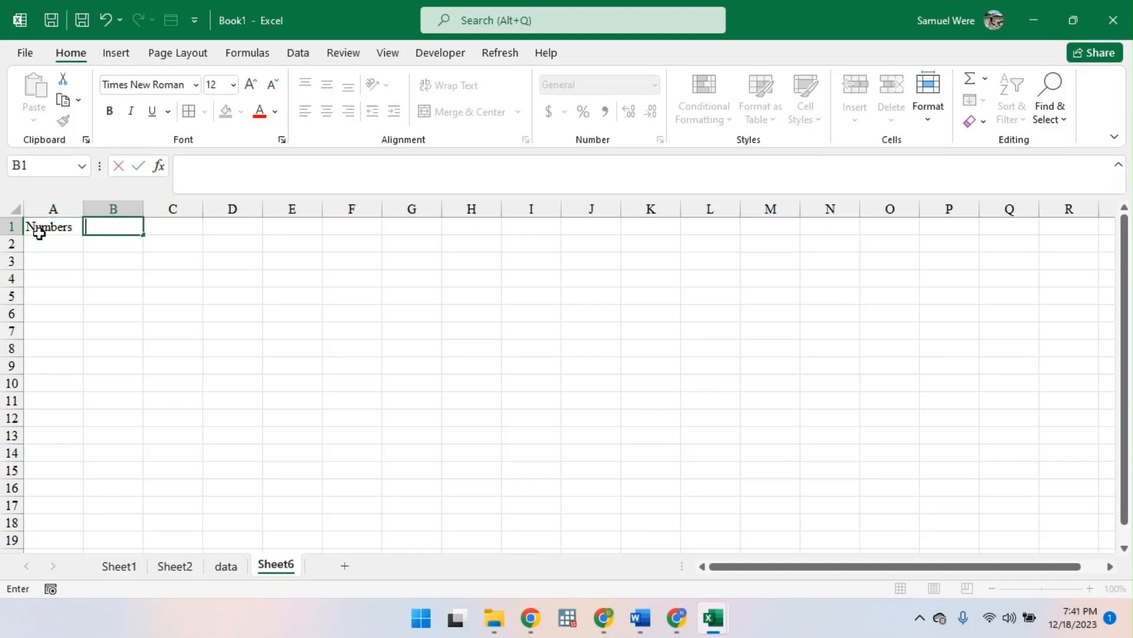